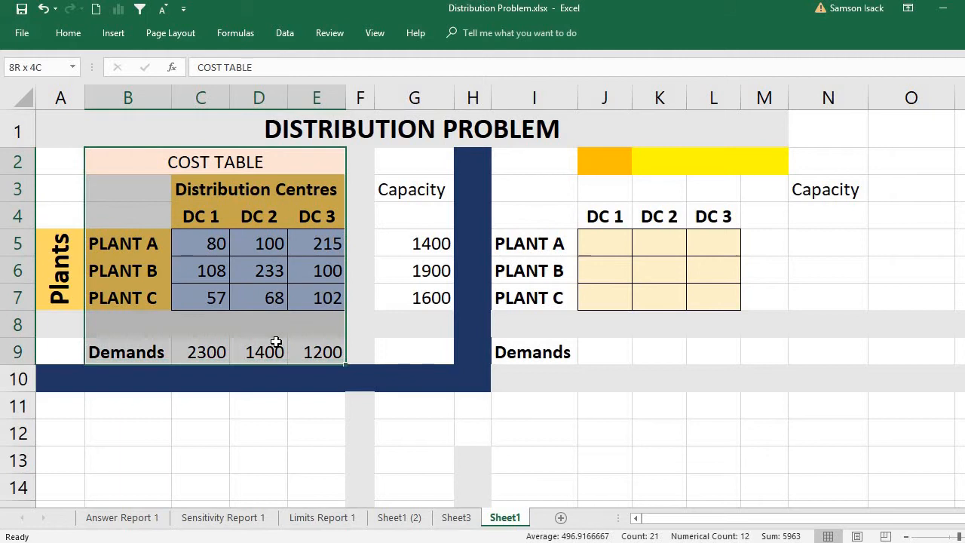
Examine the overall layout of the cost table and the adjoining plant capacity column on Sheet1
left_click(401, 261)
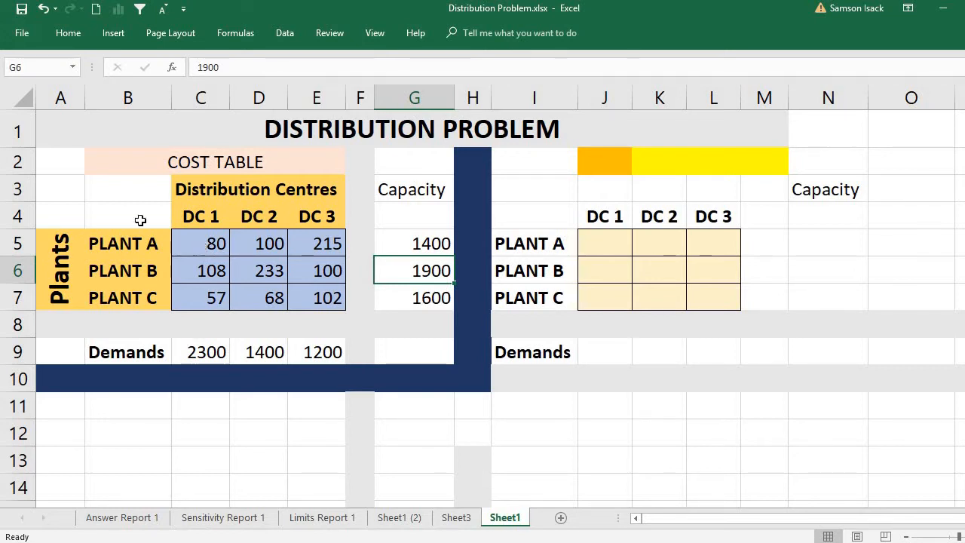
left_click(62, 151)
left_click_drag(163, 192, 339, 300)
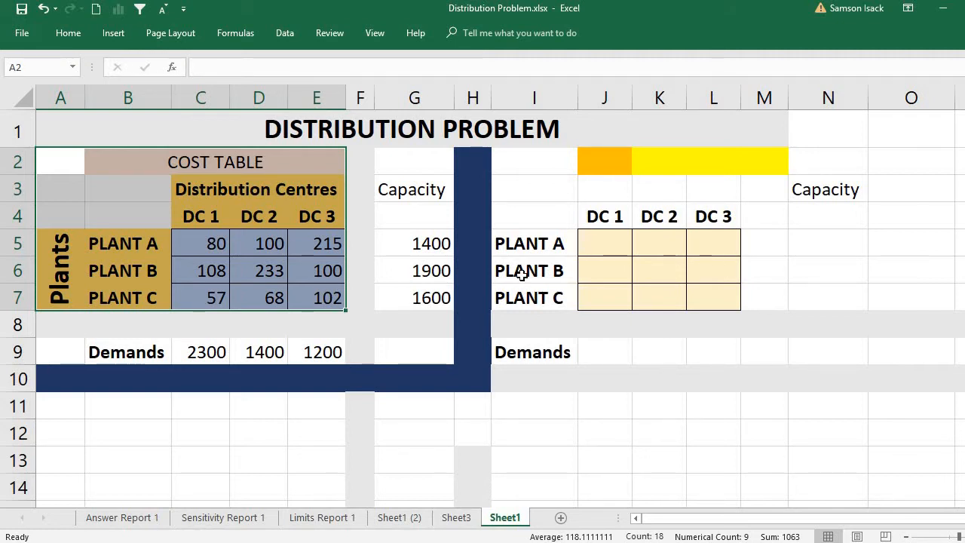
left_click(366, 221)
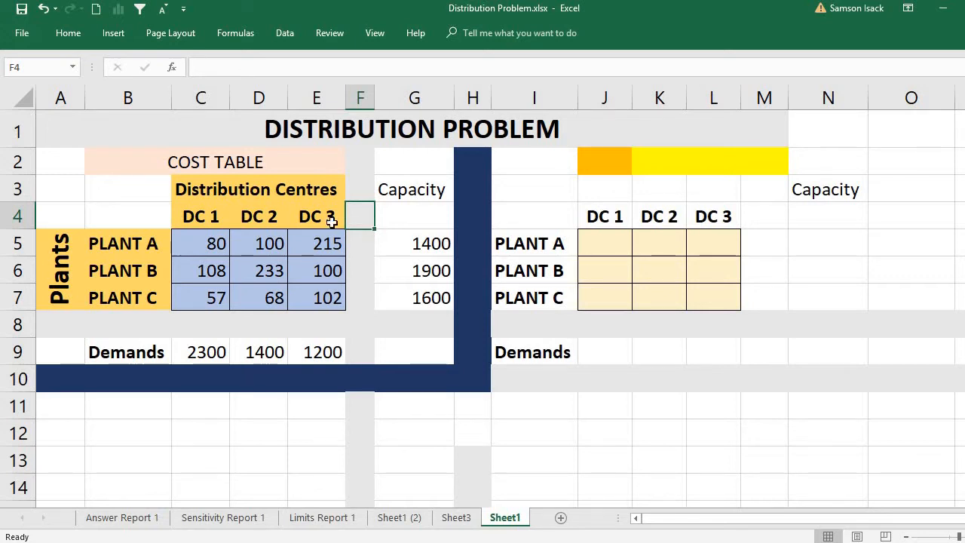
left_click(202, 155)
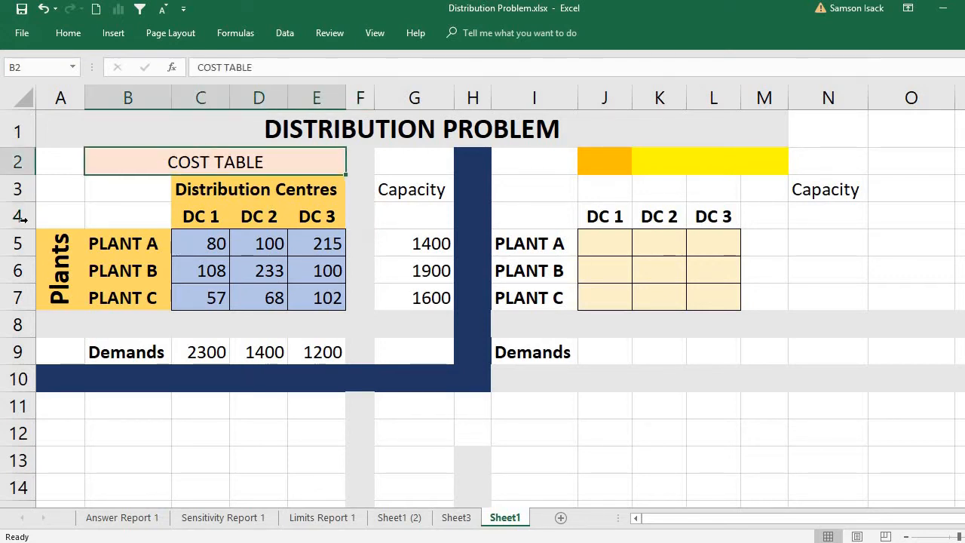
Review the row labels for Plants A, B and C and the Distribution Centres heading in the cost table
left_click(62, 256)
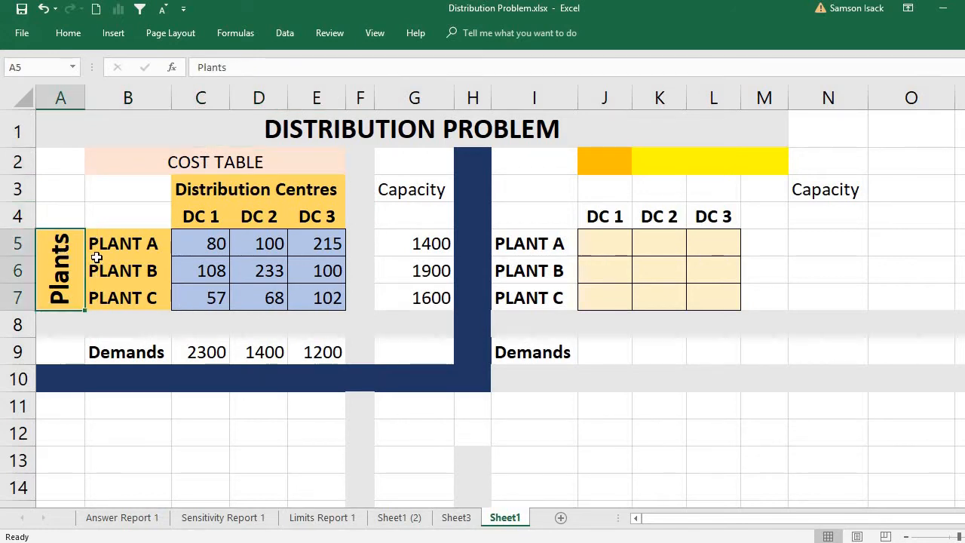
left_click_drag(134, 243, 139, 324)
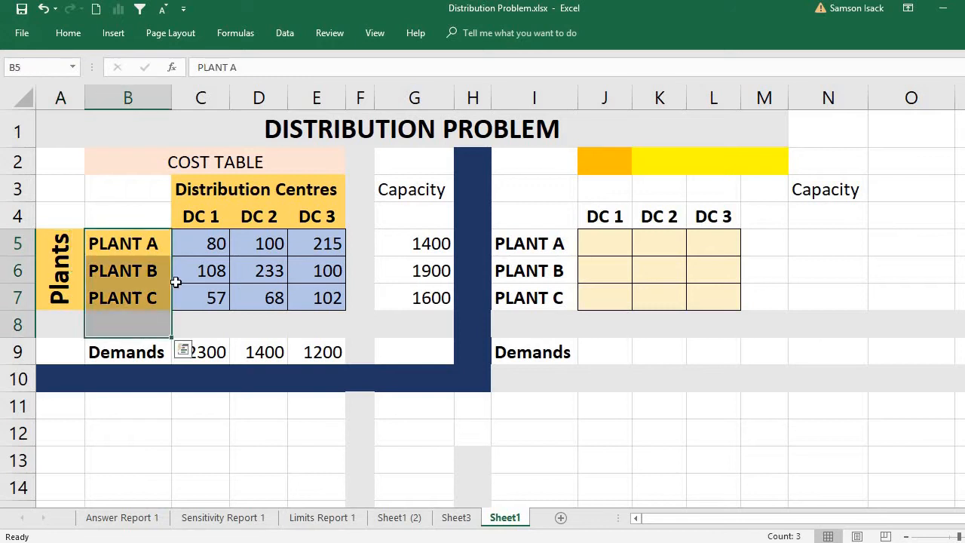
left_click(209, 188)
left_click(153, 247)
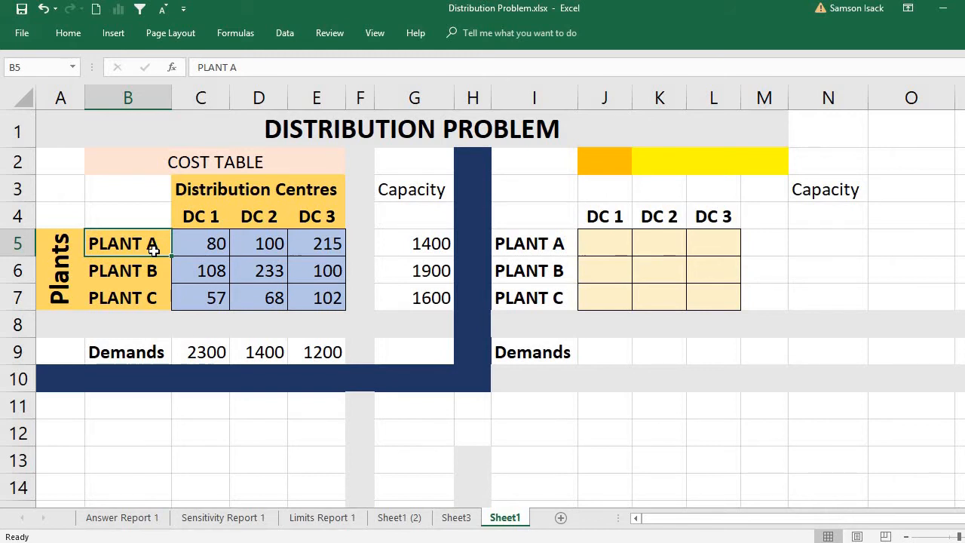
left_click(155, 270)
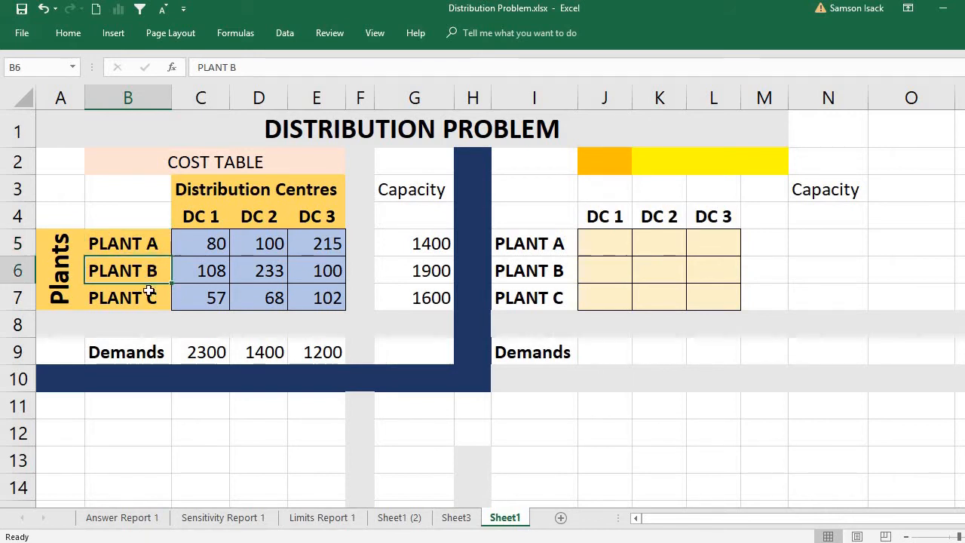
left_click(149, 291)
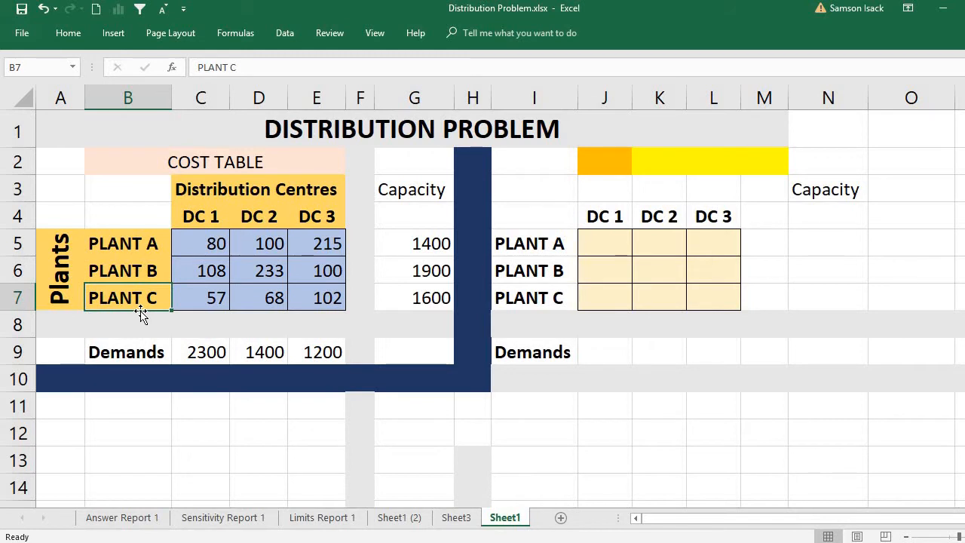
left_click(149, 243)
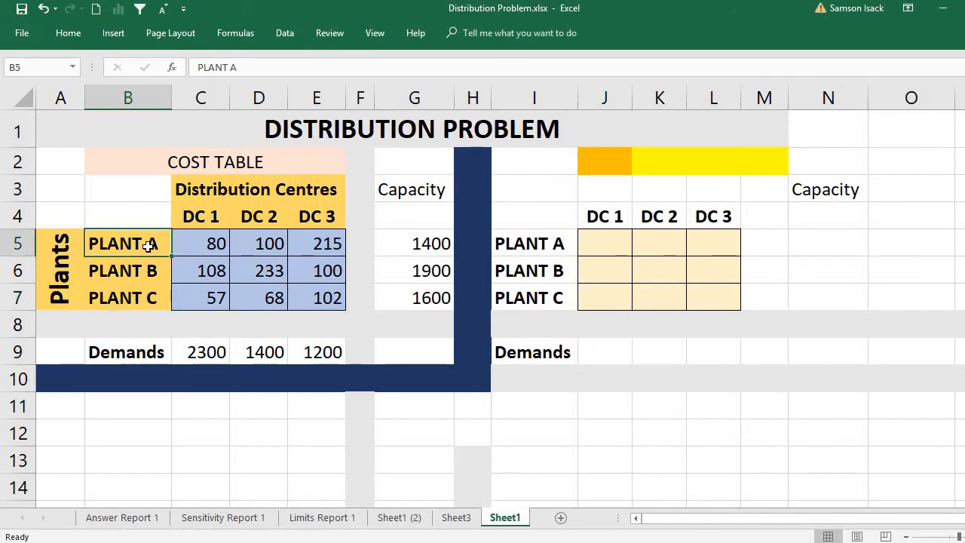
left_click(208, 195)
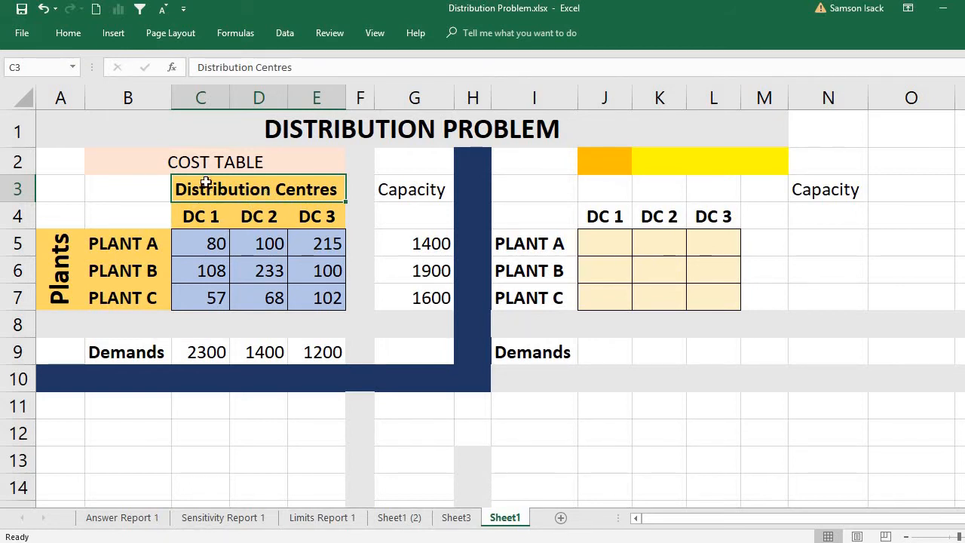
left_click(128, 247)
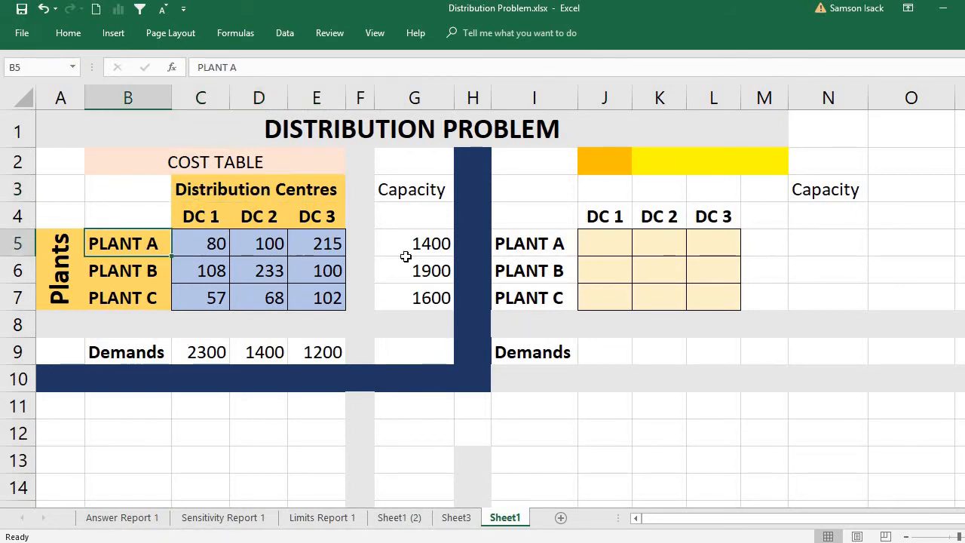
Match each plant, A through C, with its figure in the Capacity column
left_click(428, 250)
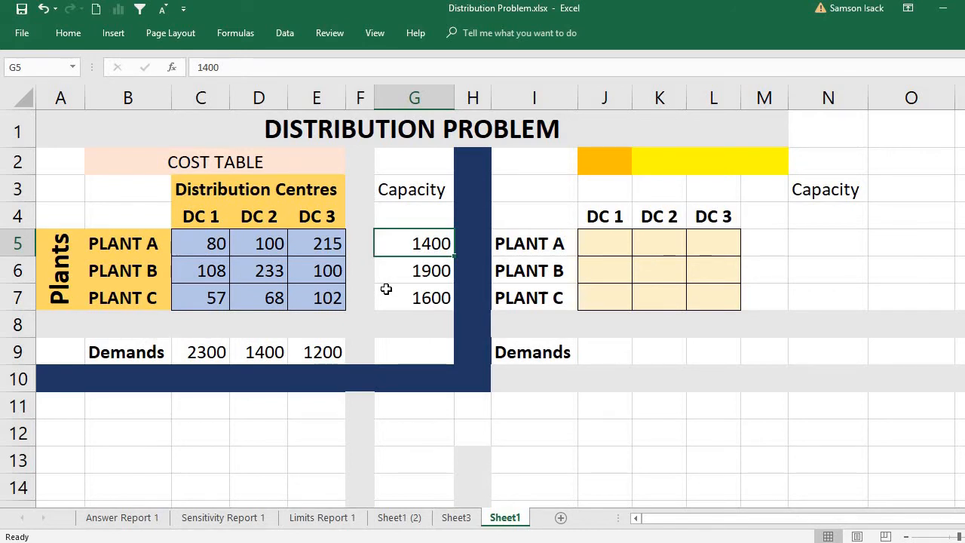
left_click(402, 271)
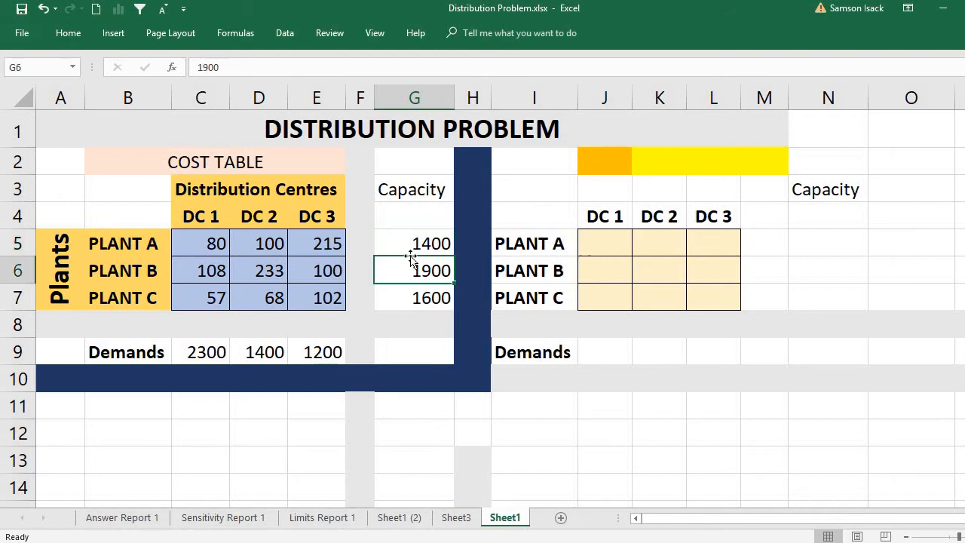
left_click(409, 242)
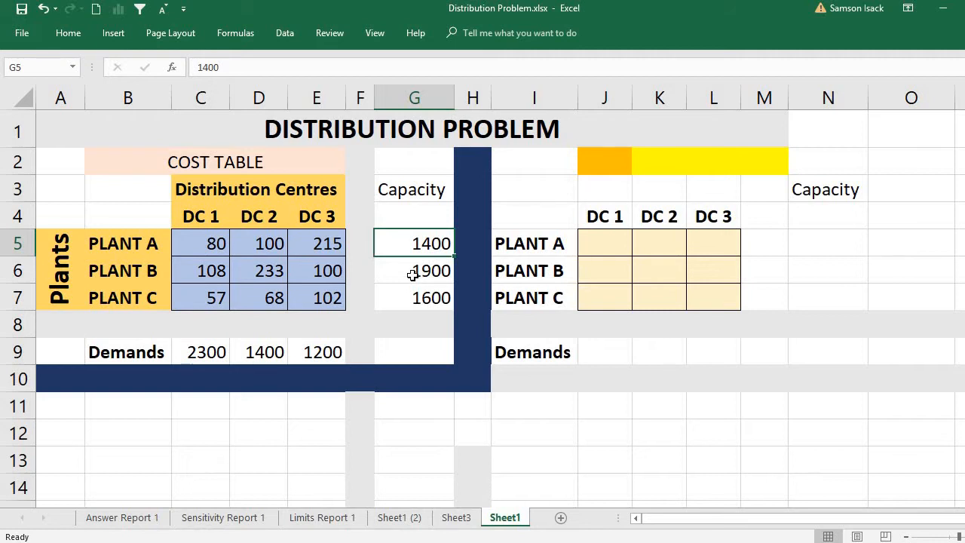
left_click(117, 247)
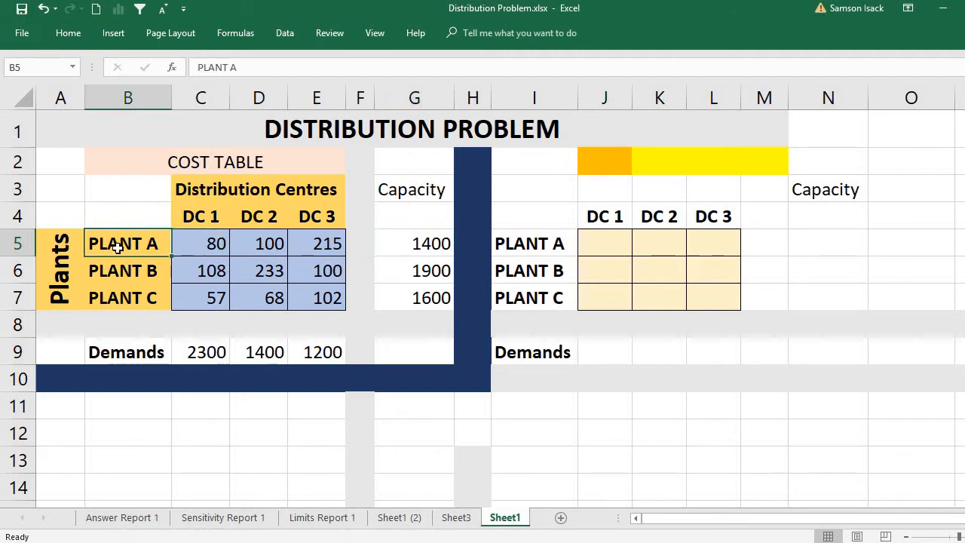
left_click(406, 246)
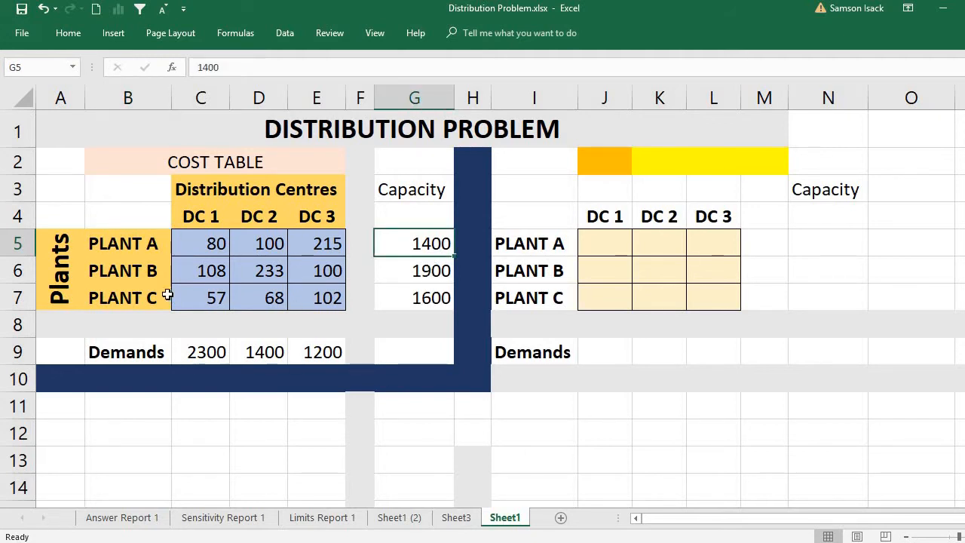
left_click(157, 269)
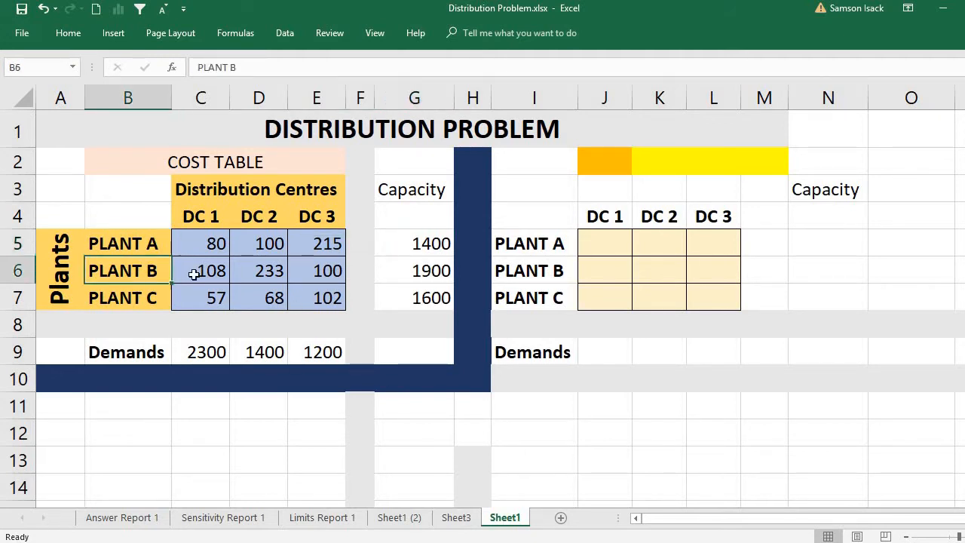
left_click(416, 271)
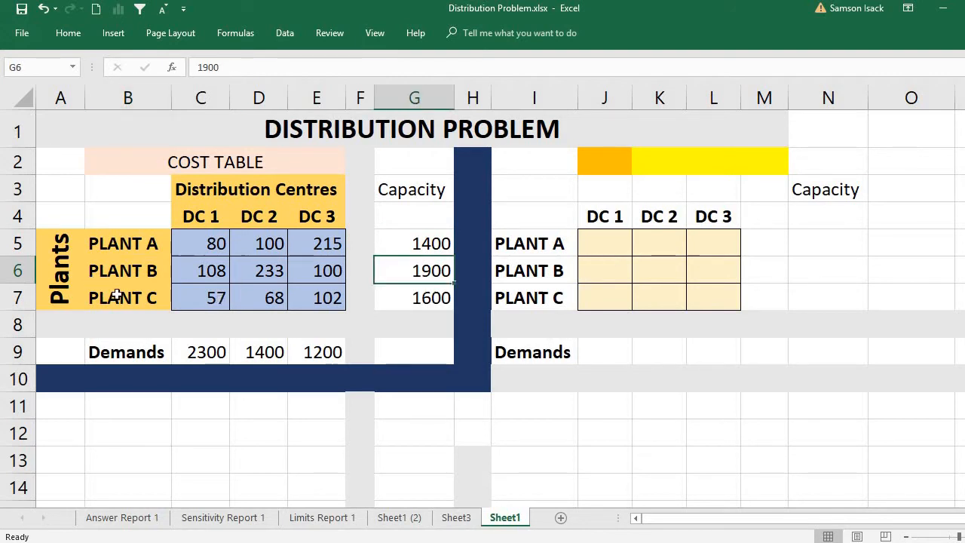
left_click(113, 294)
left_click(415, 303)
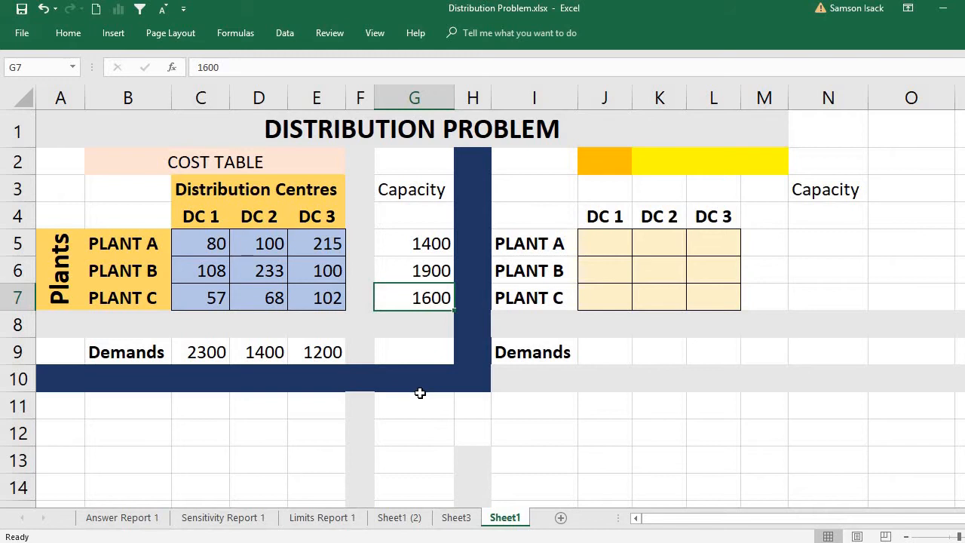
Review the demand of DC 1, DC 2 and DC 3, comparing DC 1's demand with Plant A's capacity
left_click(215, 216)
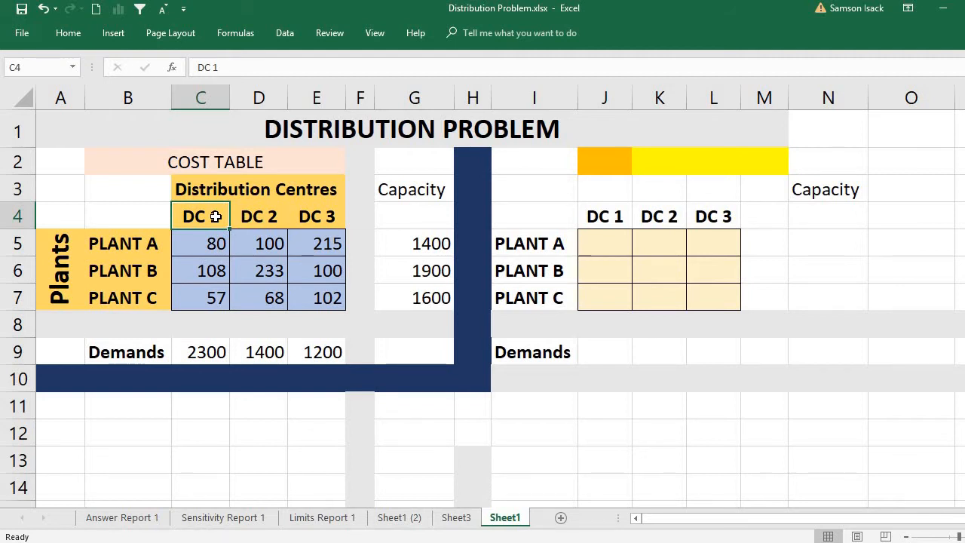
left_click(213, 352)
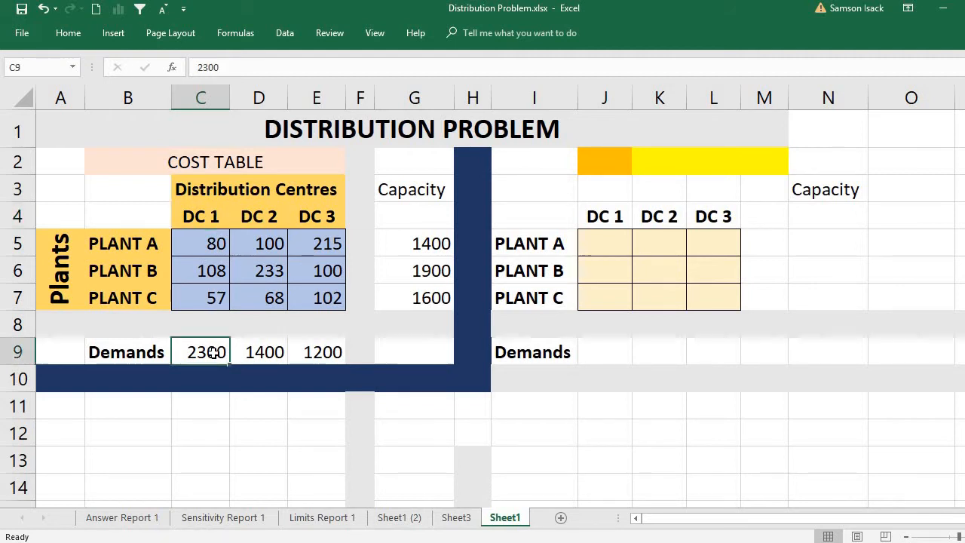
left_click(138, 242)
left_click(404, 242)
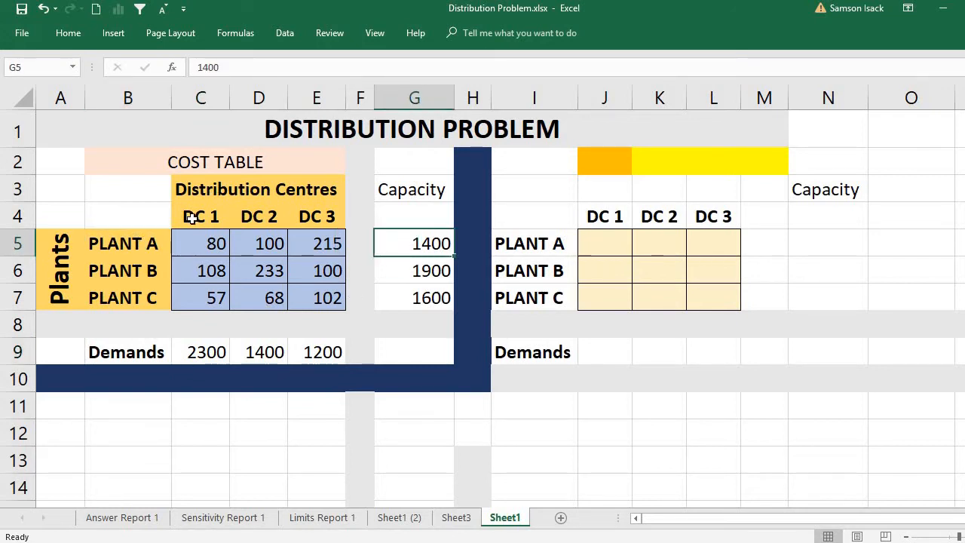
left_click(199, 351)
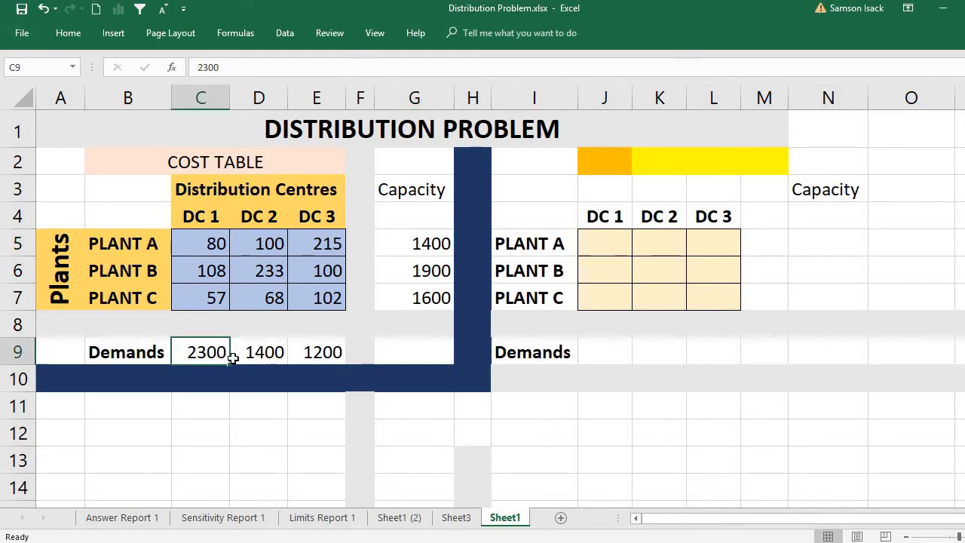
left_click(198, 206)
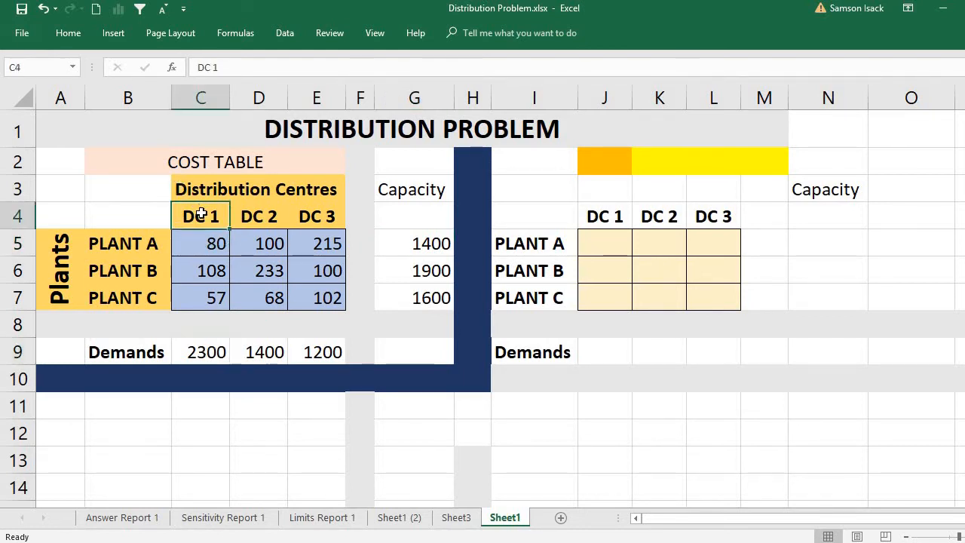
left_click(202, 354)
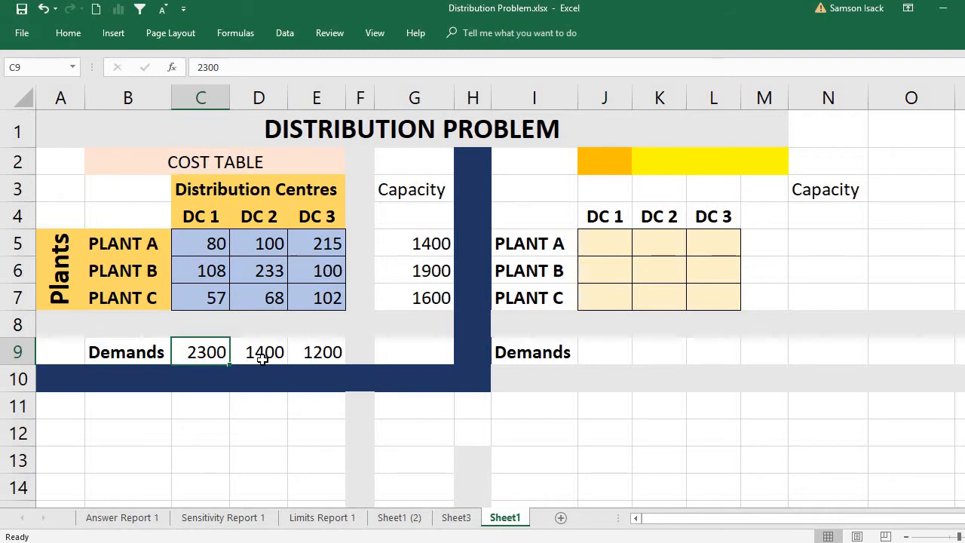
left_click(261, 358)
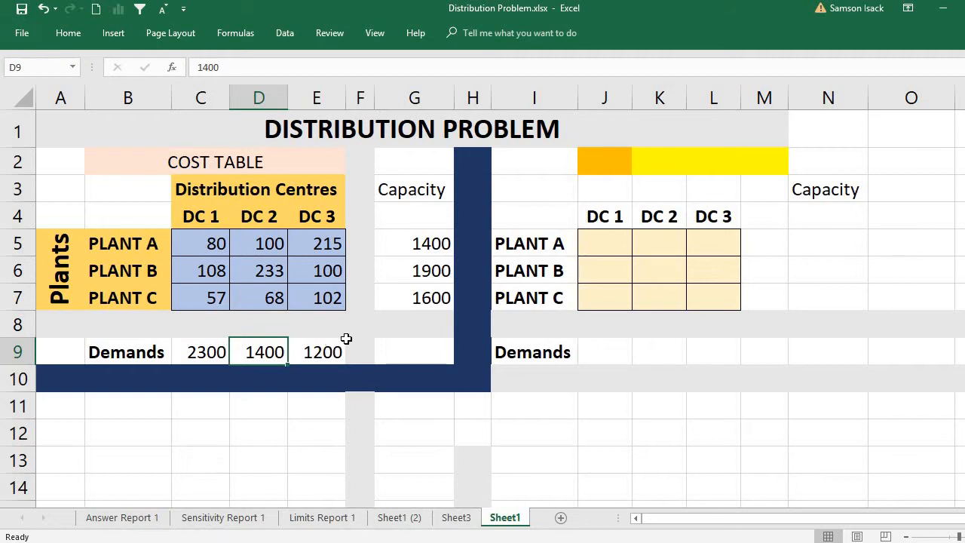
left_click(324, 351)
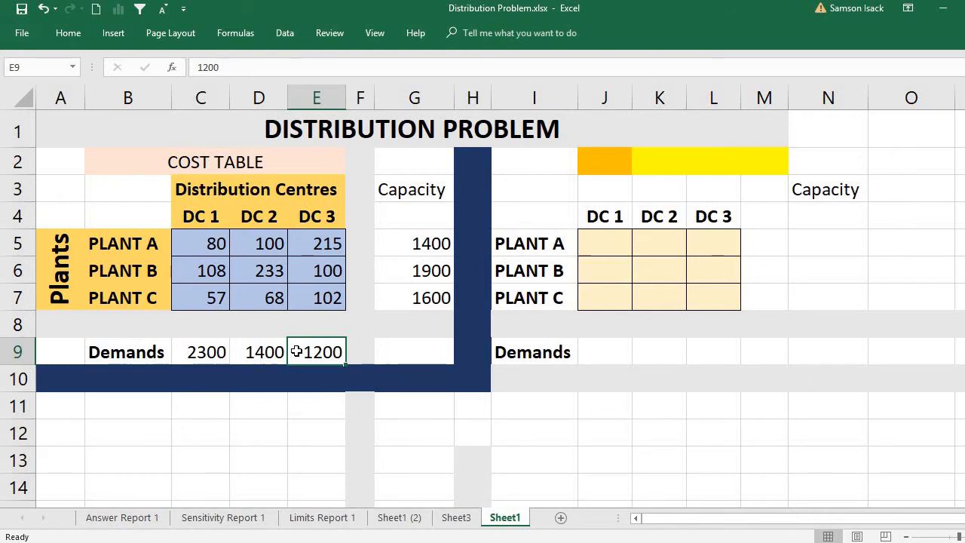
Recheck the capacity limits of Plants A, B and C against their row labels
left_click(412, 254)
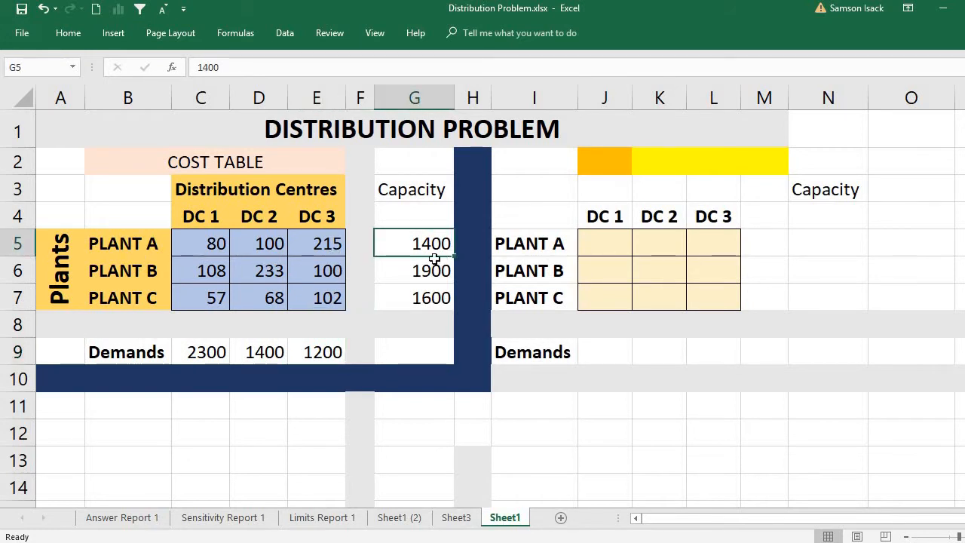
left_click(125, 247)
left_click(423, 238)
left_click(387, 270)
left_click(129, 273)
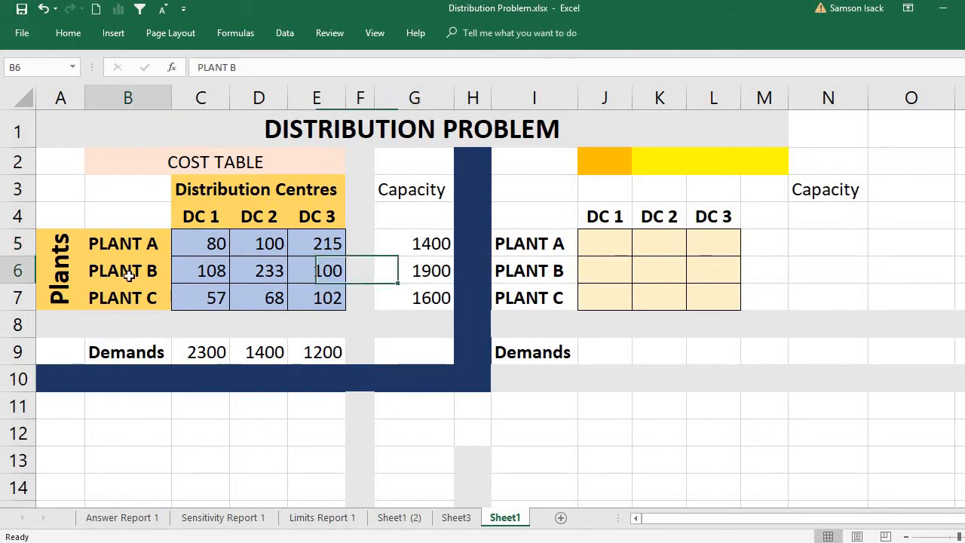
left_click(415, 270)
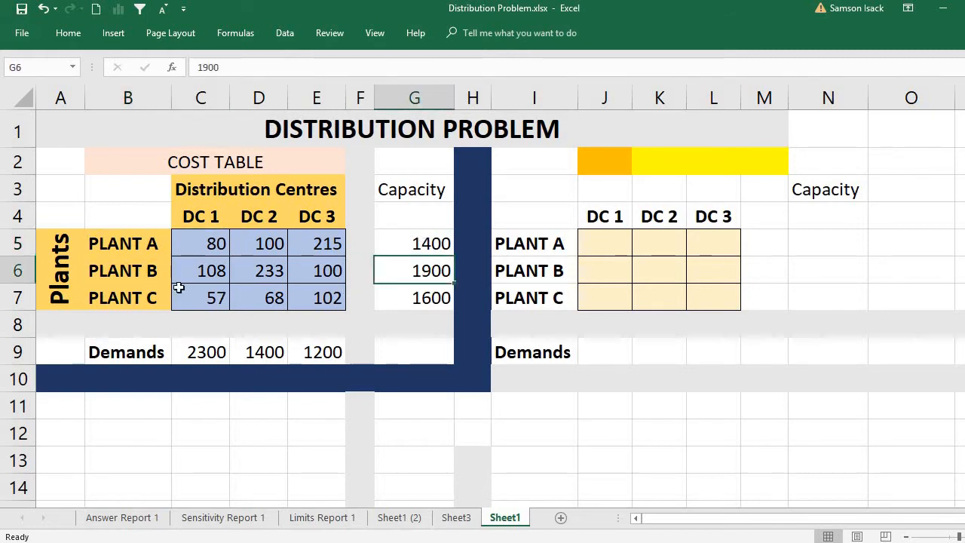
left_click(145, 299)
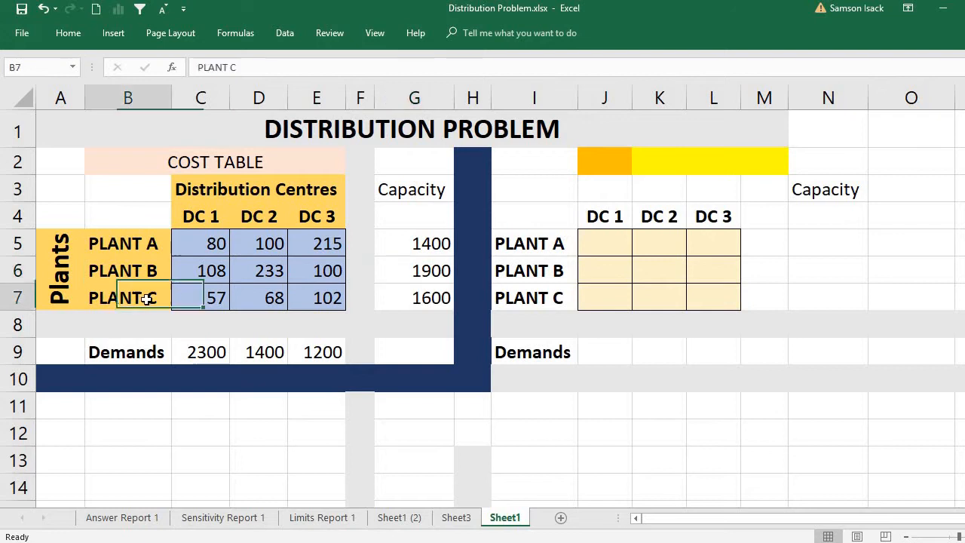
left_click(404, 299)
Review the cost table's nine unit costs, reading Plant A's cost to DC 1, DC 2 and DC 3 in turn
left_click(211, 245)
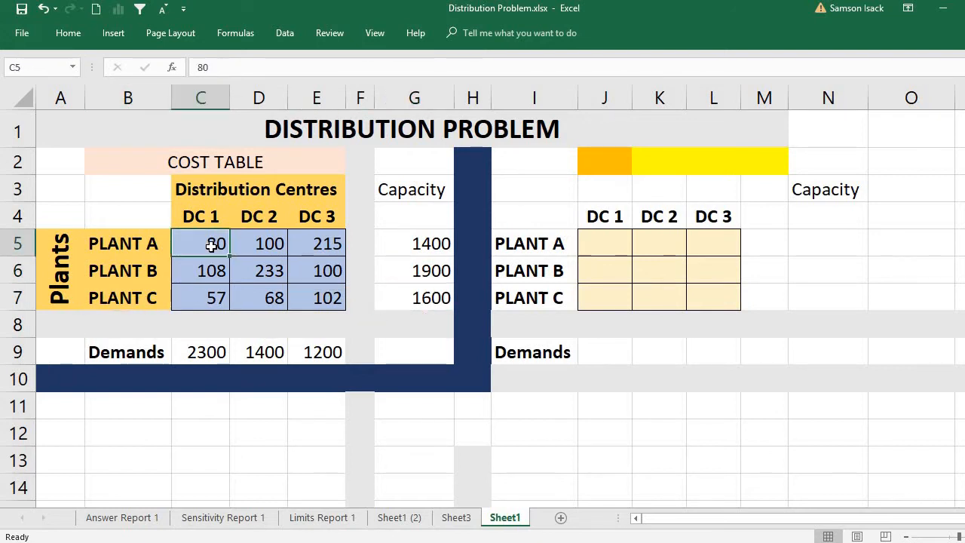
left_click_drag(259, 249, 320, 298)
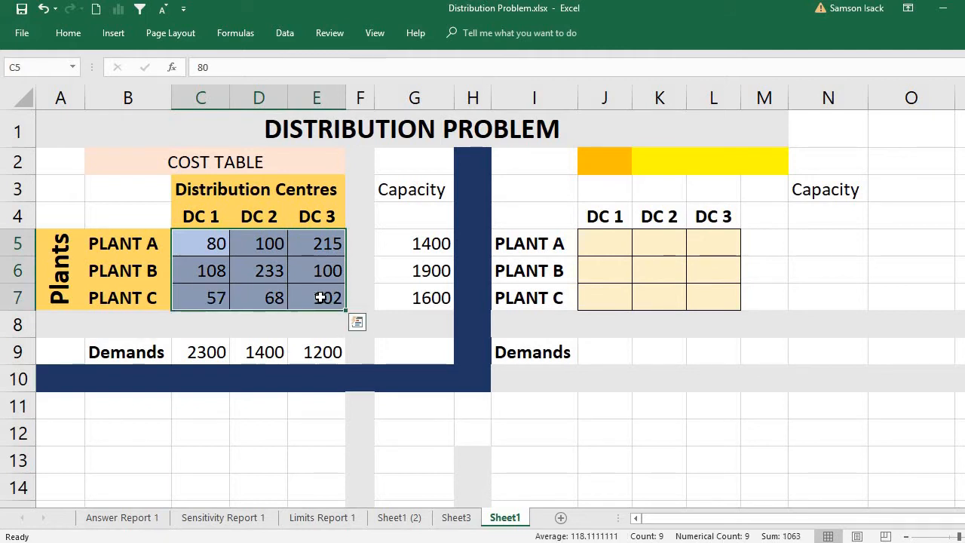
left_click(211, 243)
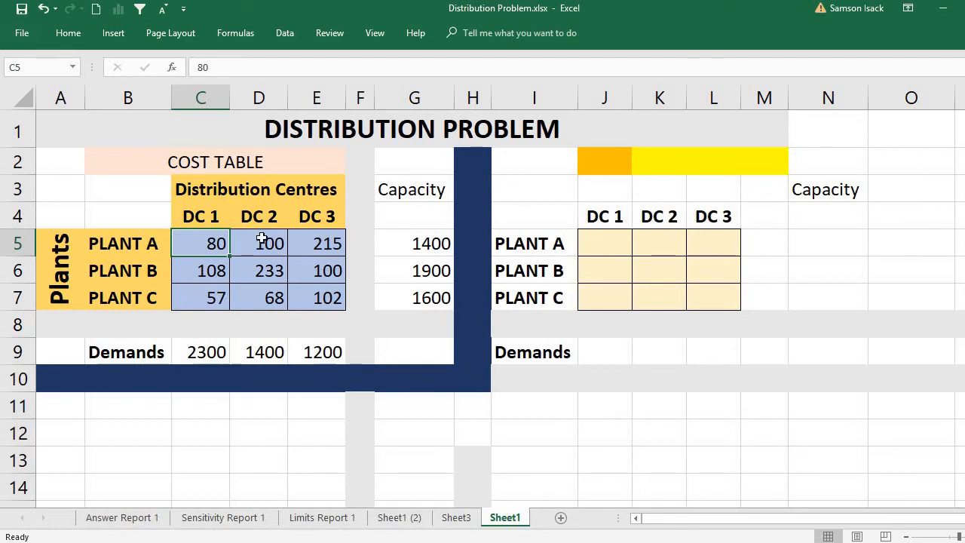
key("Tab")
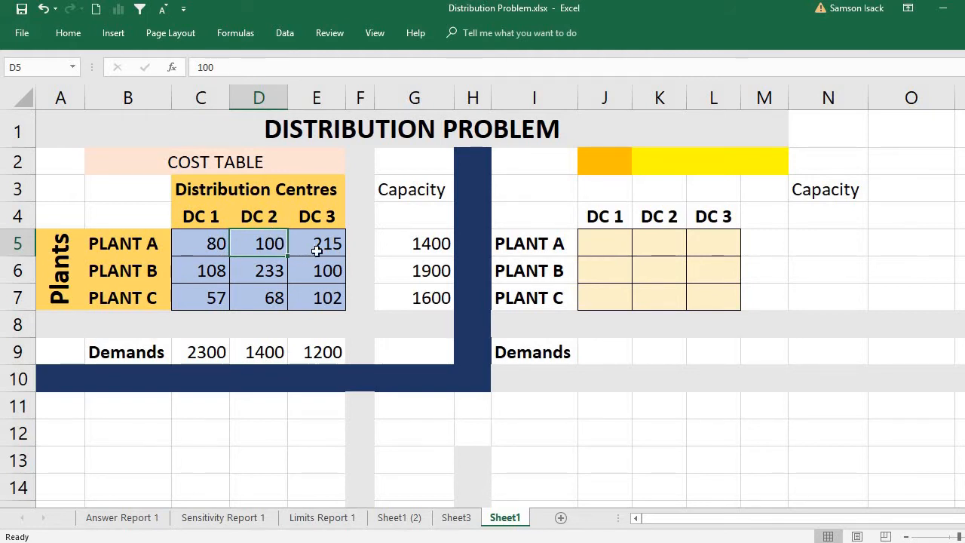
key("Tab")
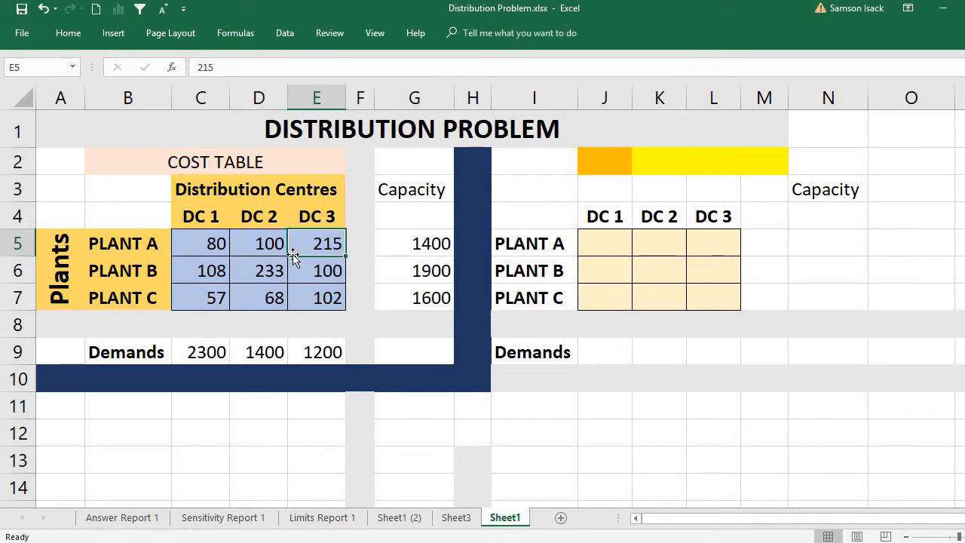
left_click(338, 213)
left_click(339, 246)
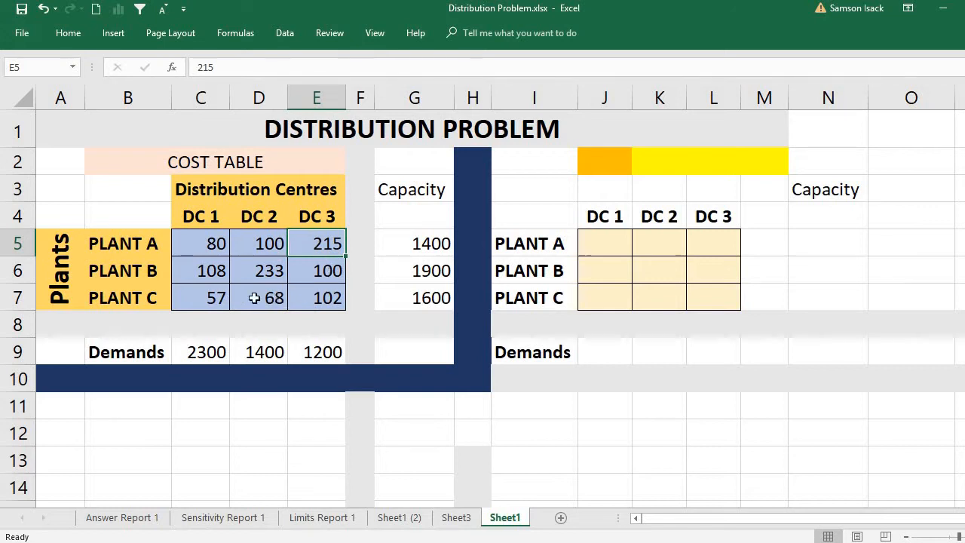
Match Plant C's cost in the last column of the cost table with the DC 3 heading
left_click(321, 297)
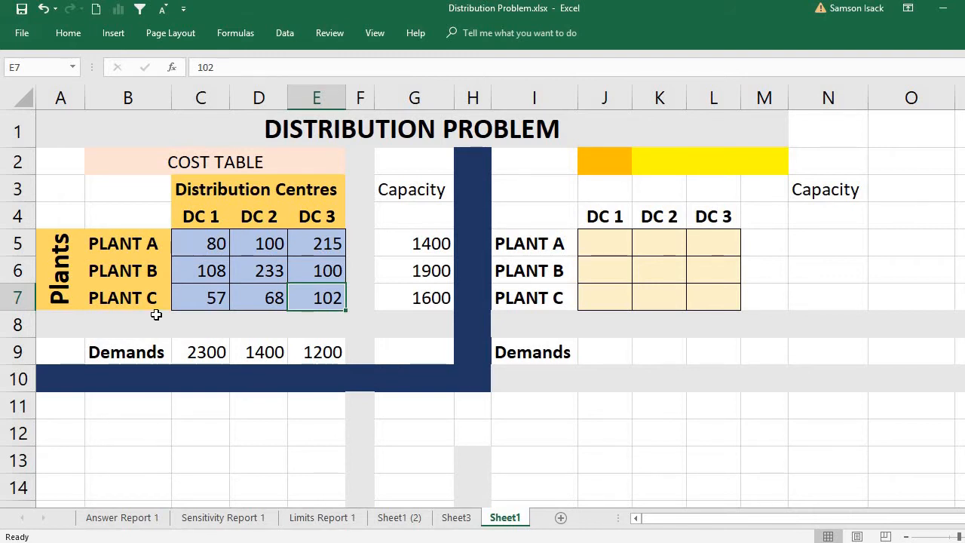
left_click(316, 218)
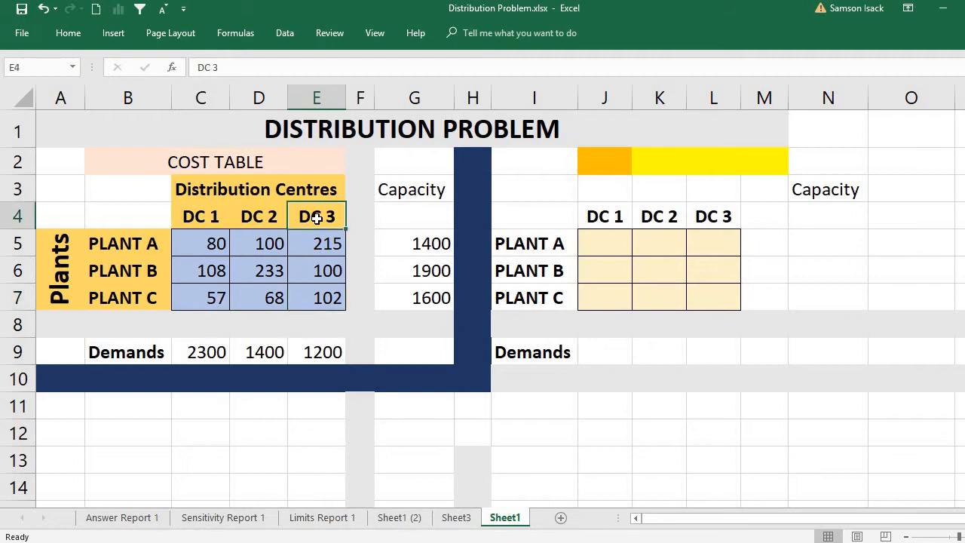
left_click(321, 297)
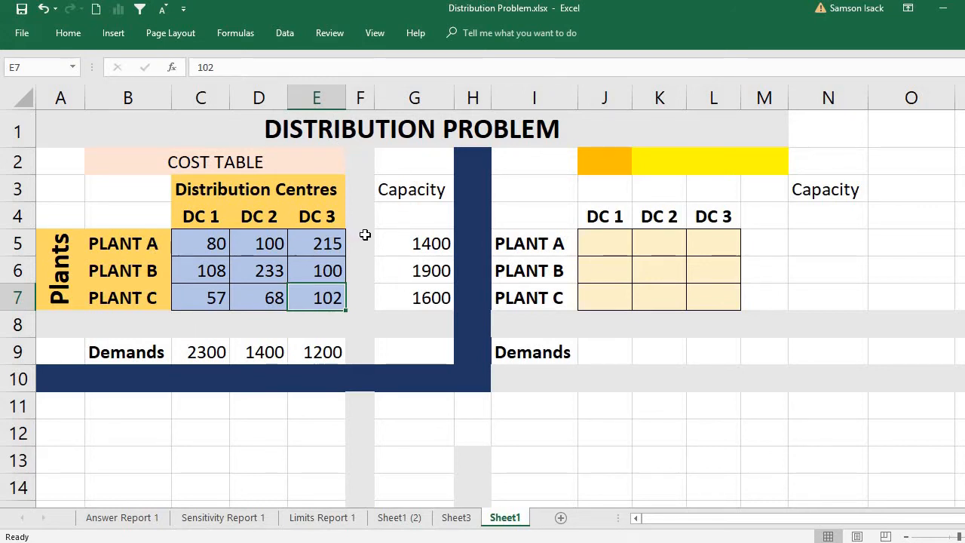
Review the distribution centres' demands together with the plant labels, the plant capacities and the whole block of unit costs
left_click(207, 242)
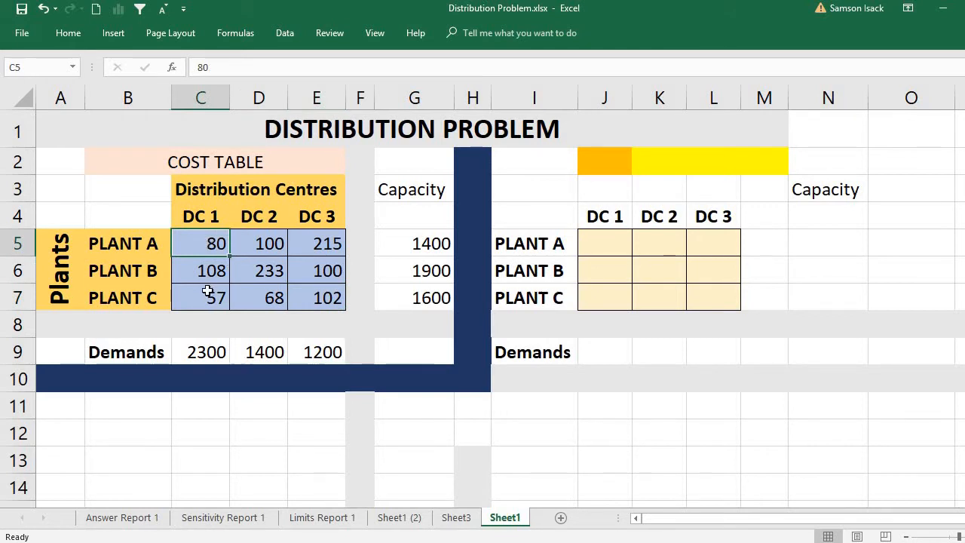
left_click_drag(196, 352, 325, 352)
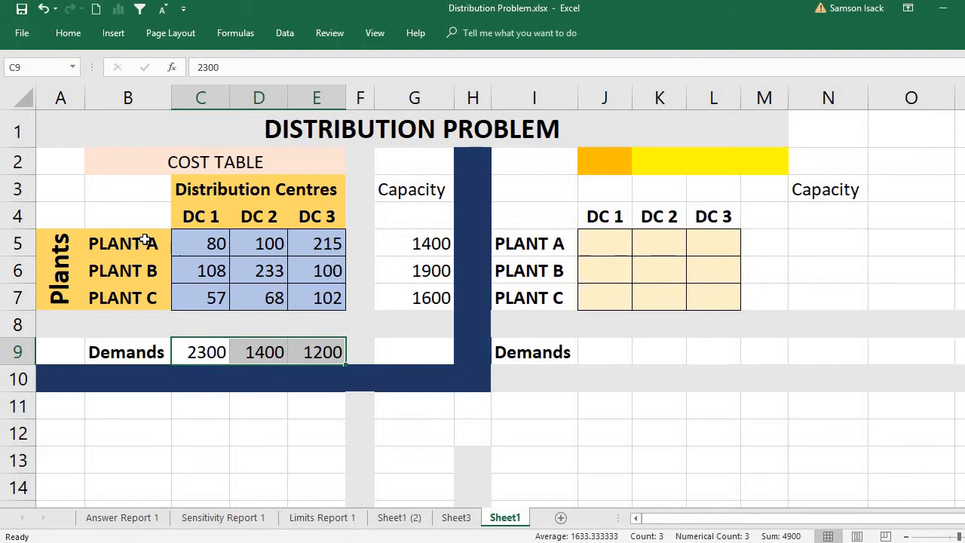
left_click_drag(147, 244, 150, 297)
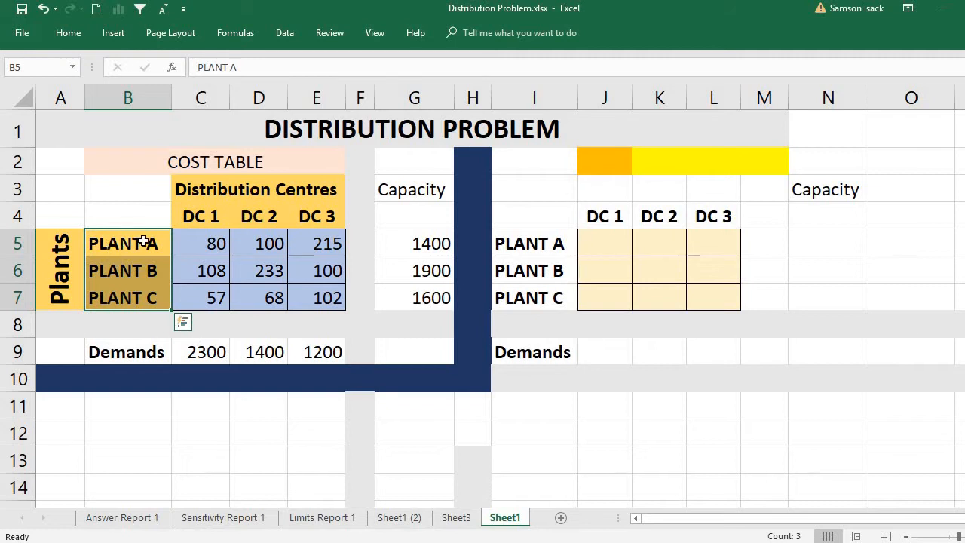
left_click(404, 240)
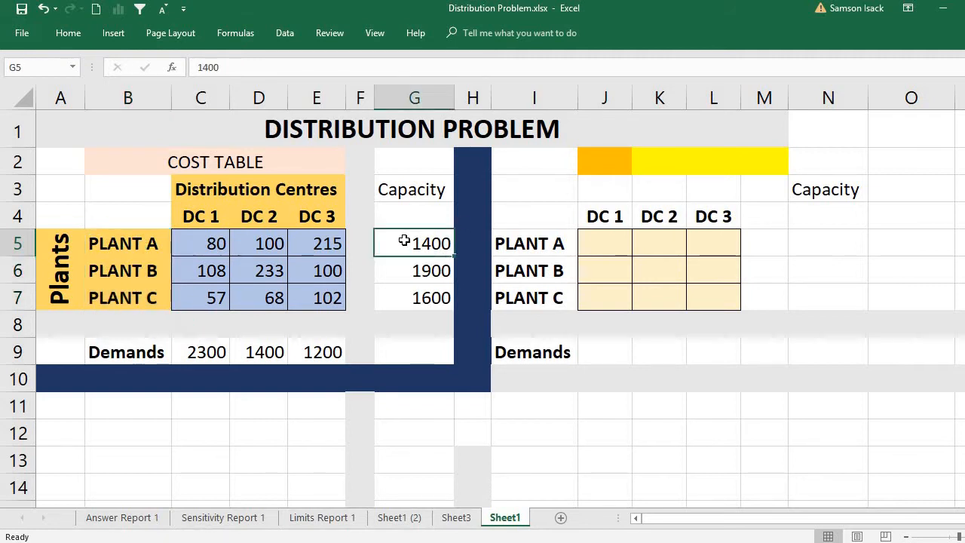
left_click_drag(404, 240, 401, 303)
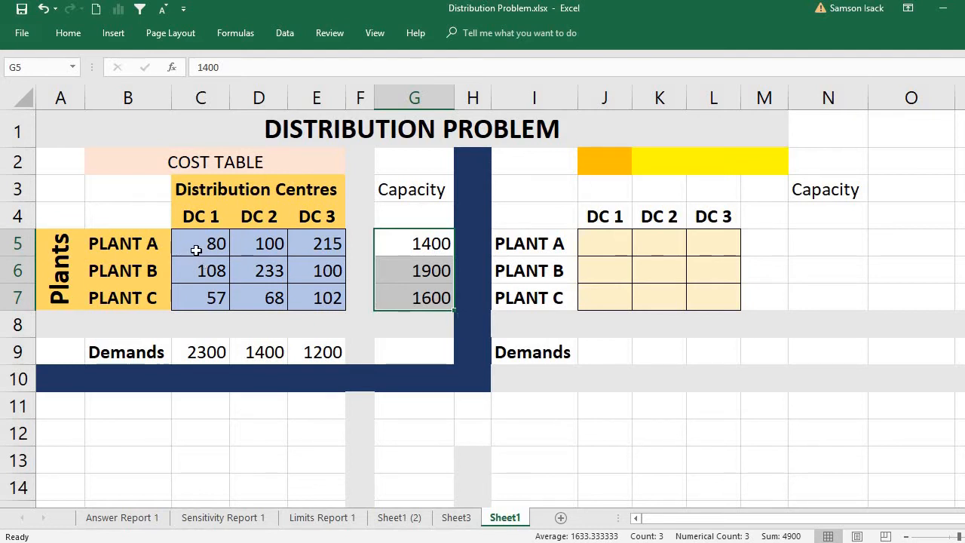
left_click_drag(198, 249, 330, 302)
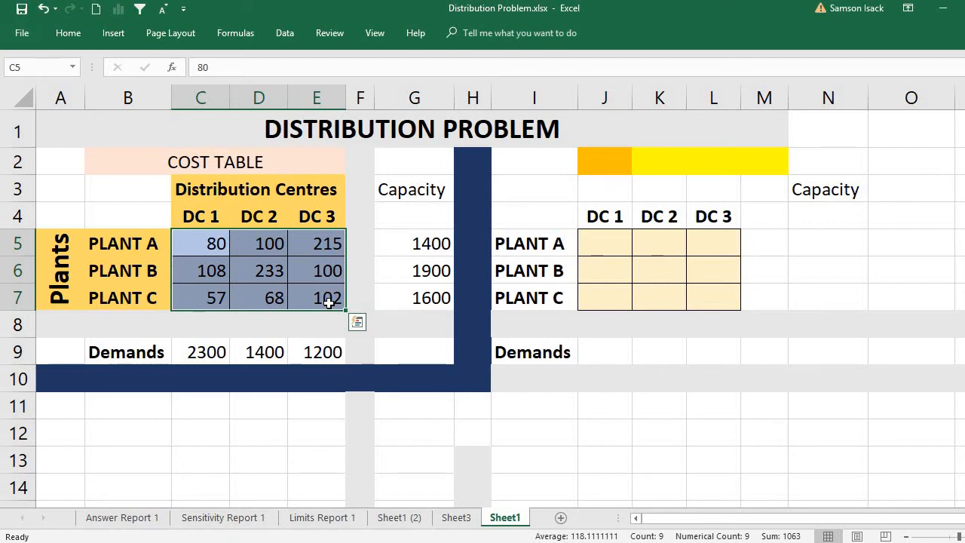
Compare individual route costs: Plant A to each distribution centre, Plant B to DC 2 and Plant C to DC 3
left_click(193, 240)
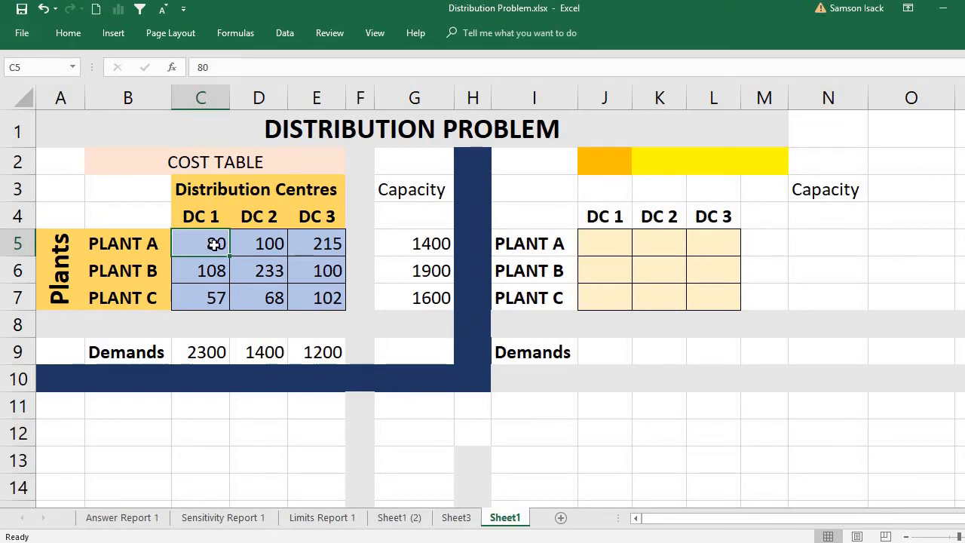
left_click(265, 243)
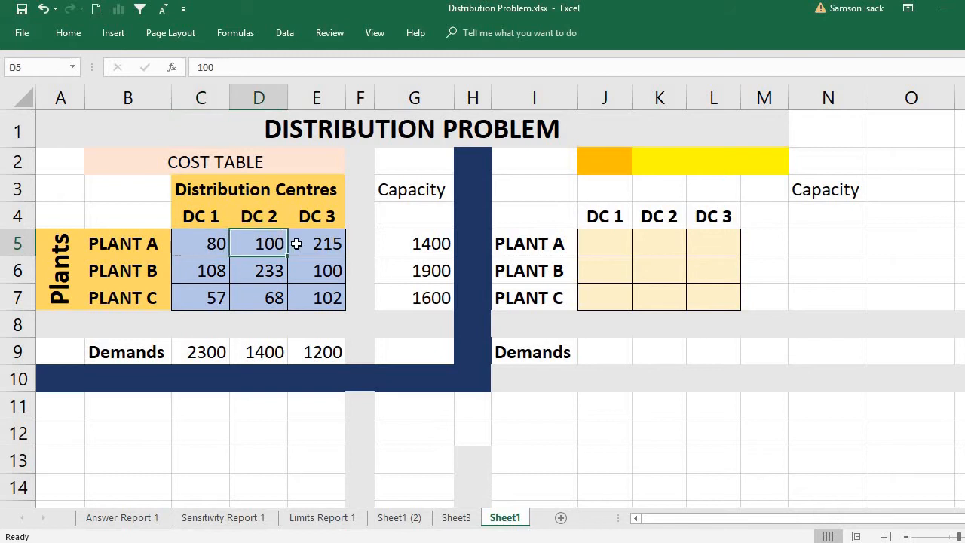
left_click(300, 244)
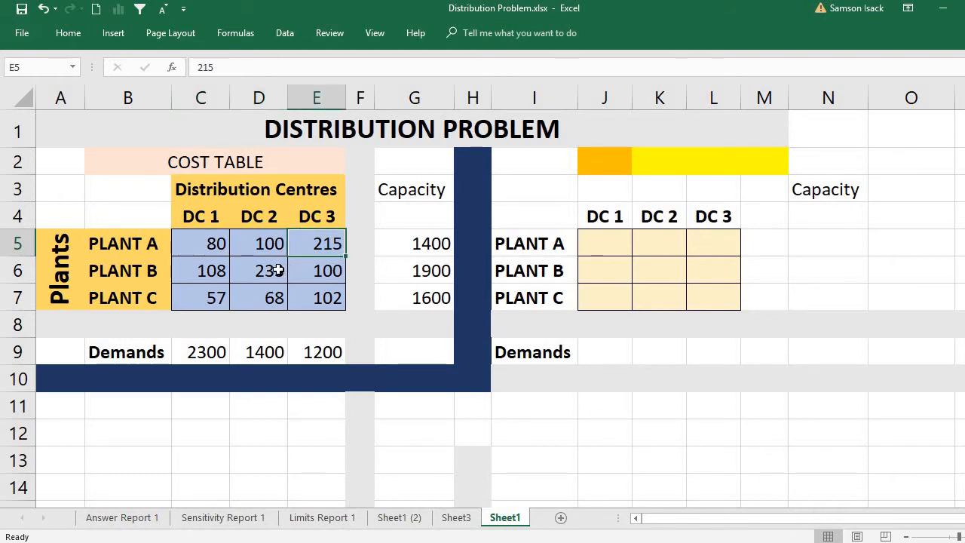
left_click(278, 270)
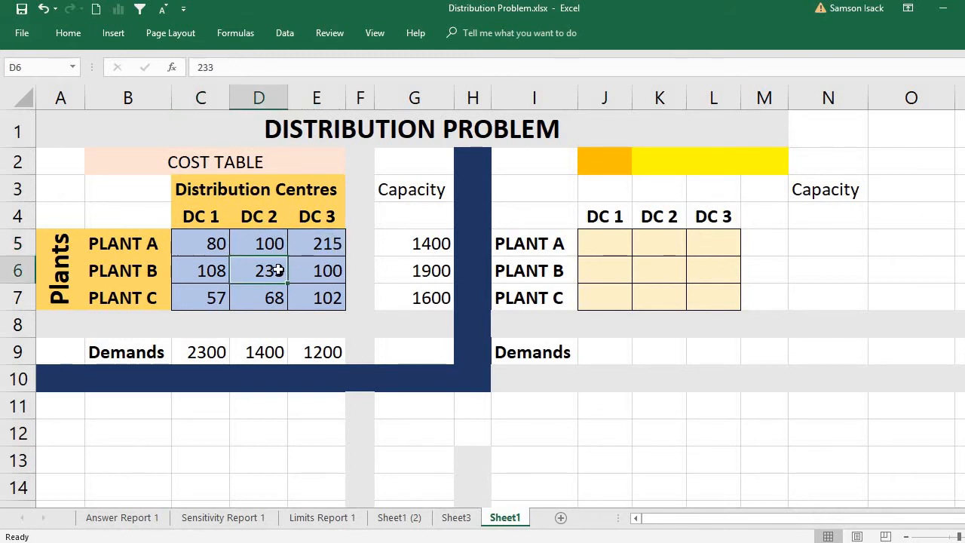
left_click(306, 299)
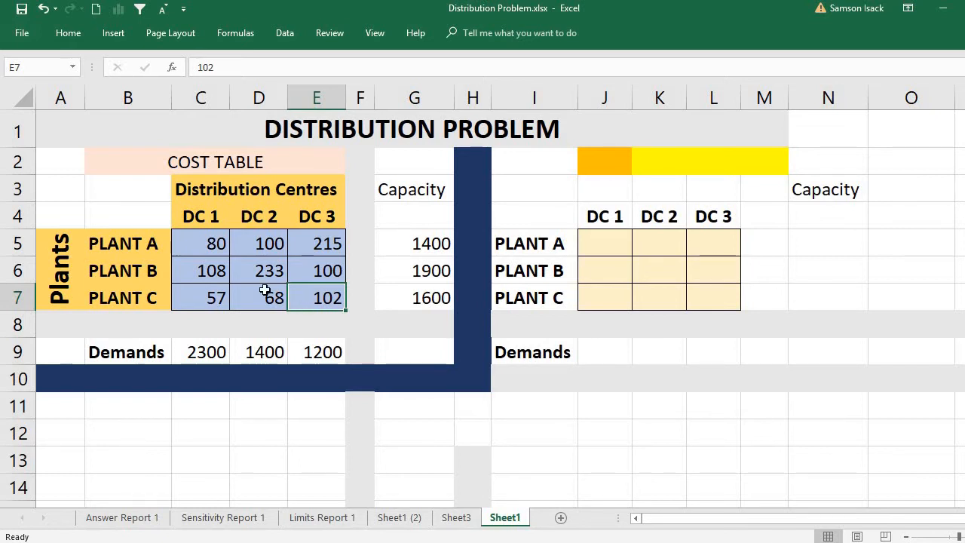
Compare the costs of supplying DC 1 from Plants A, B and C
left_click(222, 249)
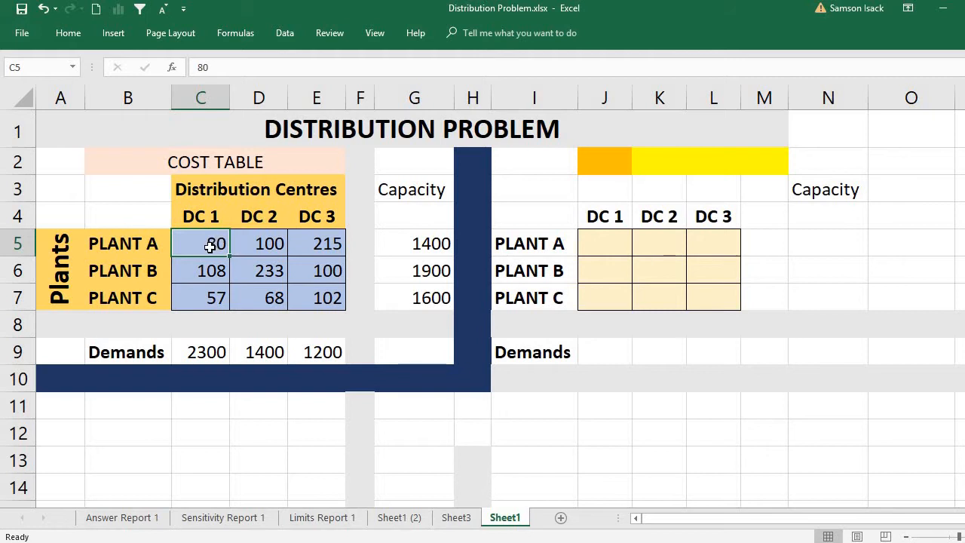
left_click_drag(213, 247, 215, 299)
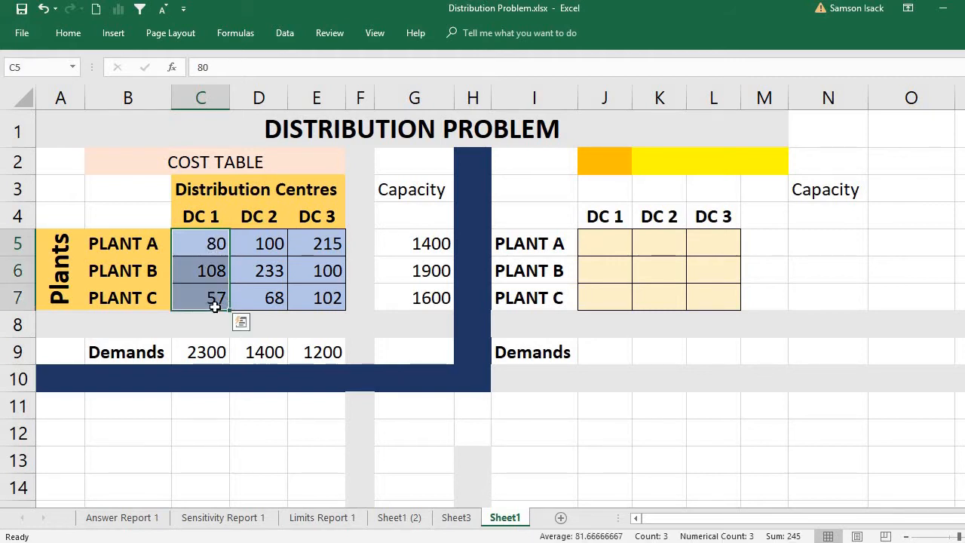
left_click(211, 241)
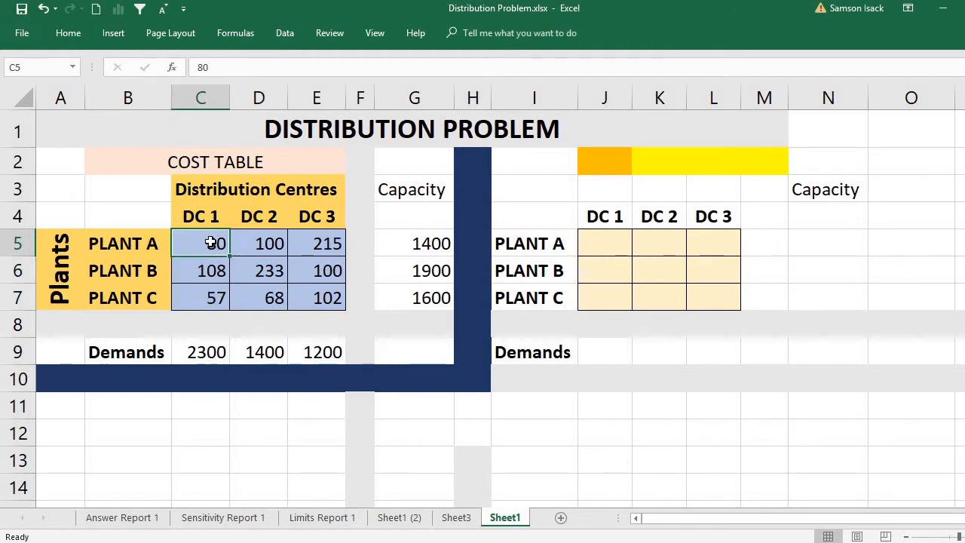
left_click(214, 301)
left_click_drag(214, 301, 214, 235)
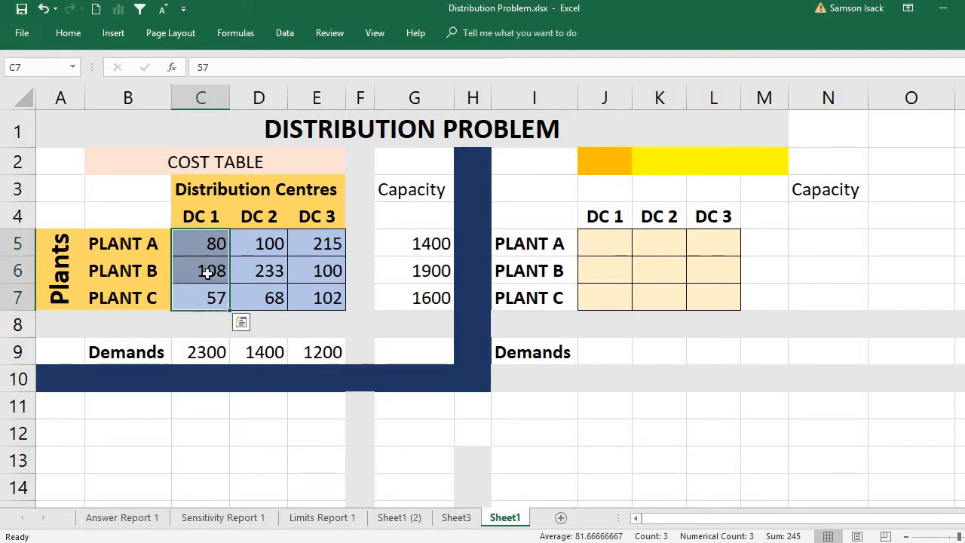
Identify the cheapest supplying plant for each of DC 1, DC 2 and DC 3 in the cost table
left_click(207, 299)
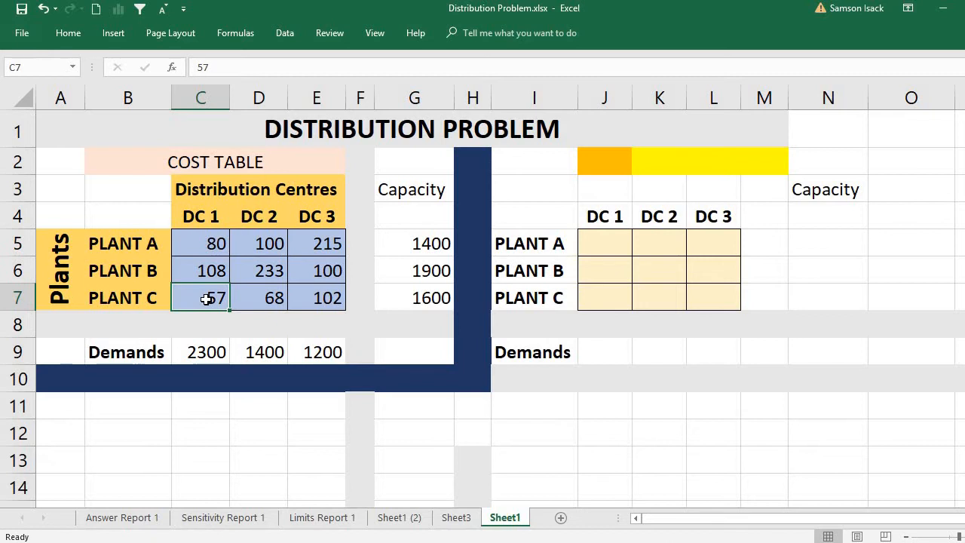
left_click(271, 300)
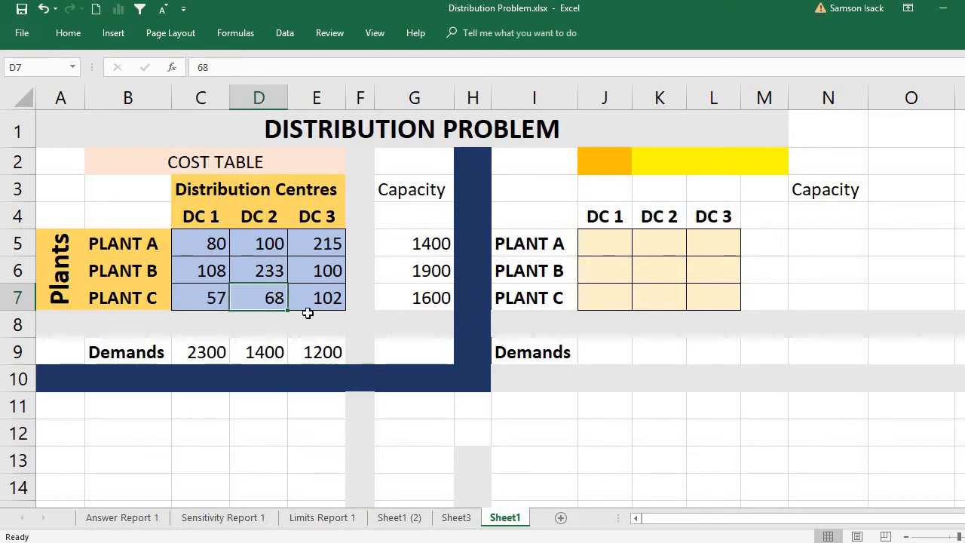
left_click(328, 271)
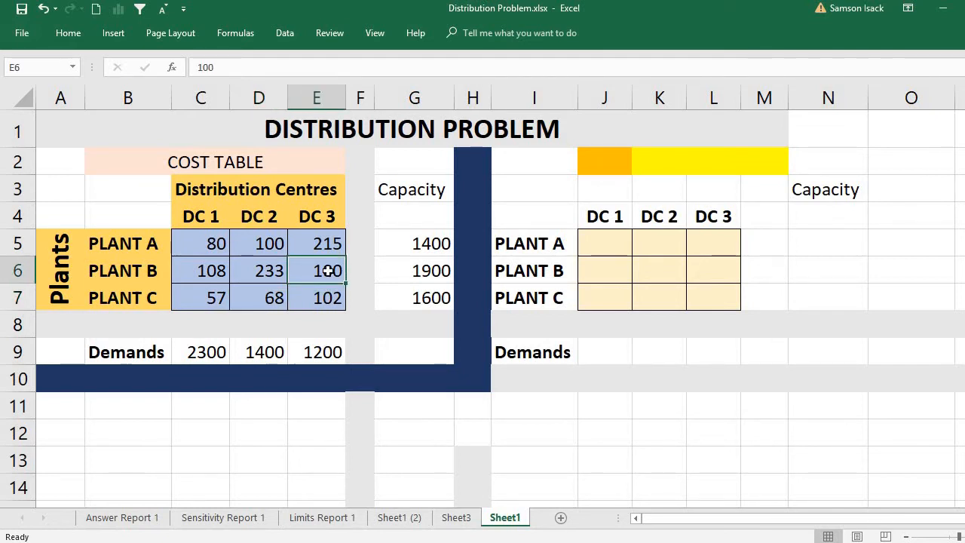
Check DC 1's demand against the capacities of Plants A and C and Plant C's cost of supplying DC 1
left_click(409, 242)
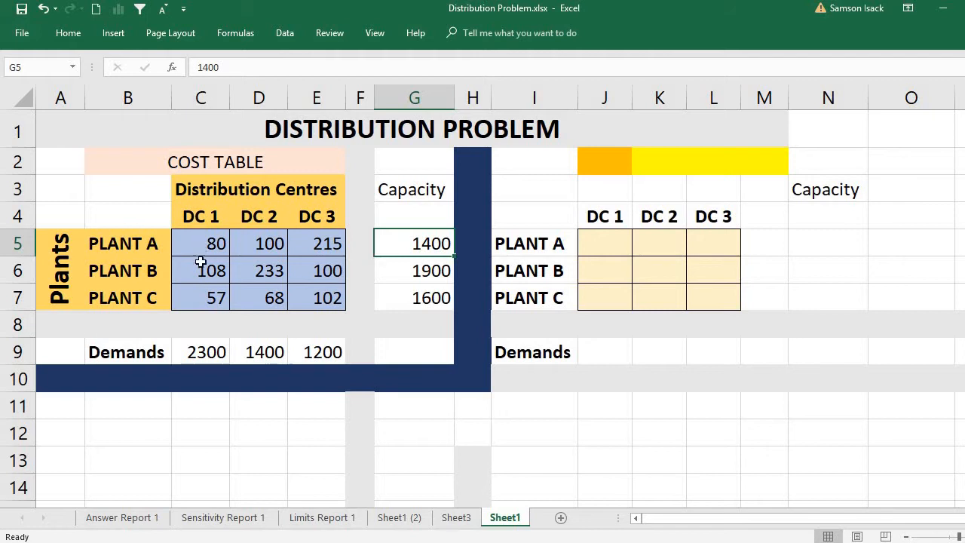
left_click(202, 357)
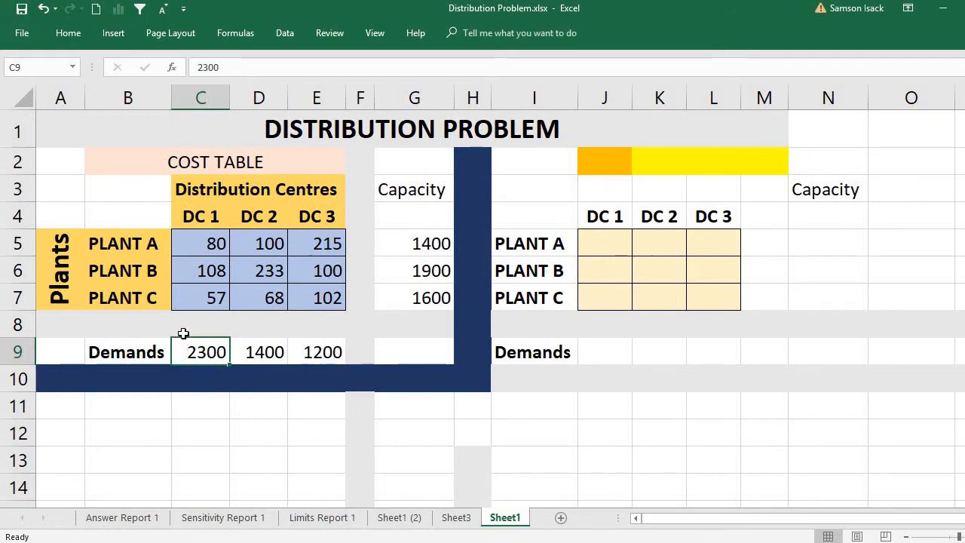
left_click(200, 301)
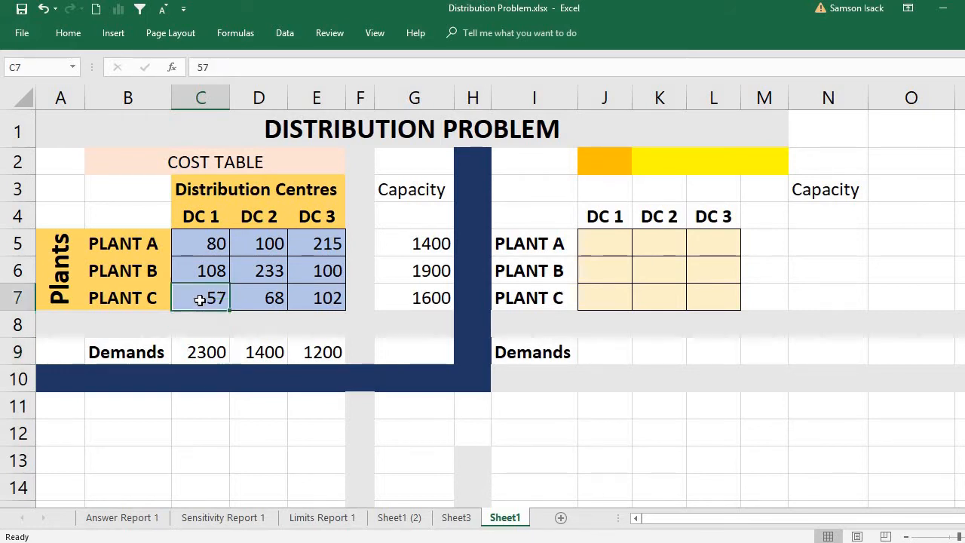
left_click(405, 299)
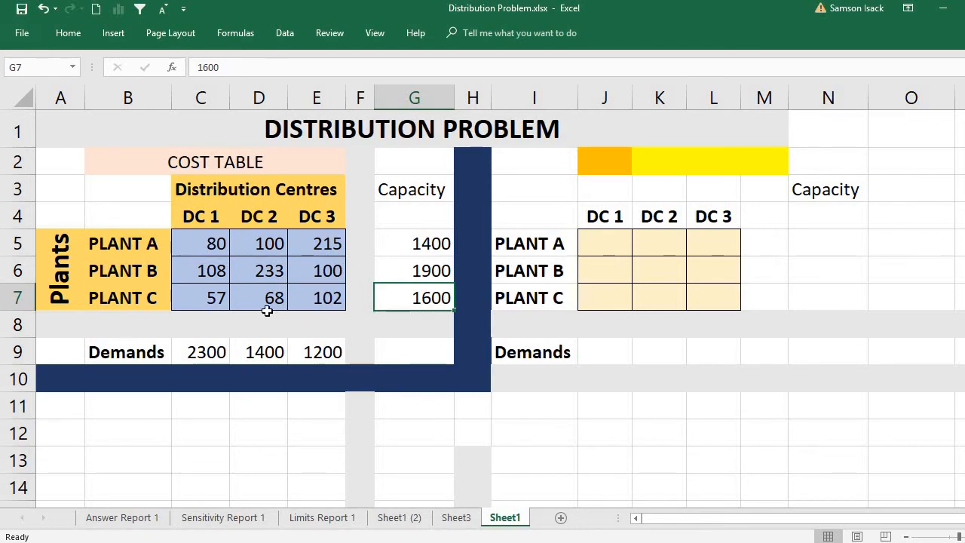
left_click(211, 300)
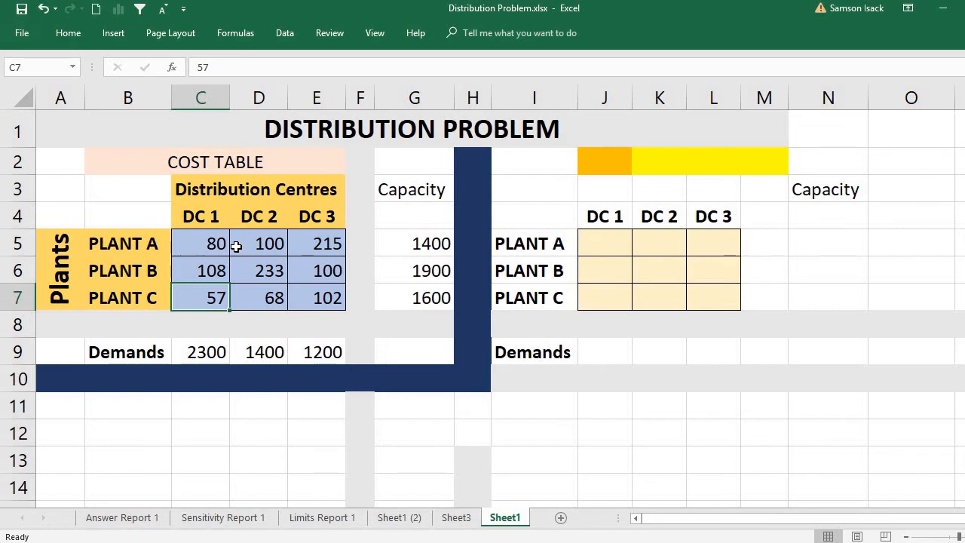
Recheck Plant A's costs to DC 1 and DC 2, and examine the empty allocation table with its Capacity and Demands areas
left_click(190, 249)
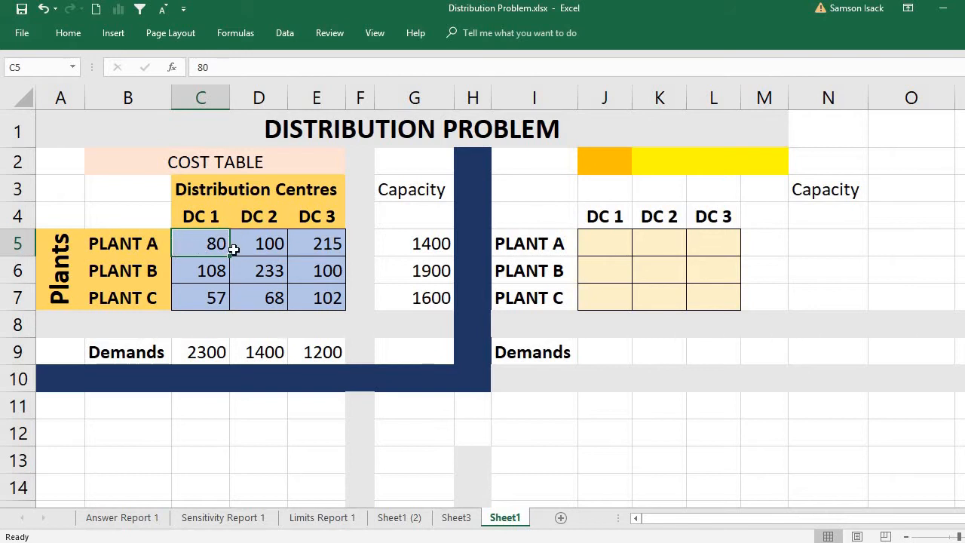
left_click(268, 249)
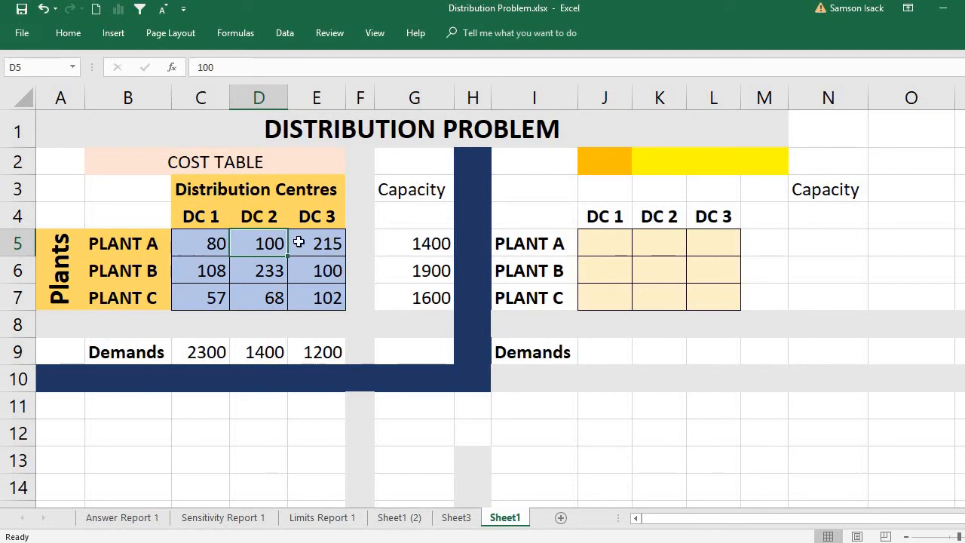
left_click_drag(558, 166, 855, 354)
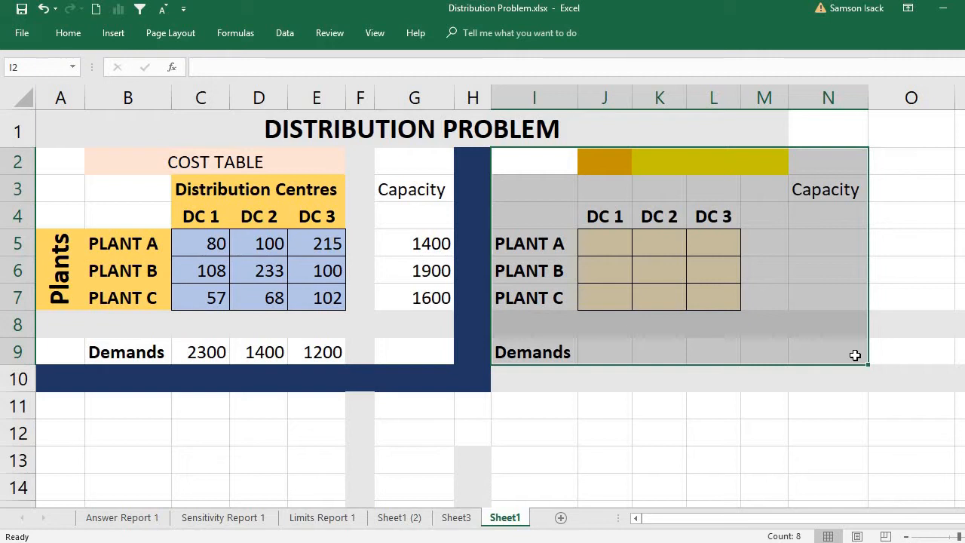
Examine the empty allocation grid J5:L7 together with its plant row labels and distribution centre headings
left_click(558, 171)
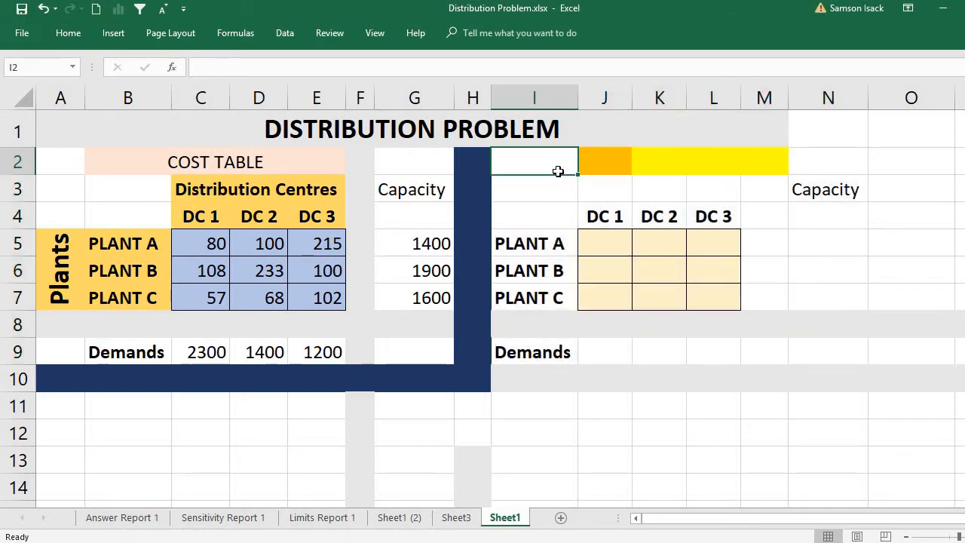
left_click(614, 243)
left_click_drag(614, 242, 701, 297)
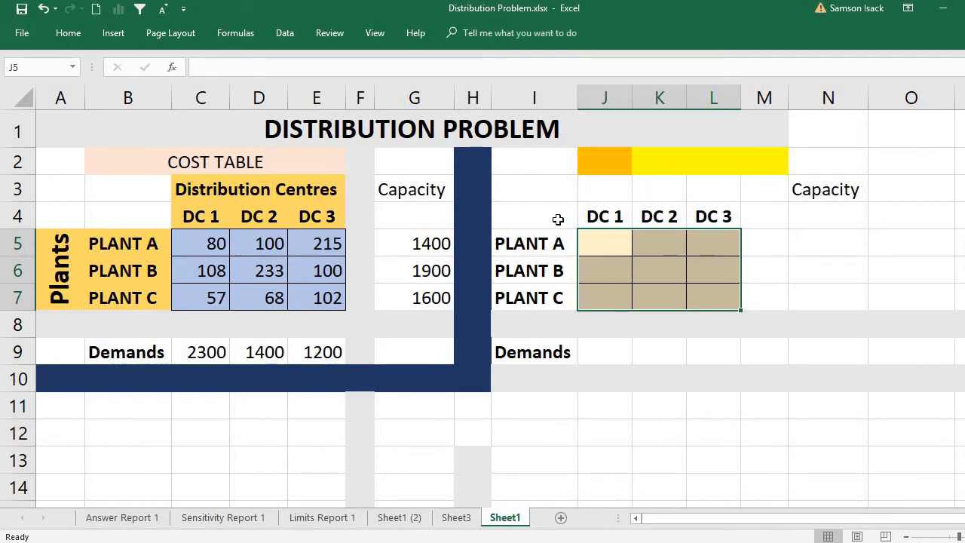
left_click_drag(555, 245, 560, 296)
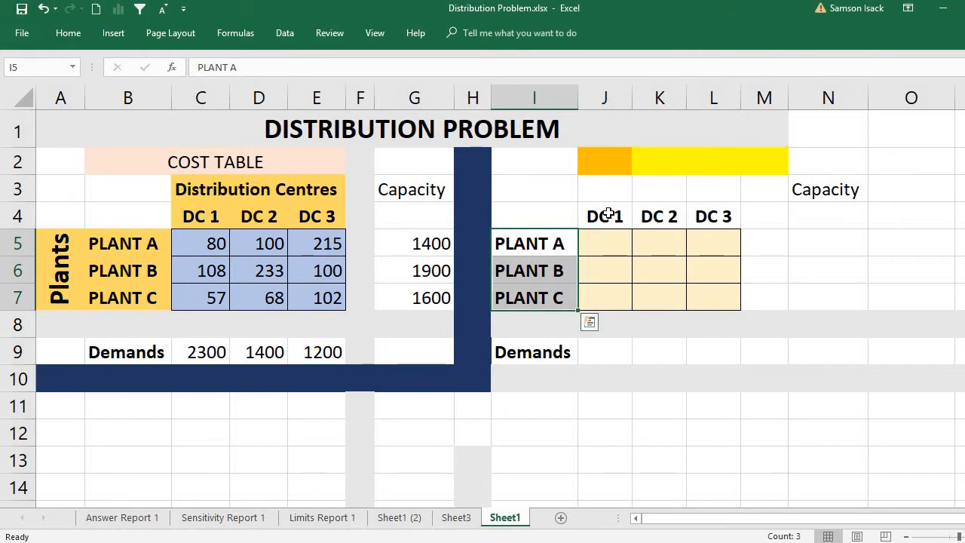
left_click_drag(608, 215, 716, 216)
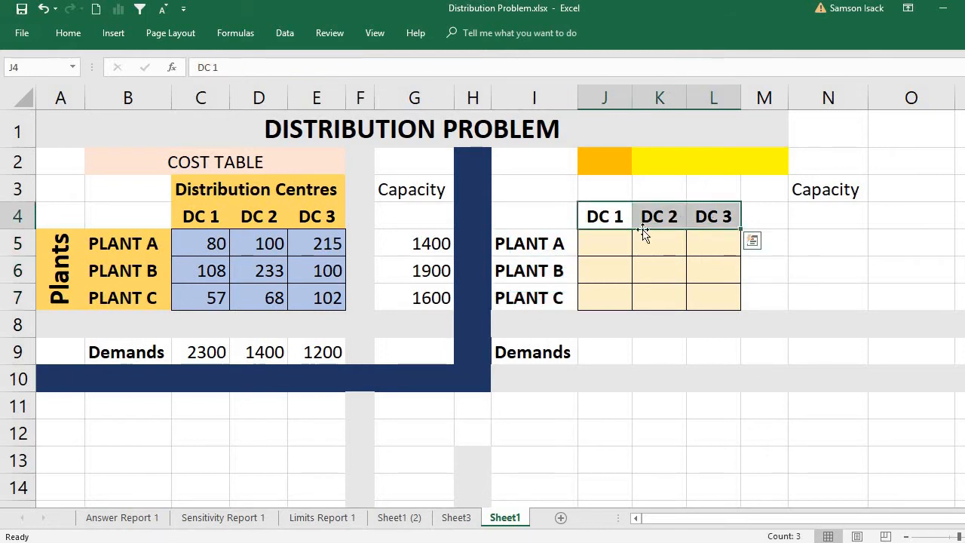
Compare the Plant A to DC 1 allocation cell with its unit cost, and view Plant A's other allocation cells and the whole grid
left_click(598, 243)
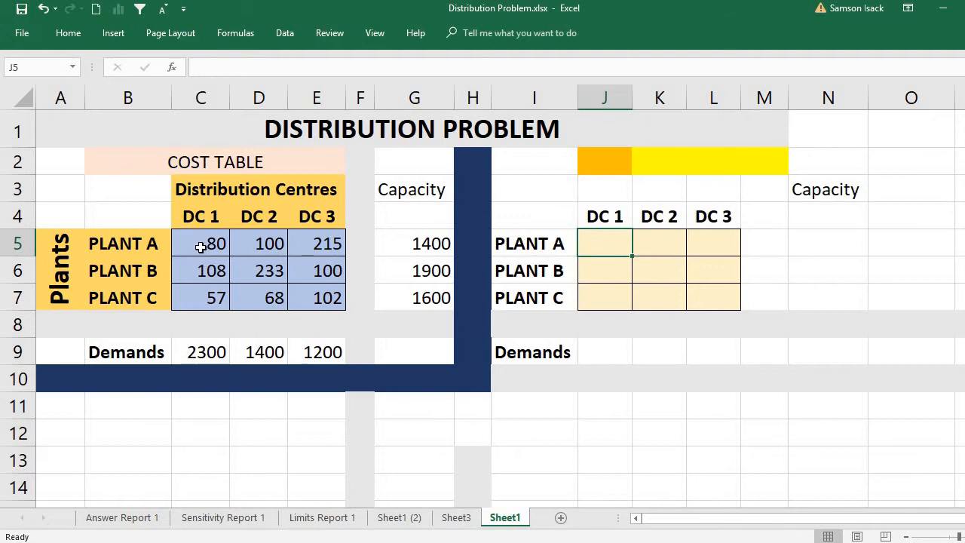
left_click(201, 247)
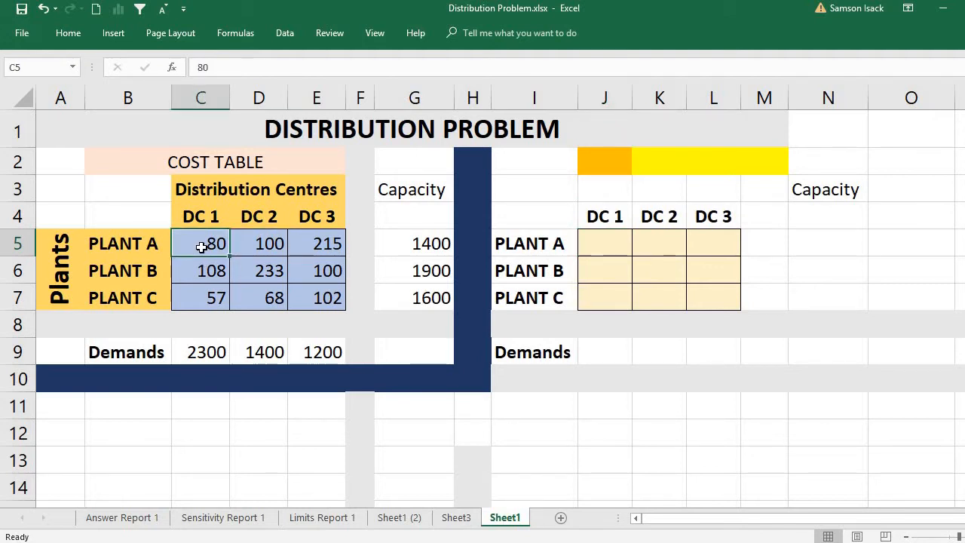
left_click(585, 240)
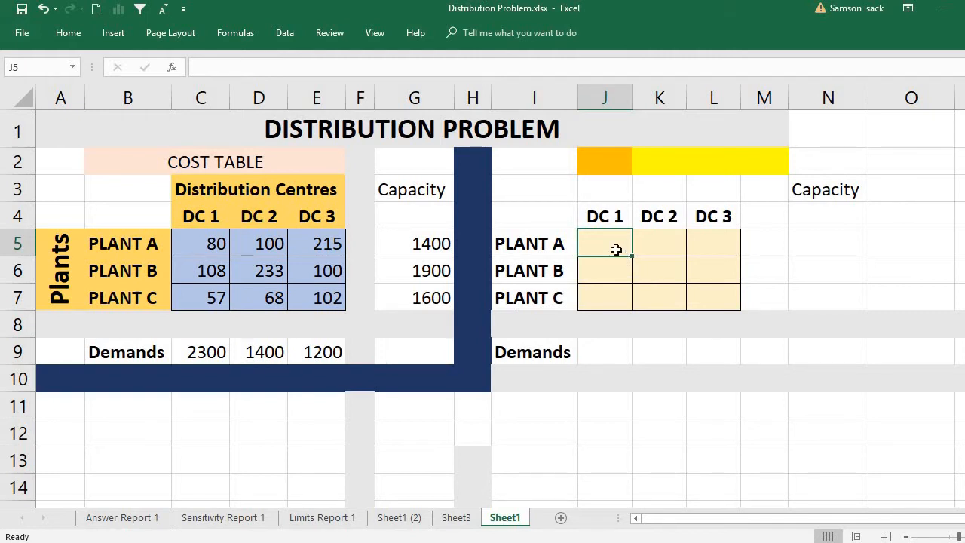
left_click(681, 247)
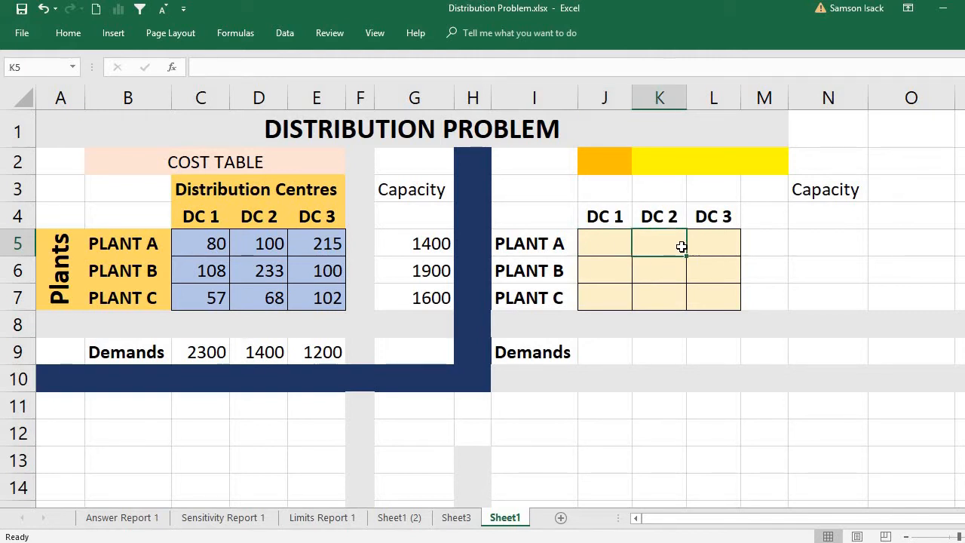
left_click(709, 245)
left_click_drag(602, 246, 708, 296)
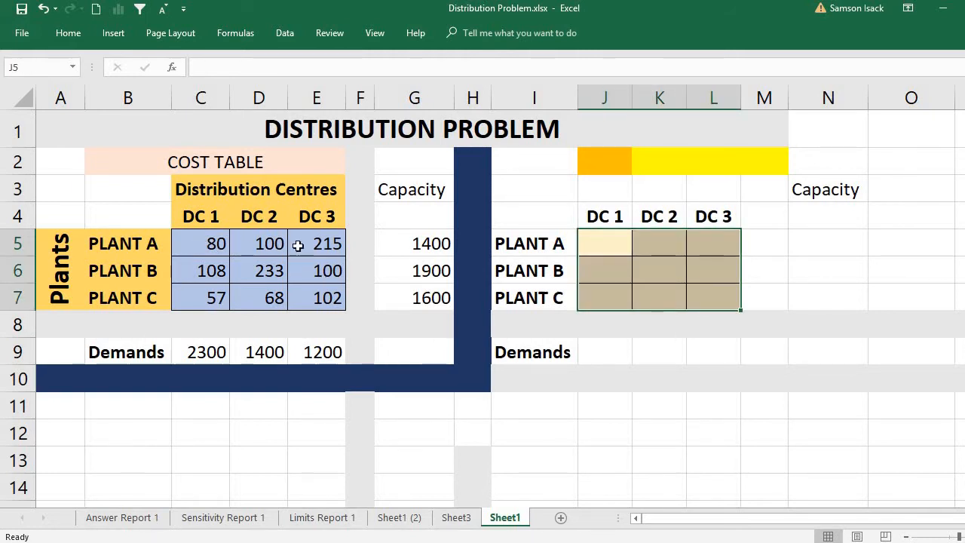
Go through the allocation cells of Plants A, B and C for each distribution centre, ending with the full range J5:L7
left_click(598, 245)
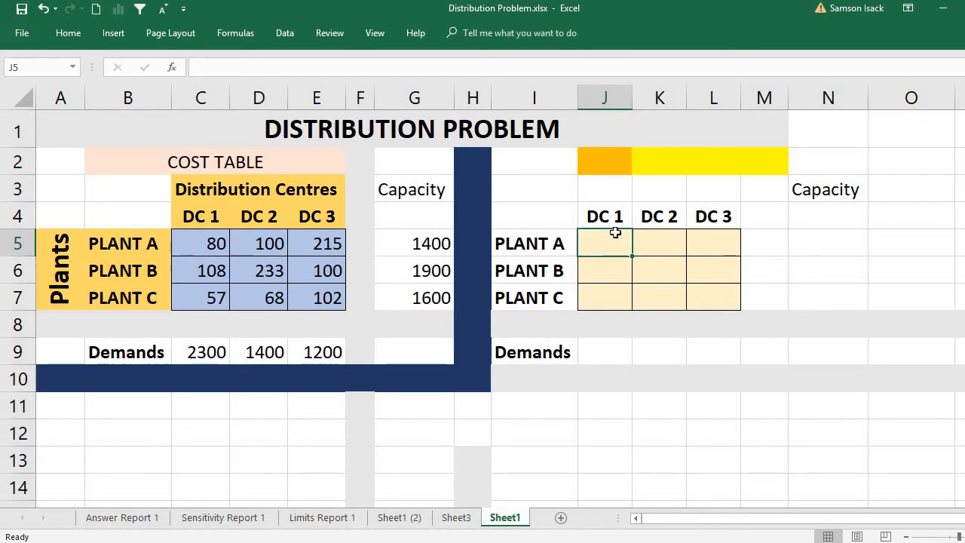
left_click(651, 246)
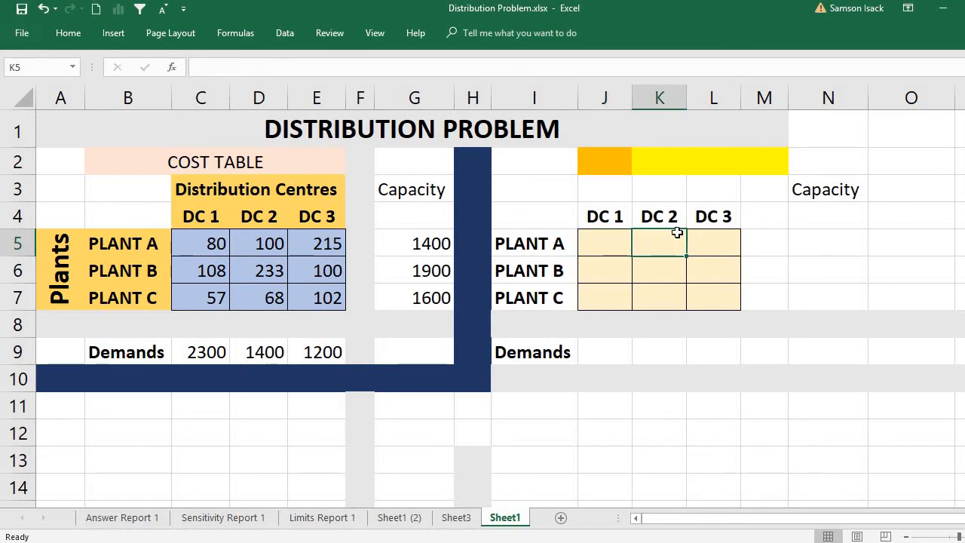
left_click(720, 244)
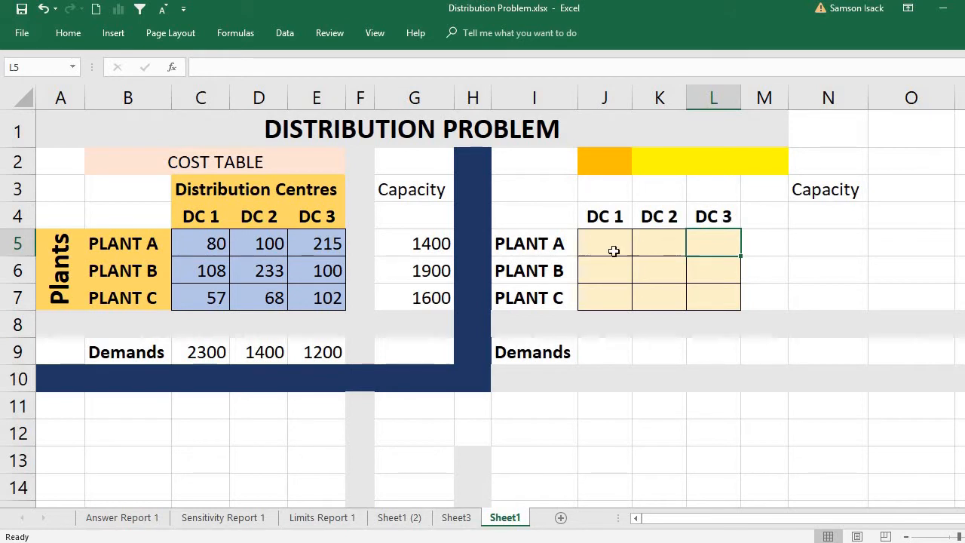
left_click(612, 274)
left_click(643, 270)
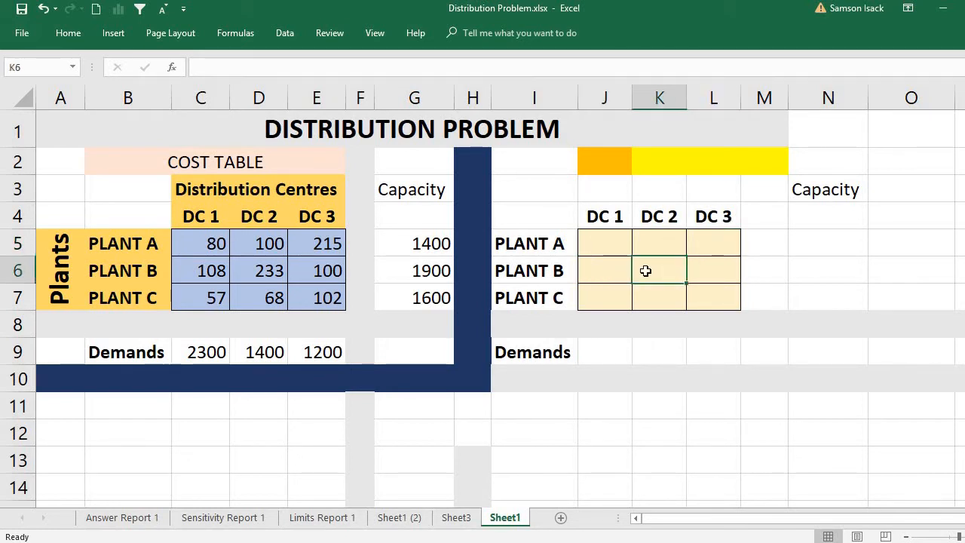
left_click(713, 269)
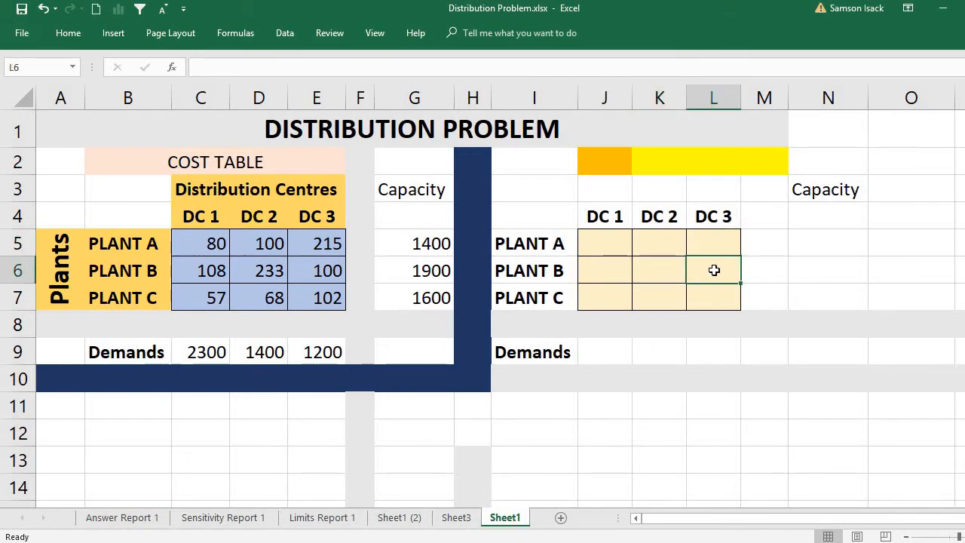
left_click(618, 302)
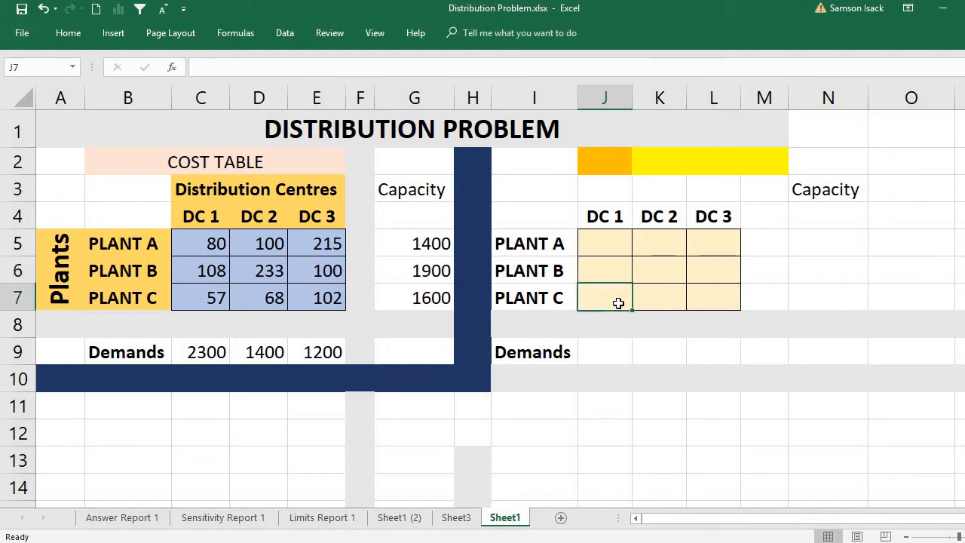
left_click(677, 300)
left_click(705, 297)
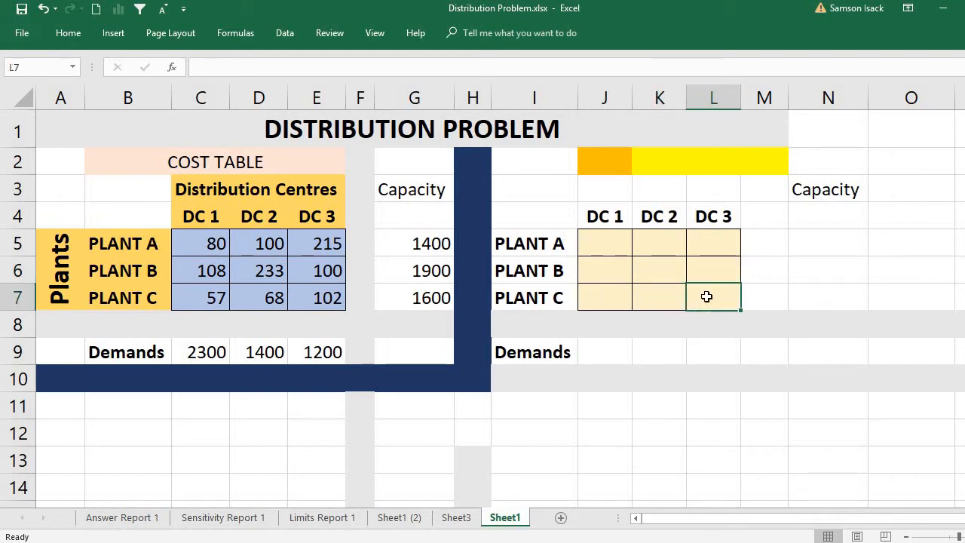
left_click_drag(602, 237, 724, 287)
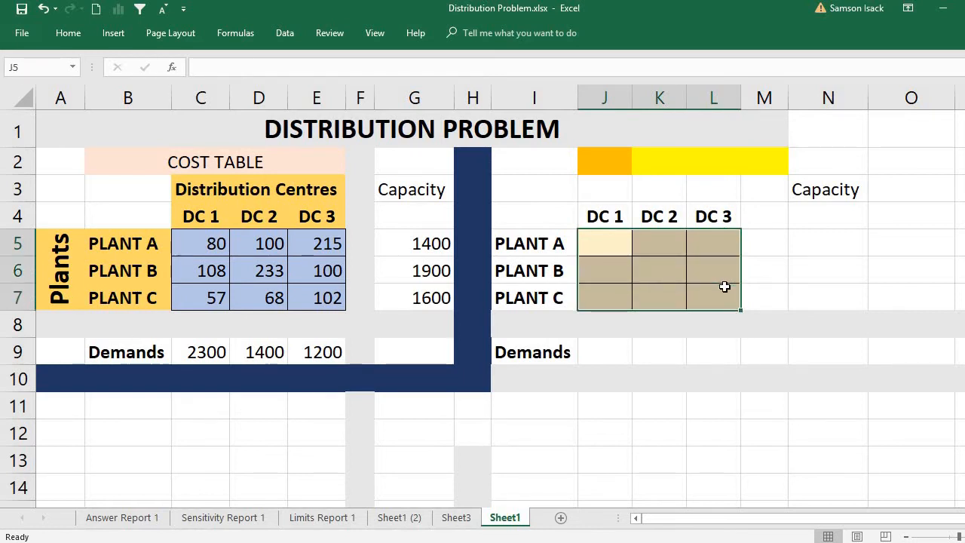
Review Plant A's allocation cells for DC 1, DC 2 and DC 3 as part of the decision range J5:L7
left_click(604, 244)
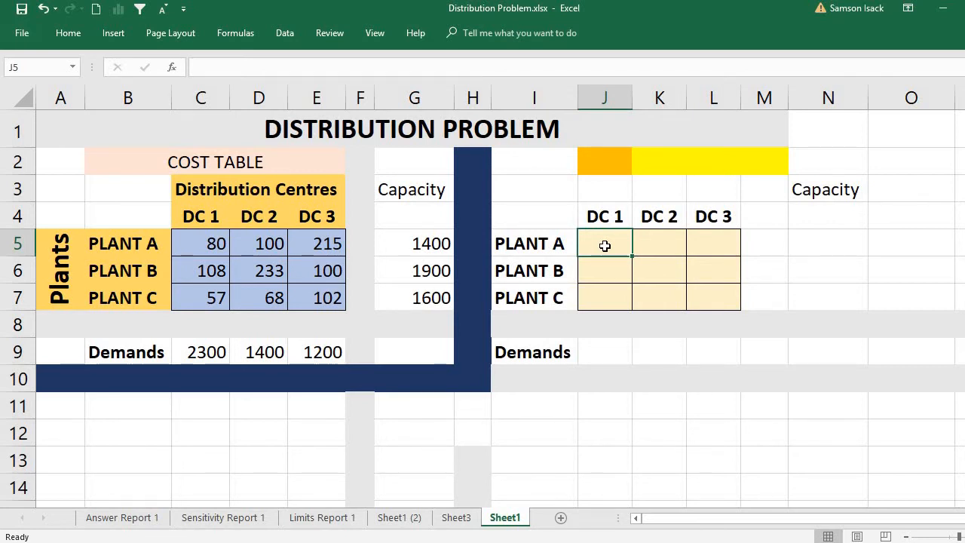
left_click(659, 242)
left_click(715, 242)
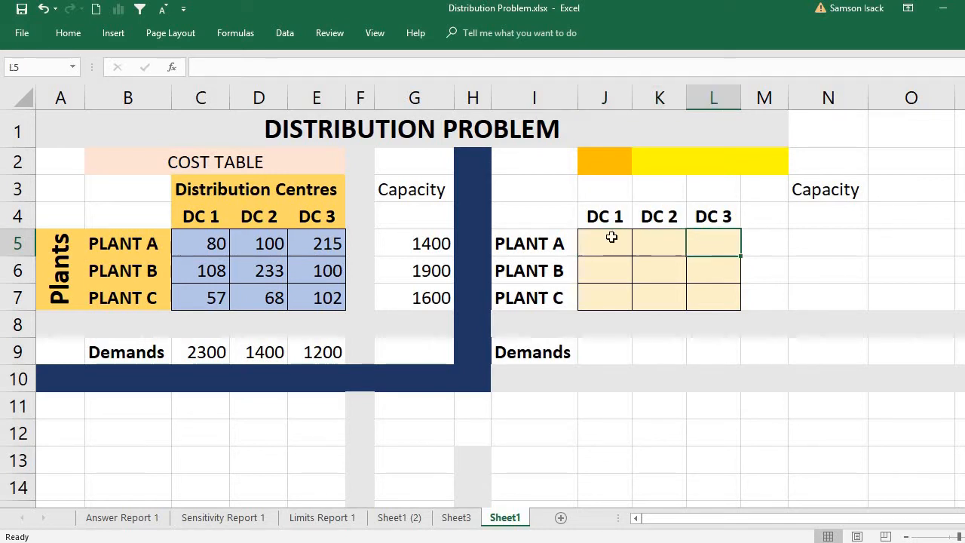
left_click(608, 241)
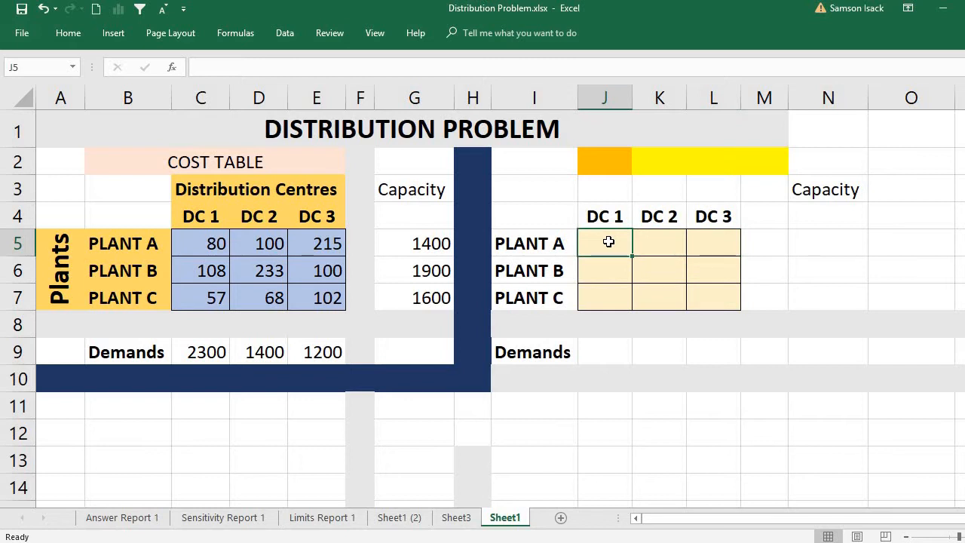
left_click_drag(608, 242, 708, 283)
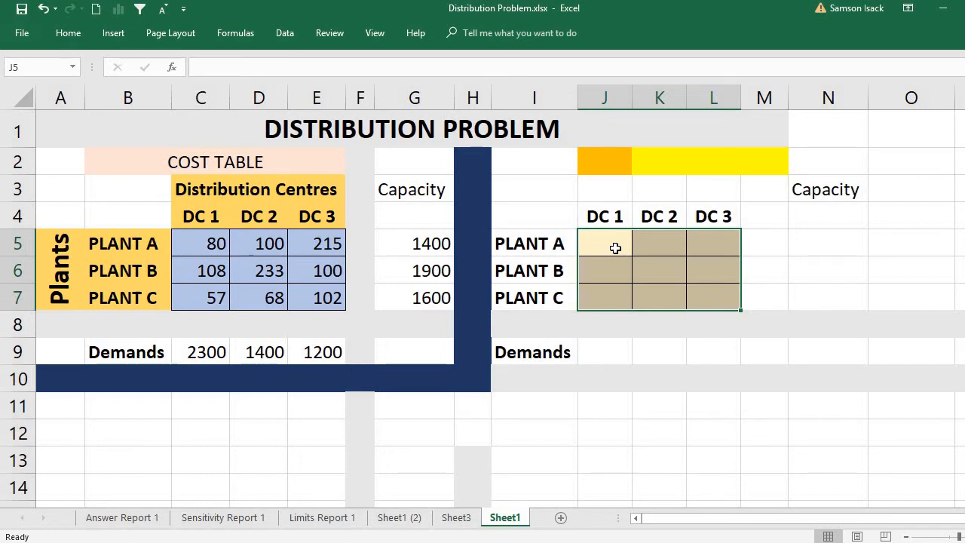
left_click(616, 247)
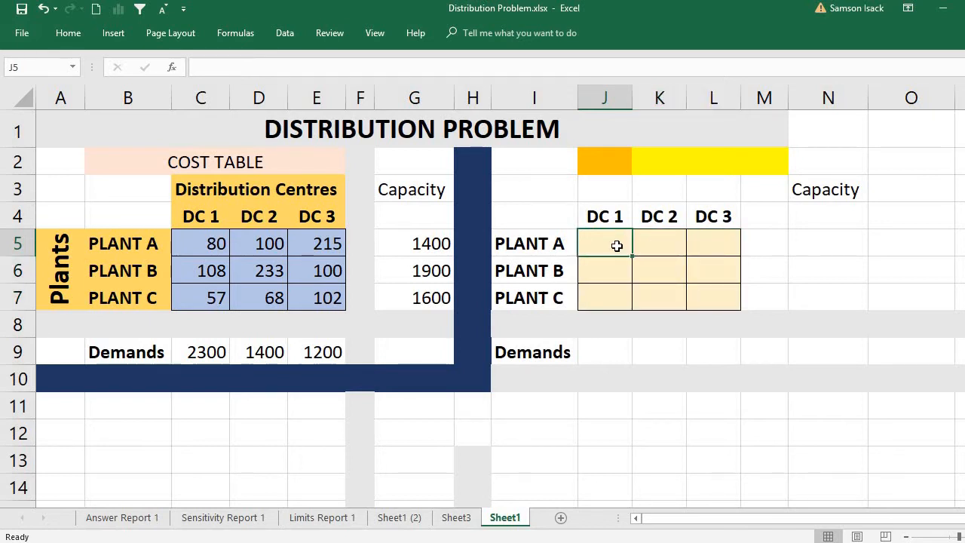
mouse_move(615, 244)
left_mouse_down()
mouse_move(678, 243)
mouse_move(710, 273)
mouse_move(710, 297)
left_mouse_up()
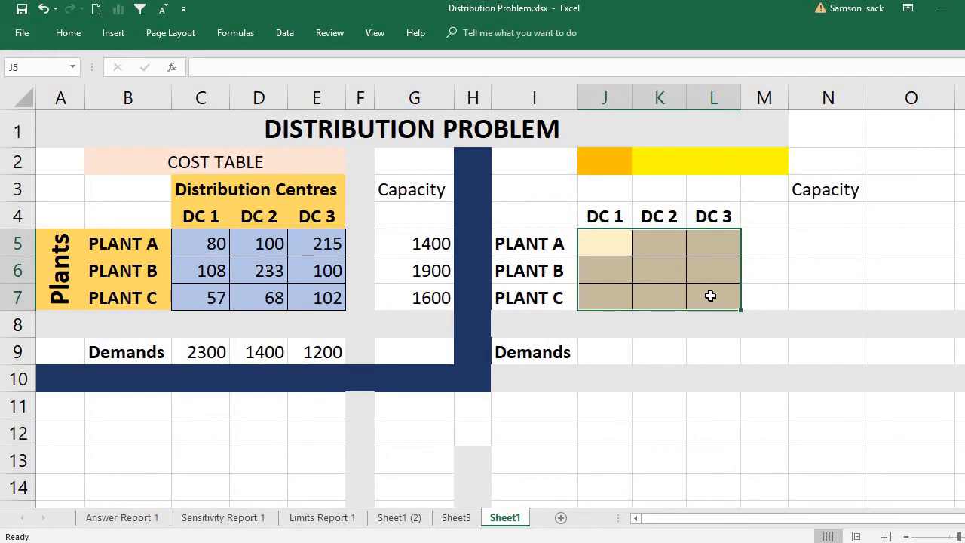
left_click(589, 243)
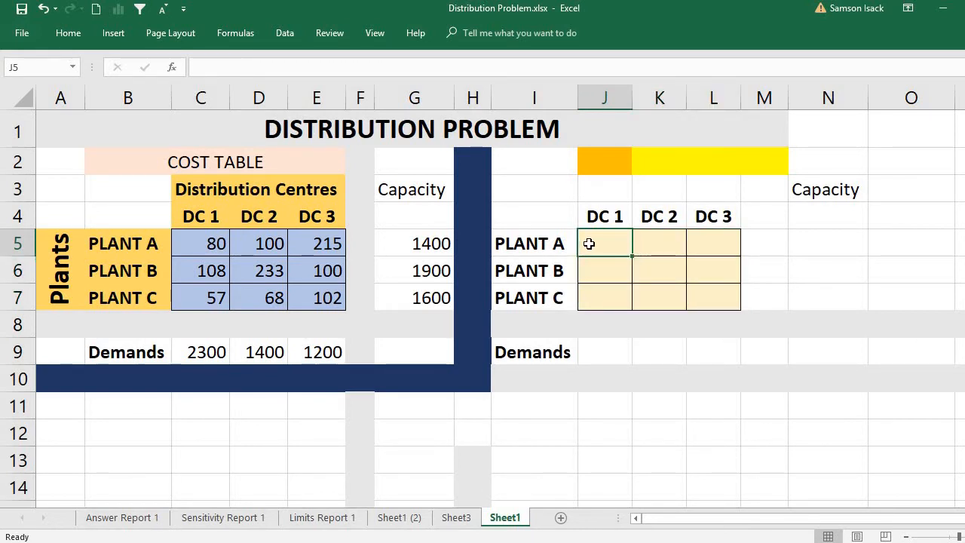
left_click(660, 250)
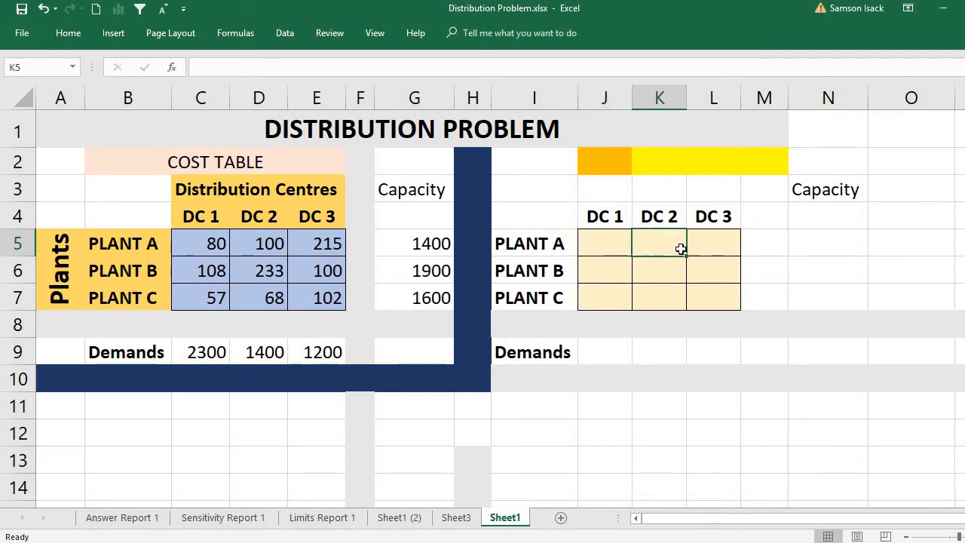
left_click(606, 241)
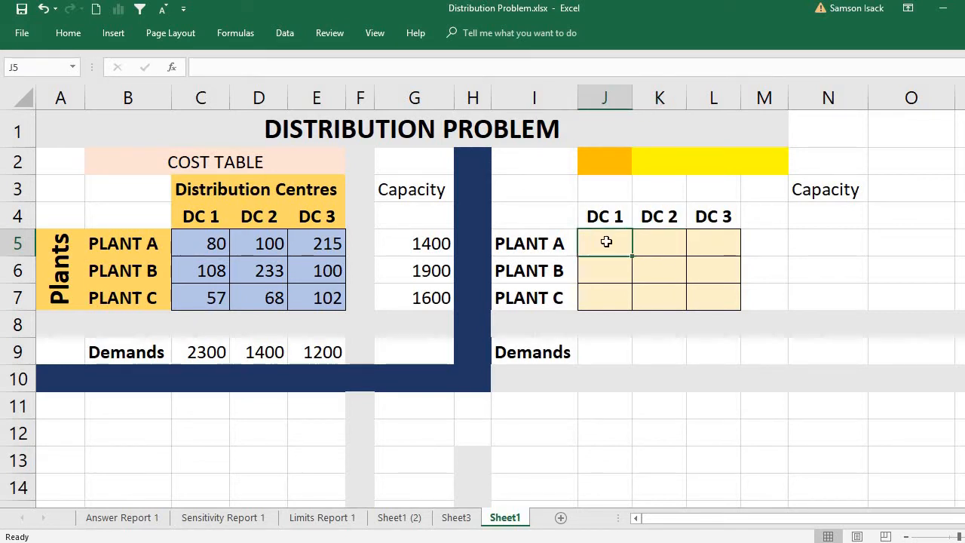
Match Plant A's unit costs for DC 1 and DC 2 in the cost table with their corresponding allocation cells
left_click(210, 243)
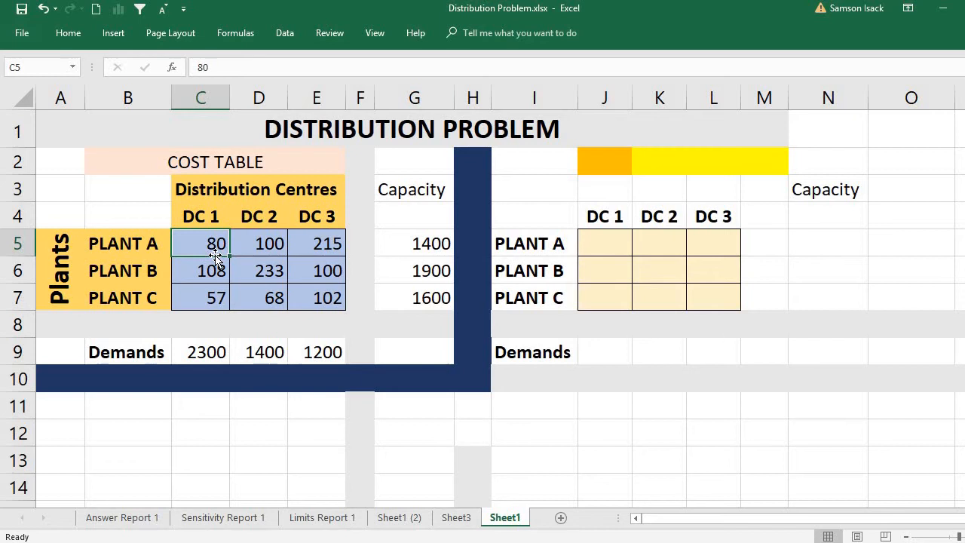
left_click(609, 240)
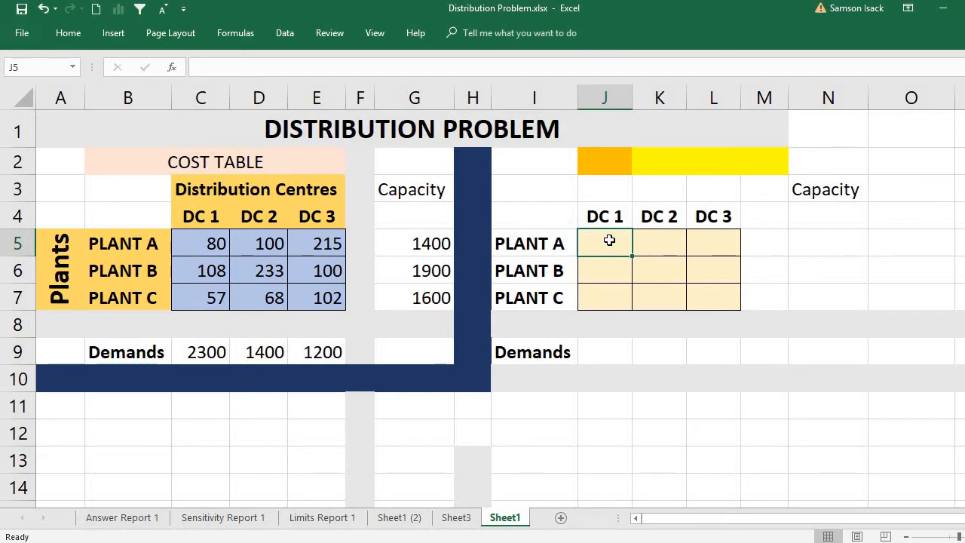
left_click(657, 249)
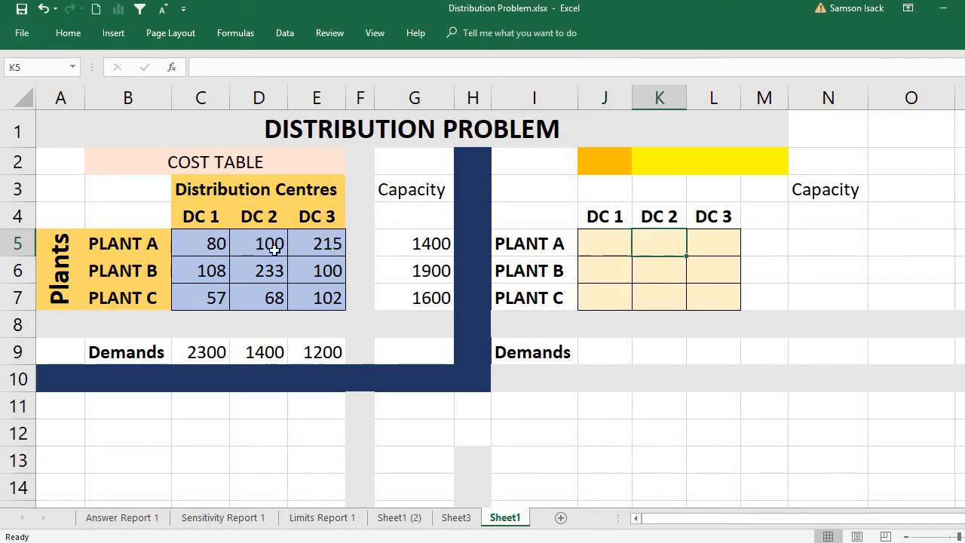
left_click(270, 248)
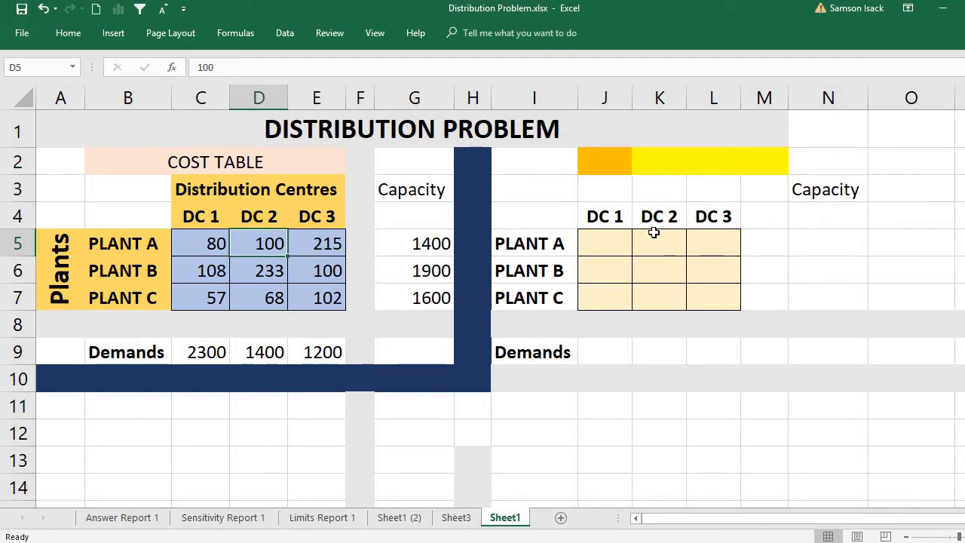
left_click(654, 241)
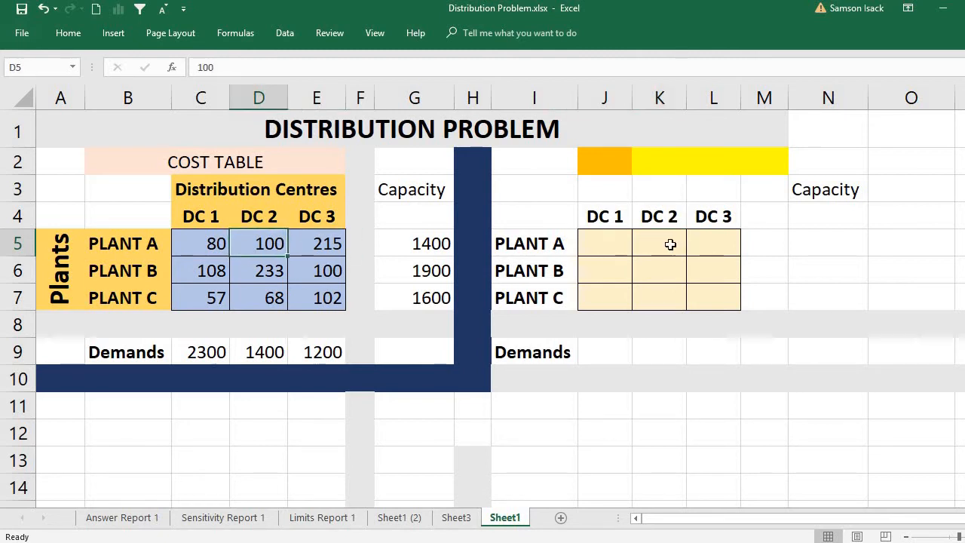
left_click(670, 243)
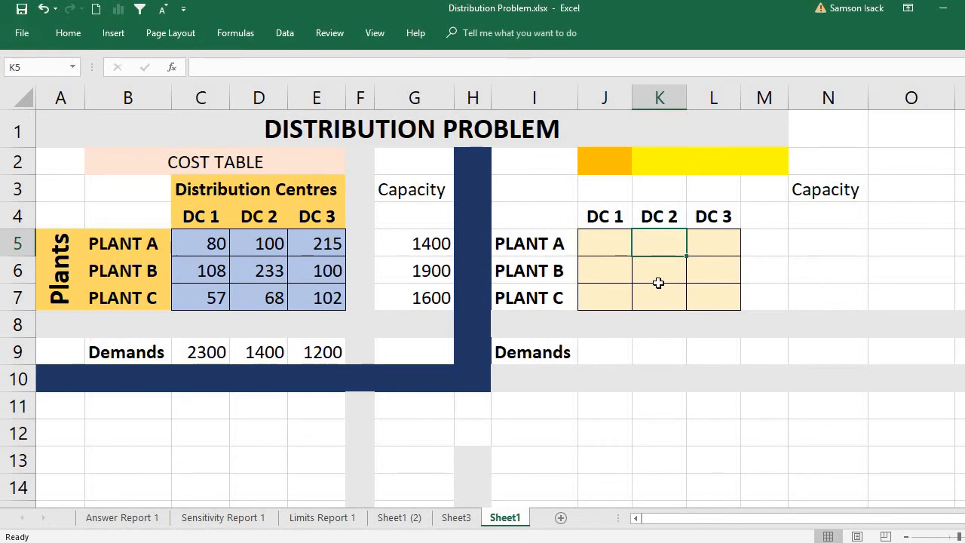
Recheck the full allocation range J5:L7 and the three Plant A cells whose shipments count against its capacity
left_click_drag(601, 242, 694, 291)
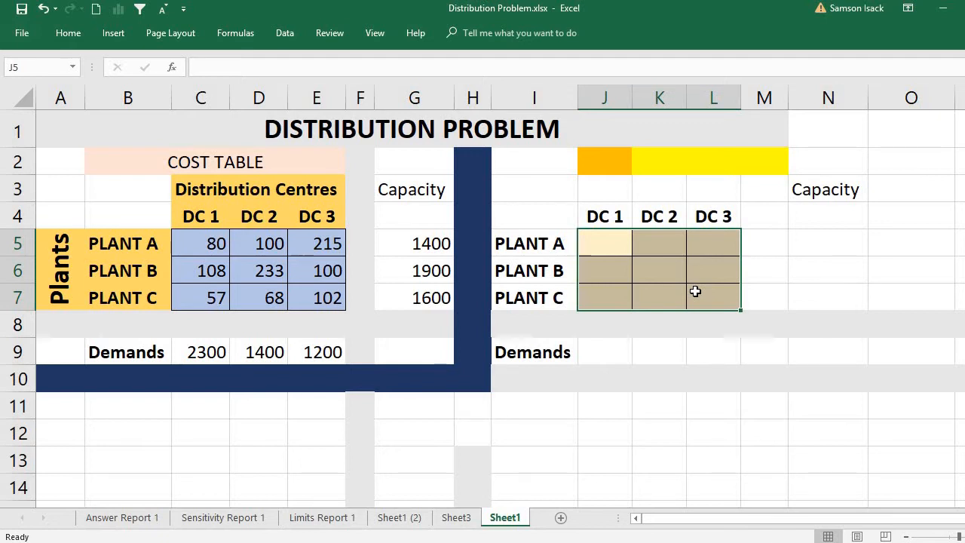
left_click(612, 246)
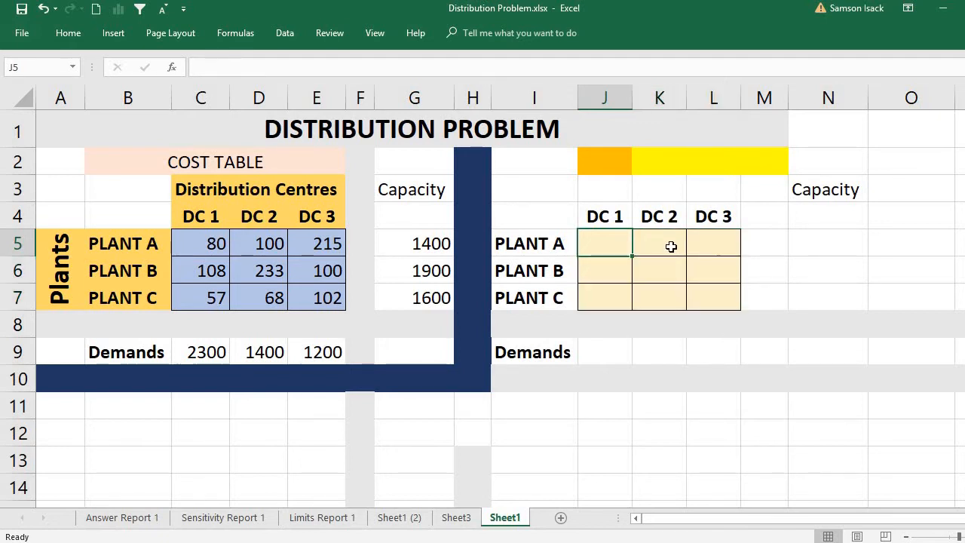
left_click(670, 248)
left_click(719, 242)
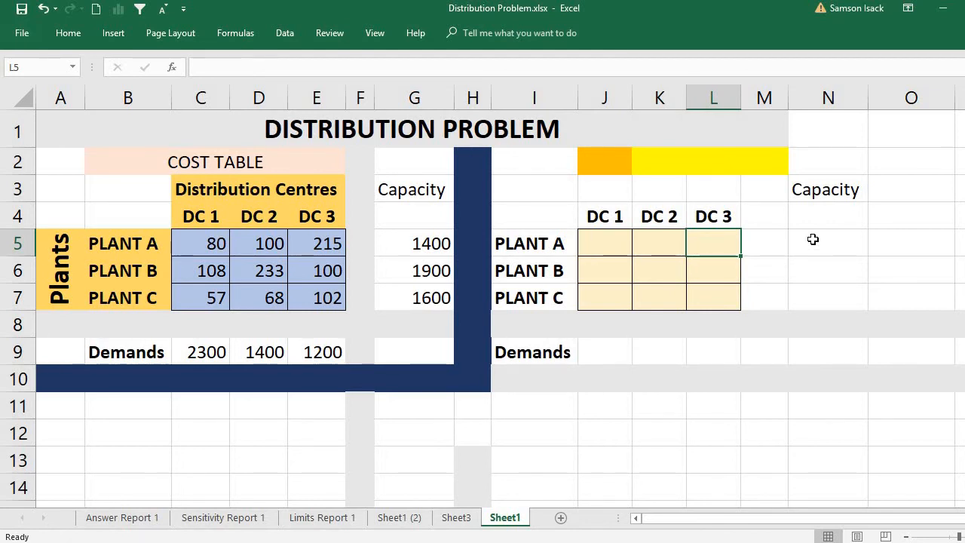
Review Plant A's shipment cells J5:L5 for the three distribution centres, along with Plant B's DC 1 and DC 2 cells
left_click(609, 248)
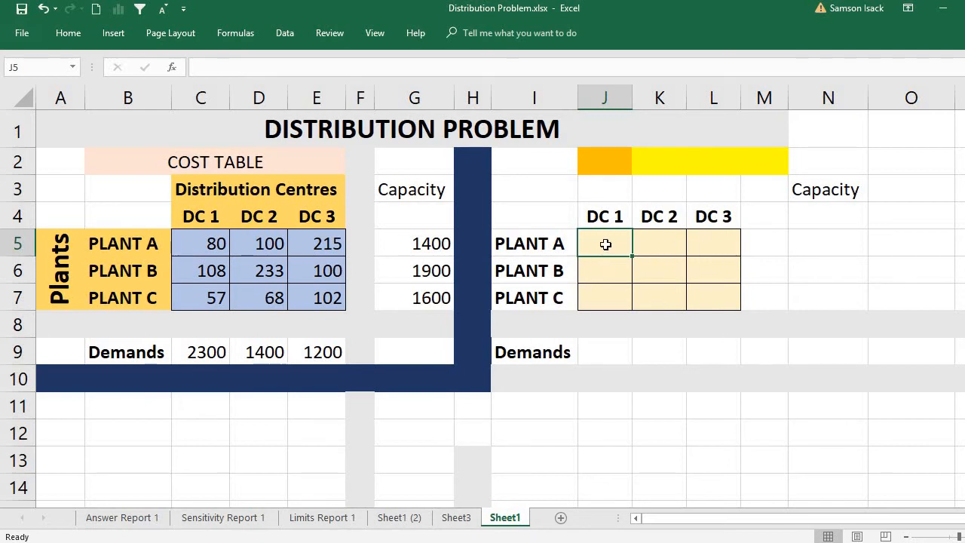
left_click(26, 70)
left_click(665, 247)
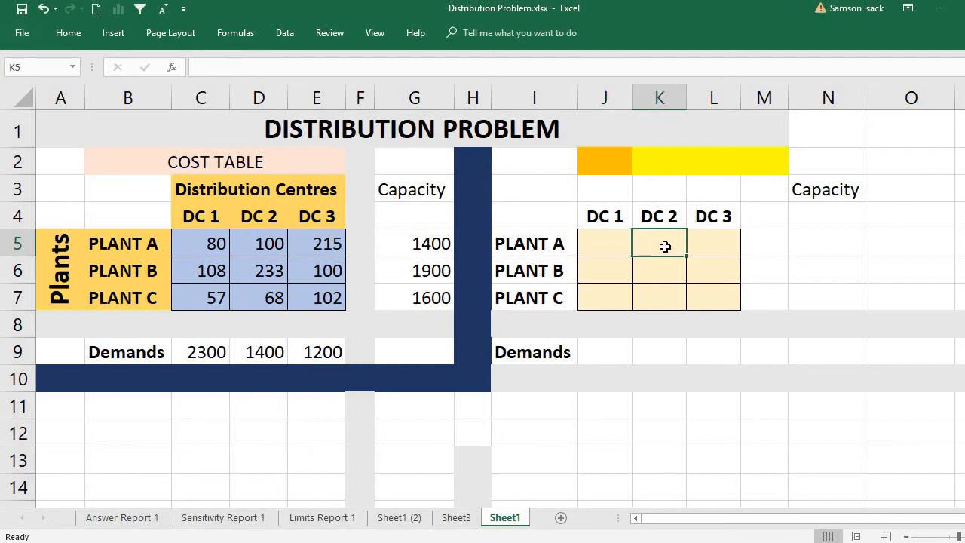
left_click(726, 244)
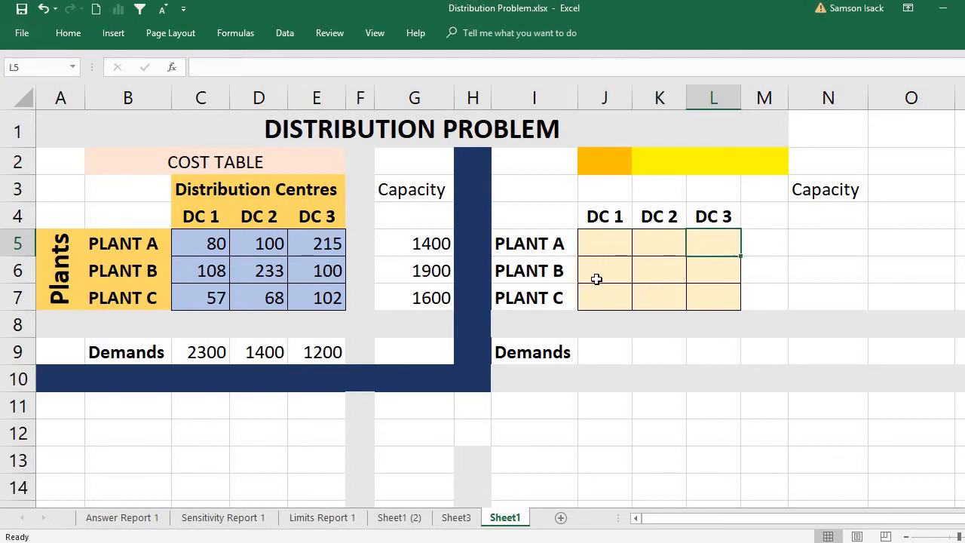
left_click(596, 279)
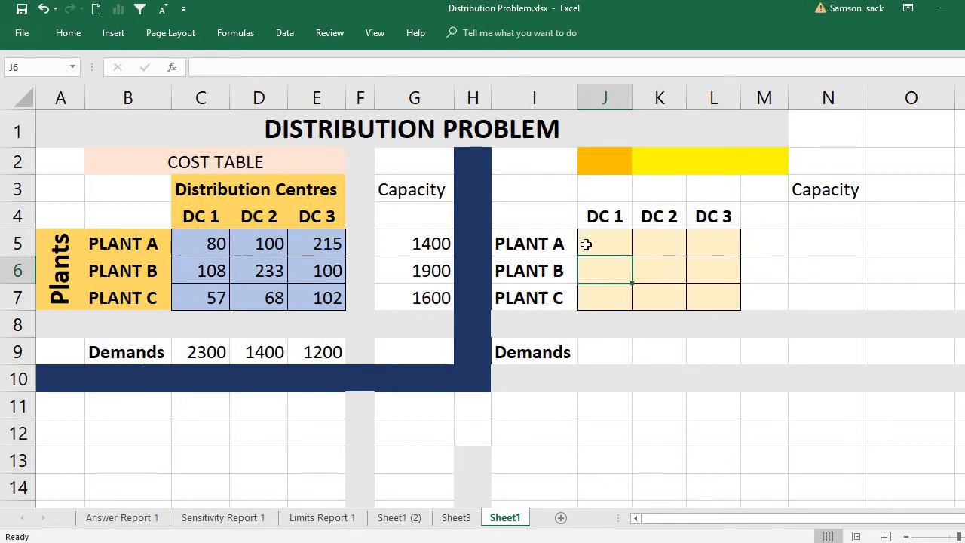
left_click_drag(585, 244, 703, 238)
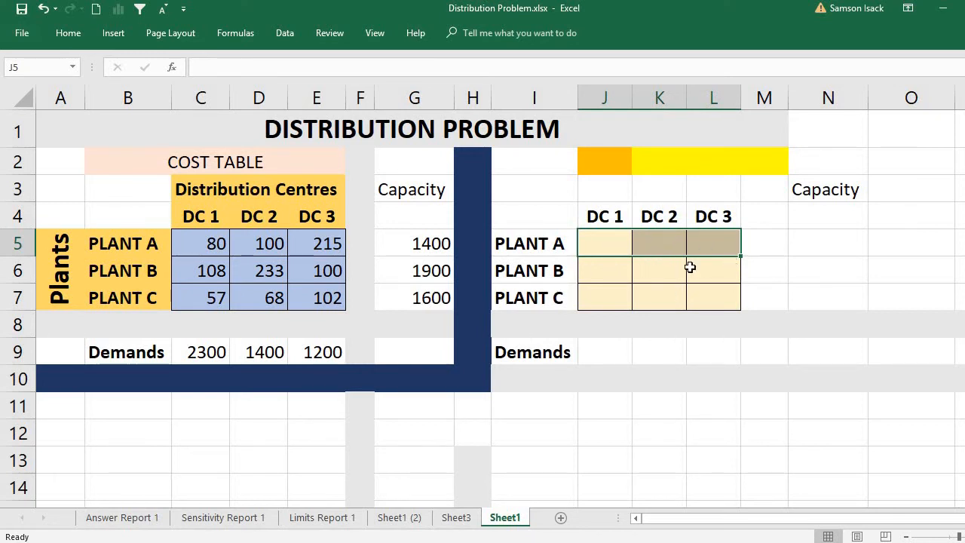
left_click(636, 273)
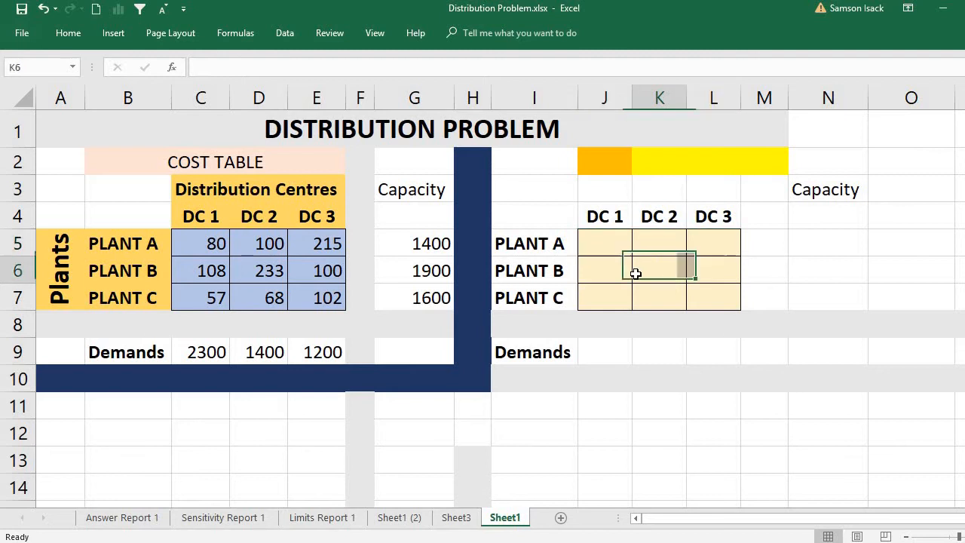
Relate the empty capacity cell N5 to Plant A's capacity in G5 beside the cost table
left_click(818, 246)
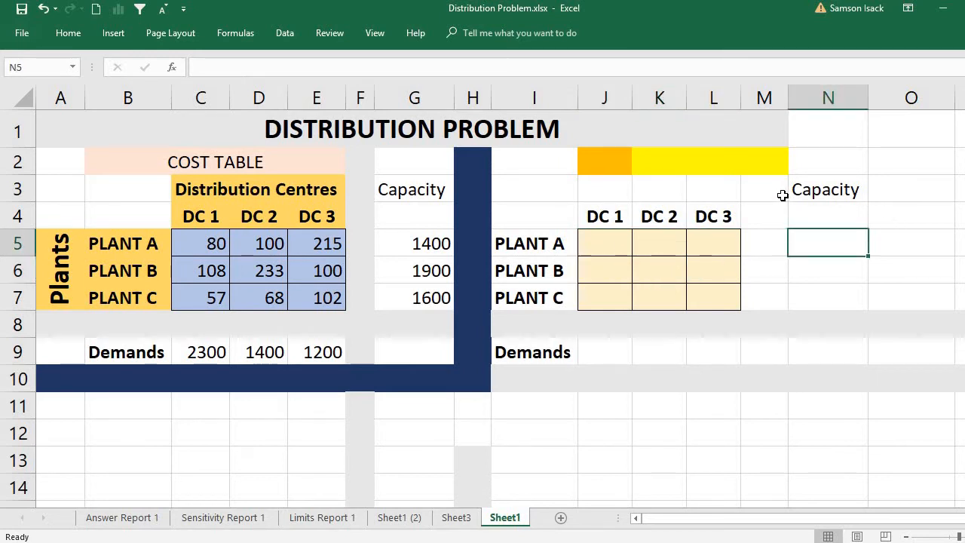
left_click(110, 252)
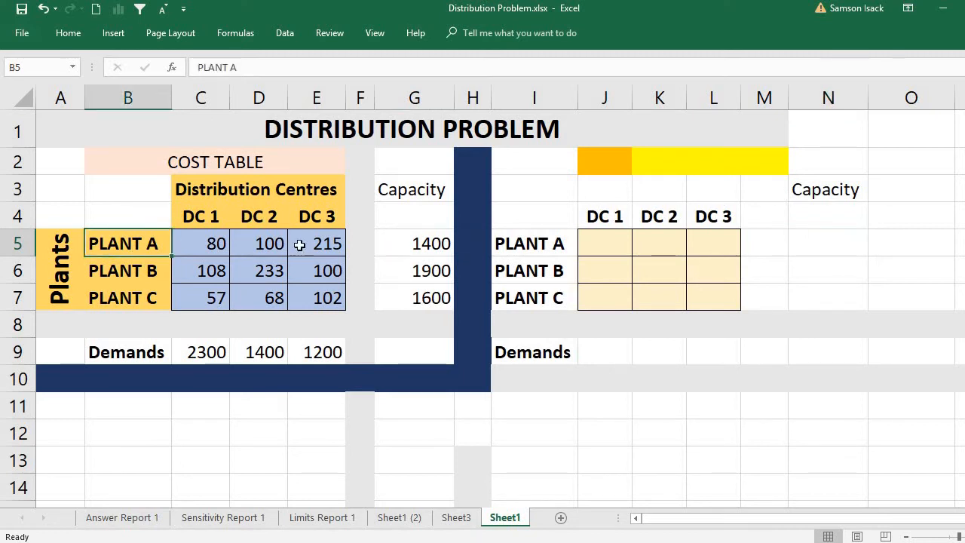
left_click(435, 249)
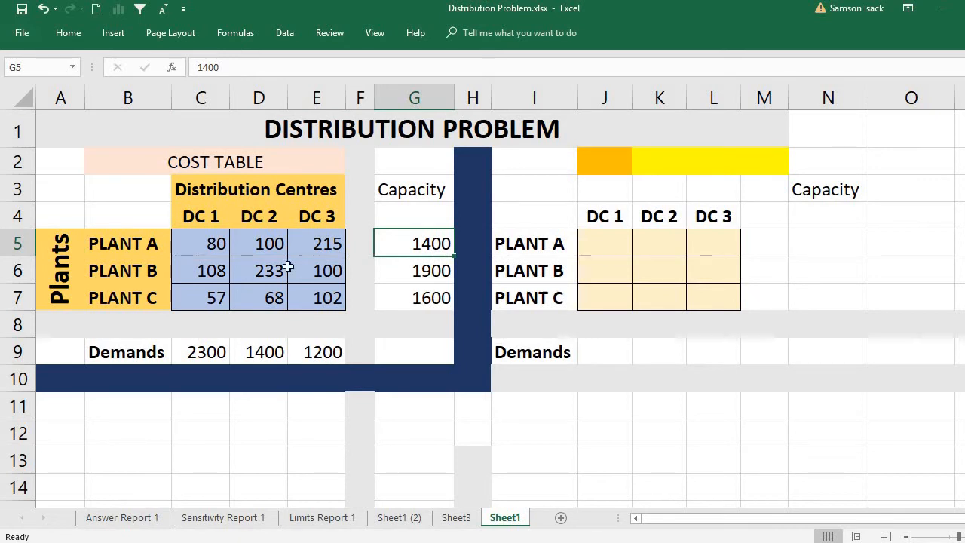
left_click(141, 243)
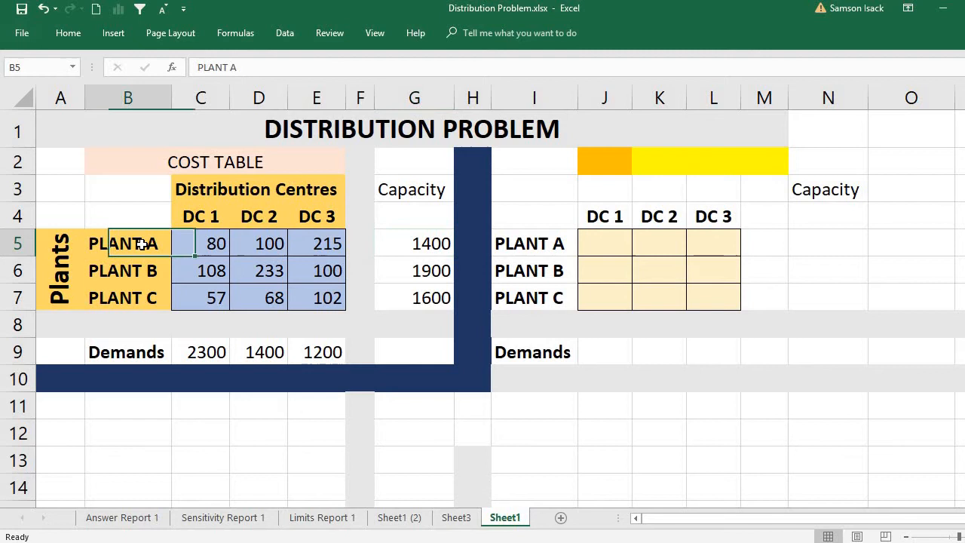
left_click(431, 247)
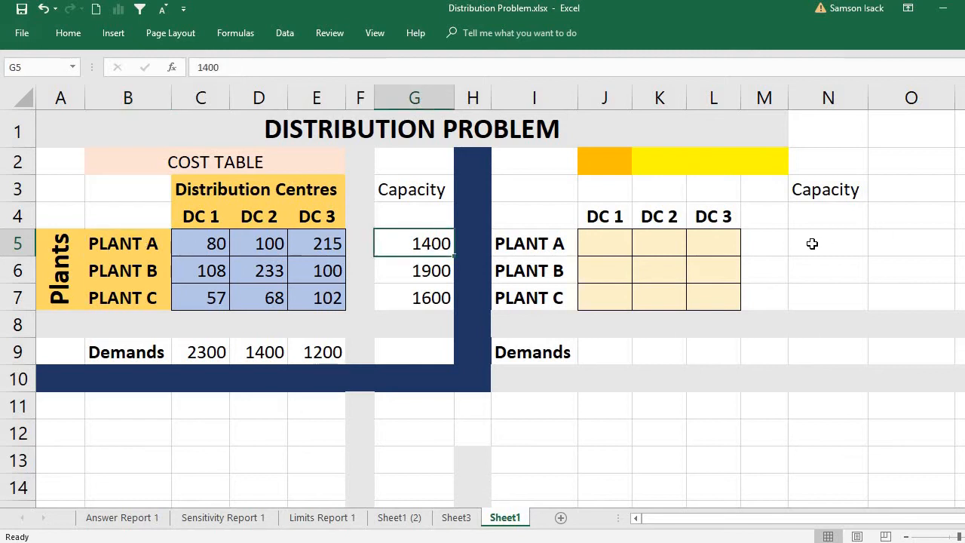
Copy the three plant capacities in G5:G7 and paste them as values into N5:N7 of the allocation table
left_click_drag(441, 243, 441, 296)
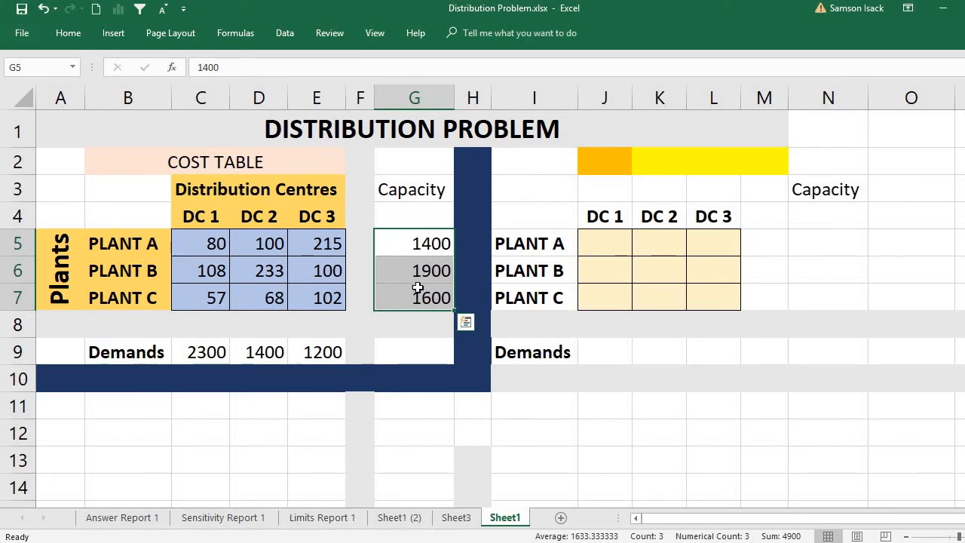
right_click(416, 281)
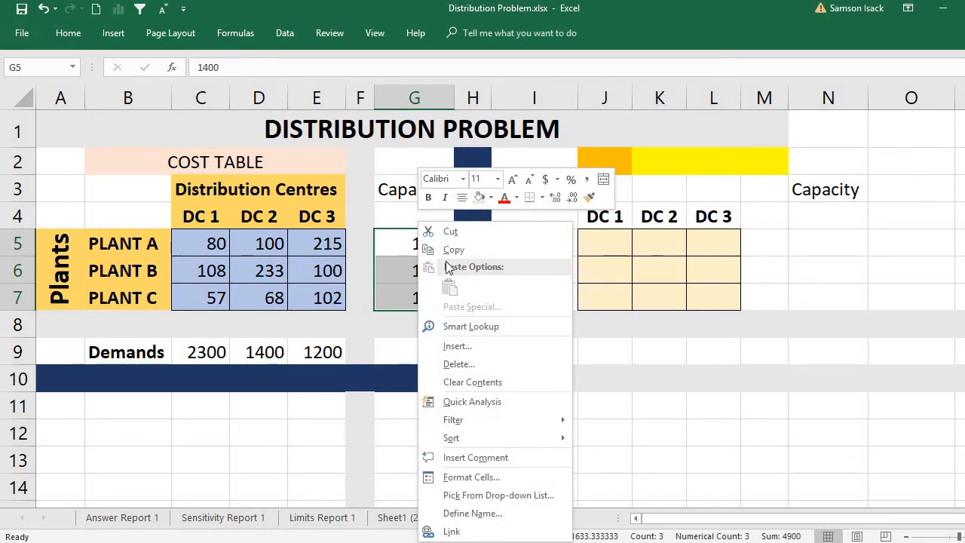
left_click(392, 244)
left_click_drag(392, 244, 395, 298)
right_click(410, 277)
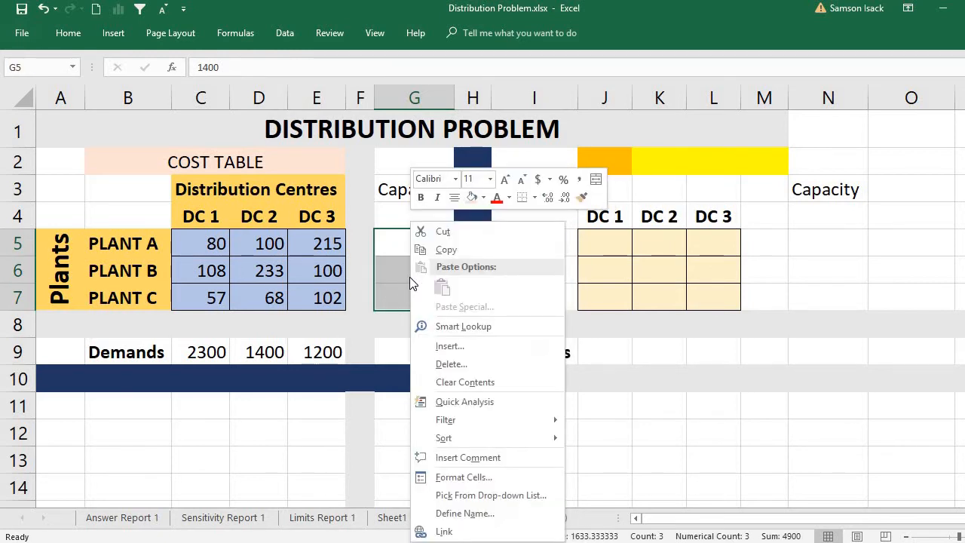
left_click(467, 252)
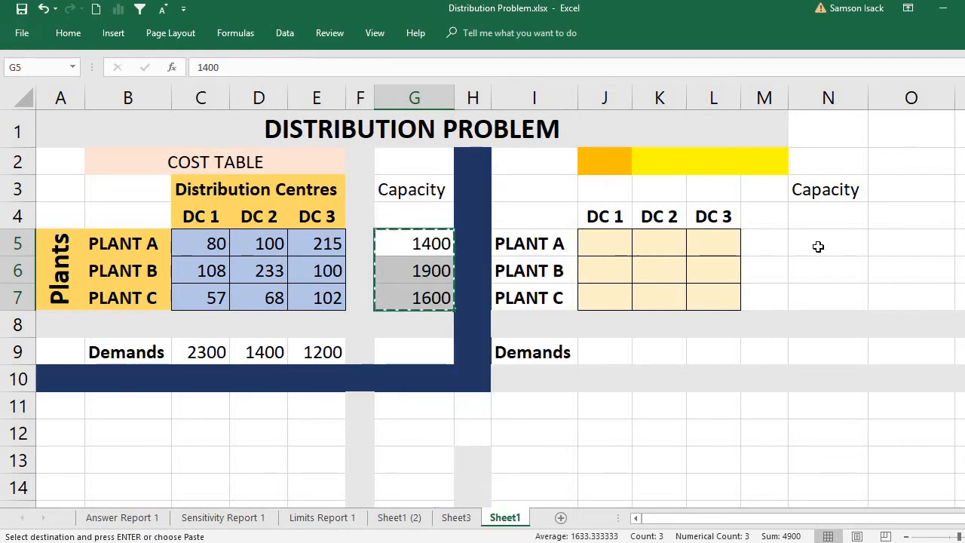
left_click(816, 246)
right_click(820, 252)
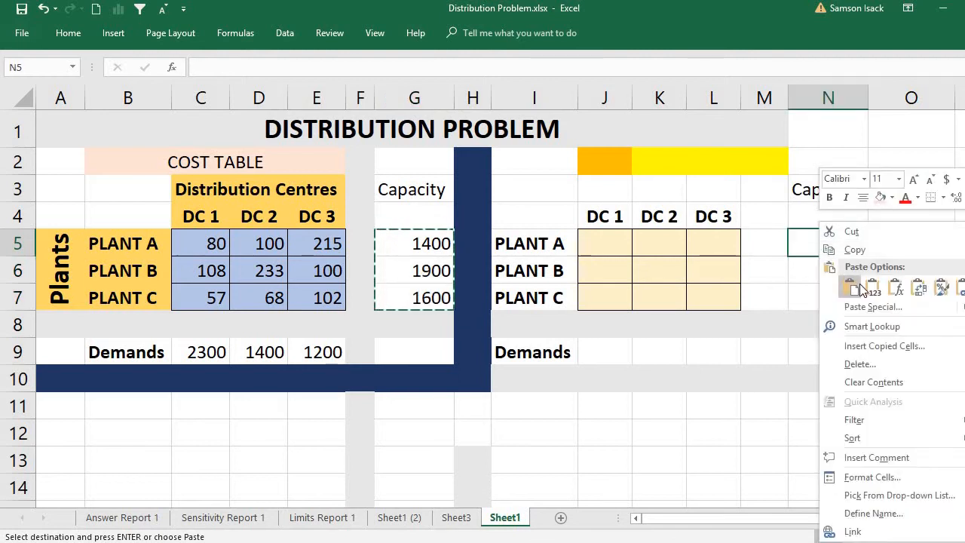
left_click(867, 287)
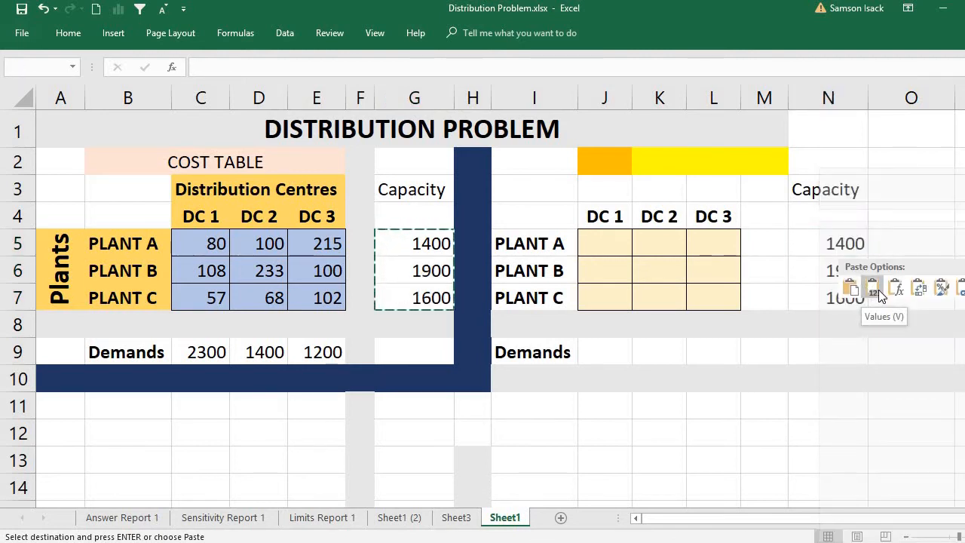
Check the copied capacities in N5:N7 against the Plant A, B and C rows of the allocation table
left_click(810, 246)
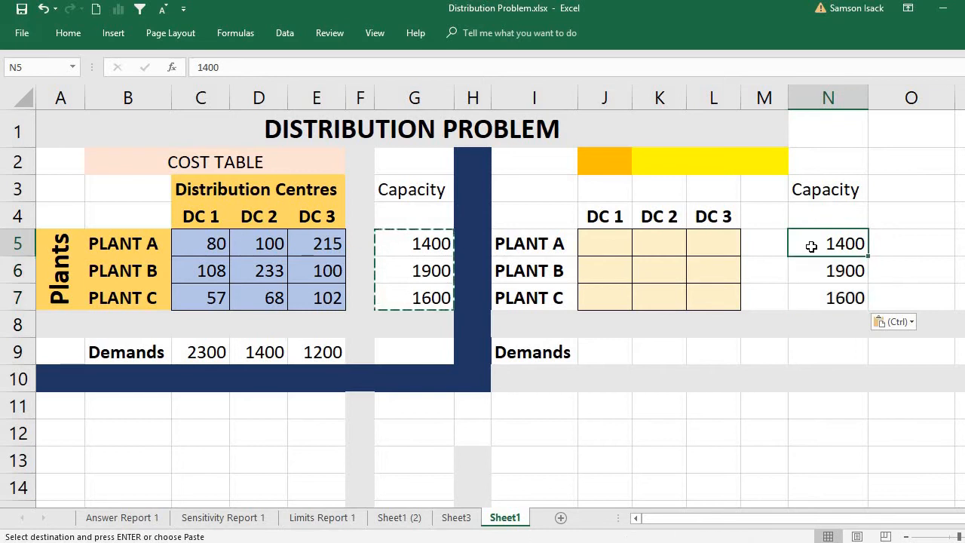
left_click(538, 248)
left_click(841, 242)
left_click(540, 272)
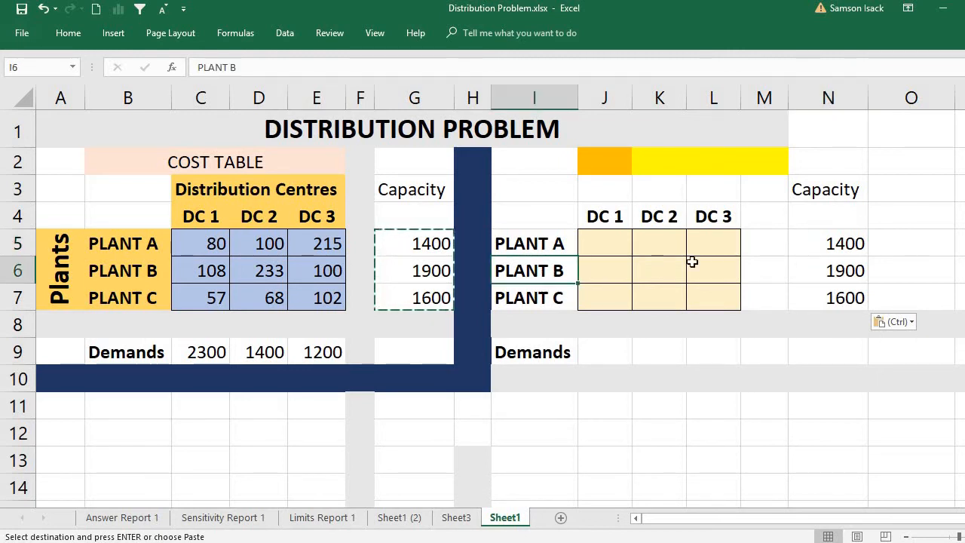
left_click(822, 263)
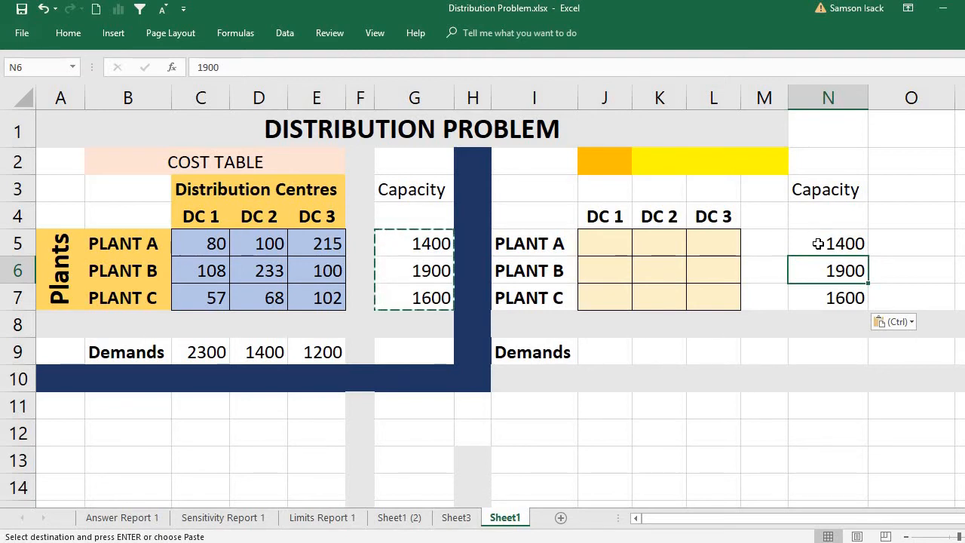
left_click(818, 244)
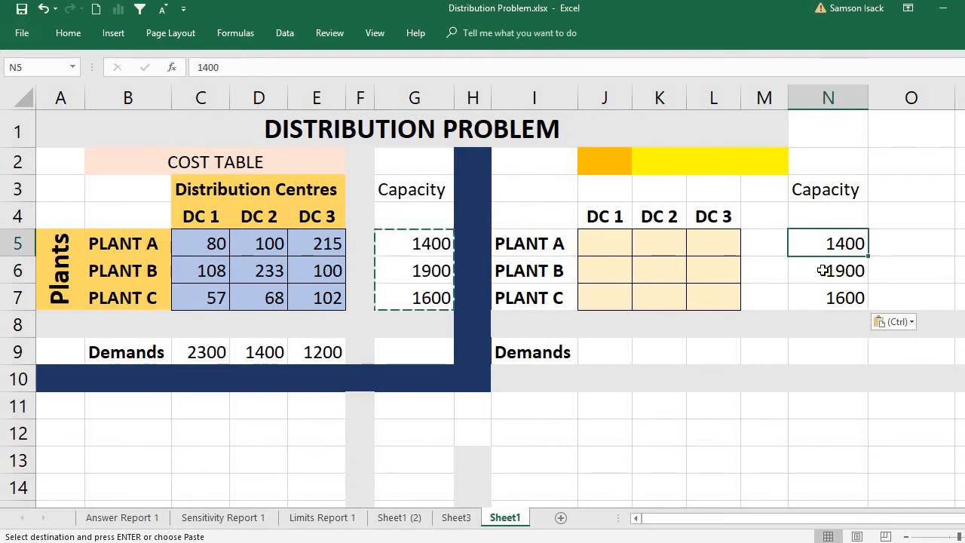
left_click(822, 270)
left_click(806, 293)
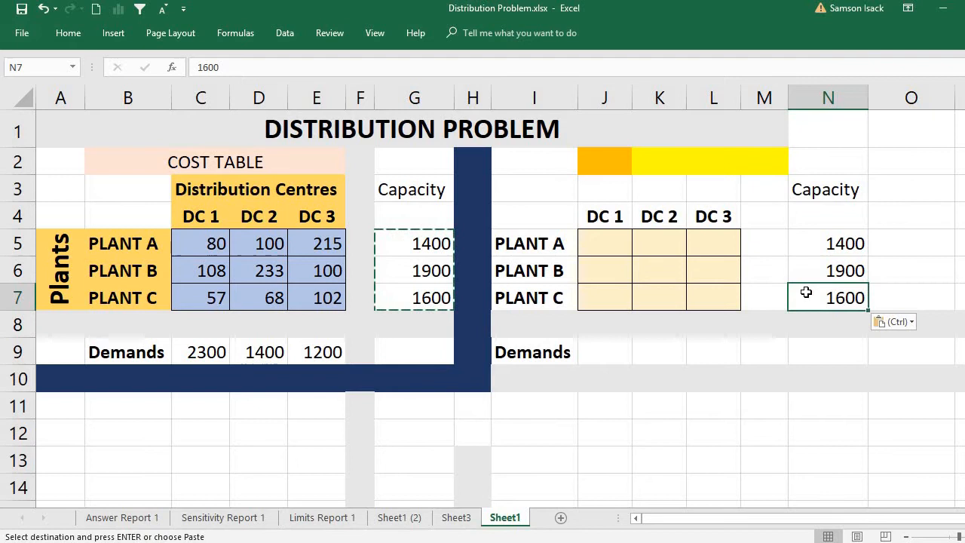
Widen column M between the DC 3 allocation cells and the capacity column
left_click(754, 236)
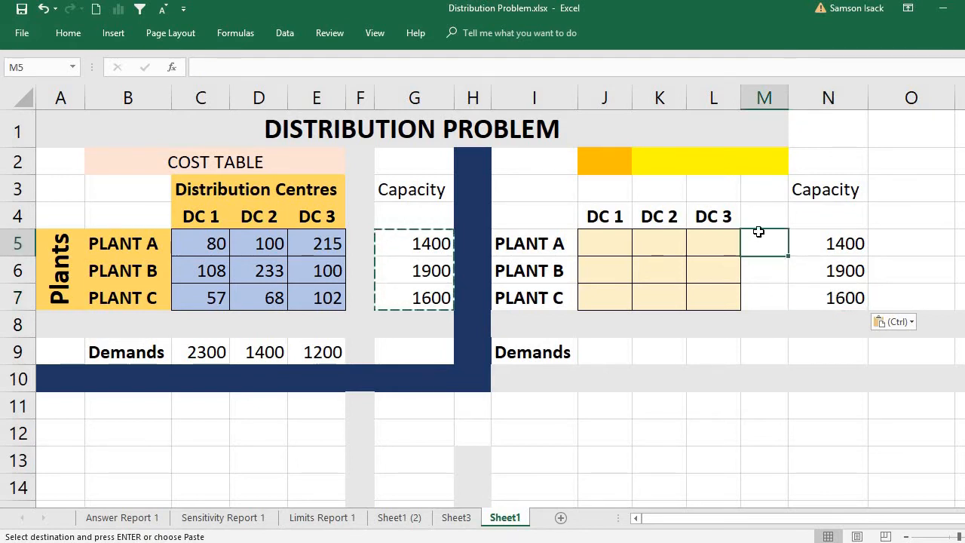
left_click_drag(790, 95, 819, 95)
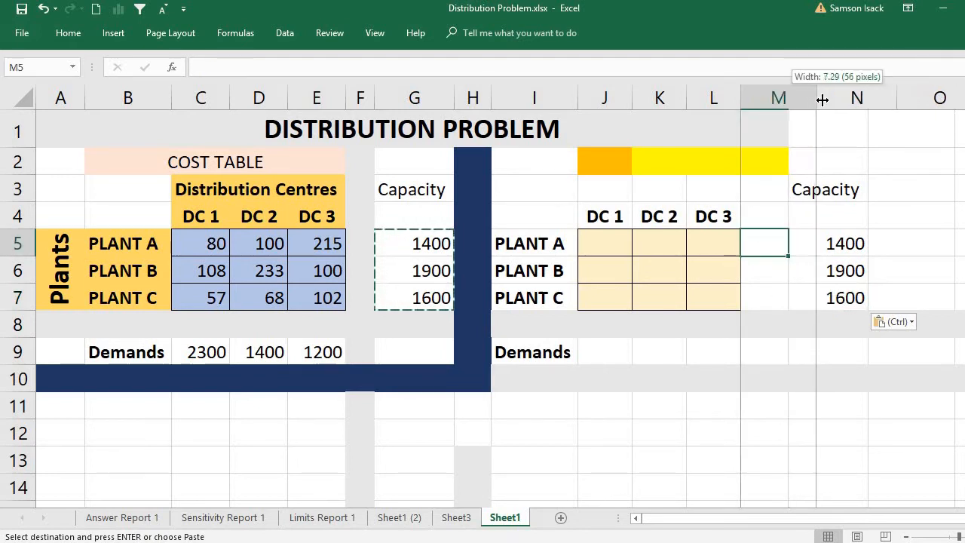
left_click_drag(607, 96, 745, 98)
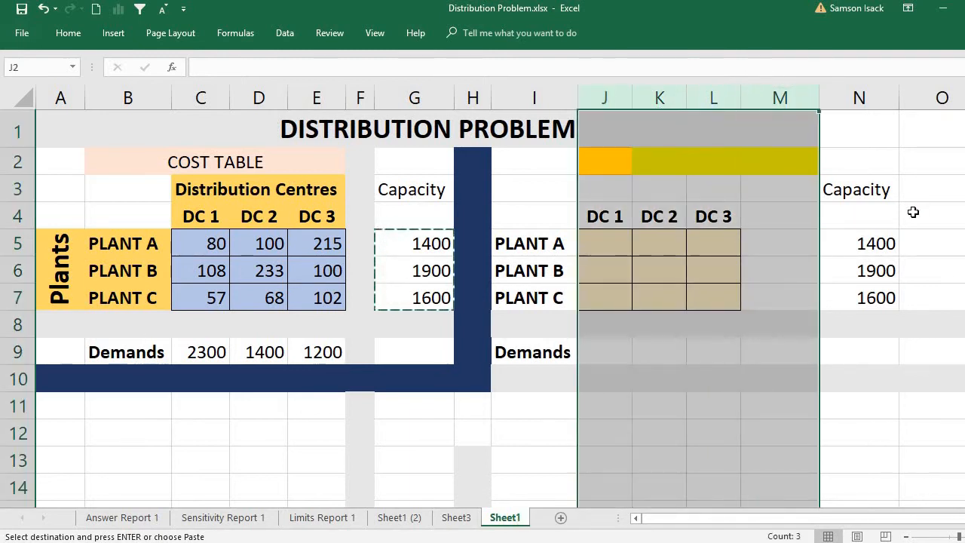
Label the copied capacity values with the header RHS in cell N4
left_click(859, 222)
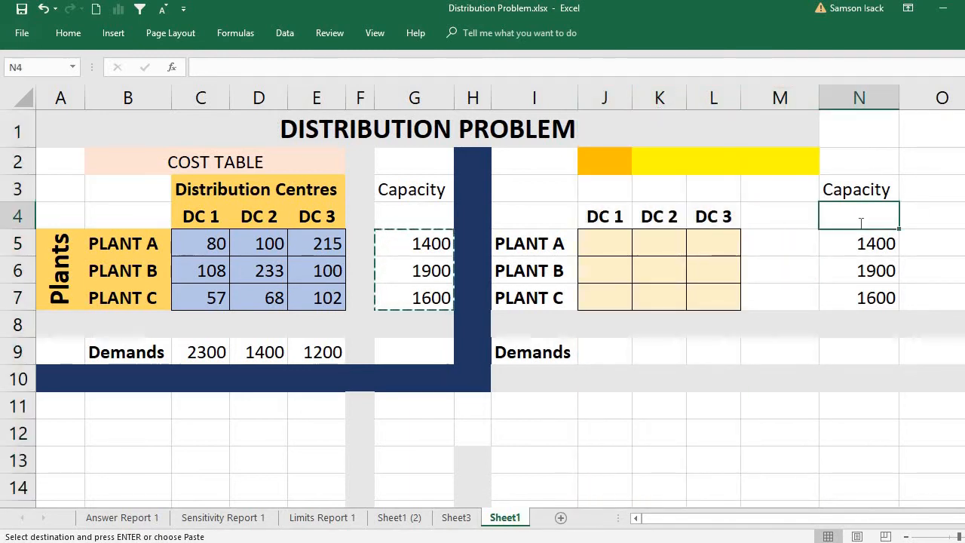
type("LH")
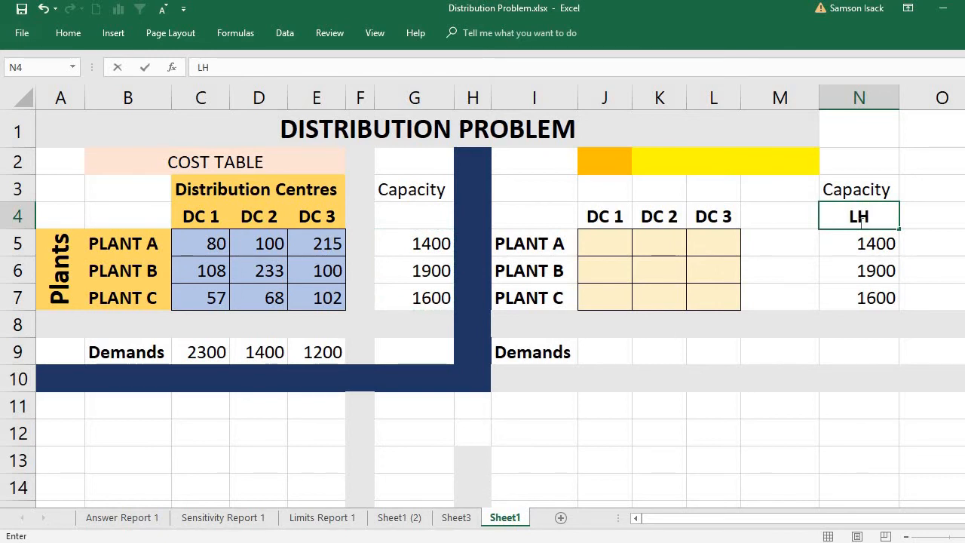
key("BackSpace")
key("BackSpace")
type("RHS")
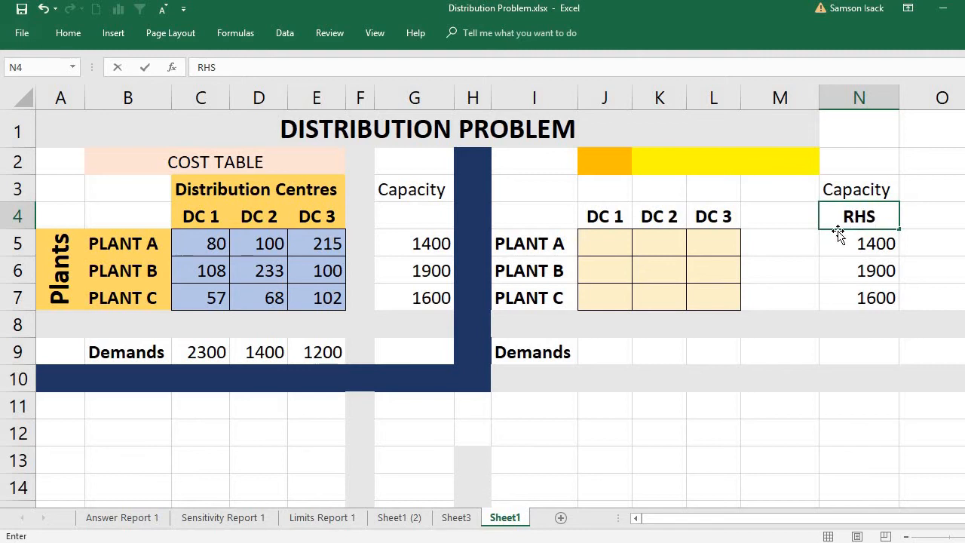
key("Return")
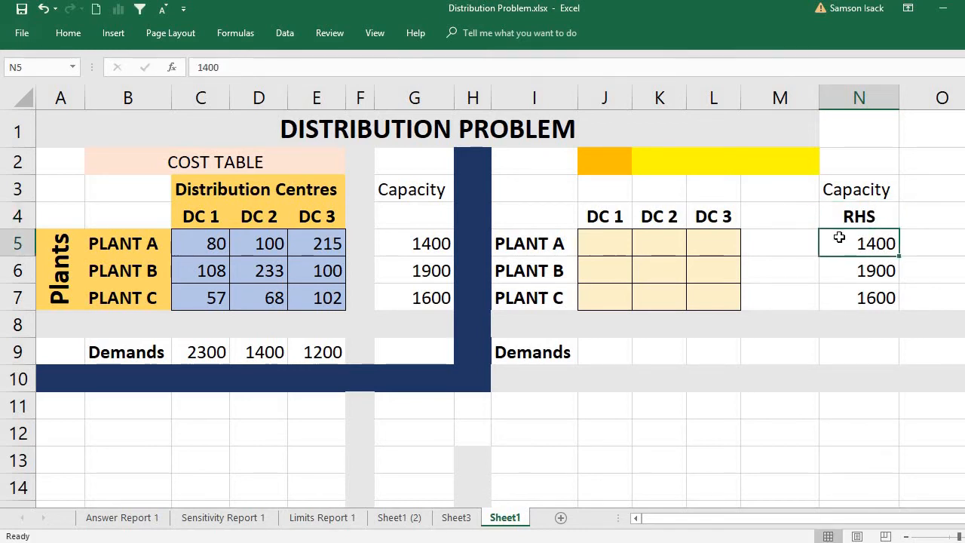
Enter the header LHS in cell M4, beside the RHS header
left_click(784, 223)
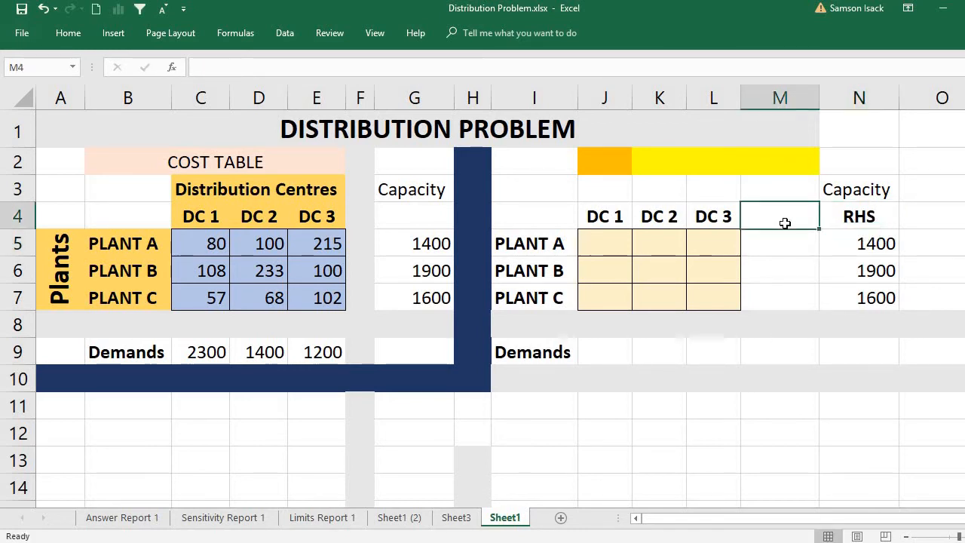
type("LH")
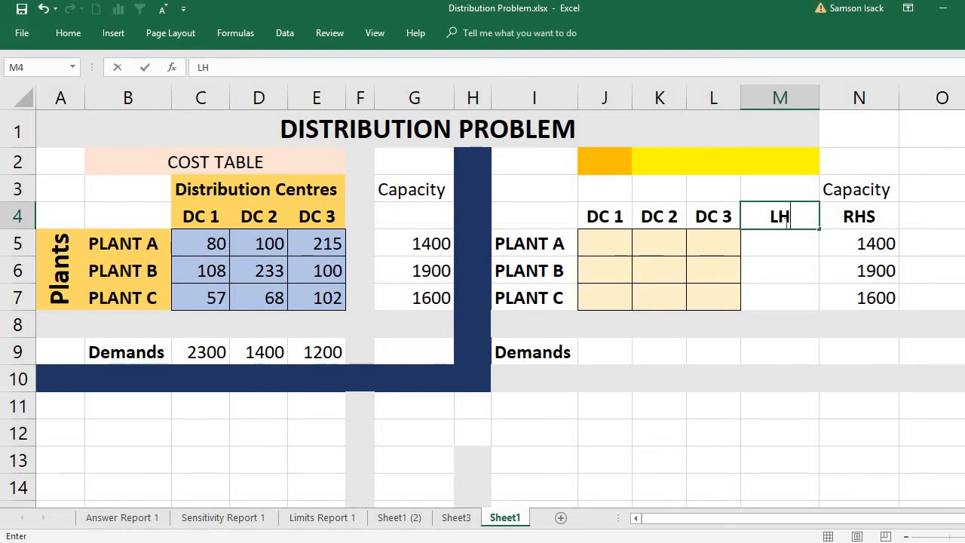
type("S")
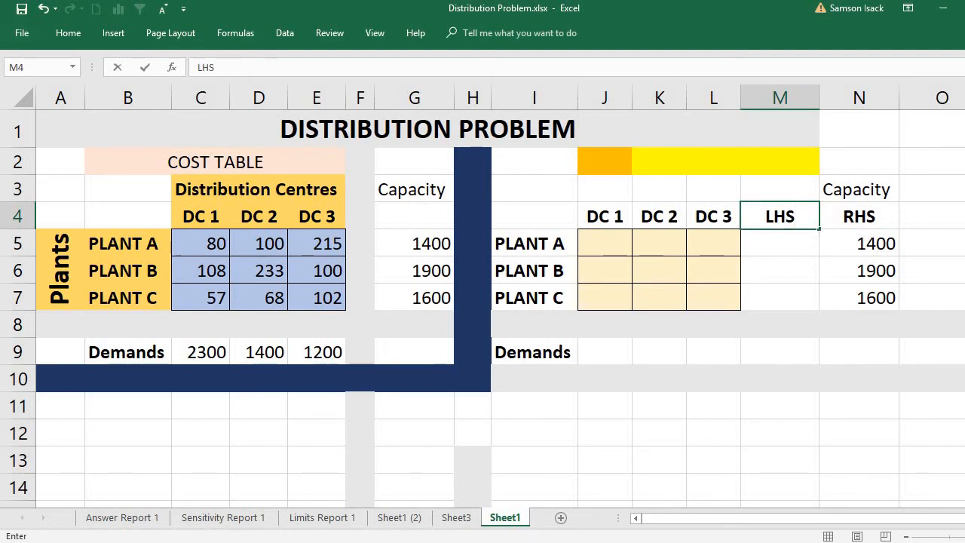
left_click(798, 253)
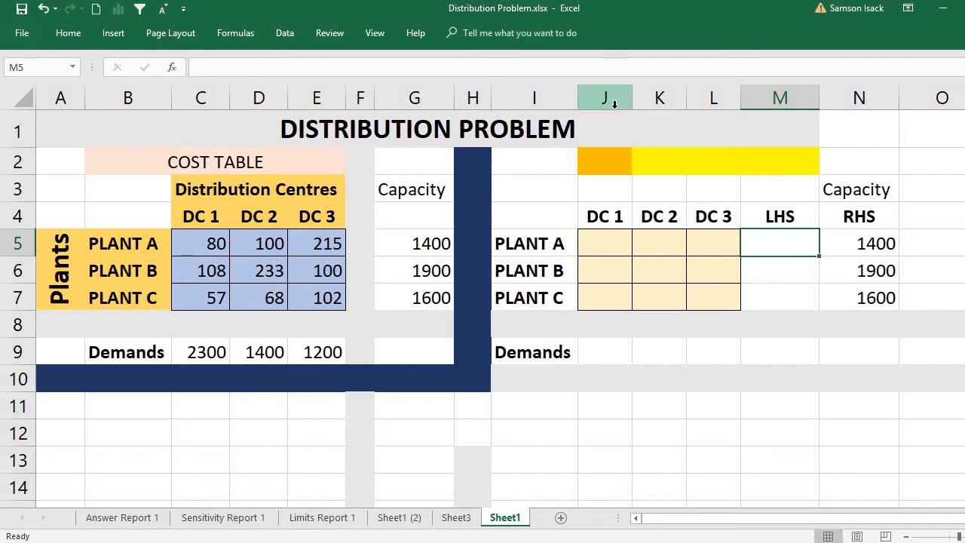
Widen the allocation columns J, K and L together to an equal width, then select M5 under LHS
left_click_drag(614, 104, 721, 102)
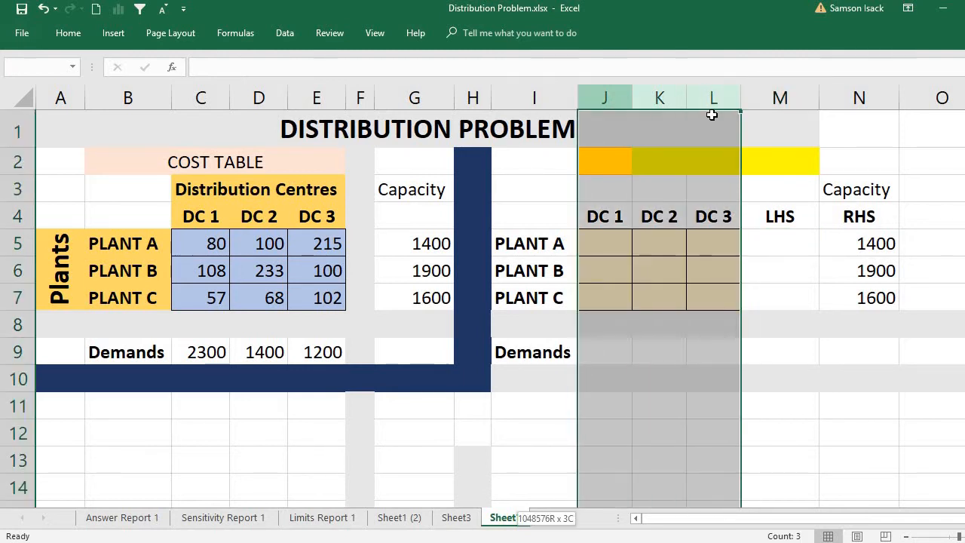
left_click_drag(632, 98, 654, 98)
left_click(832, 245)
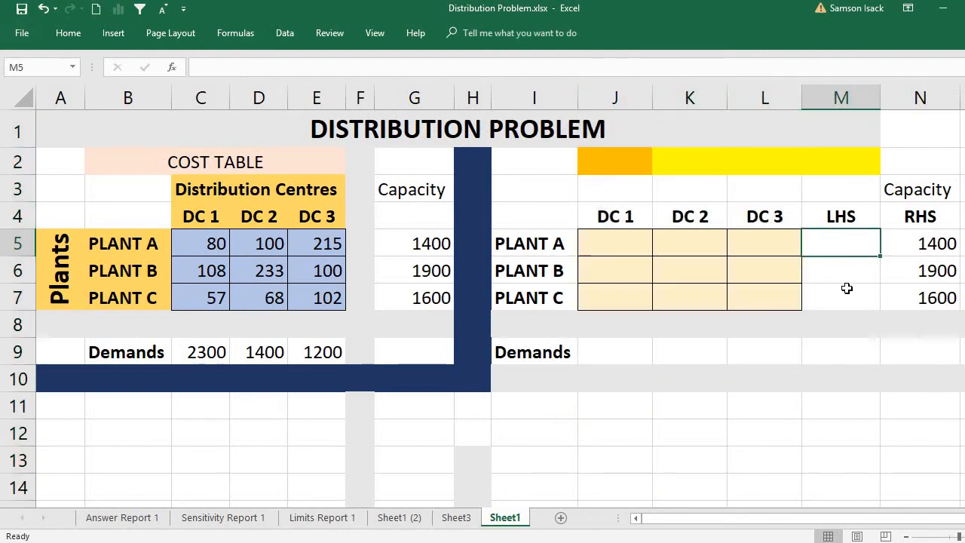
Enter =SUM(J5:L5) in M5 as Plant A's LHS total and check the formula against its capacity in N5
double_click(851, 245)
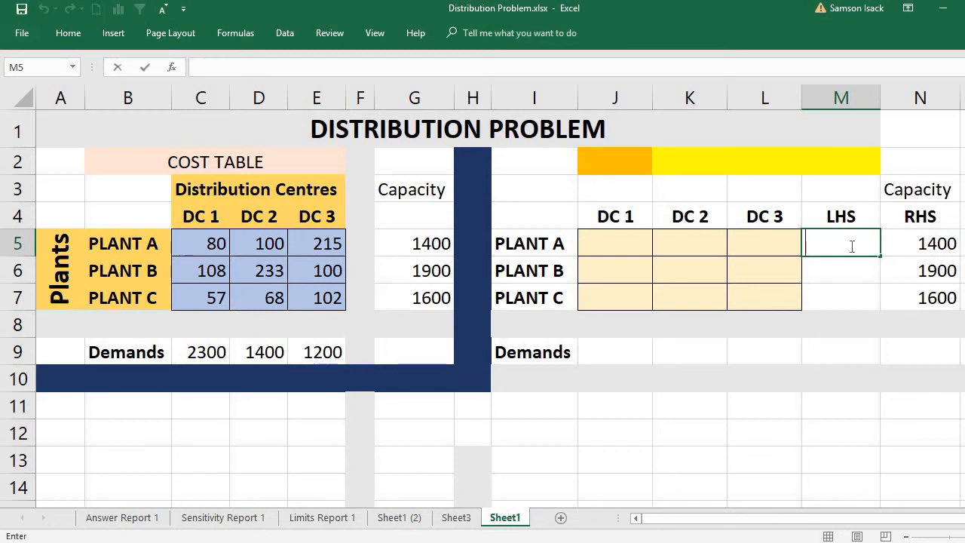
type("=")
type("SUM")
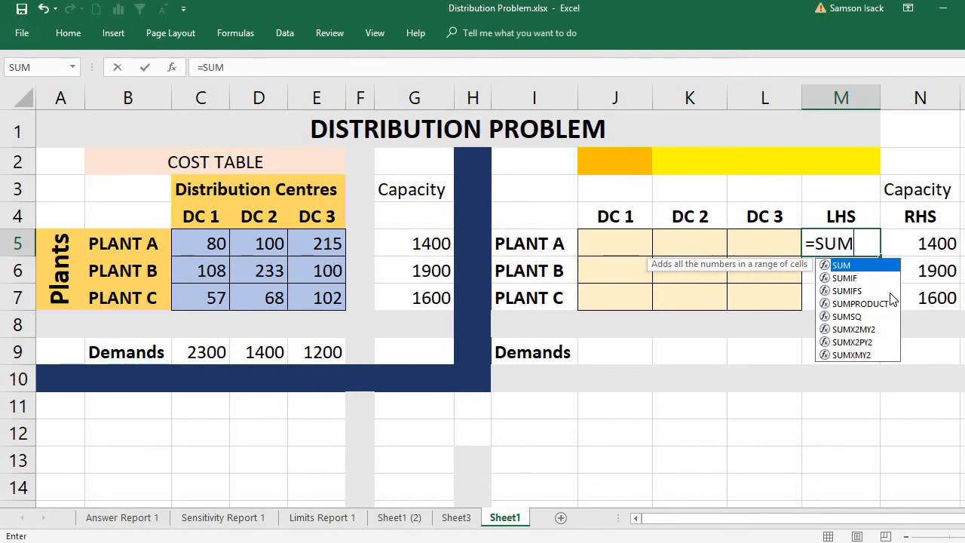
type("(")
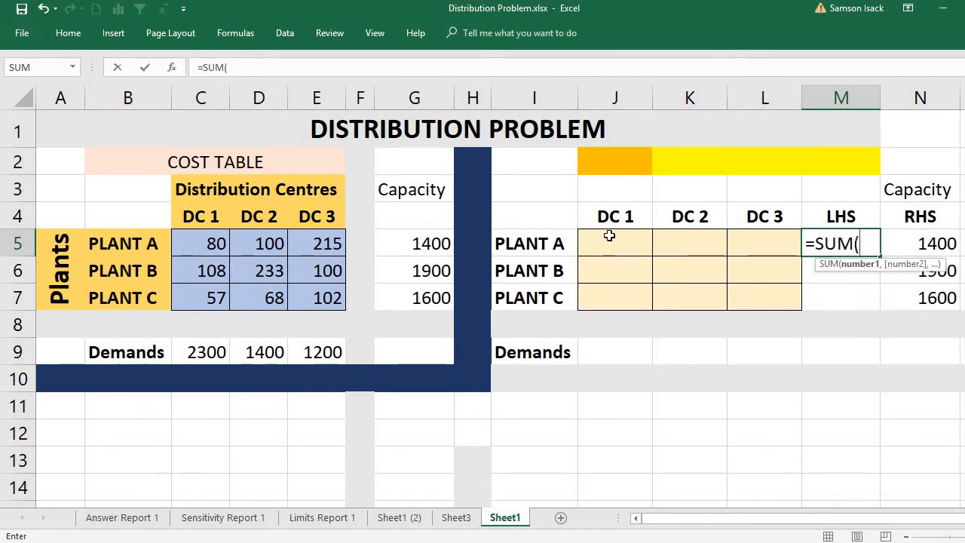
left_click_drag(609, 236, 744, 258)
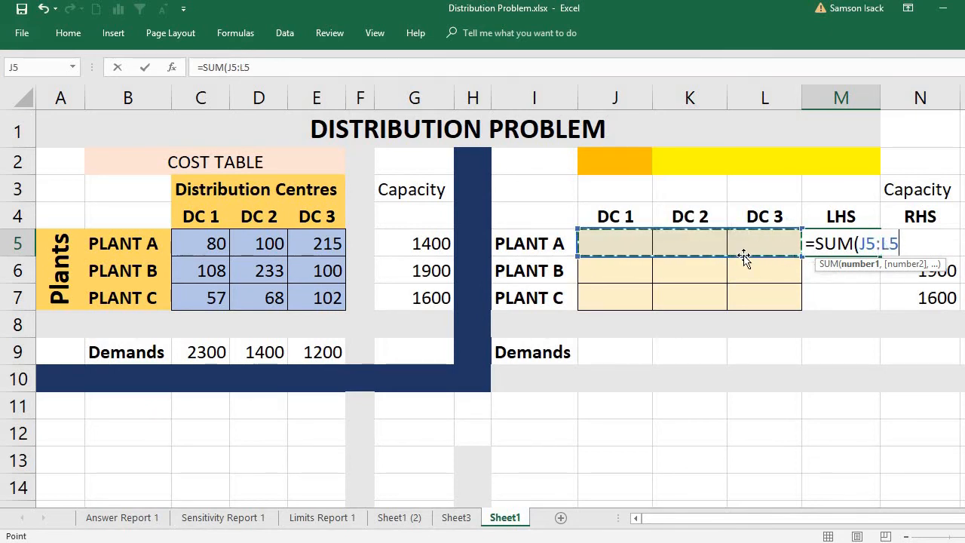
type(")")
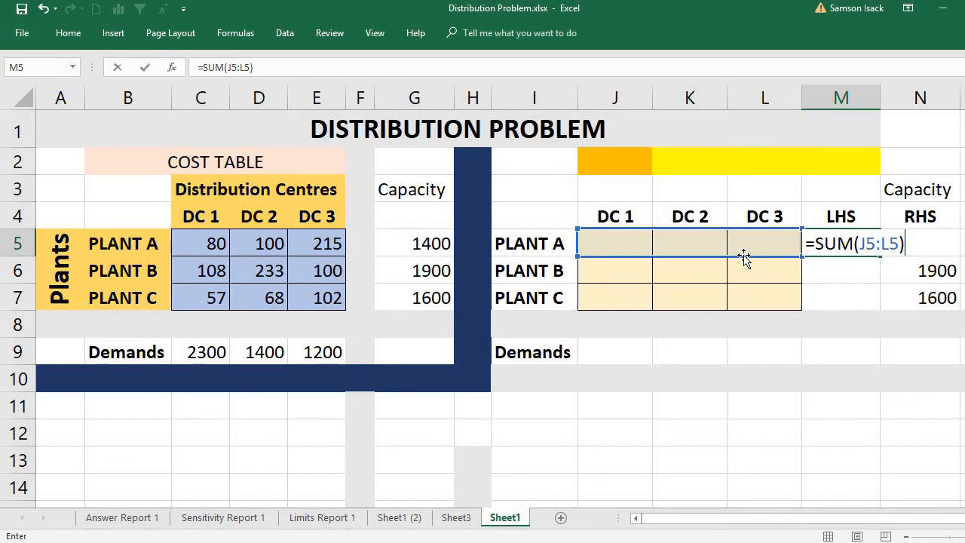
key("Return")
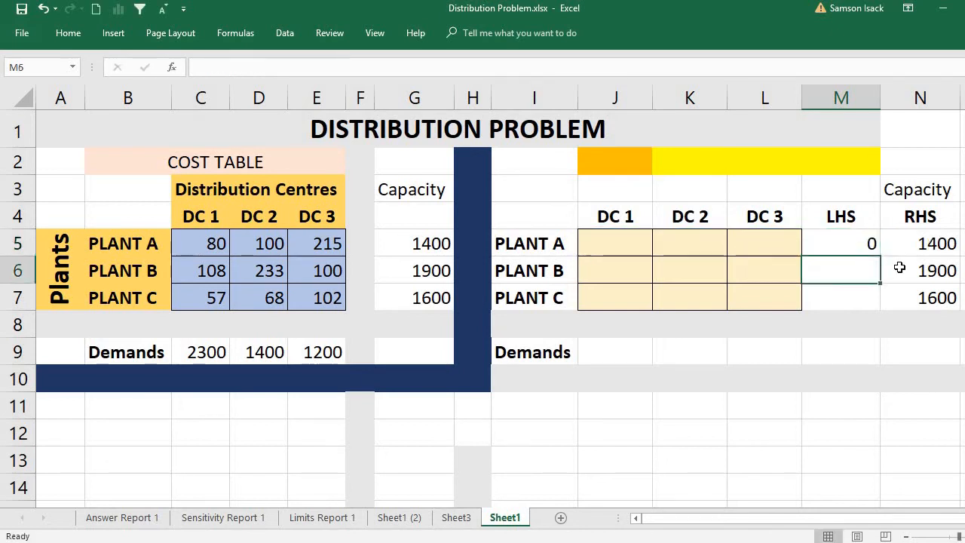
left_click(865, 238)
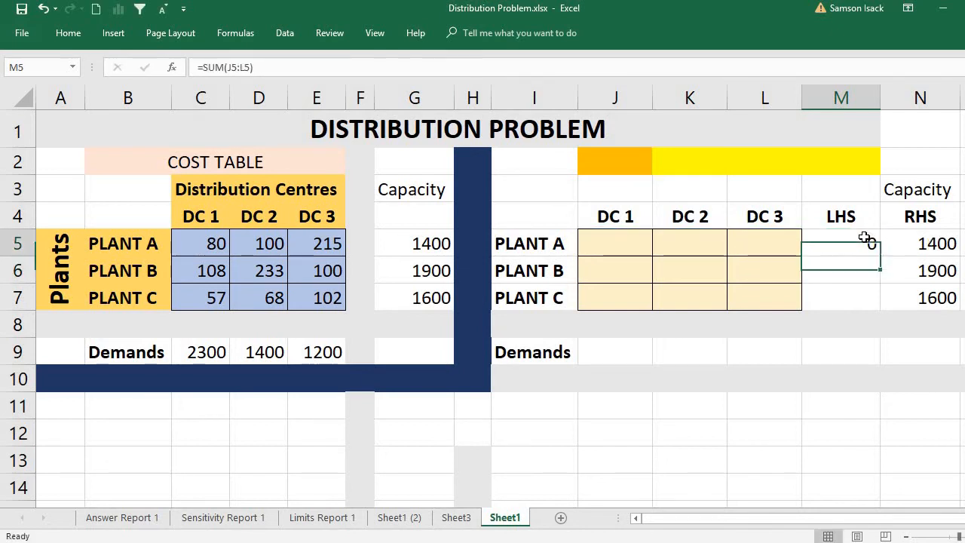
left_click(918, 239)
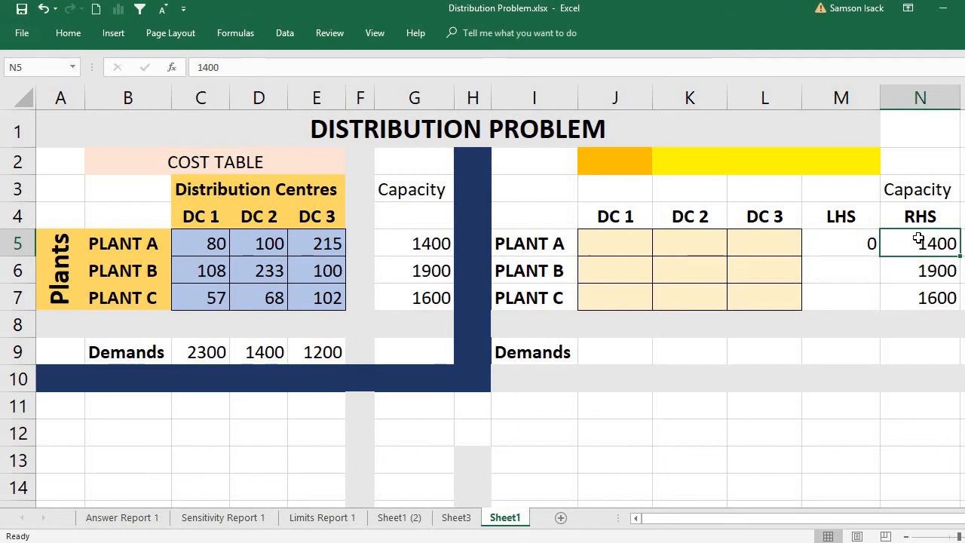
left_click(829, 248)
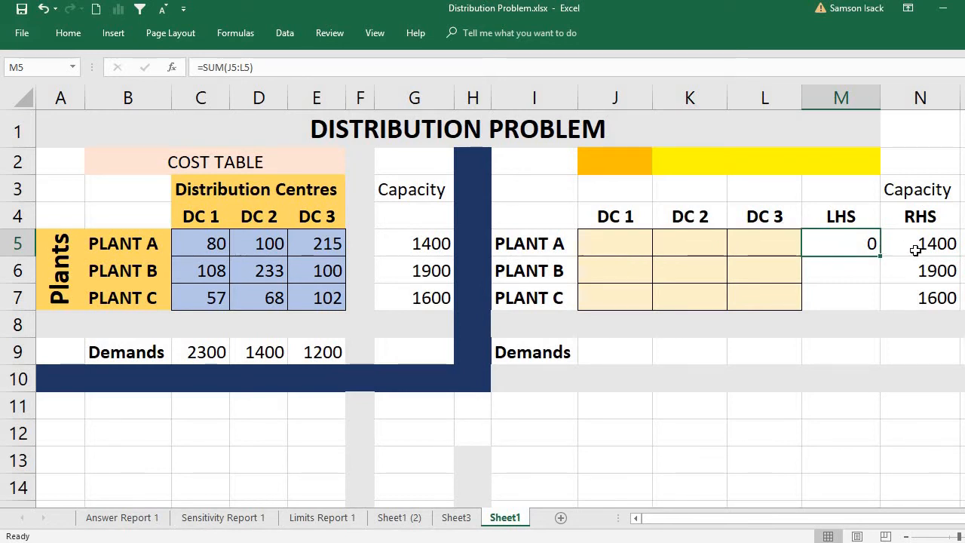
double_click(844, 242)
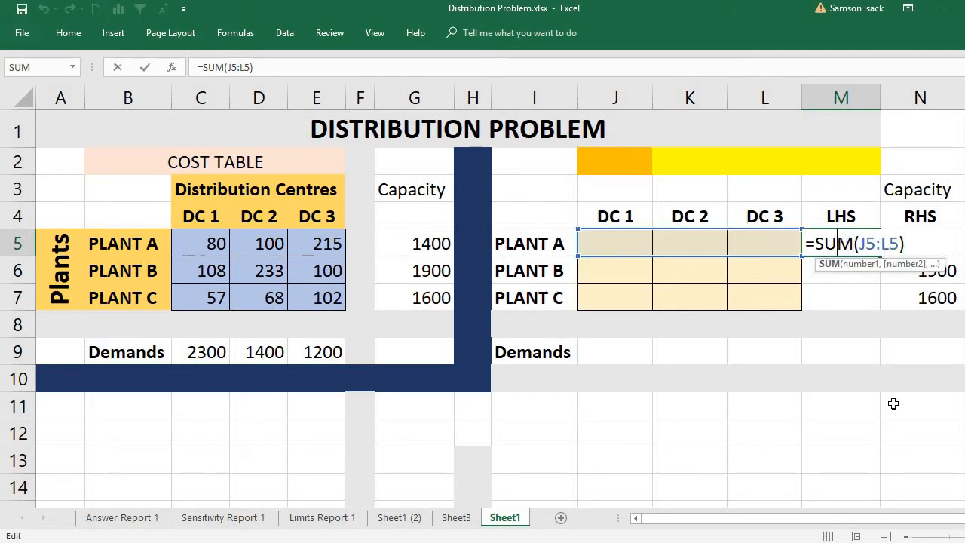
key("Return")
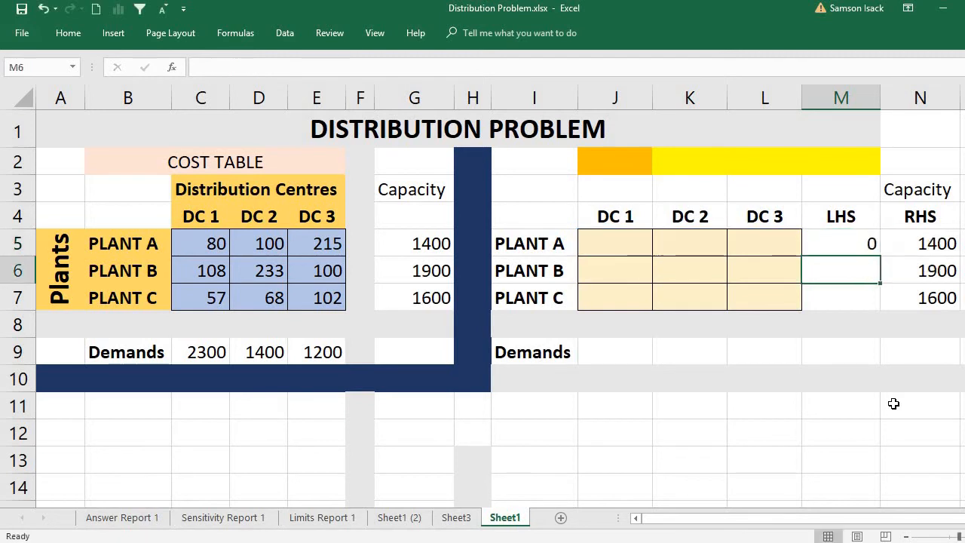
Fill the LHS sum formula from M5 down to M6 and M7 for Plants B and C, checking the copied references
left_click(862, 246)
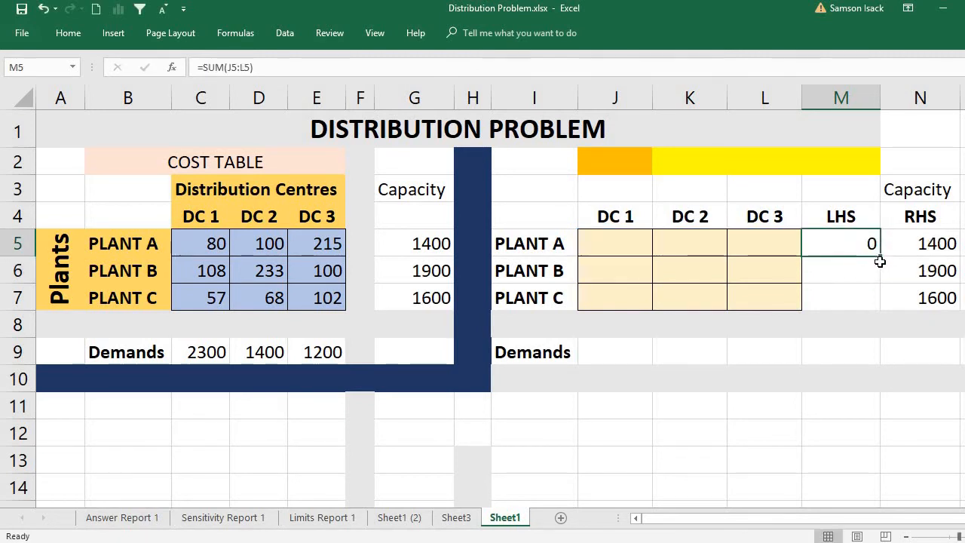
left_click_drag(879, 261, 882, 277)
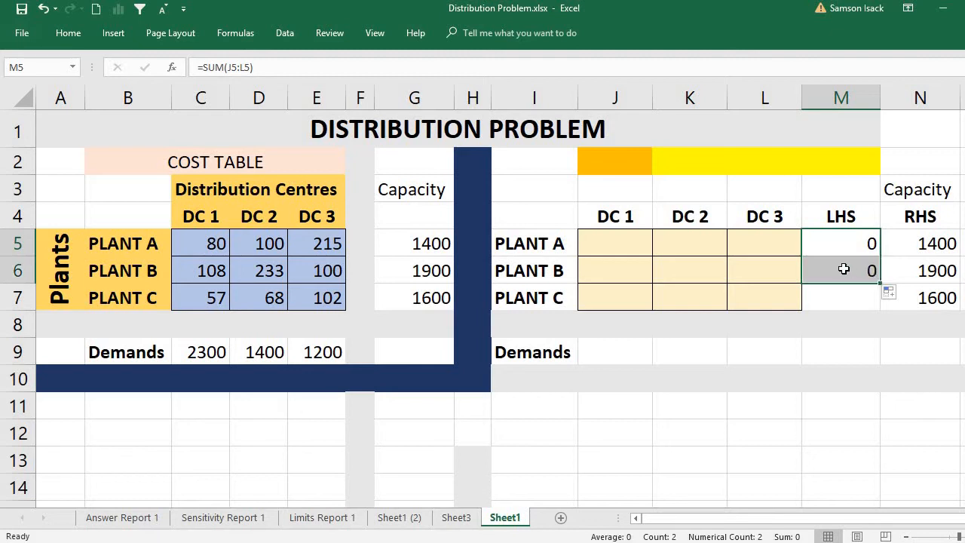
left_click(843, 269)
double_click(847, 276)
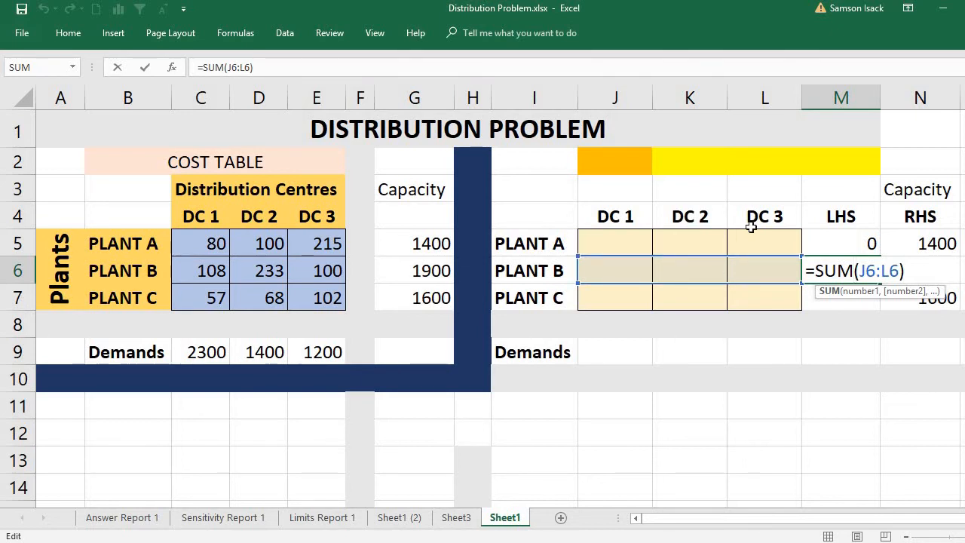
key("Return")
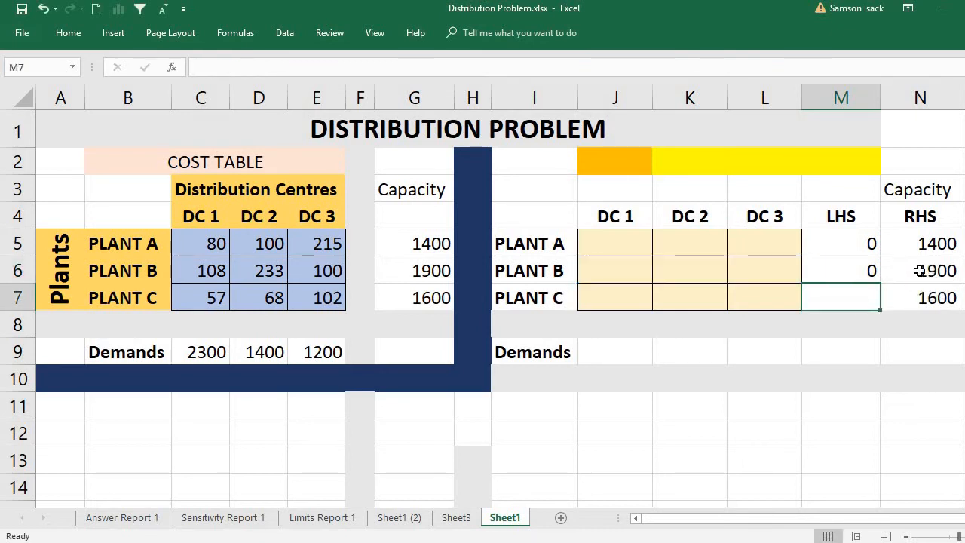
left_click(915, 271)
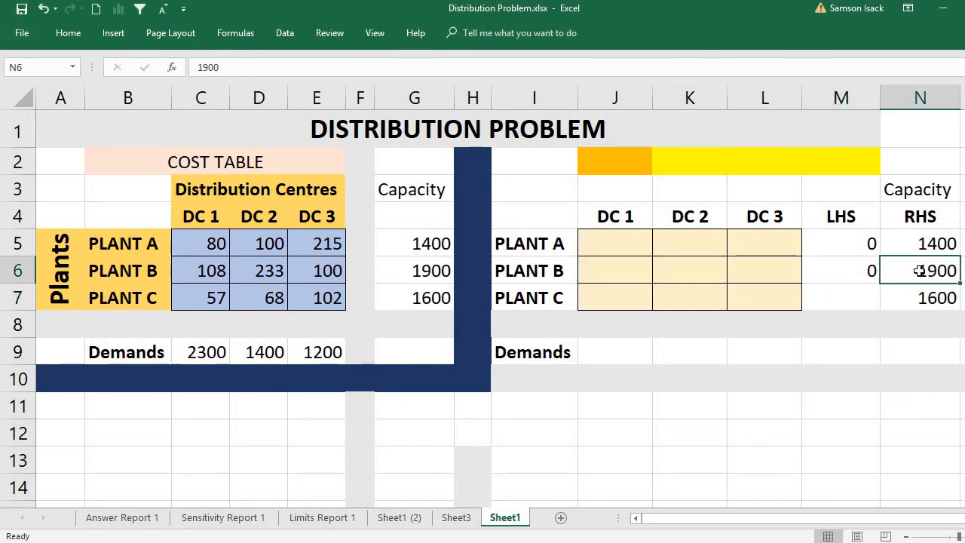
left_click(862, 270)
left_click_drag(880, 283, 882, 316)
left_click(862, 299)
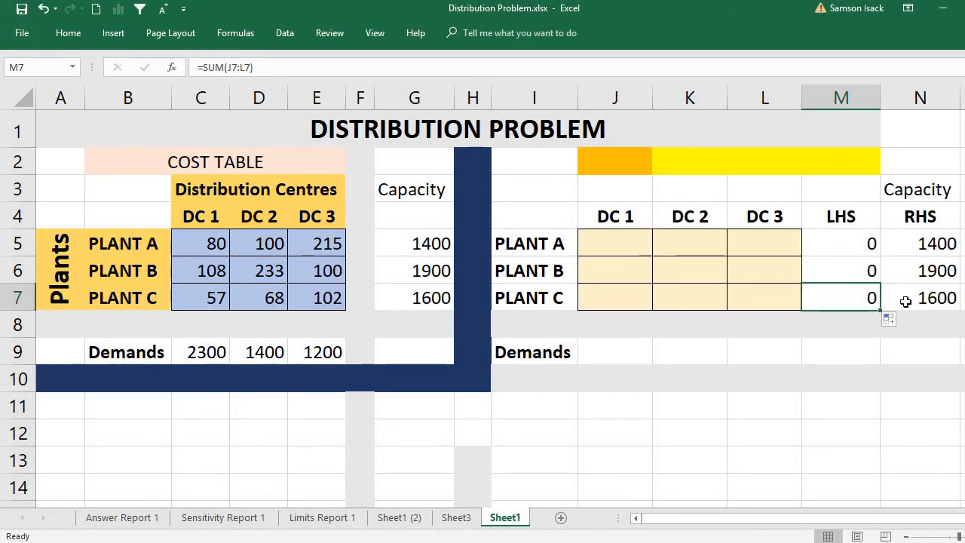
Merge and center the Capacity heading across M3:N3, above LHS and RHS
left_click_drag(856, 197, 919, 189)
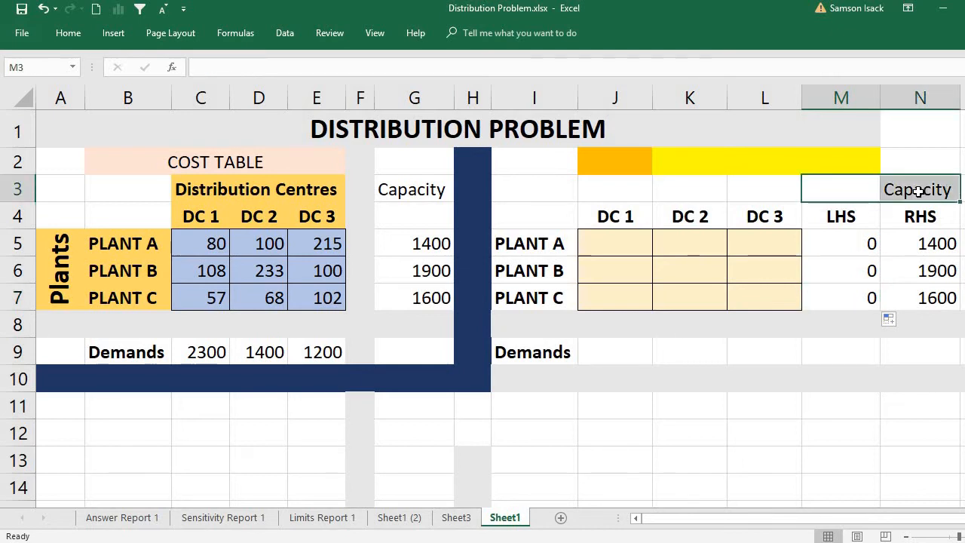
left_click(68, 32)
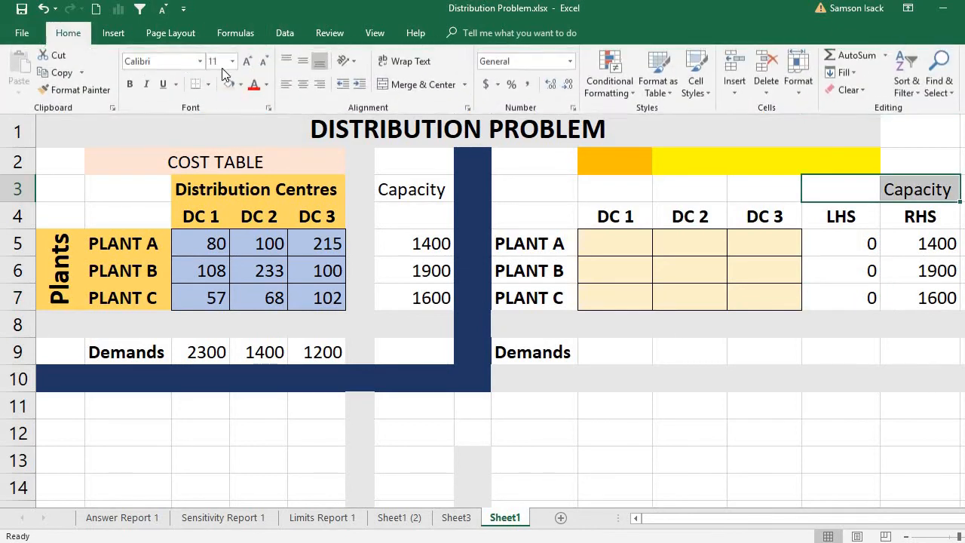
left_click(407, 85)
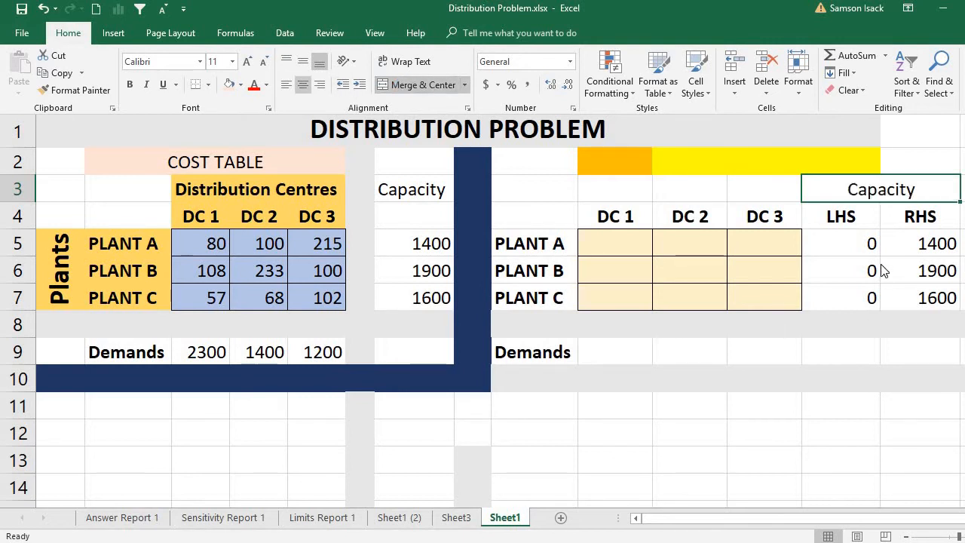
left_click(839, 279)
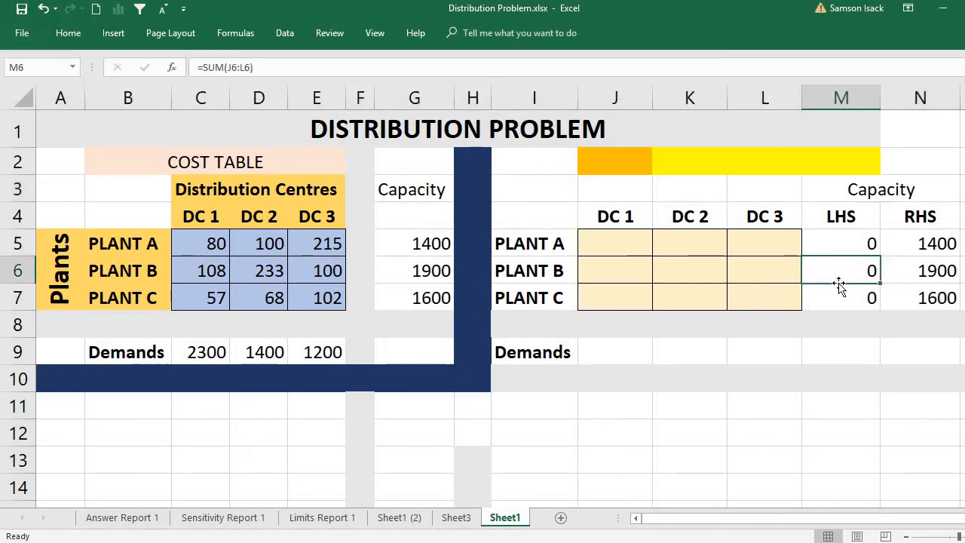
Copy the DC 1 demand from C9 and paste it as a value into J9 of the allocation table's Demands row
left_click(561, 330)
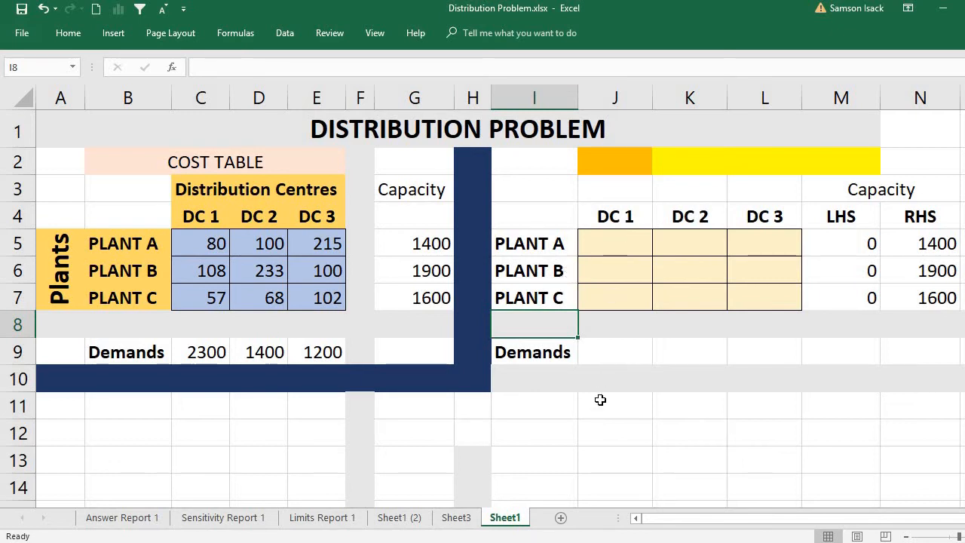
left_click(605, 357)
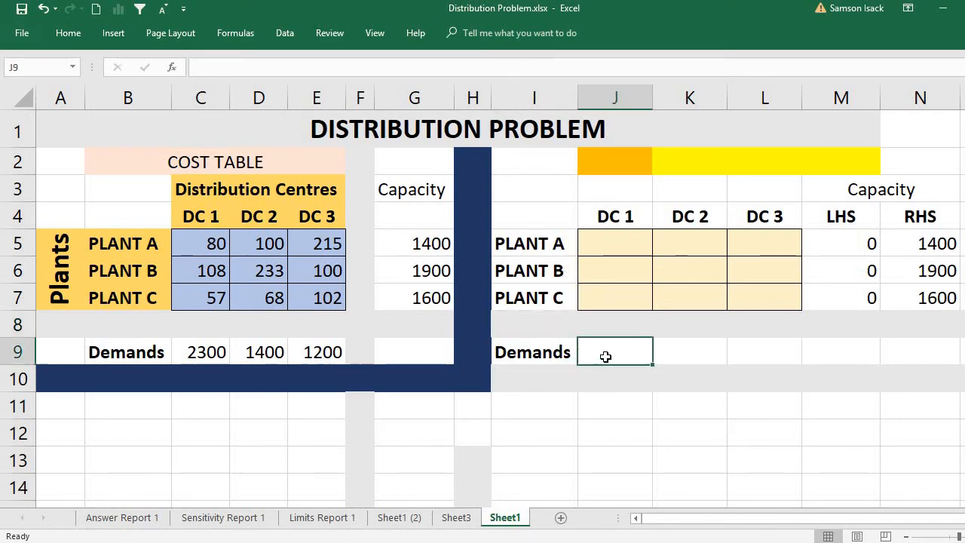
left_click(538, 335)
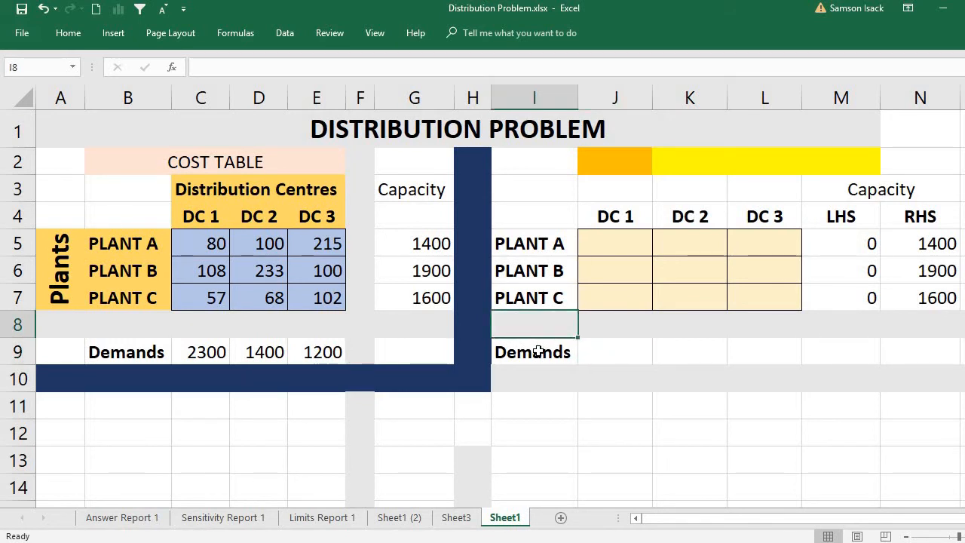
left_click(538, 351)
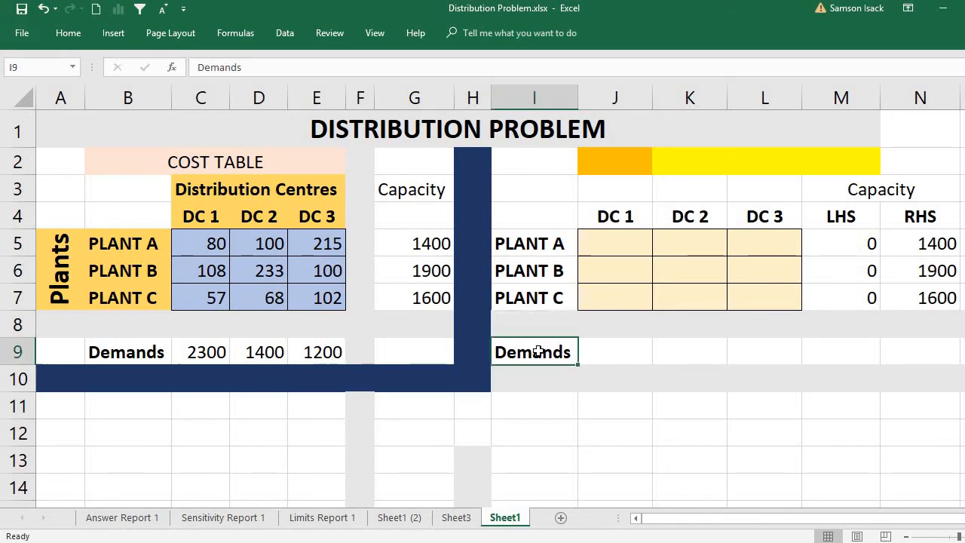
left_click(207, 357)
right_click(208, 358)
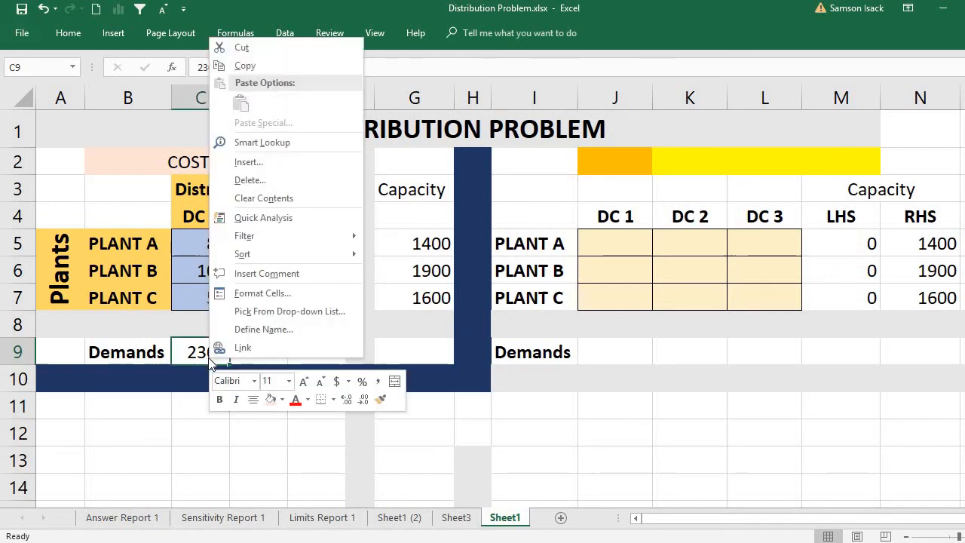
left_click(275, 67)
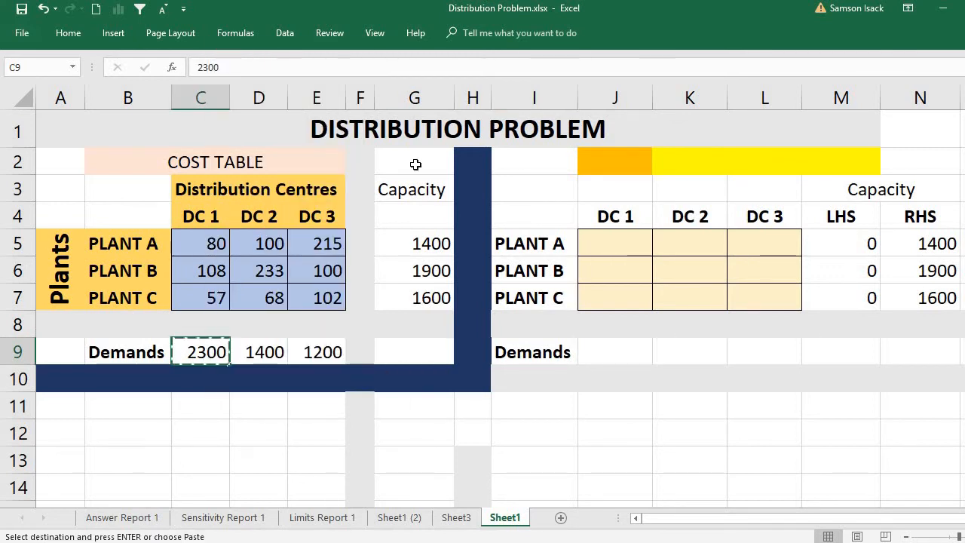
left_click(634, 355)
right_click(634, 354)
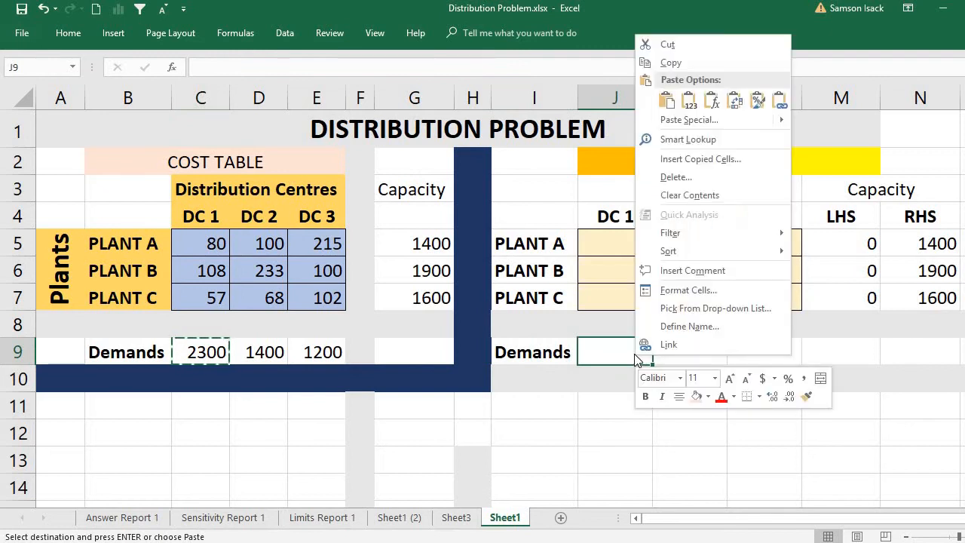
left_click(688, 101)
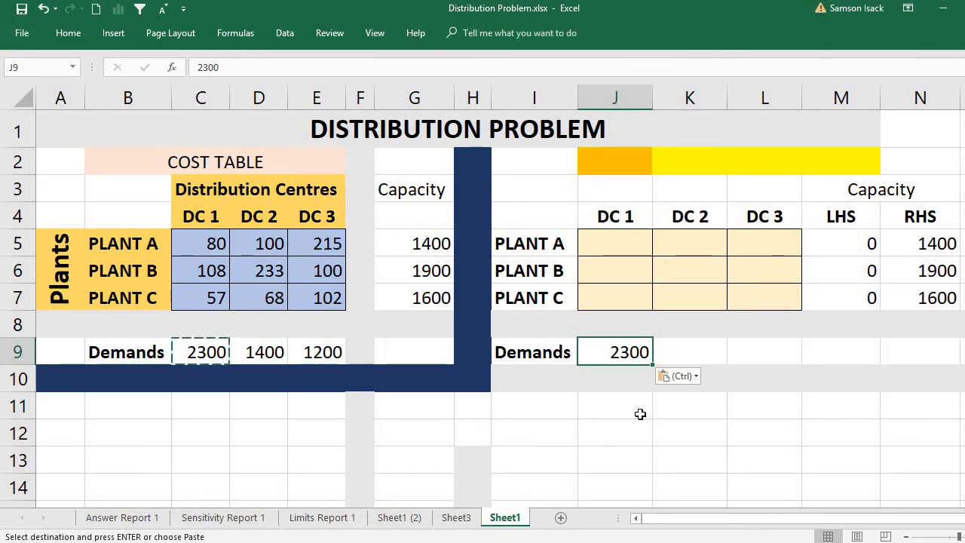
Copy the DC 2 and DC 3 demands from D9:E9 and paste them as values into K9:L9
left_click(259, 351)
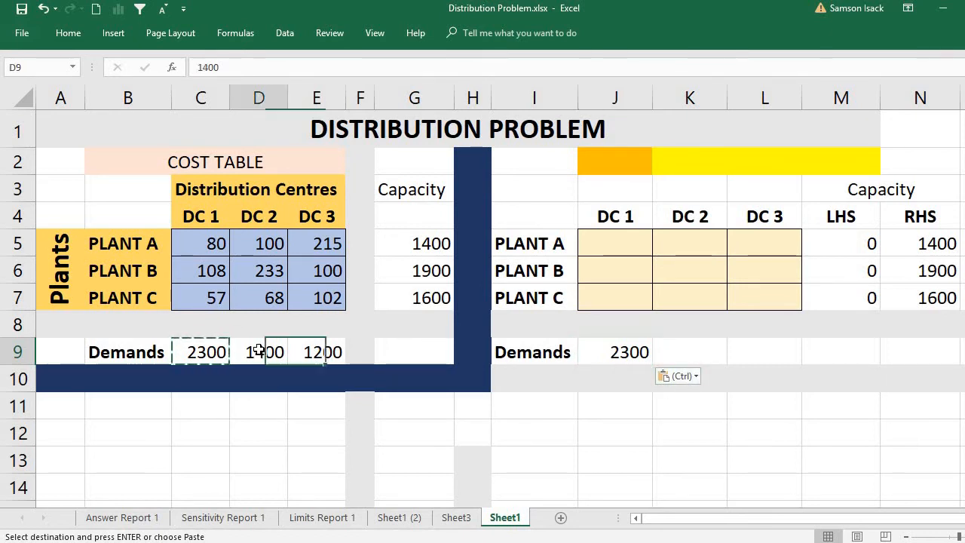
left_click_drag(259, 351, 317, 352)
right_click(319, 350)
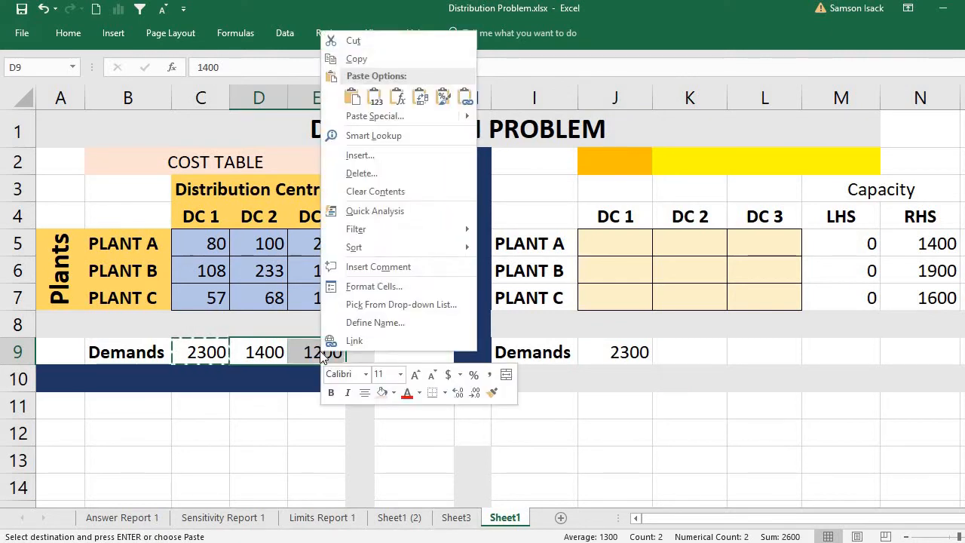
left_click(354, 59)
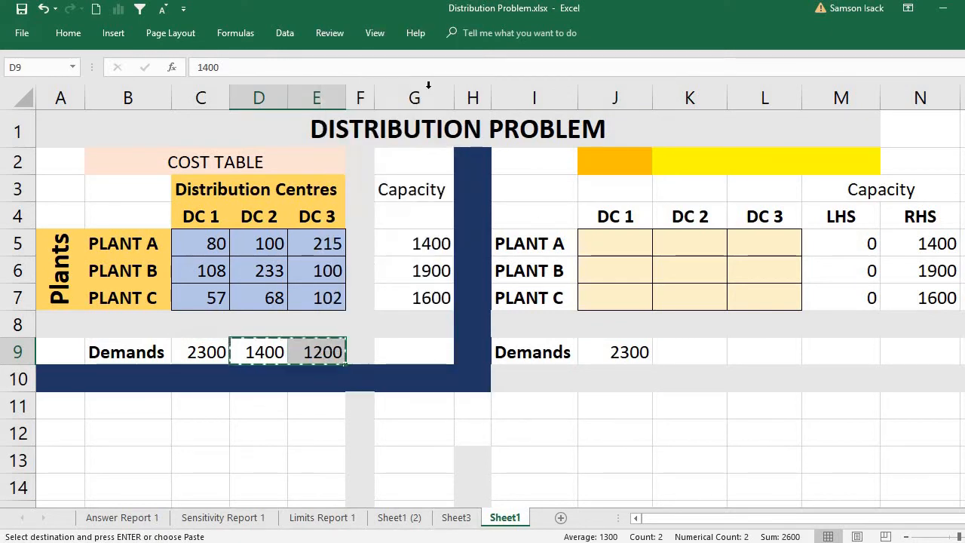
right_click(696, 351)
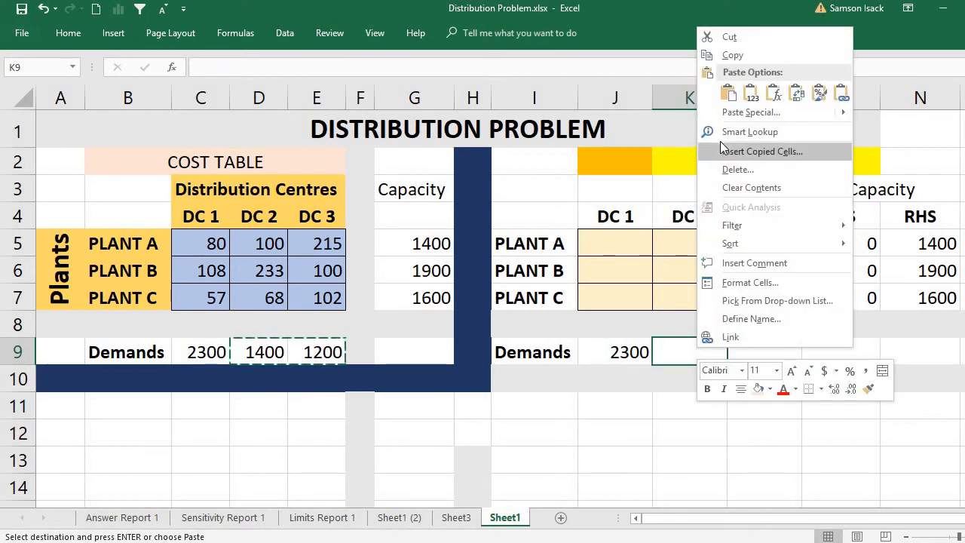
left_click(750, 99)
left_click(686, 344)
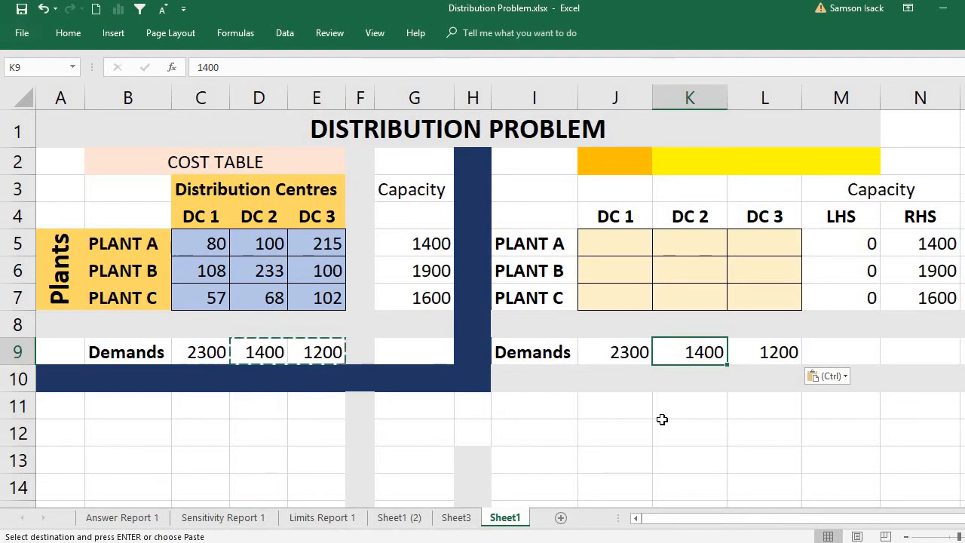
left_click(751, 352)
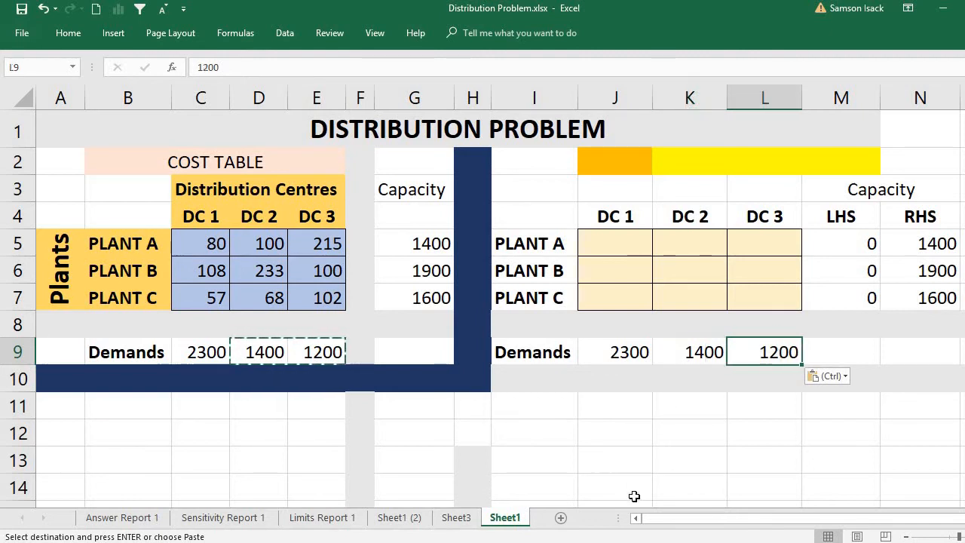
Relabel the allocation table's Demands row in I9 as RHS and enter LHS in I8 above it
left_click(561, 356)
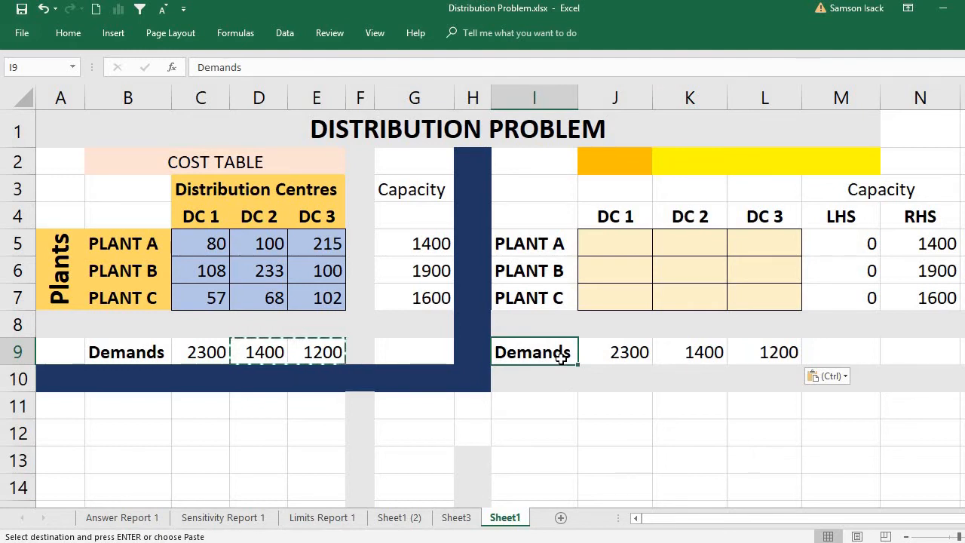
type("R")
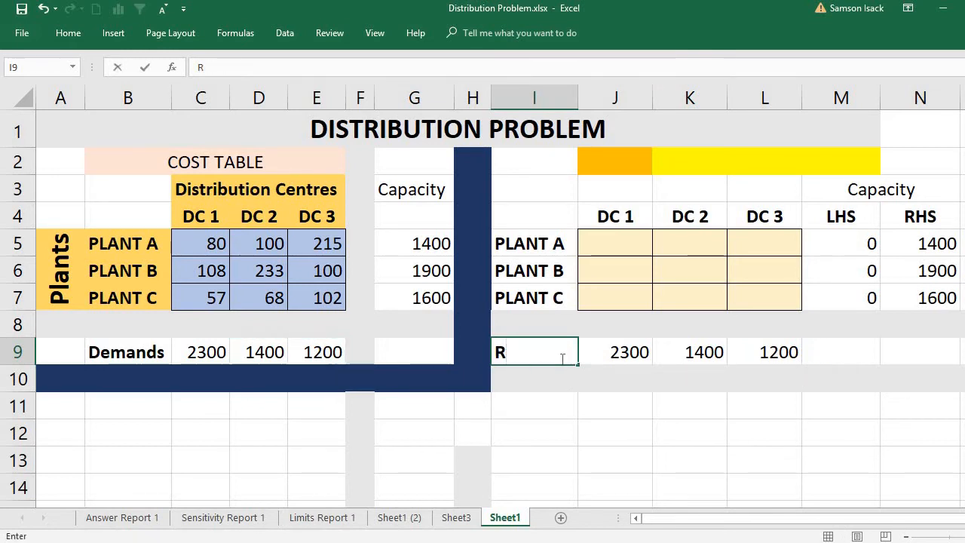
type("HS")
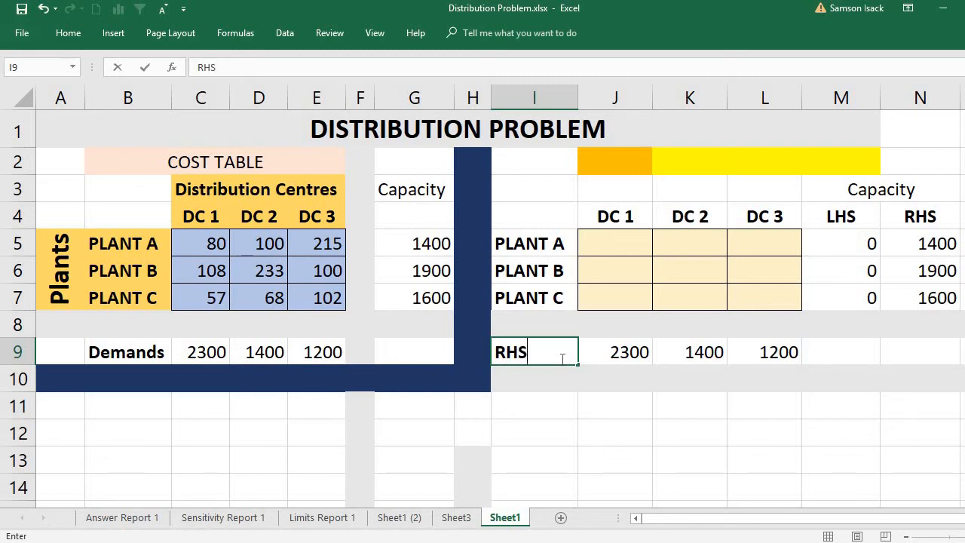
left_click(560, 326)
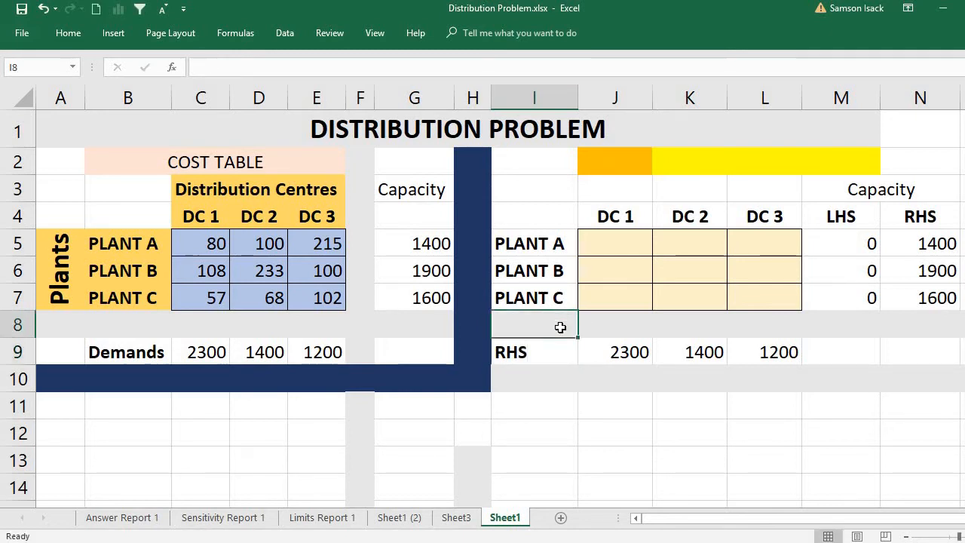
type("L")
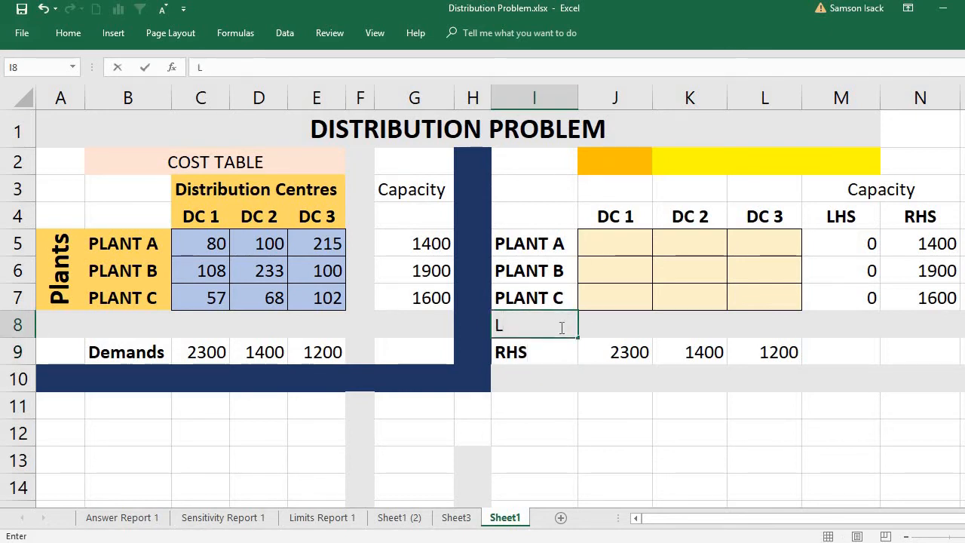
type("HS")
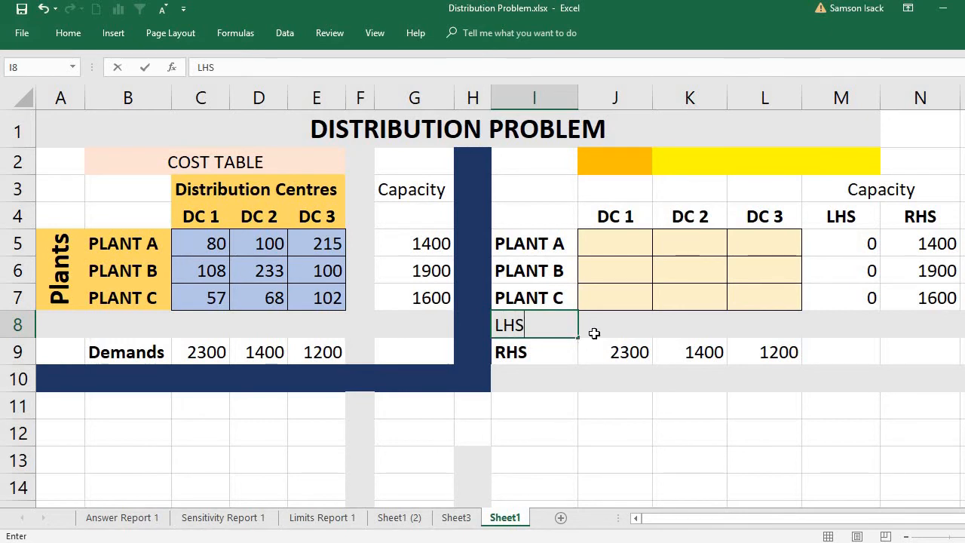
left_click(594, 334)
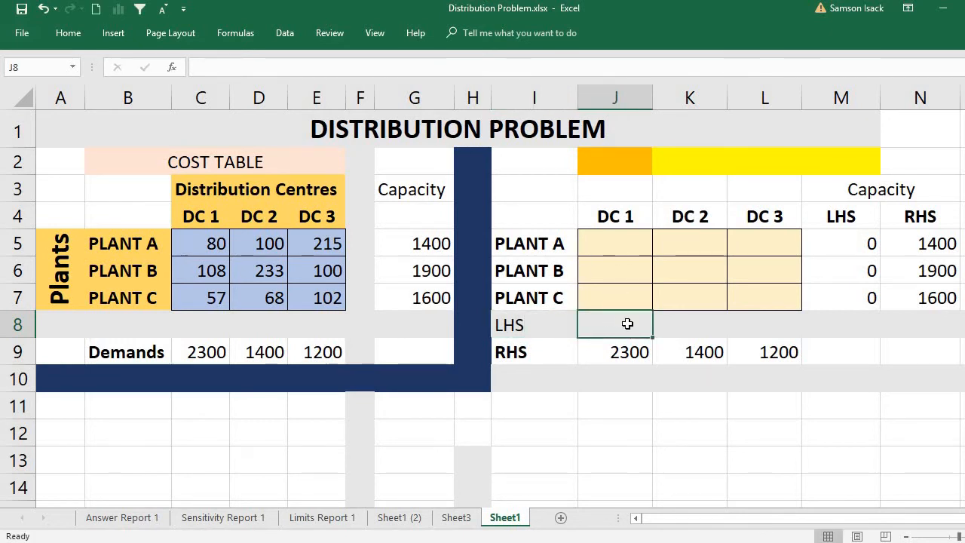
Enter =SUM(J5:J7) in J8 as the LHS total of shipments to DC 1
left_click(617, 240)
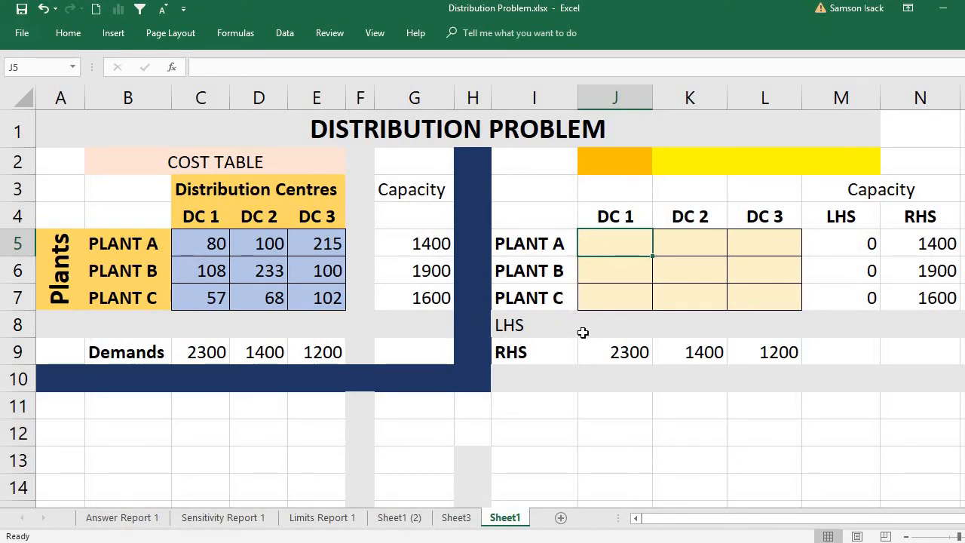
left_click(613, 356)
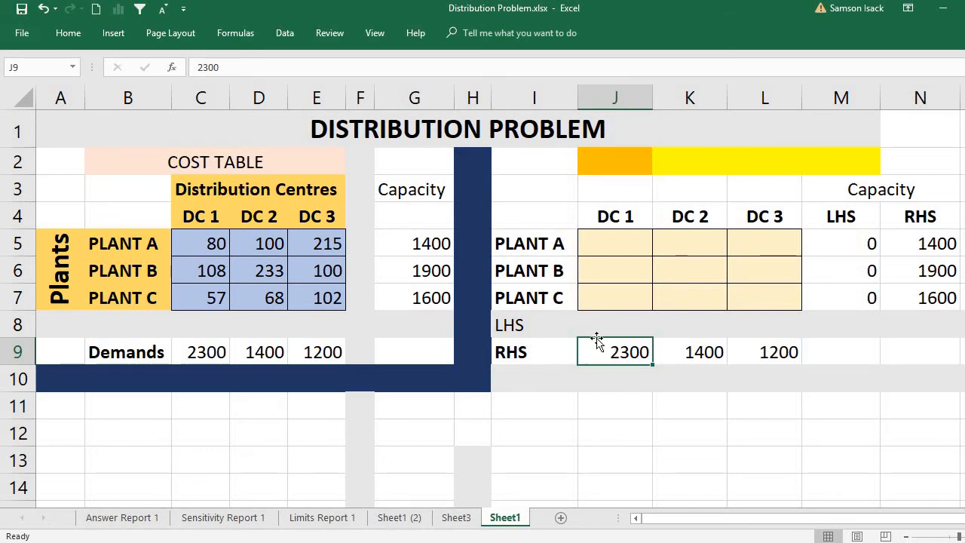
left_click(592, 325)
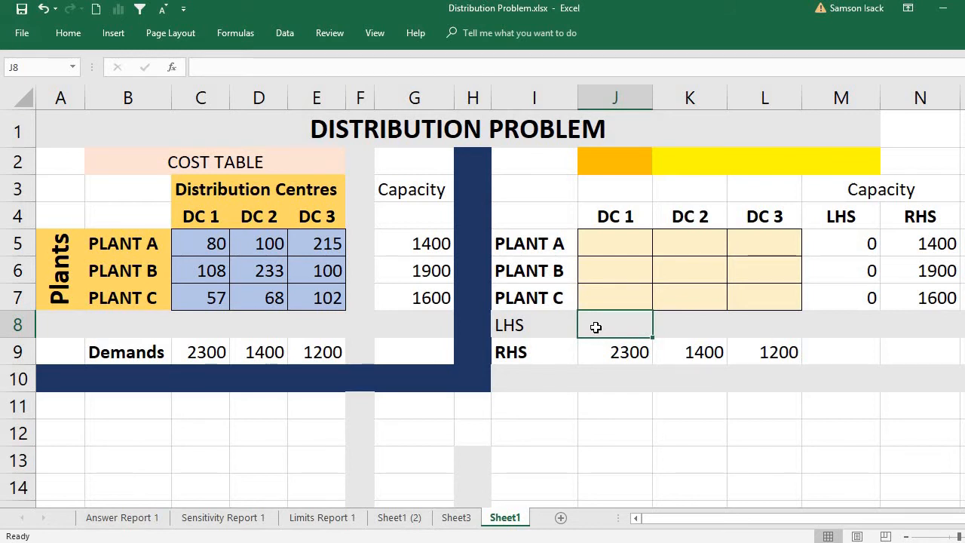
type("=")
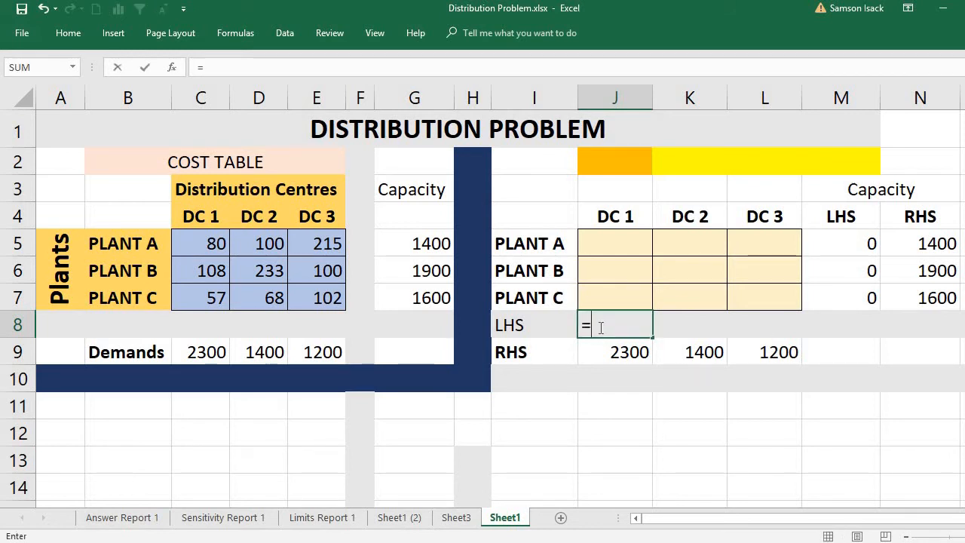
type("S")
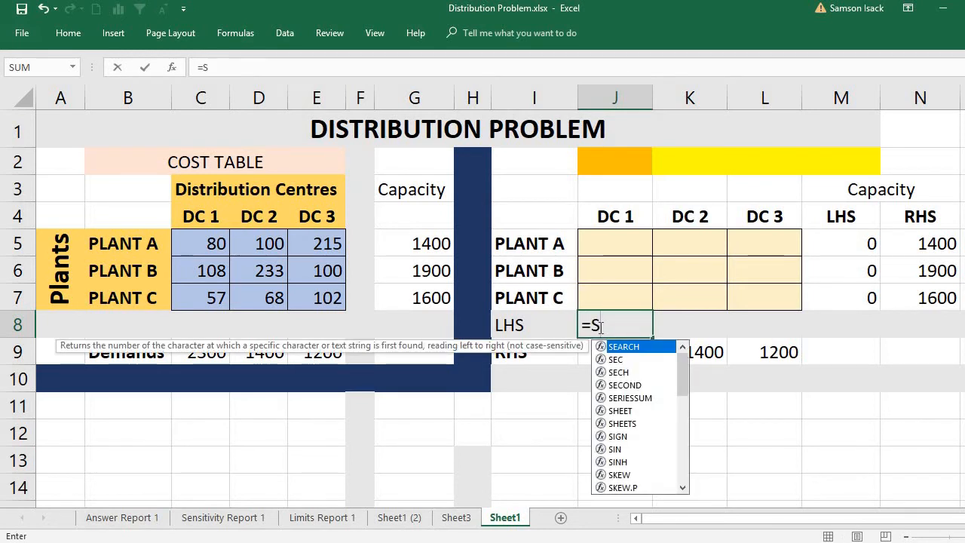
type("UM(")
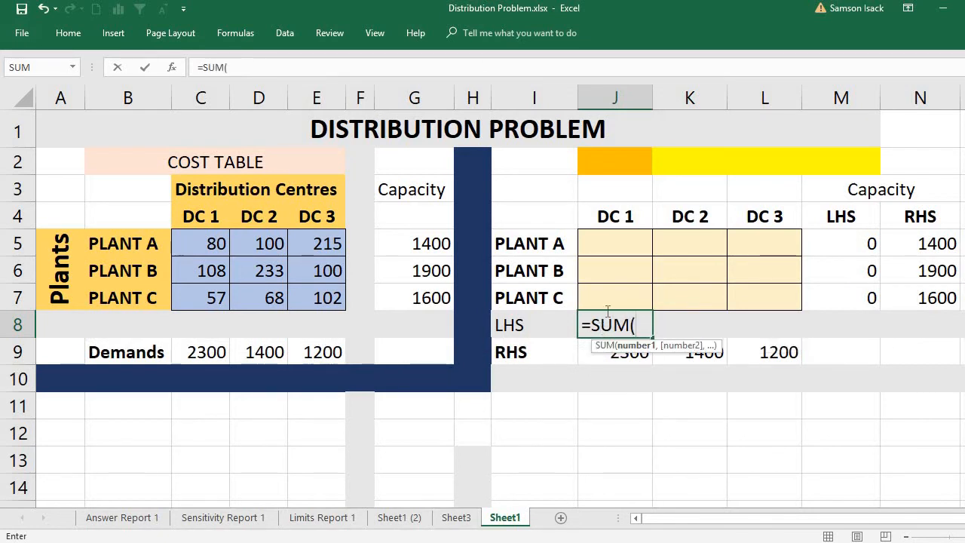
left_click_drag(629, 241, 634, 291)
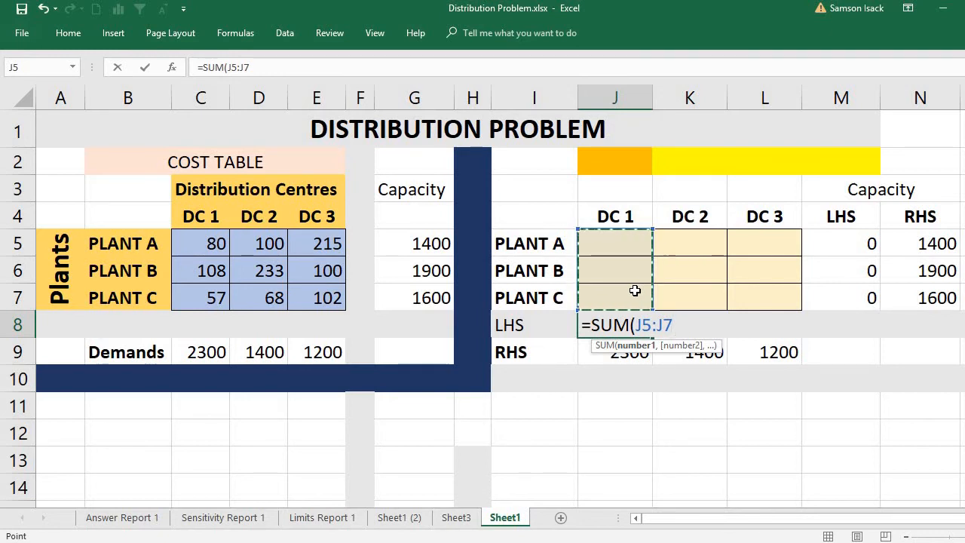
type(")")
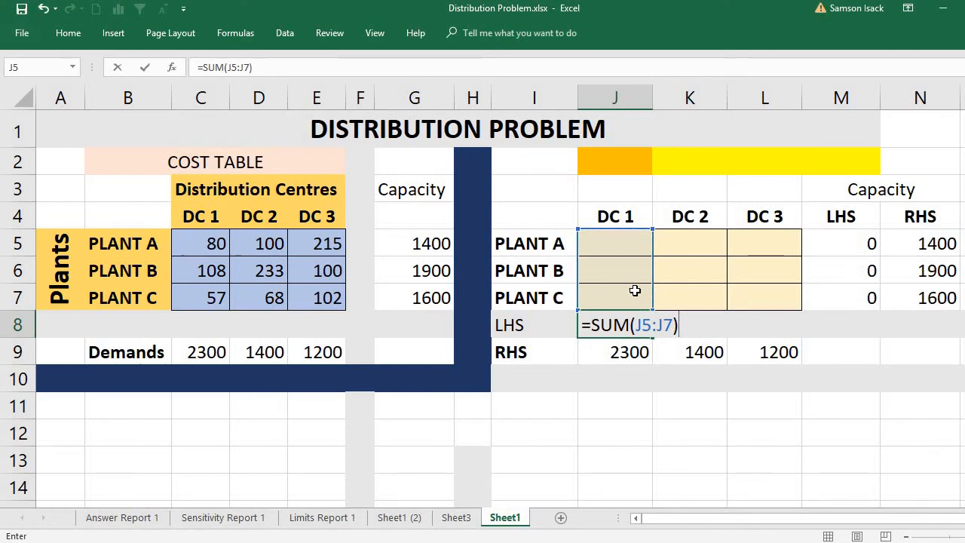
key("Return")
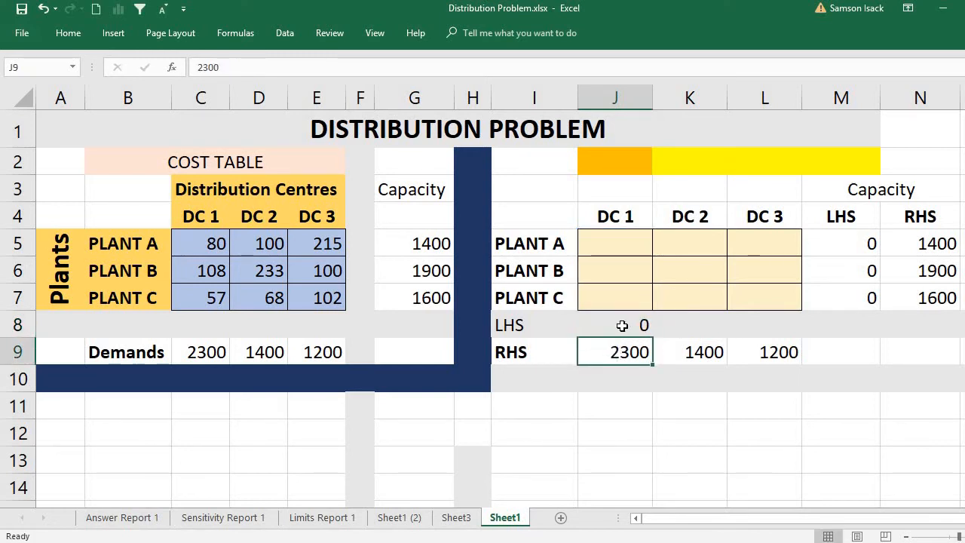
Examine the DC 1 LHS formula in J8 against the shipment cells J5:J7 and the RHS demand in J9
left_click(621, 325)
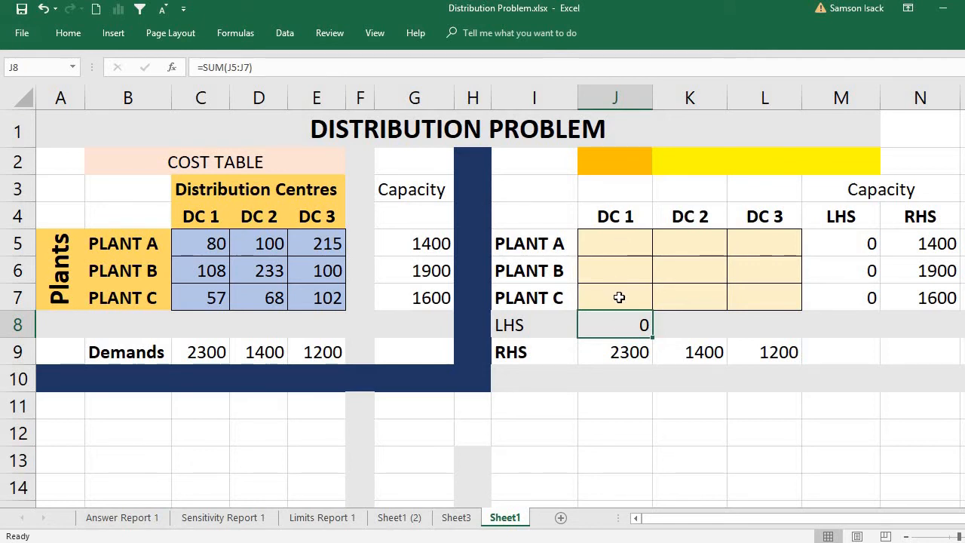
left_click(617, 353)
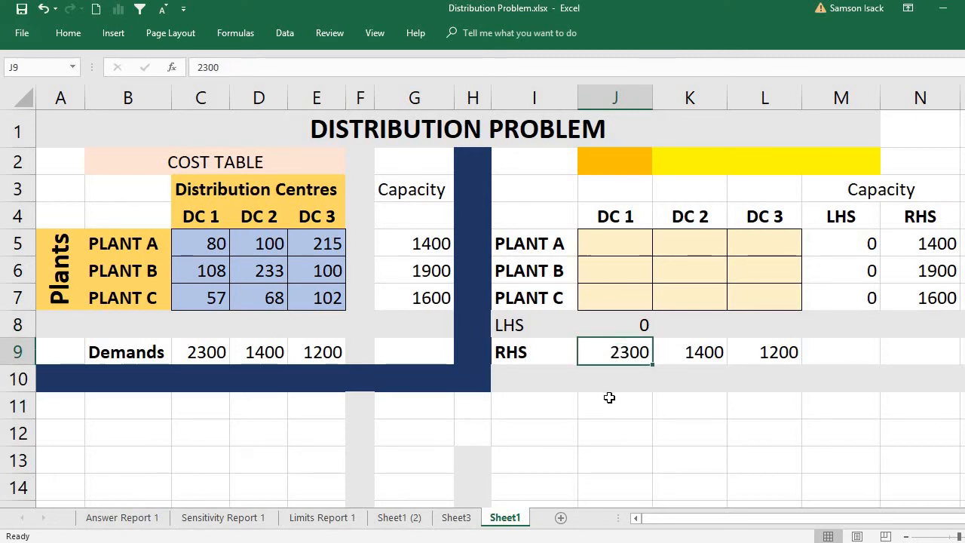
left_click(607, 322)
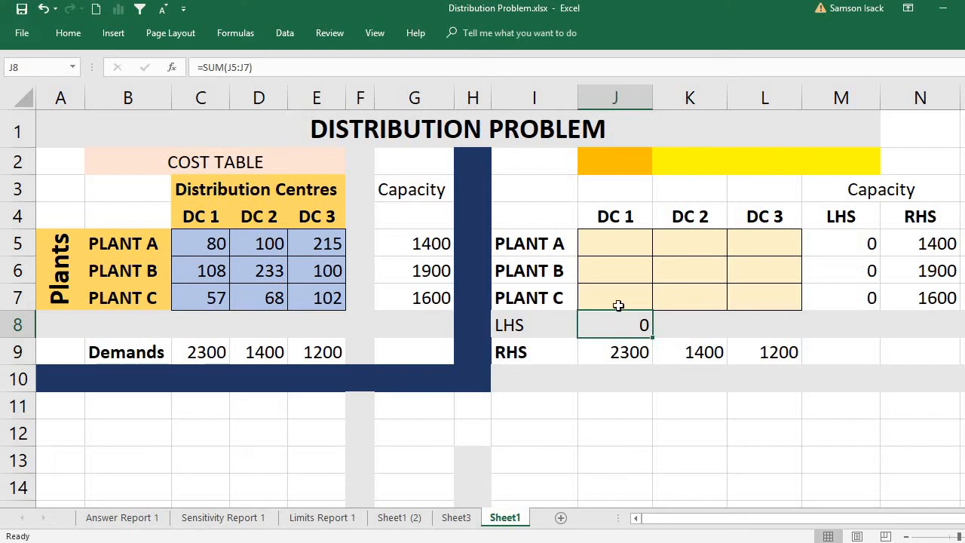
left_click_drag(618, 249, 621, 297)
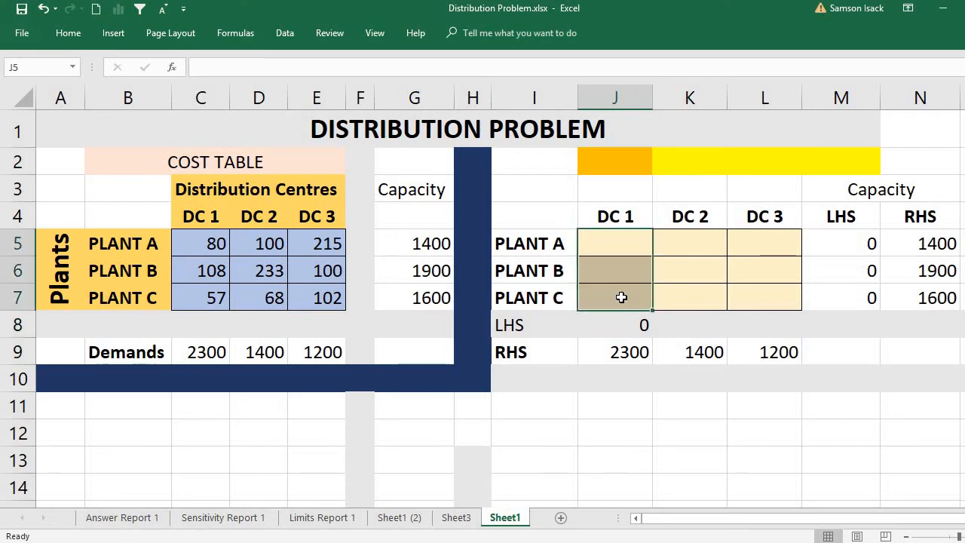
left_click(611, 250)
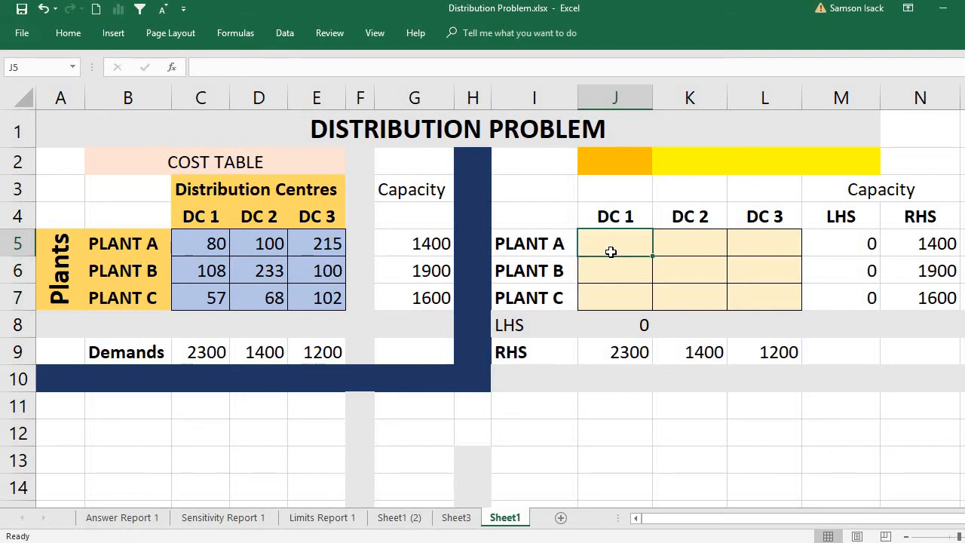
left_click(615, 329)
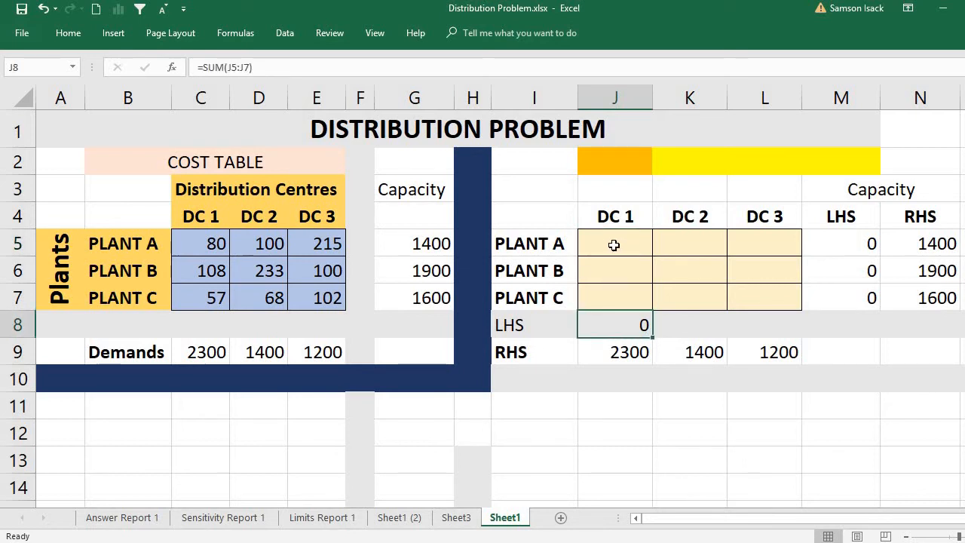
left_click_drag(614, 245, 623, 298)
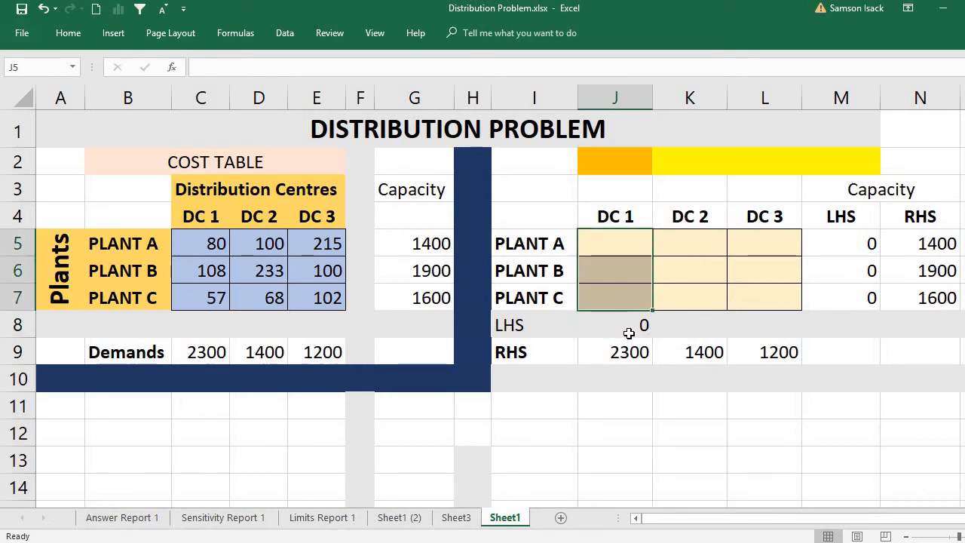
left_click(628, 333)
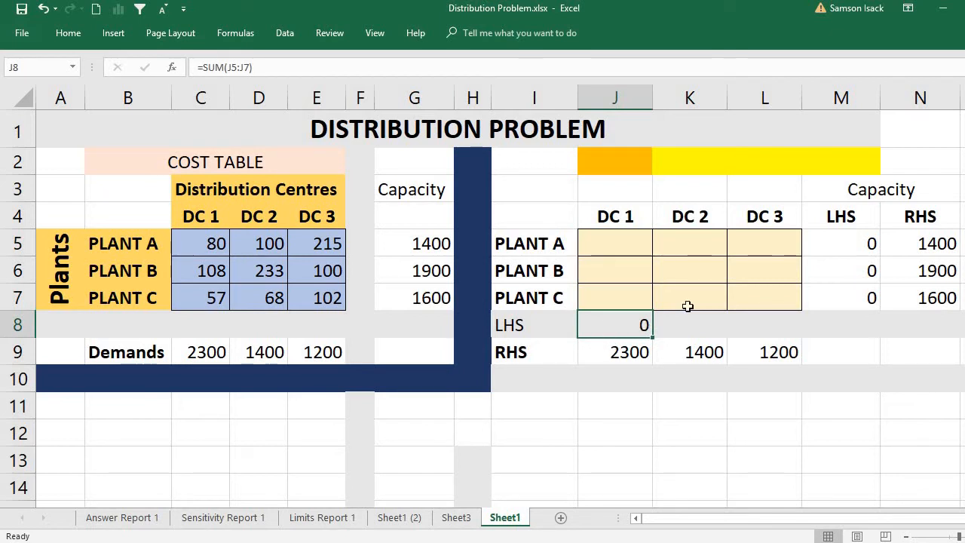
Enter =SUM(K5:K7) in K8 as the LHS total of shipments to DC 2
left_click(704, 246)
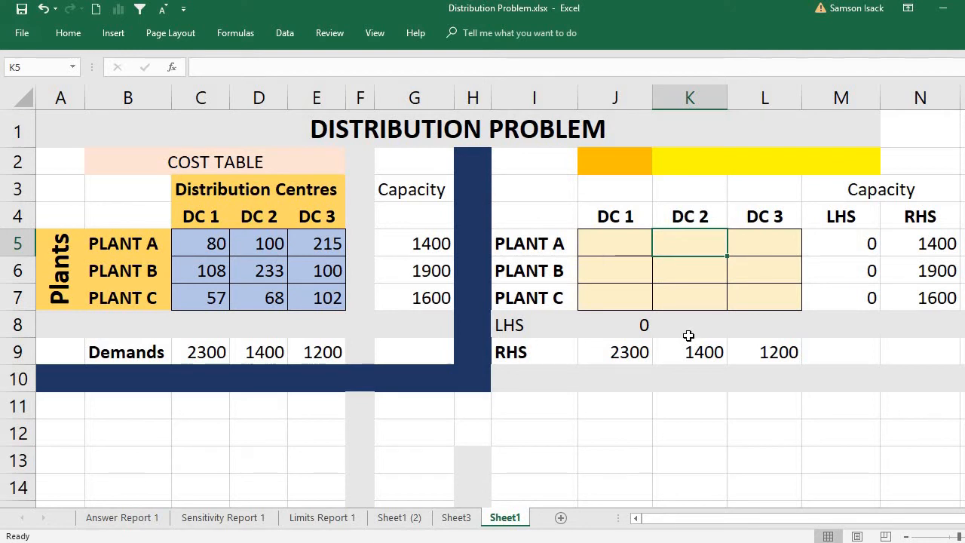
left_click(688, 329)
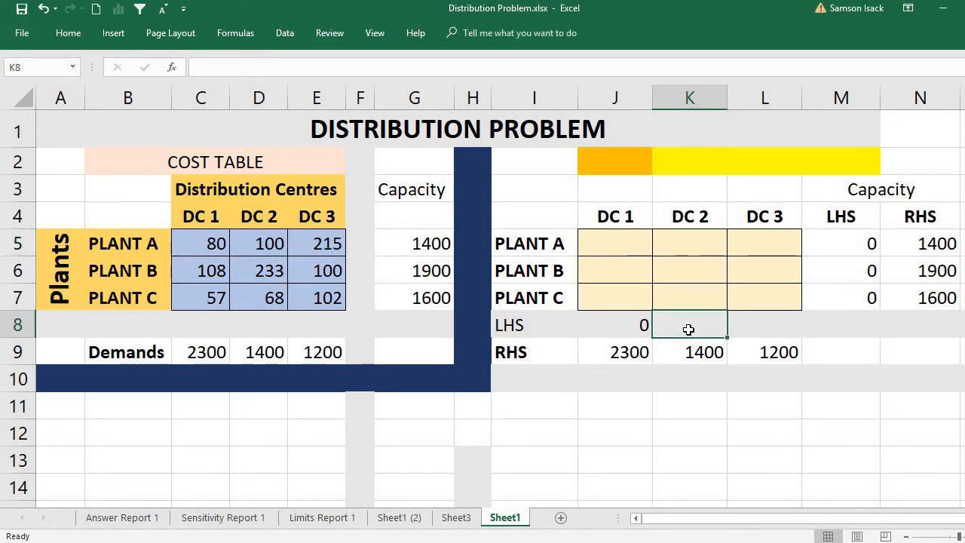
type("=")
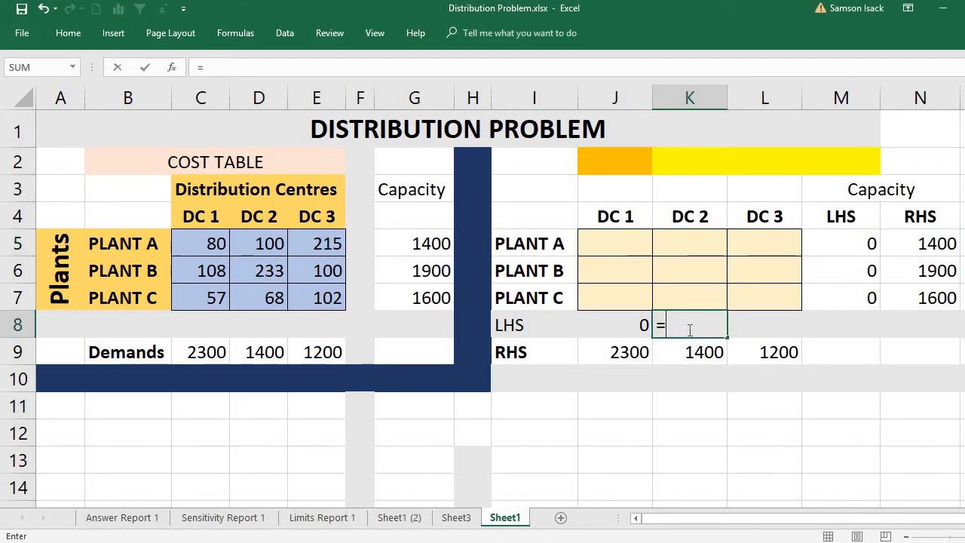
type("SU")
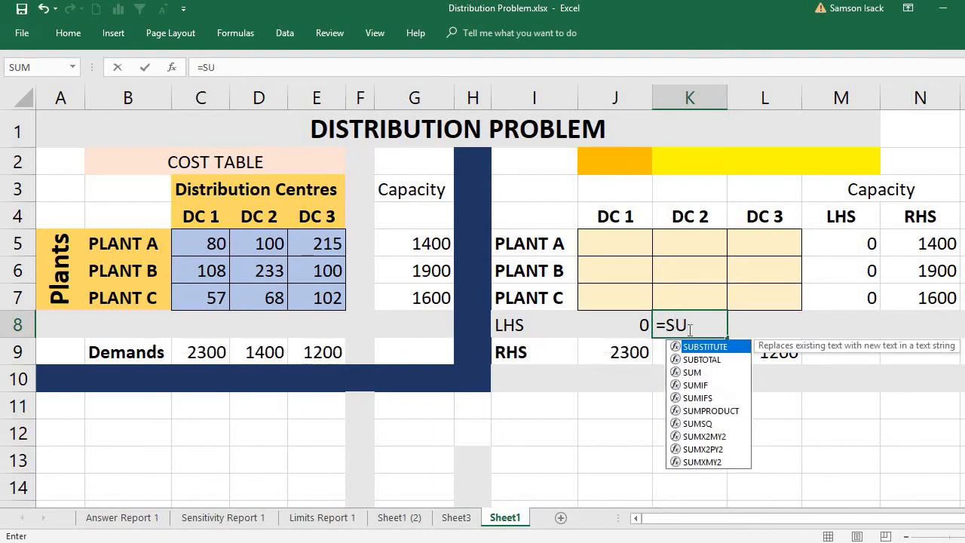
type("M(")
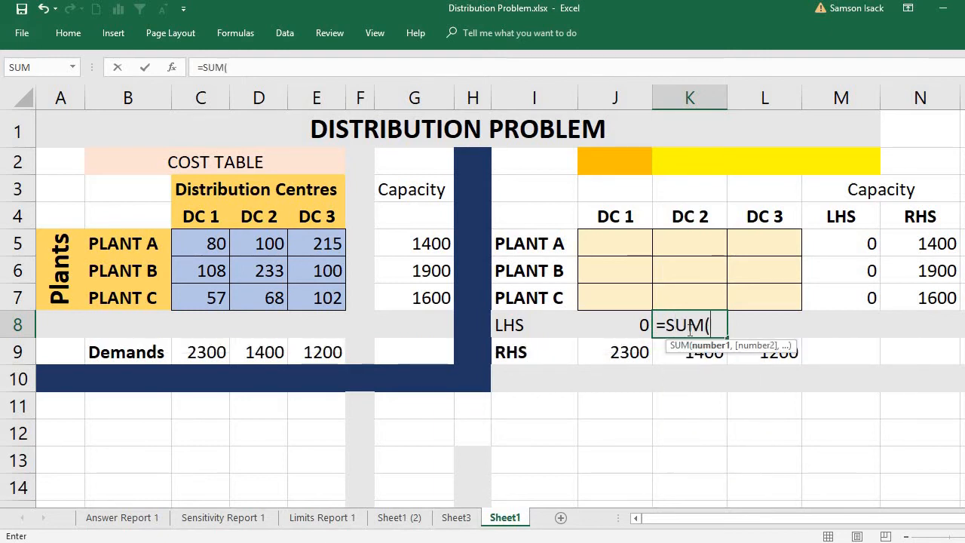
left_click(712, 250)
left_click_drag(712, 263, 711, 289)
type(")")
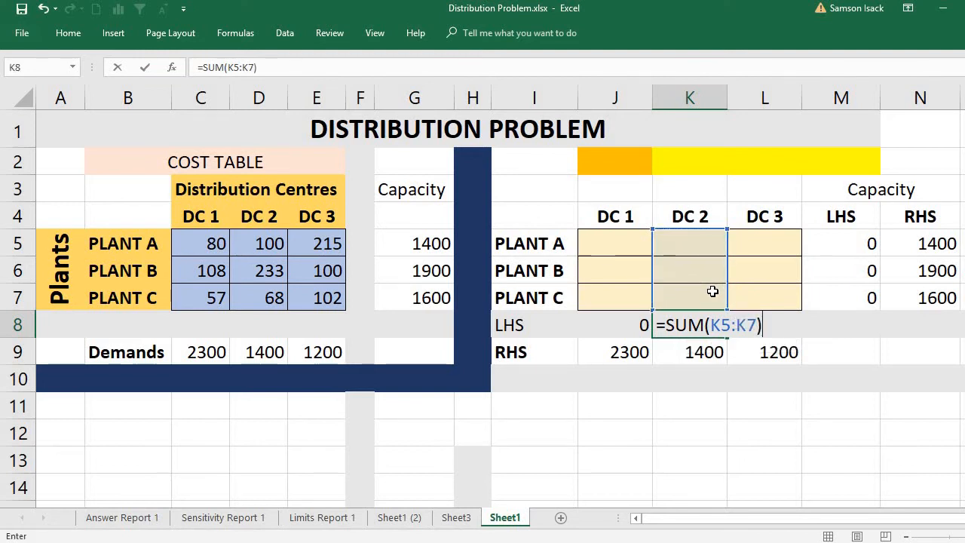
key("Return")
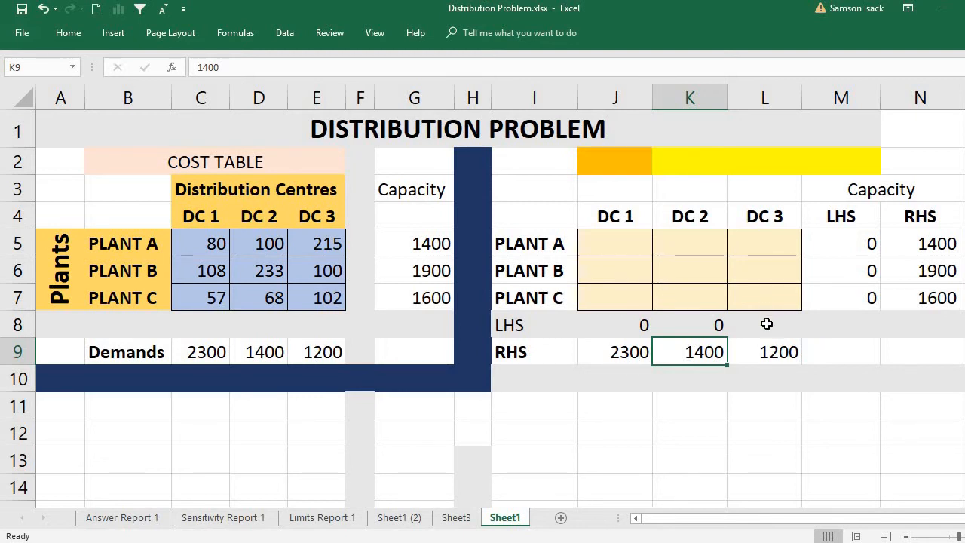
Fill the LHS sum formula from K8 across to L8 for DC 3, checking the copied reference
left_click(720, 324)
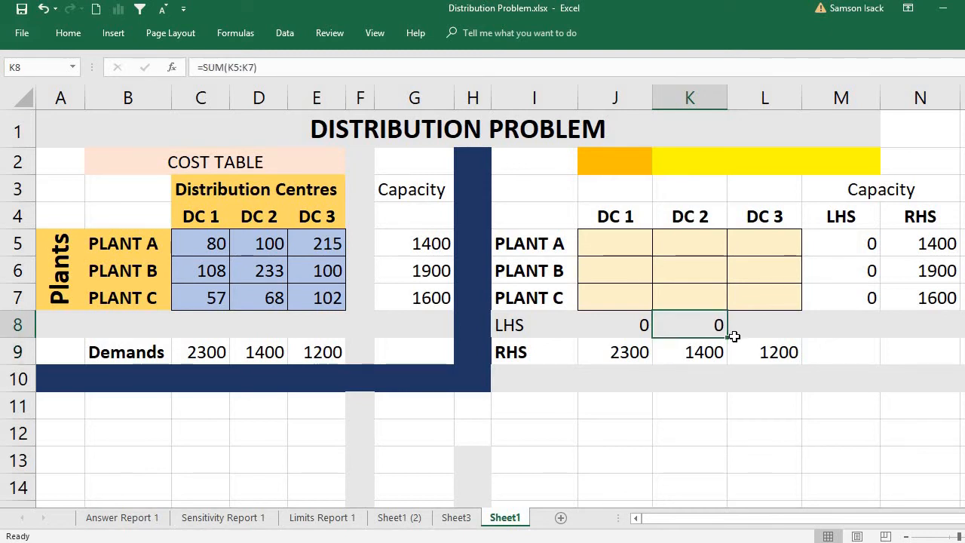
left_click_drag(727, 337, 769, 327)
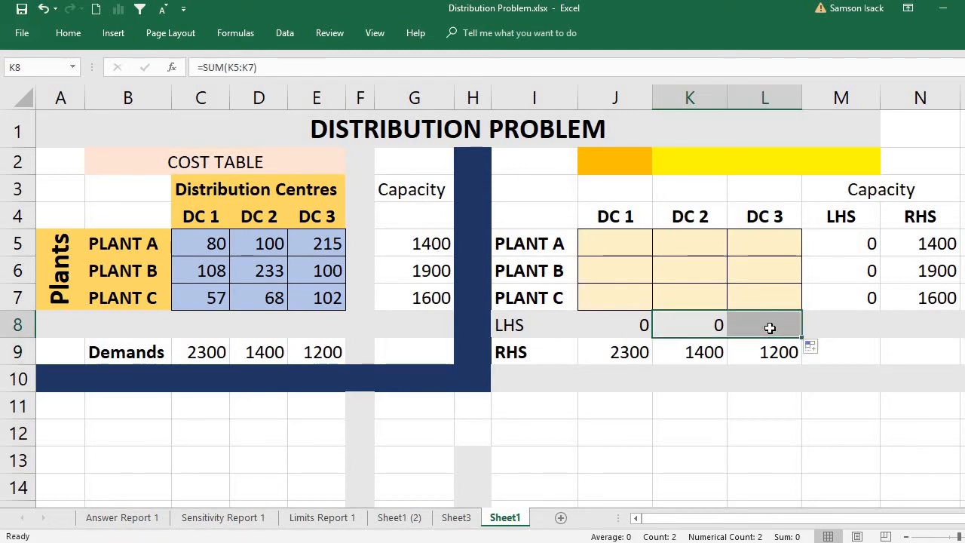
left_click(769, 327)
double_click(770, 327)
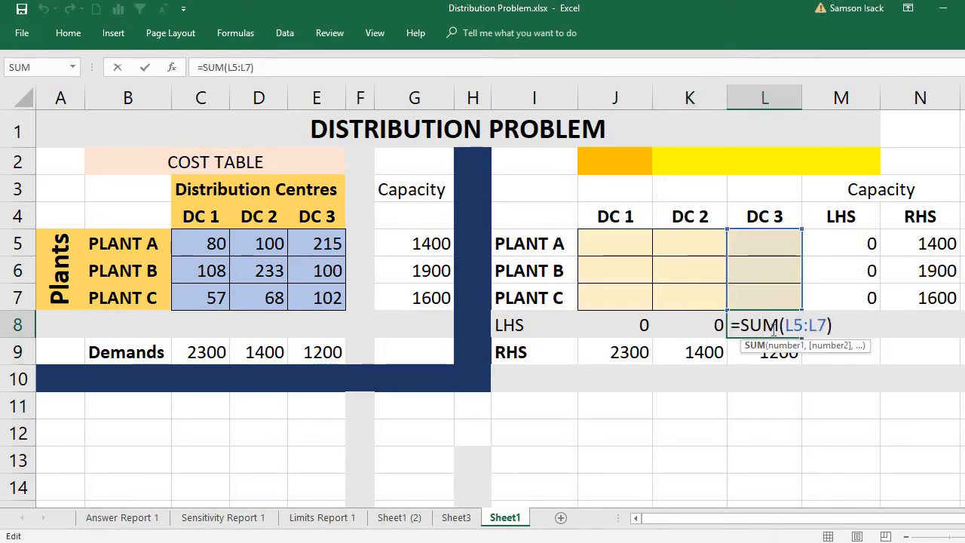
key("Return")
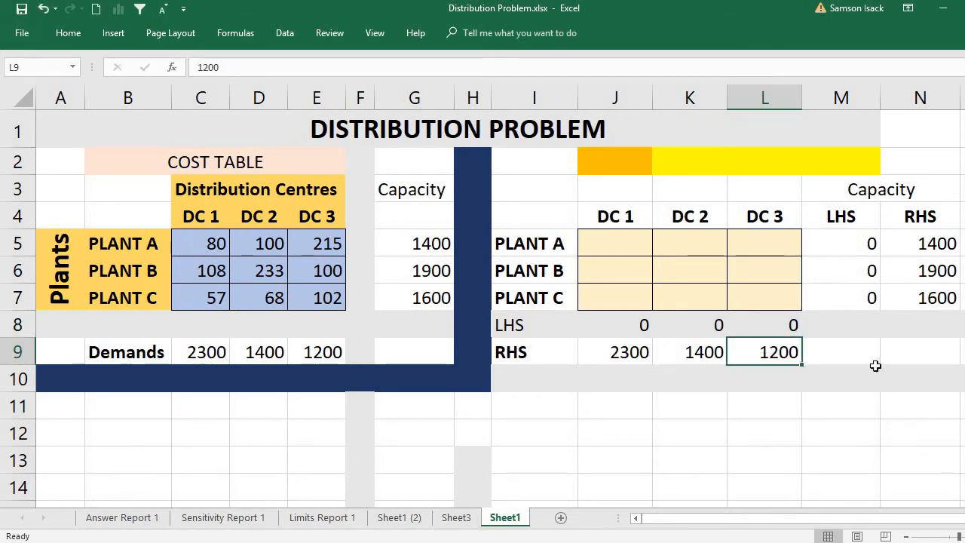
left_click_drag(753, 241, 764, 292)
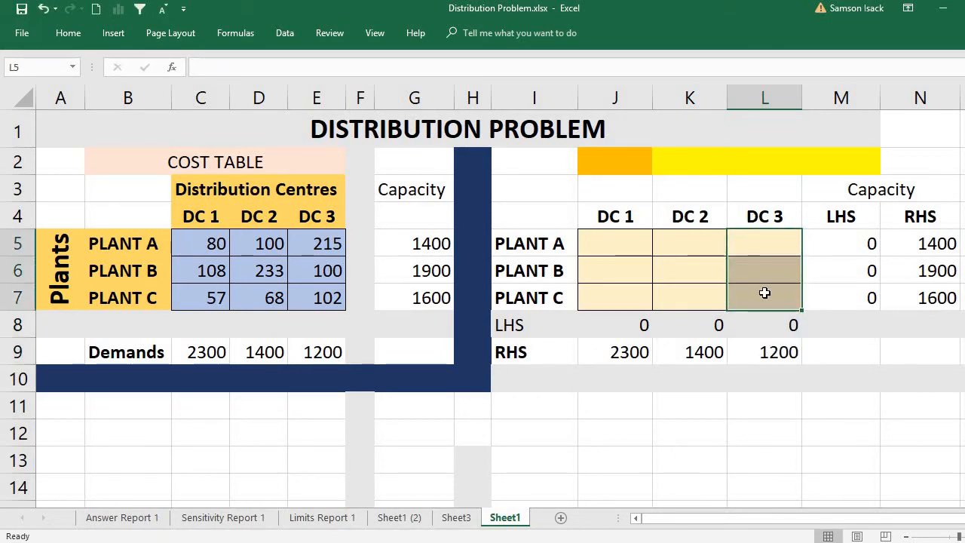
left_click(608, 245)
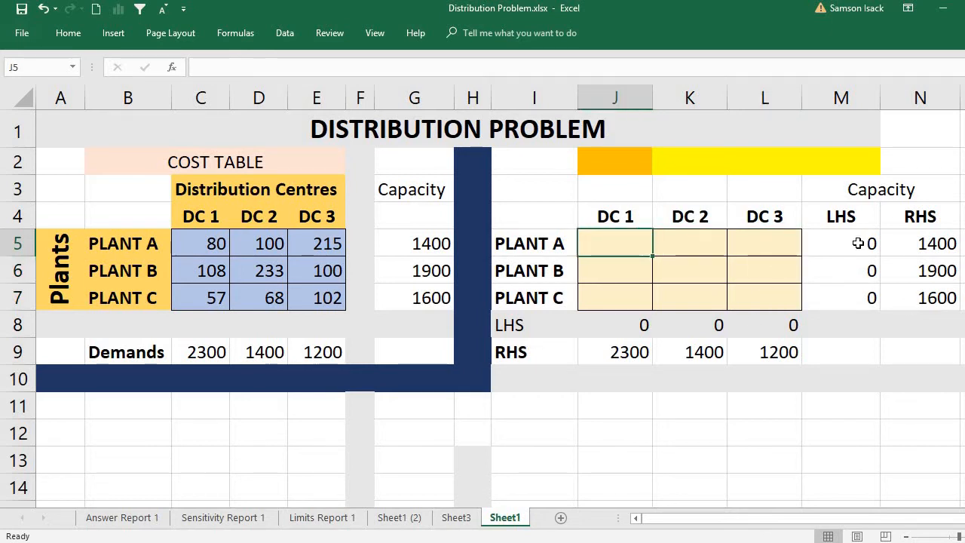
Label the objective function by entering OF:COST in I2 and MIN in the orange cell J2
left_click(555, 159)
type("OB-")
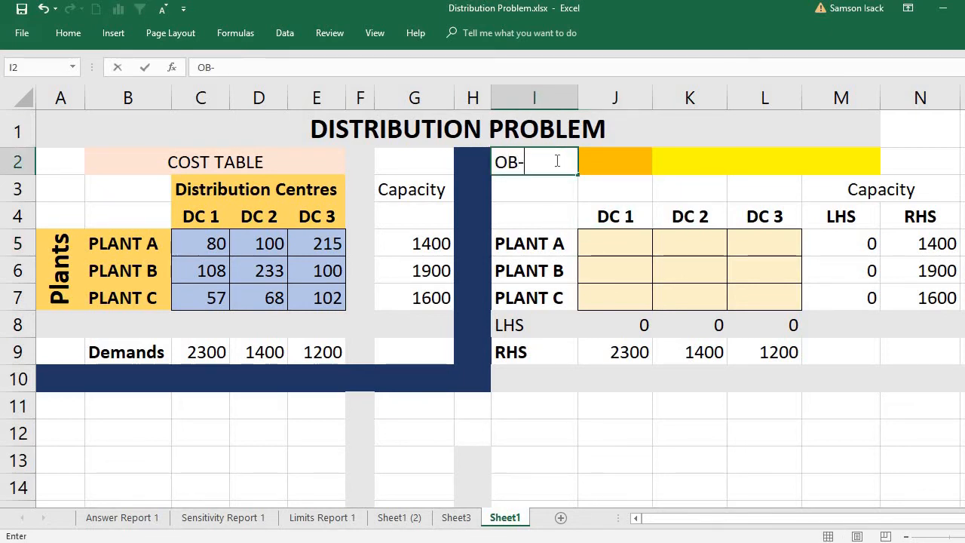
key("BackSpace")
key("BackSpace")
type("F:COST")
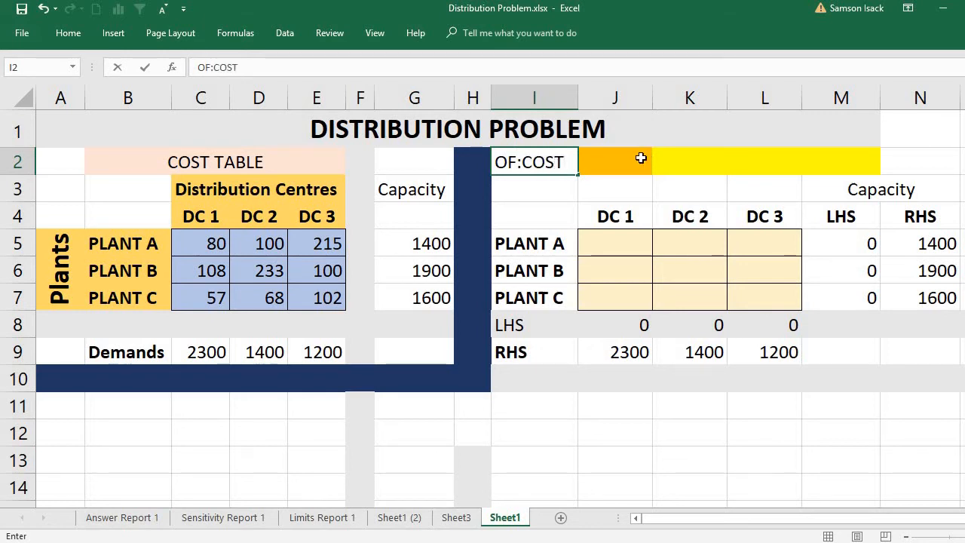
left_click(603, 160)
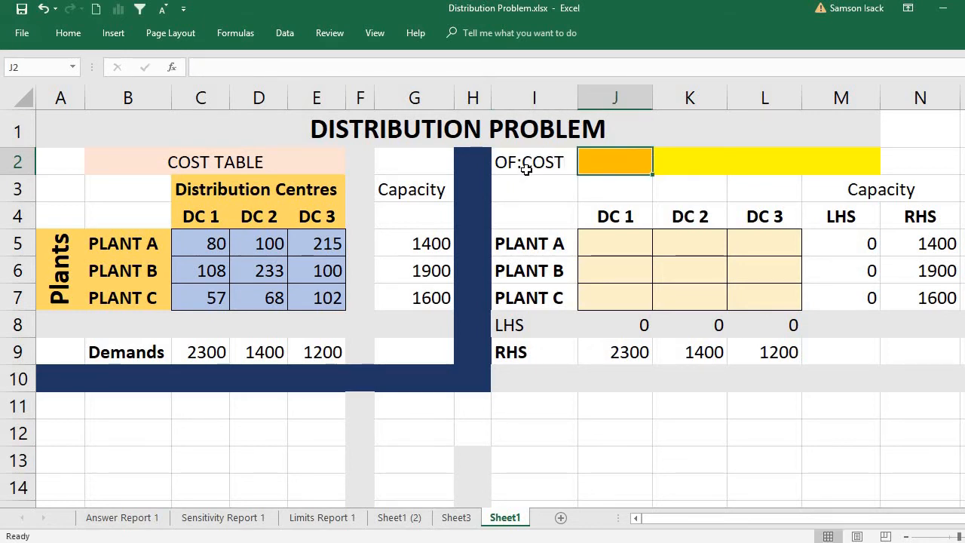
type("MIN")
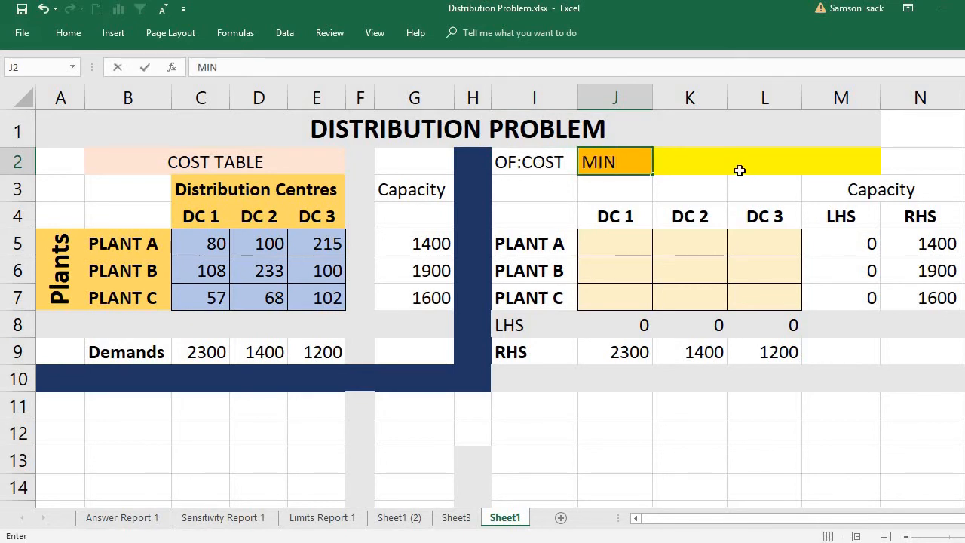
Replace the objective label in cell I2 with COST
left_click(532, 164)
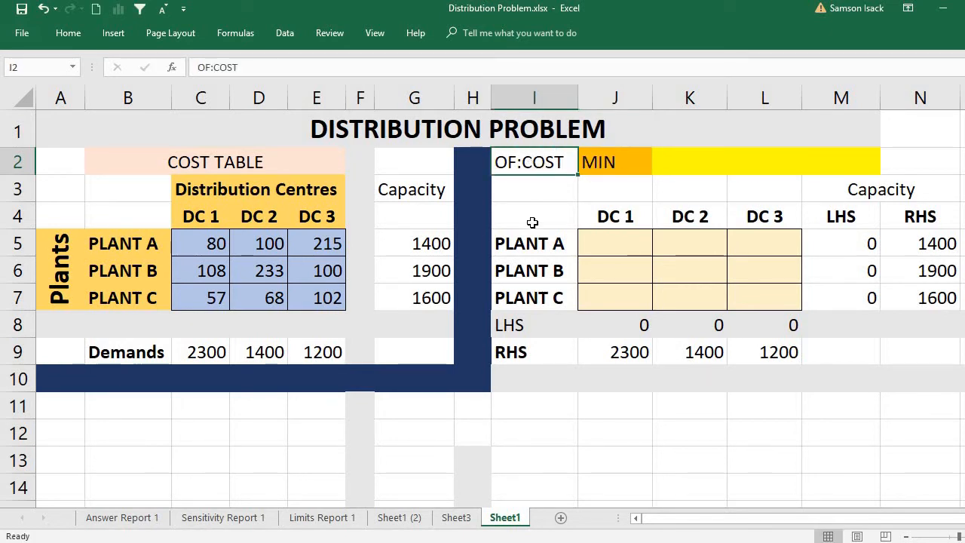
type("COST")
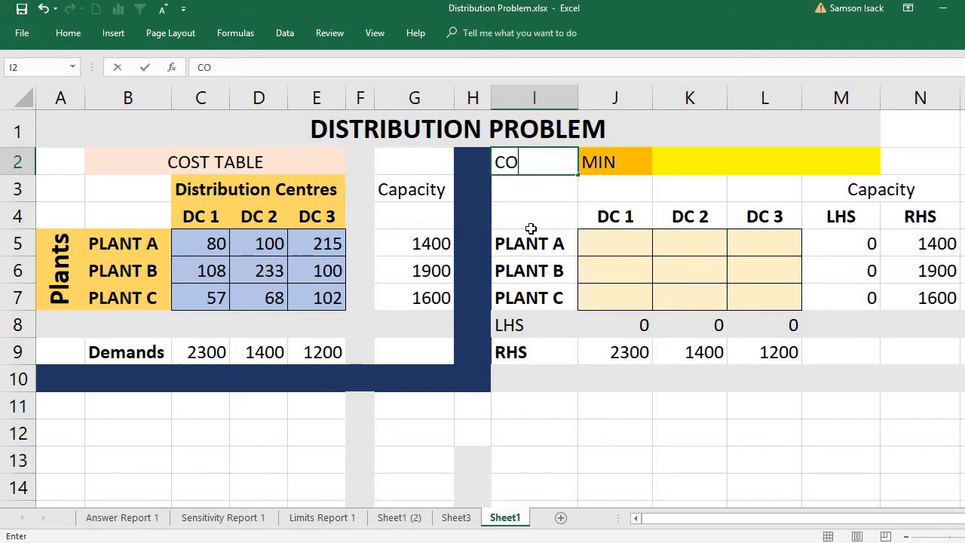
left_click(686, 163)
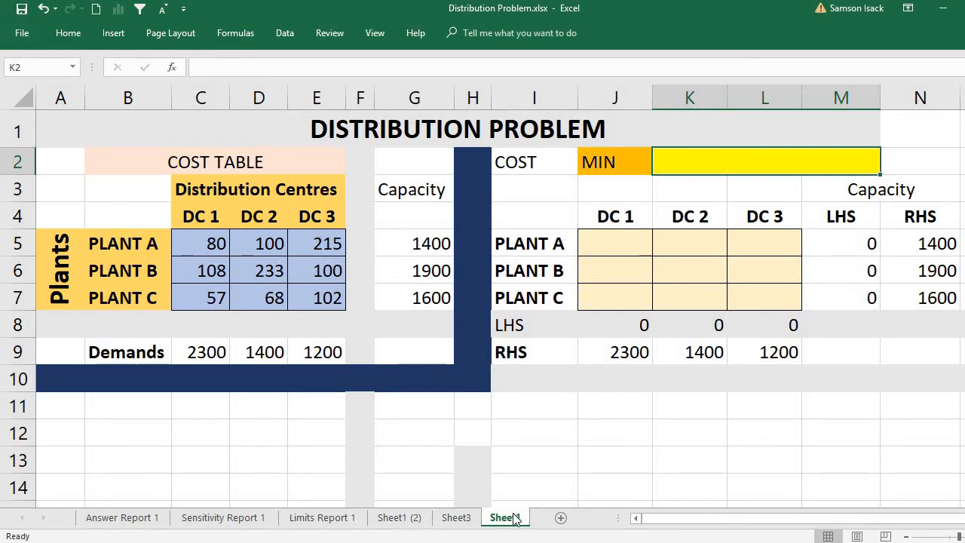
Add a new worksheet after Sheet1 and enter the title SUMPRODUCT in cell A1
left_click(561, 519)
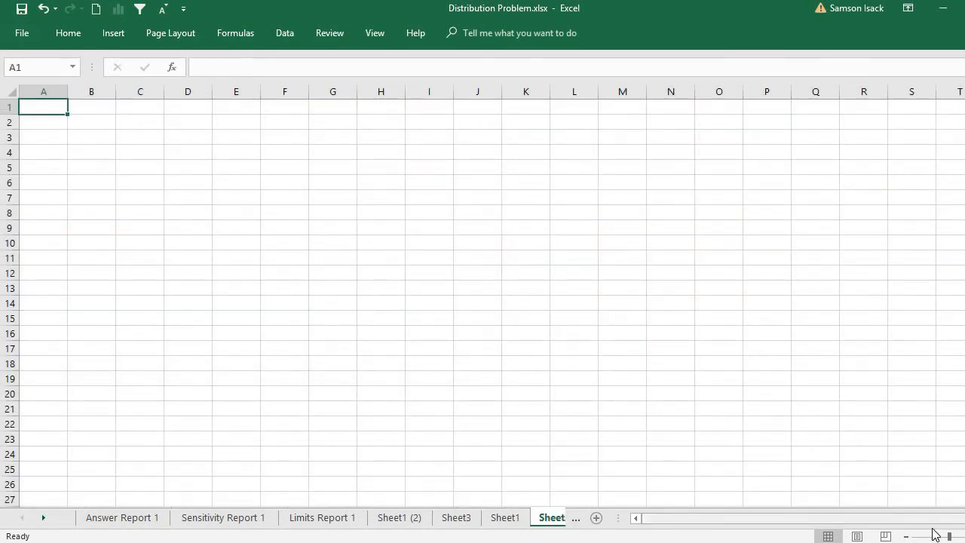
left_click_drag(949, 535, 960, 536)
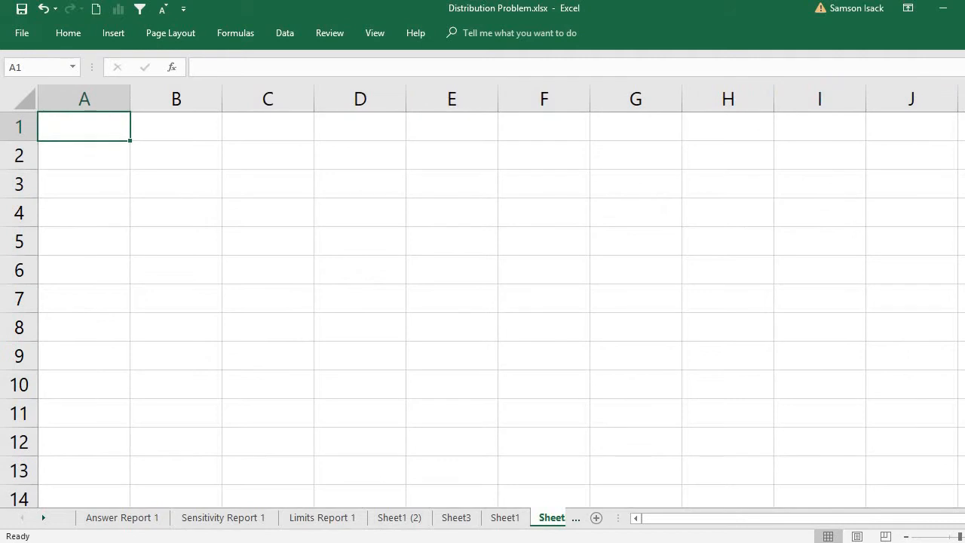
left_click(90, 158)
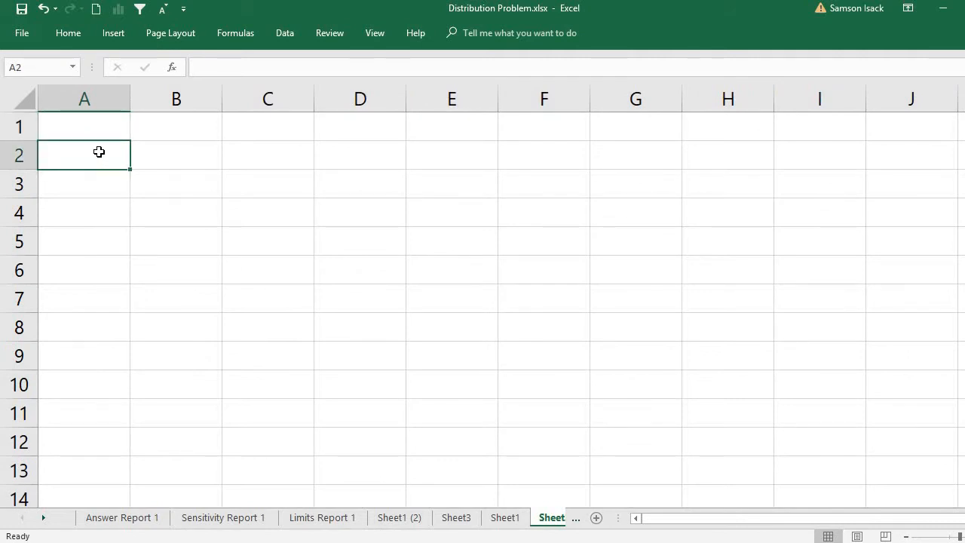
left_click(101, 125)
type("SUM")
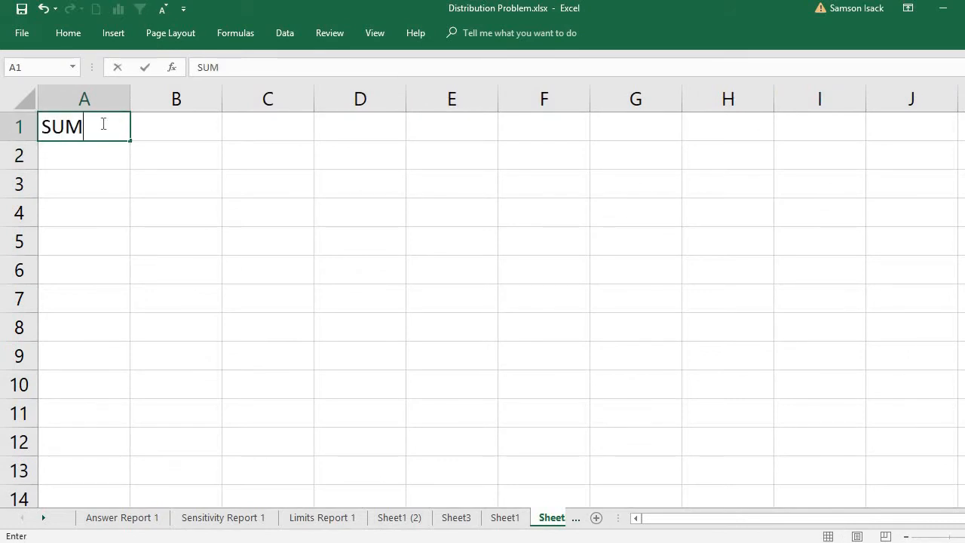
type("PRODUCT")
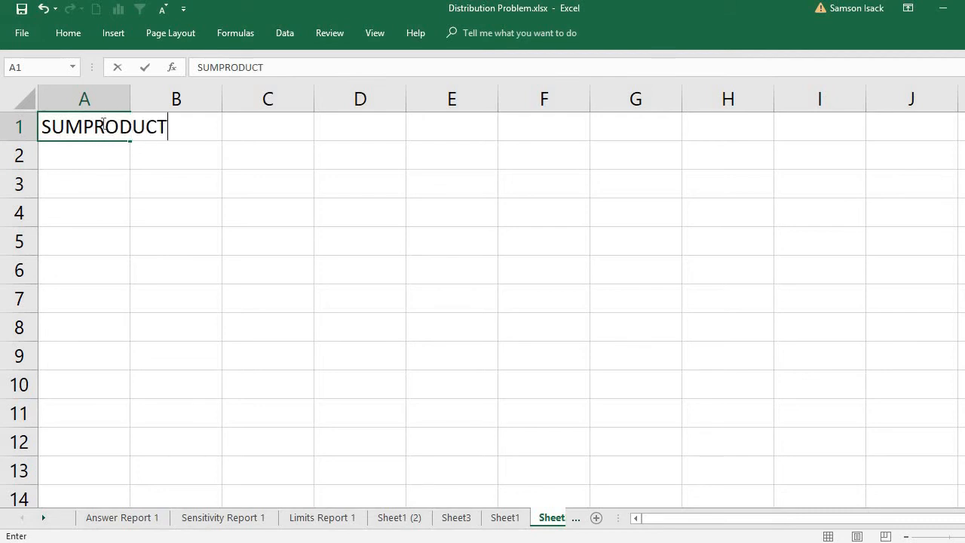
Enter the column headings ARRAY 1 in cell A3 and ARRAY 2 in cell B3
left_click(115, 188)
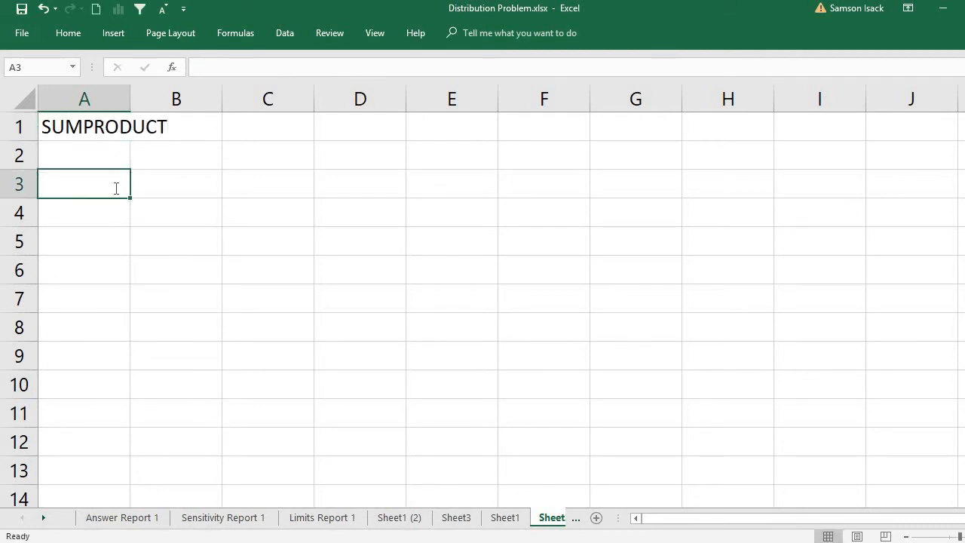
type("ARRAY 1")
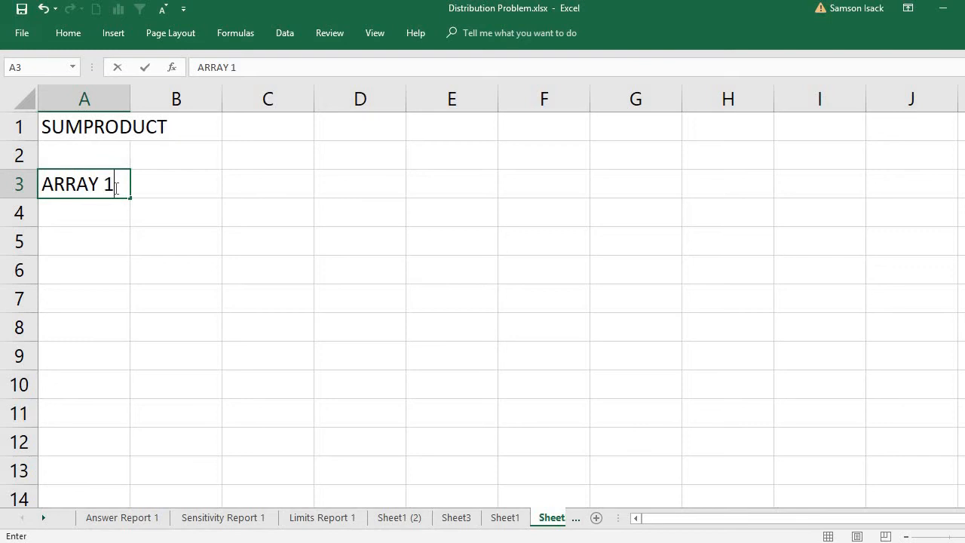
left_click(205, 180)
type("A")
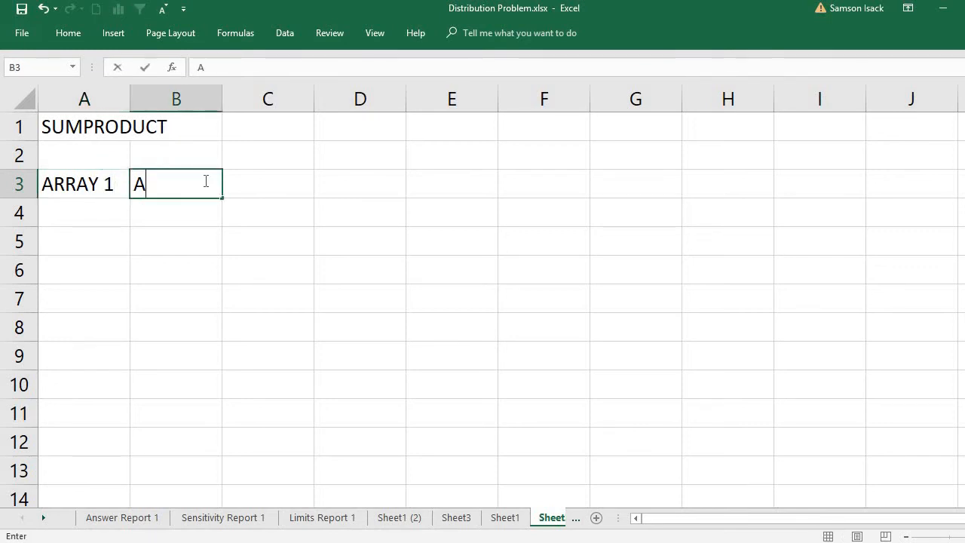
type("RRAY 2")
key("Return")
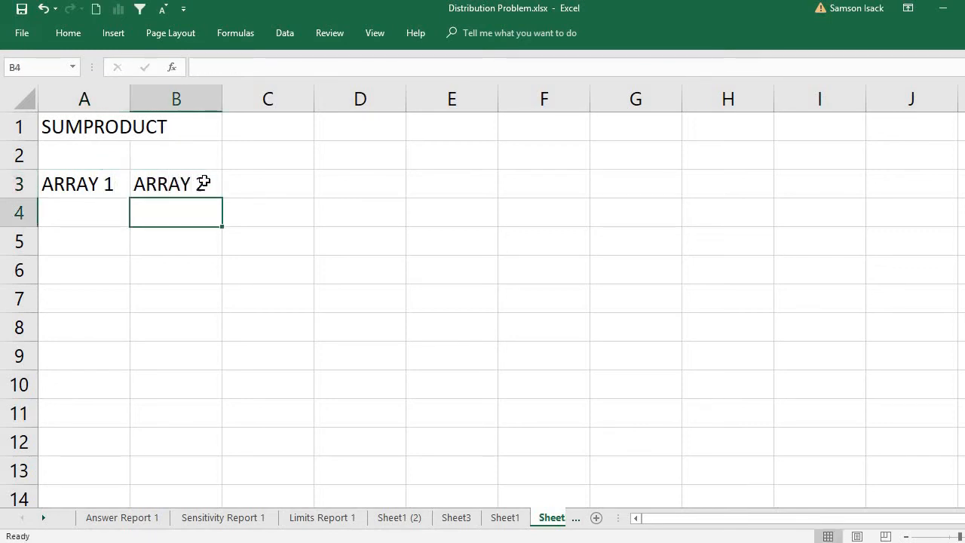
Fill the ARRAY 1 column with the values 1, 2 and 3 in cells A4 to A6
left_click(89, 217)
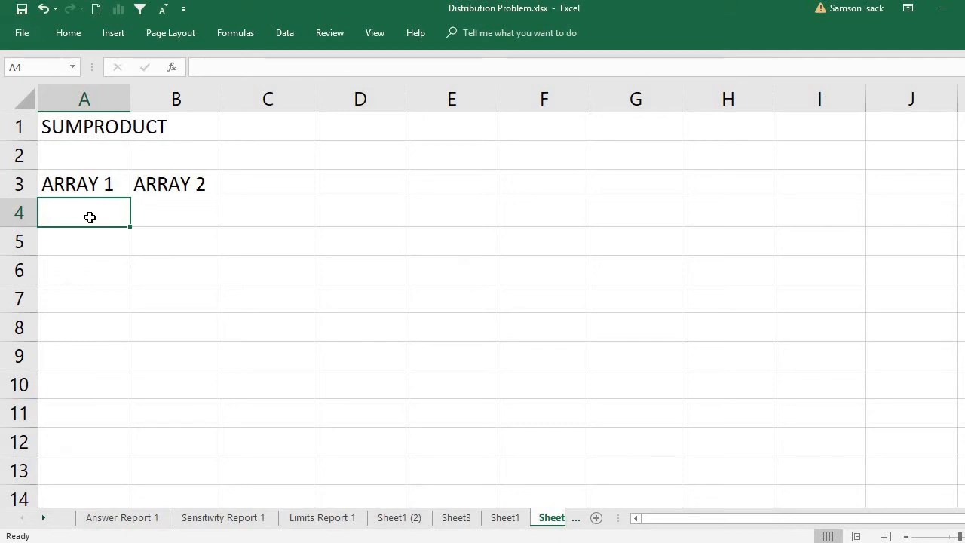
type("1")
key("Return")
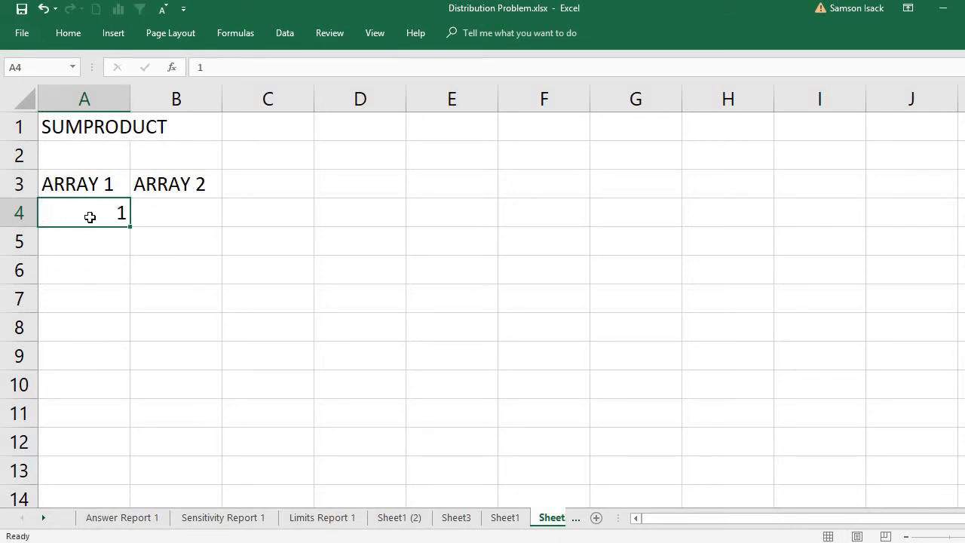
type("2")
key("Return")
type("3")
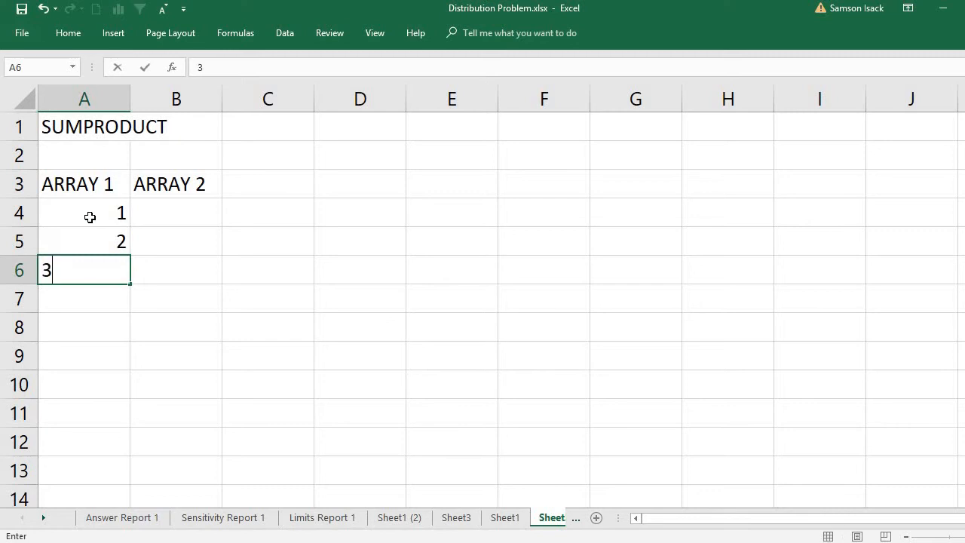
key("Return")
Fill the ARRAY 2 column with the values 3, 4 and 5 in cells B4 to B6
left_click(182, 218)
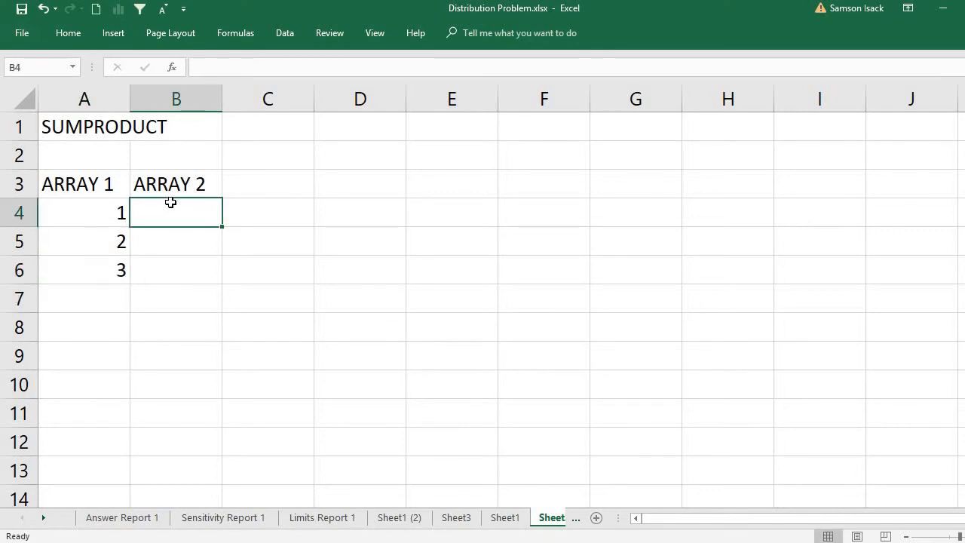
type("3")
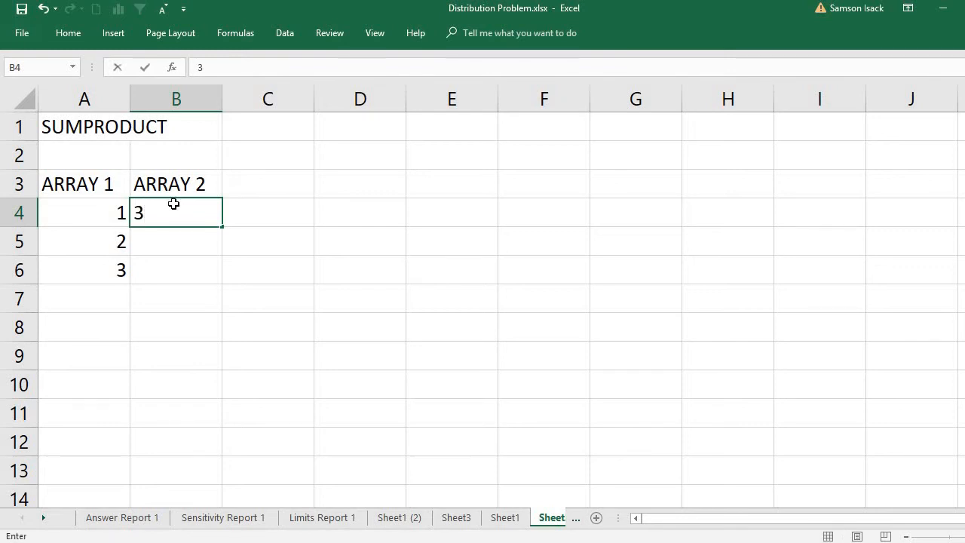
key("Return")
type("4")
key("Return")
type("5")
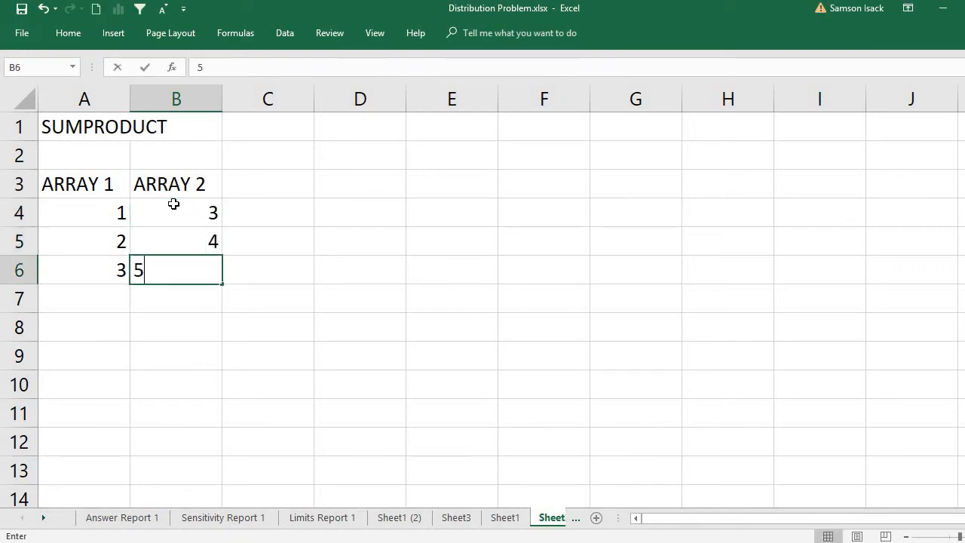
key("Return")
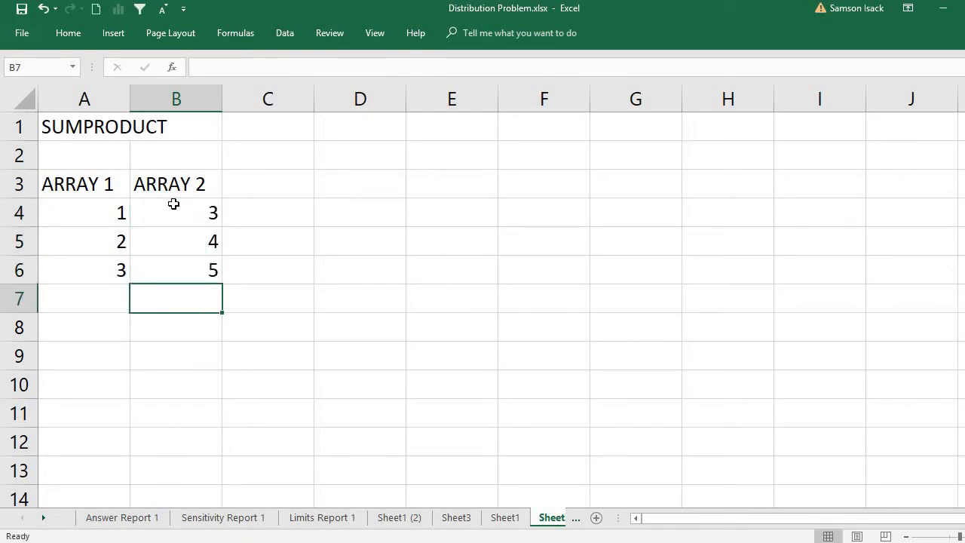
left_click(271, 213)
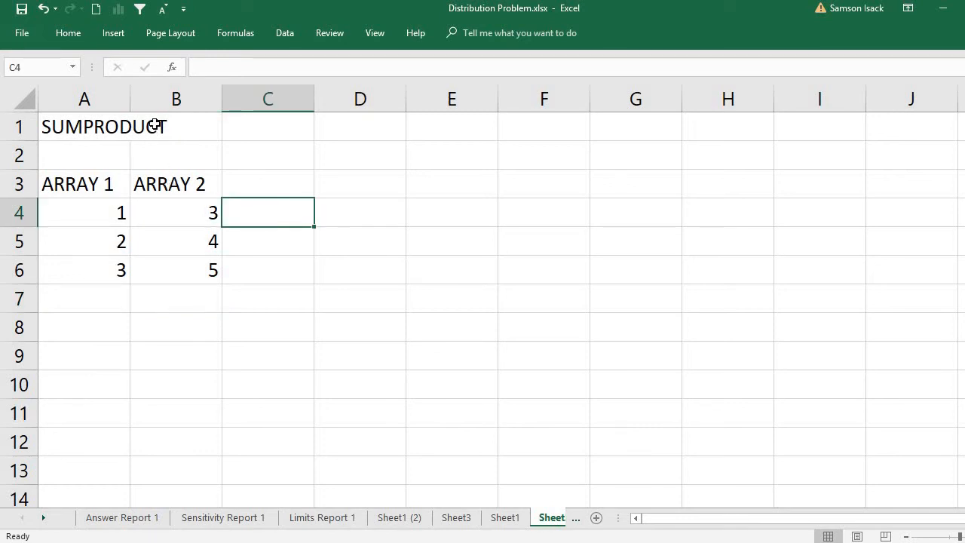
left_click(155, 126)
left_click(95, 131)
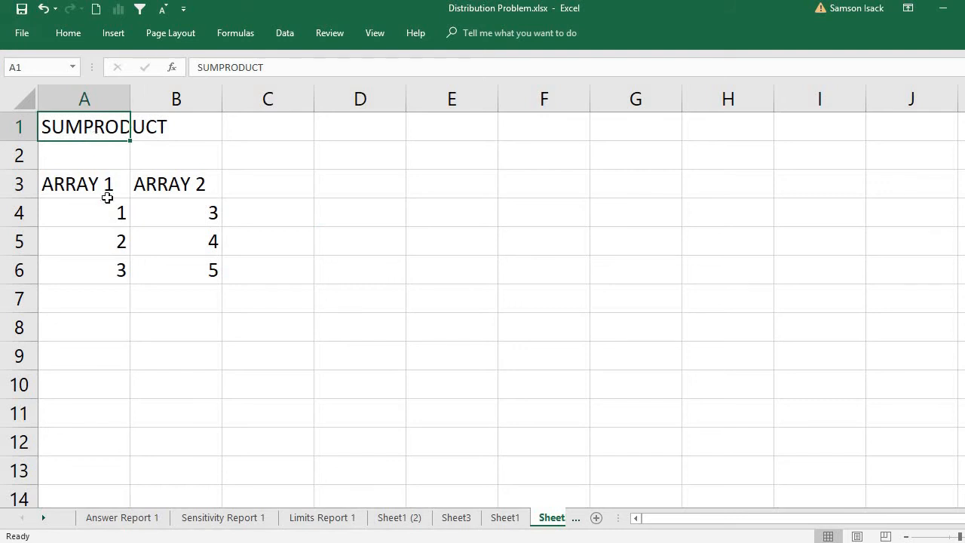
left_click_drag(109, 210, 120, 270)
left_click_drag(185, 216, 196, 272)
left_click(86, 215)
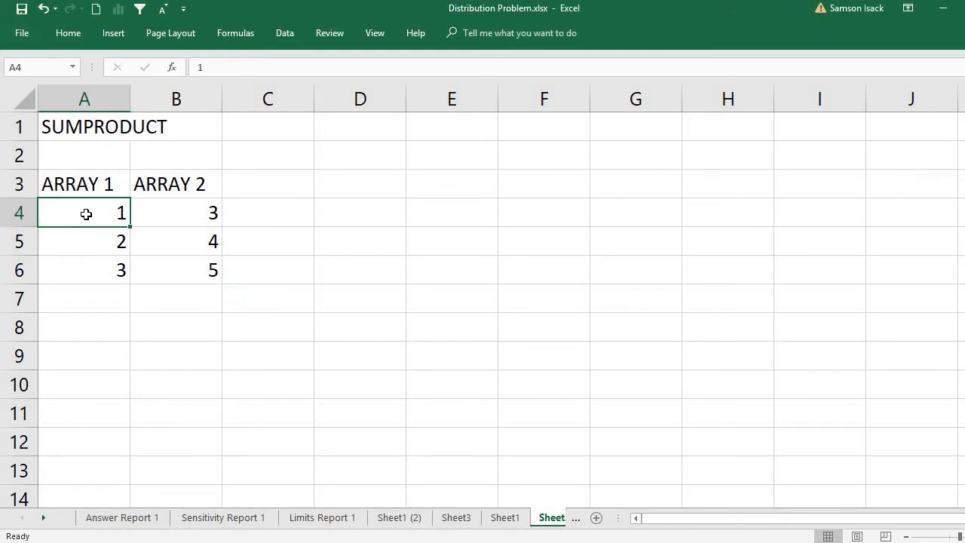
left_click(185, 212)
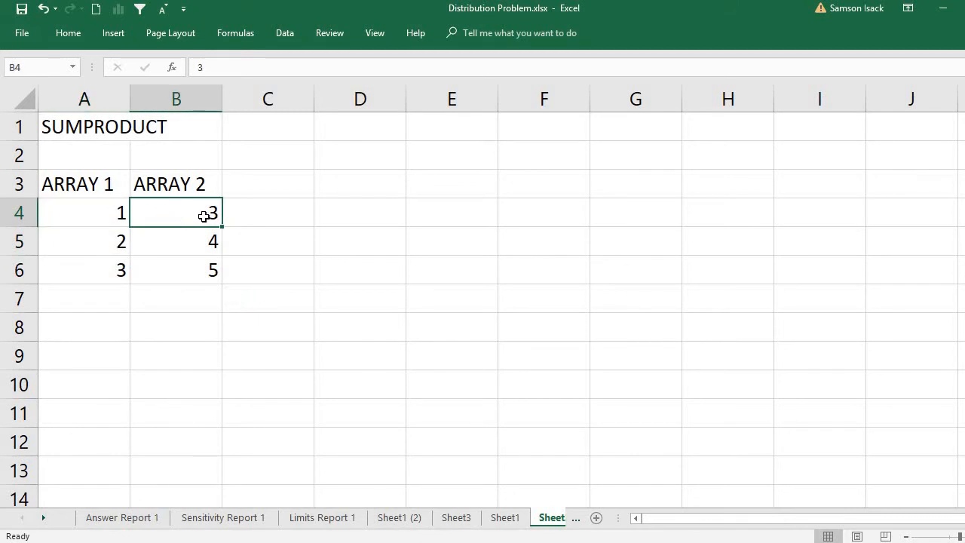
Multiply the first pair of array values in cell C4 with the formula =A4*B4
left_click(287, 219)
type("=")
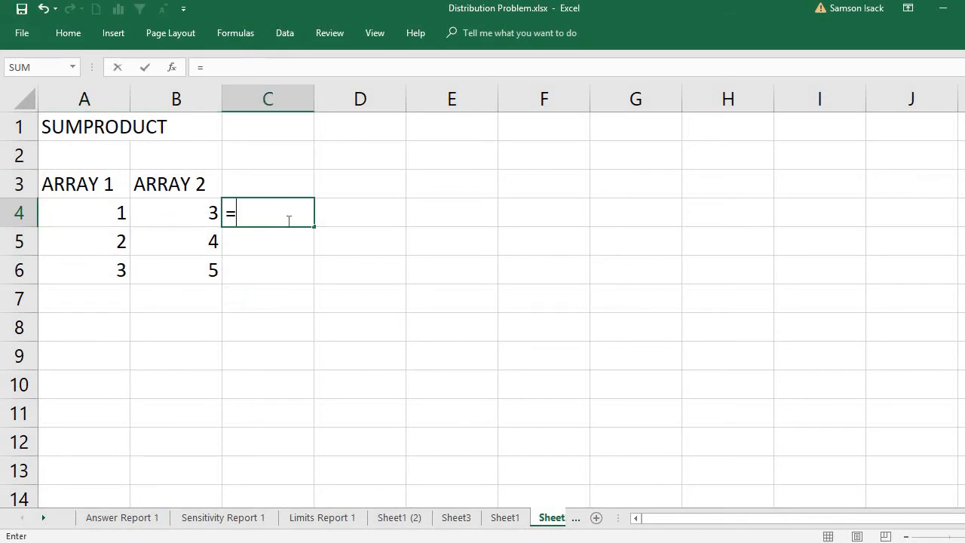
left_click(83, 212)
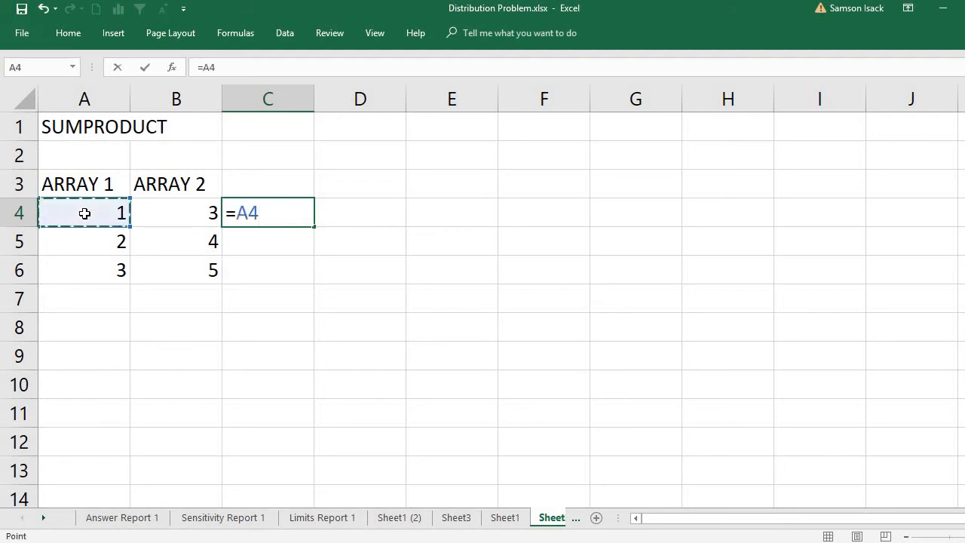
type("*")
left_click(168, 204)
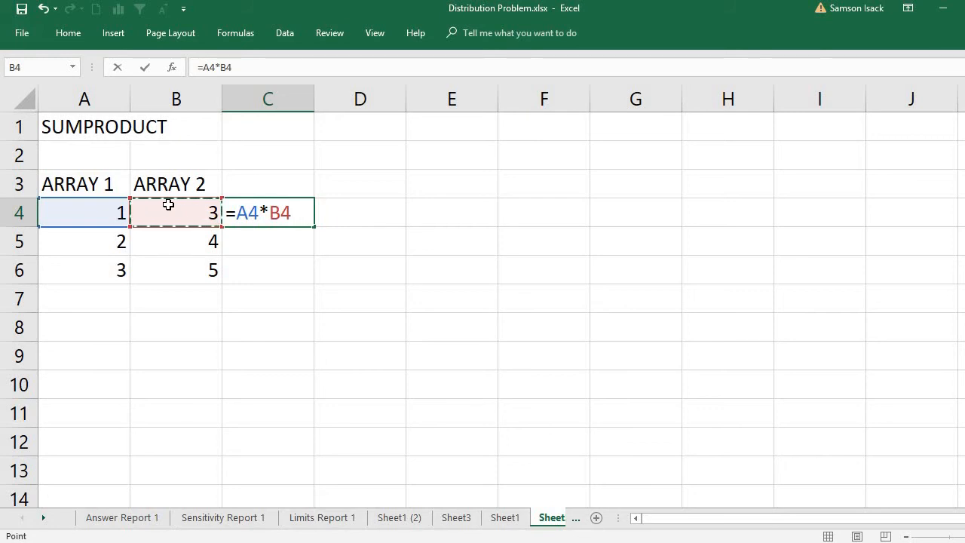
key("Return")
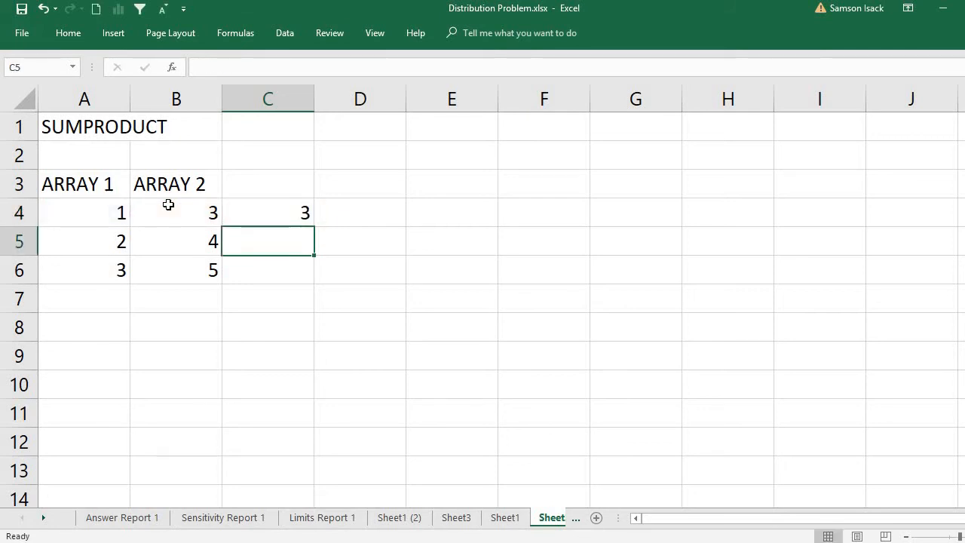
Multiply the second pair of array values in cell C5 with the formula =A5*B5
type("=")
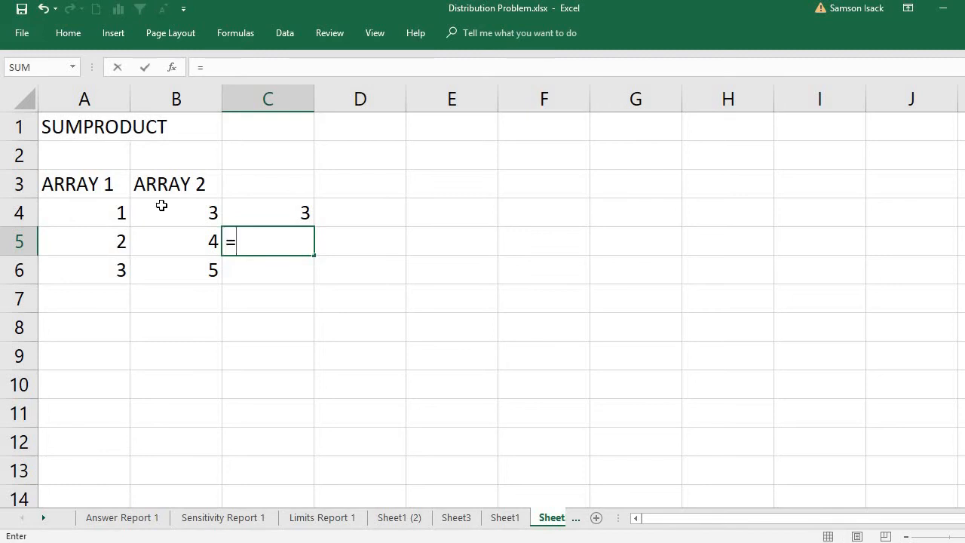
left_click(108, 243)
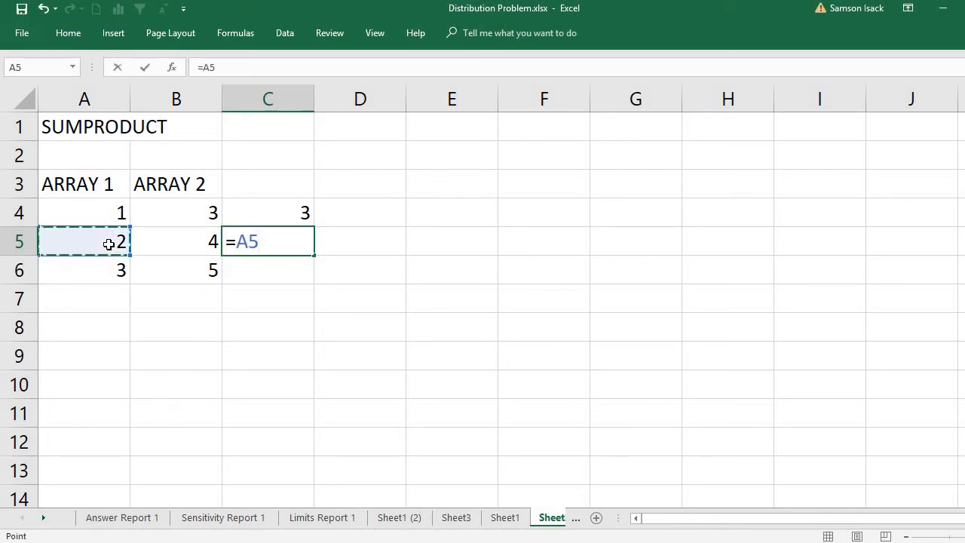
type("*")
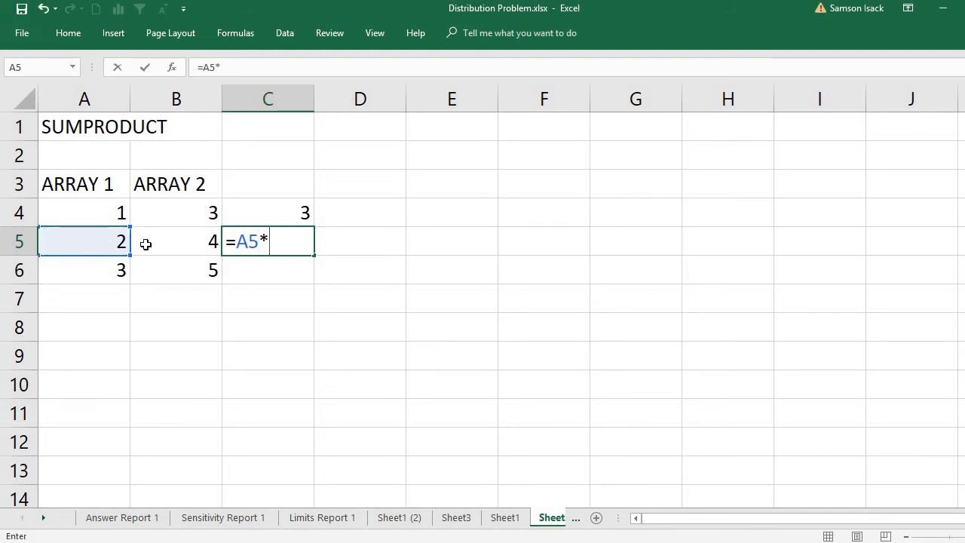
left_click(193, 233)
key("Return")
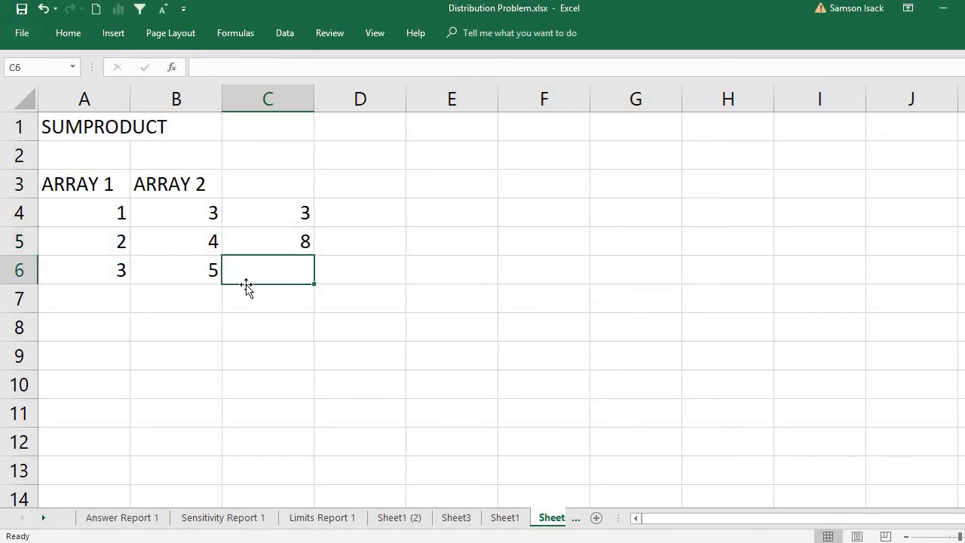
Multiply the third pair of array values in cell C6 with the formula =A6*B6
type("=")
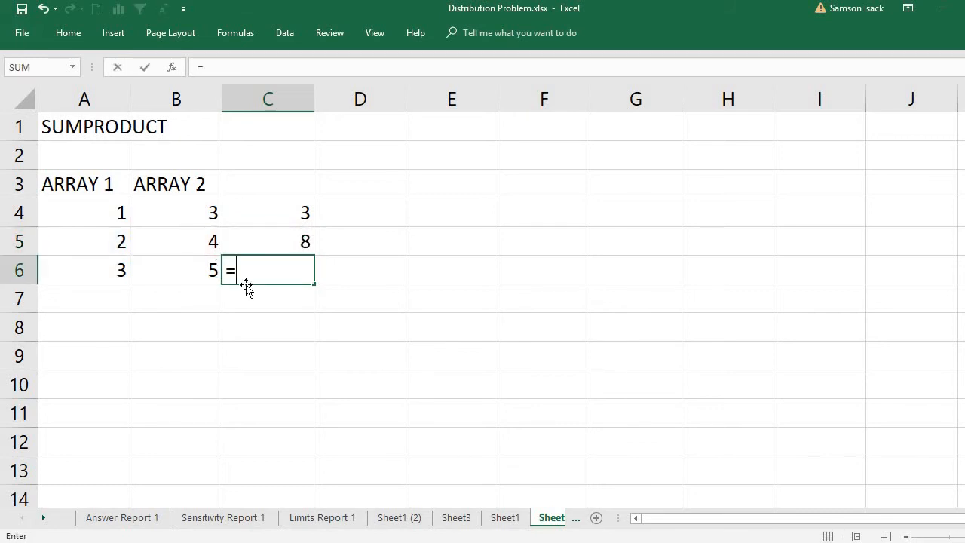
left_click(101, 274)
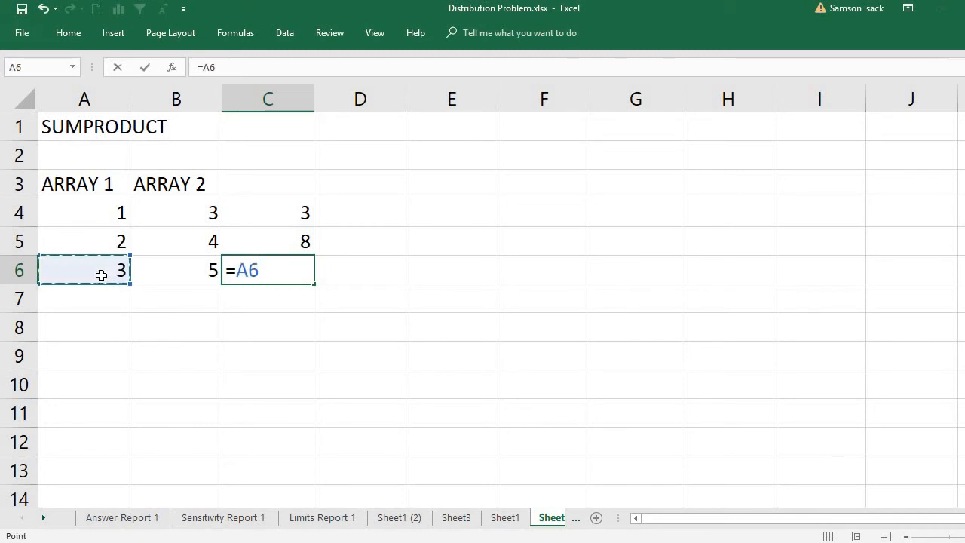
type("*")
left_click(201, 272)
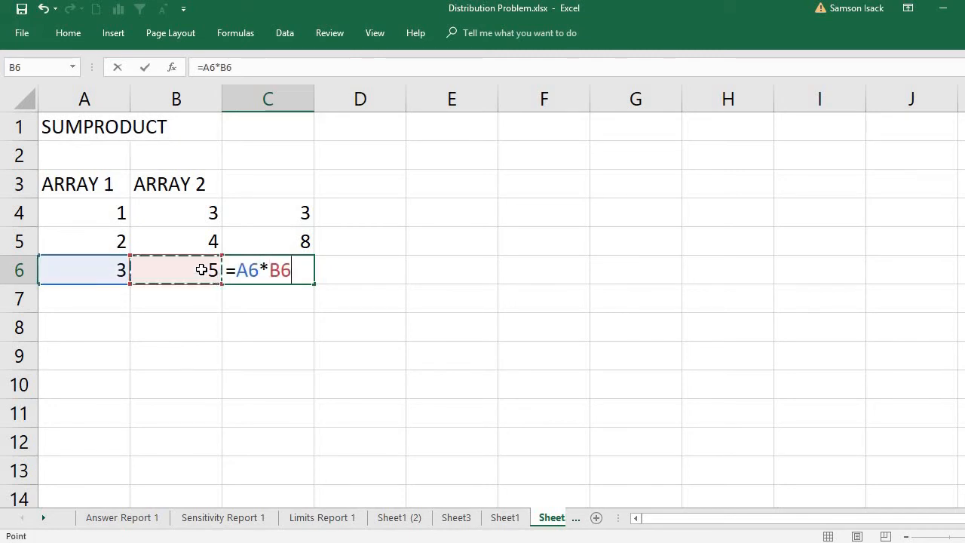
key("Return")
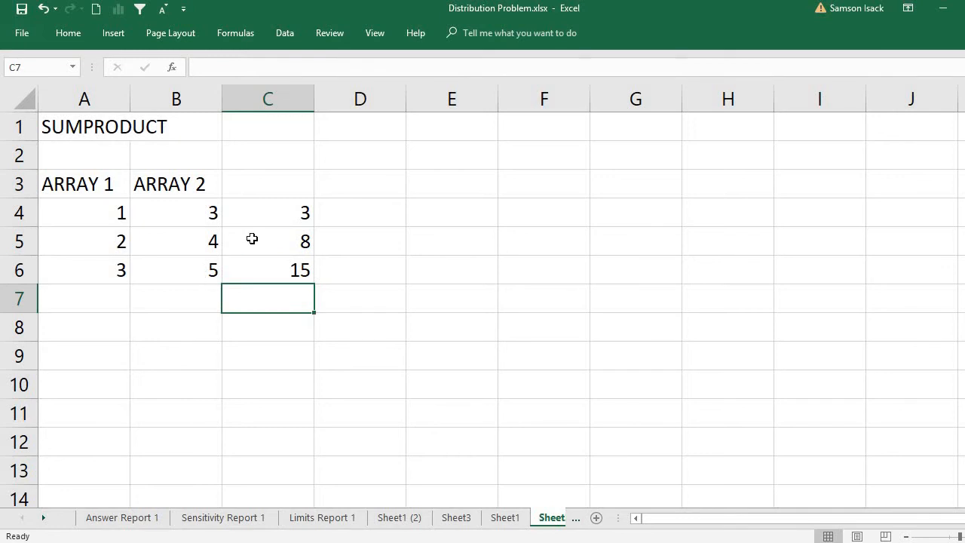
Add up the three products in cell C7 with the formula =SUM(C4:C6)
left_click(270, 210)
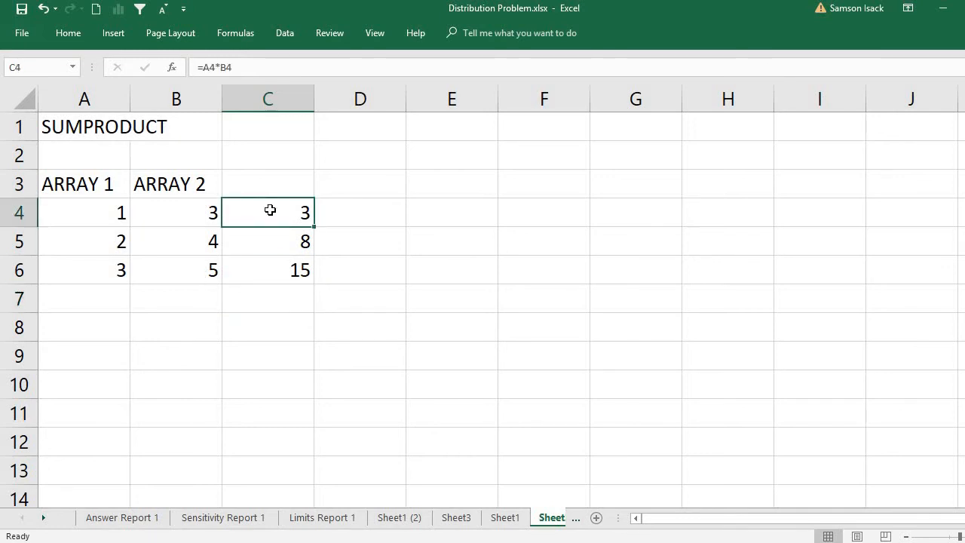
left_click(275, 241)
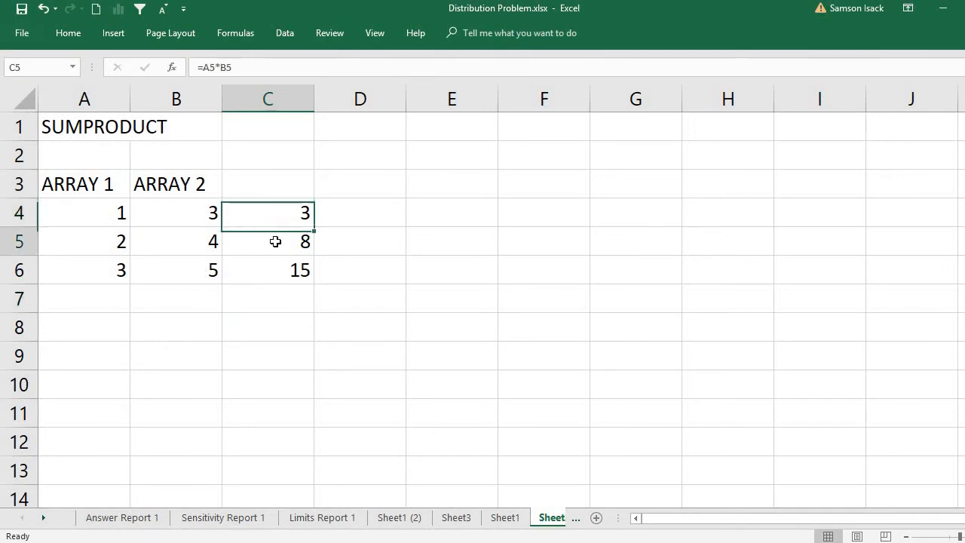
left_click(281, 266)
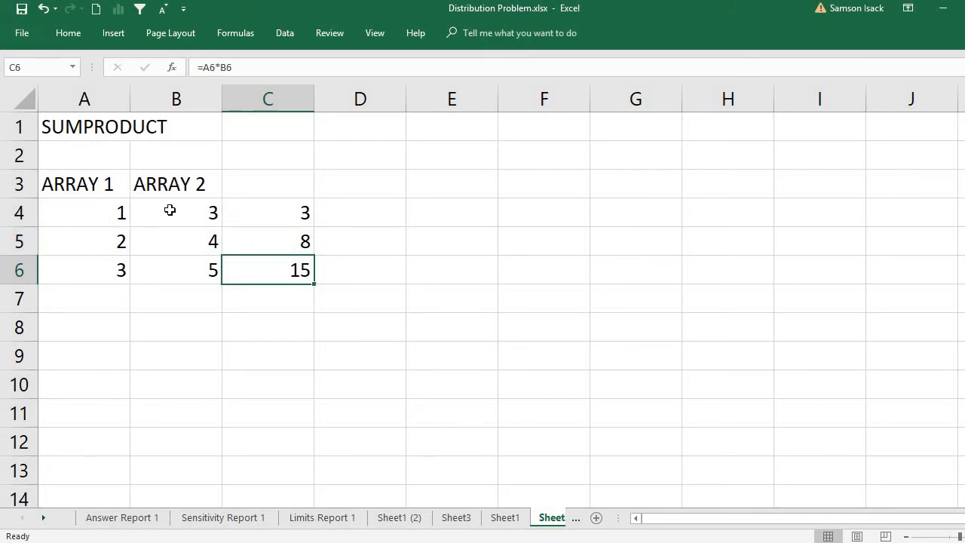
left_click(270, 300)
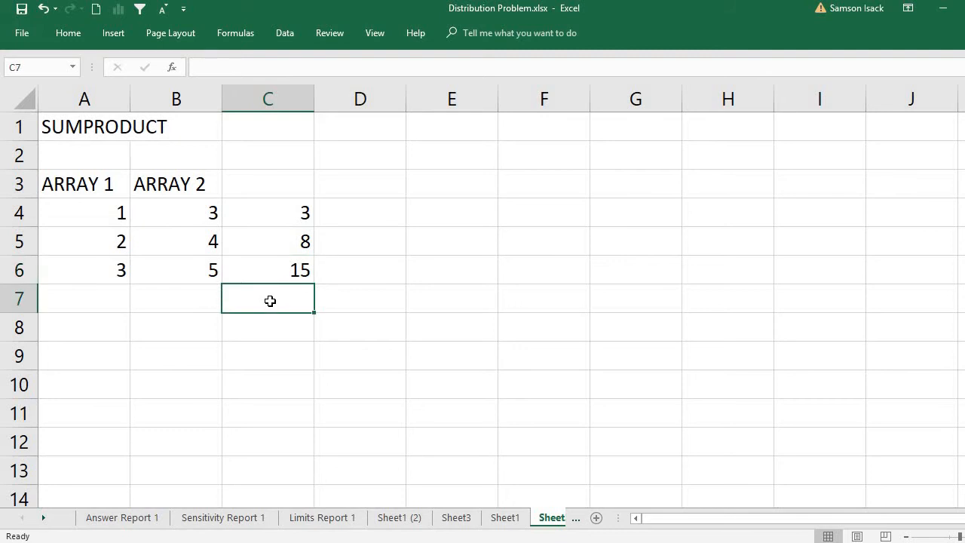
type("=")
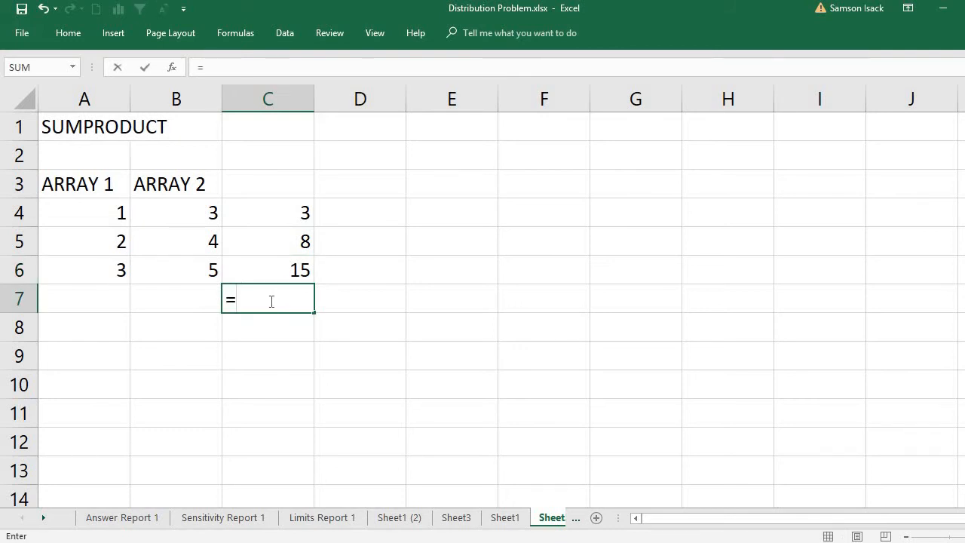
type("S?UM")
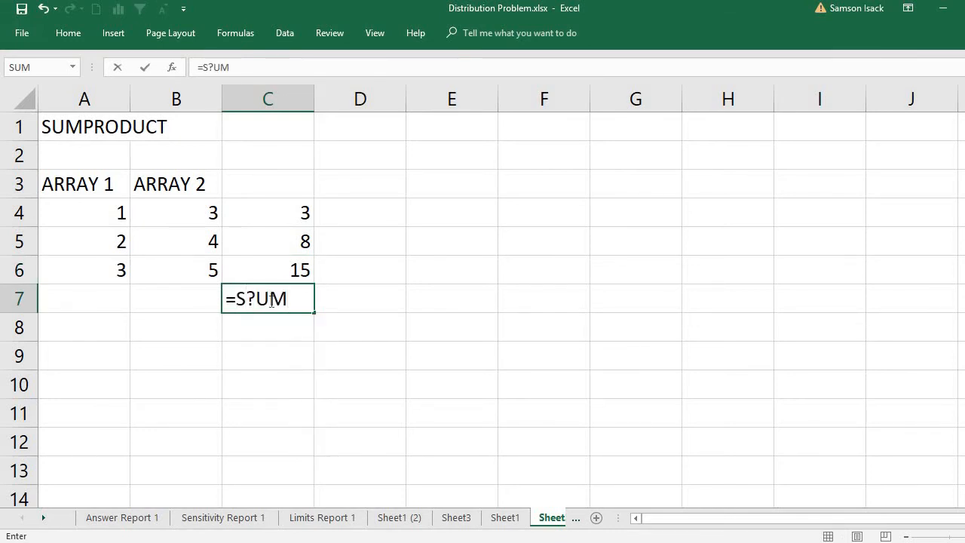
key("BackSpace")
key("BackSpace")
key("BackSpace")
type("UM(")
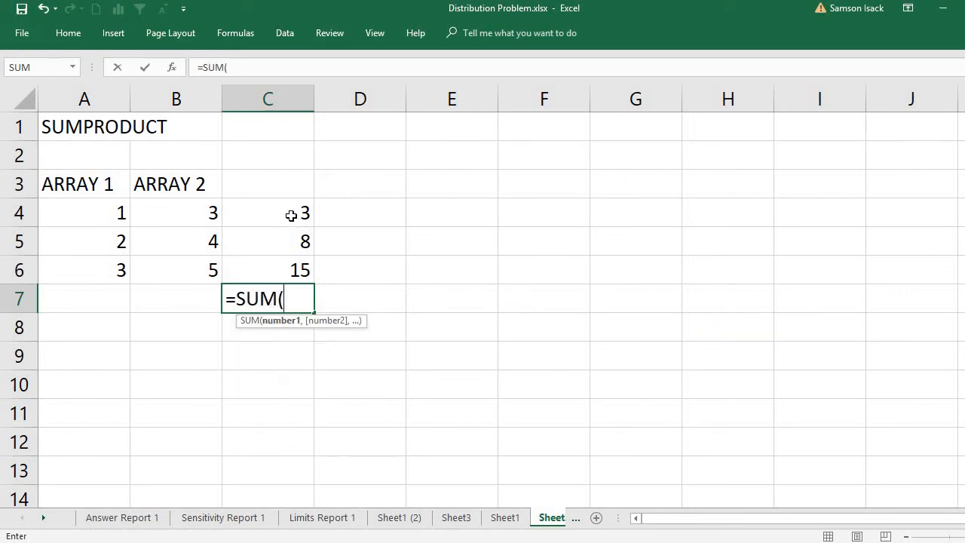
left_click_drag(287, 213, 300, 269)
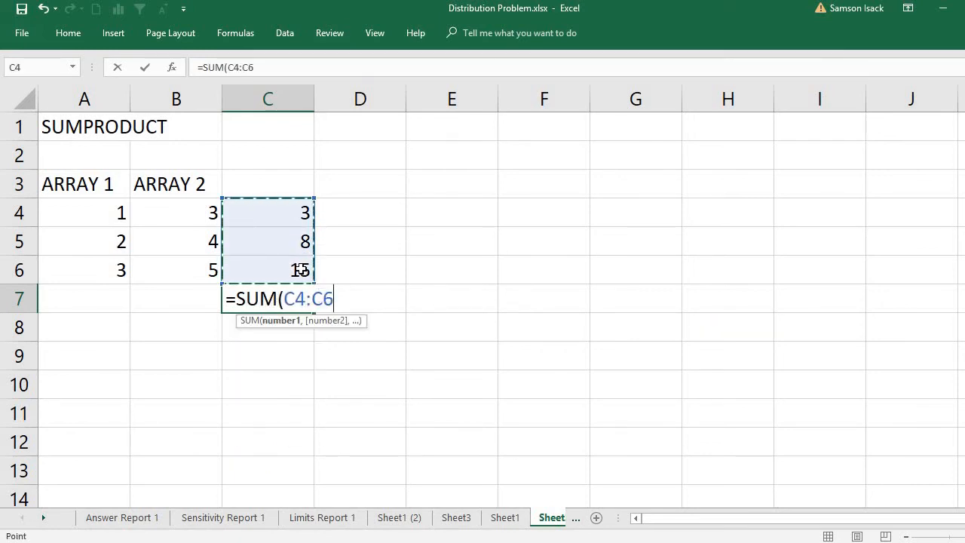
type(")")
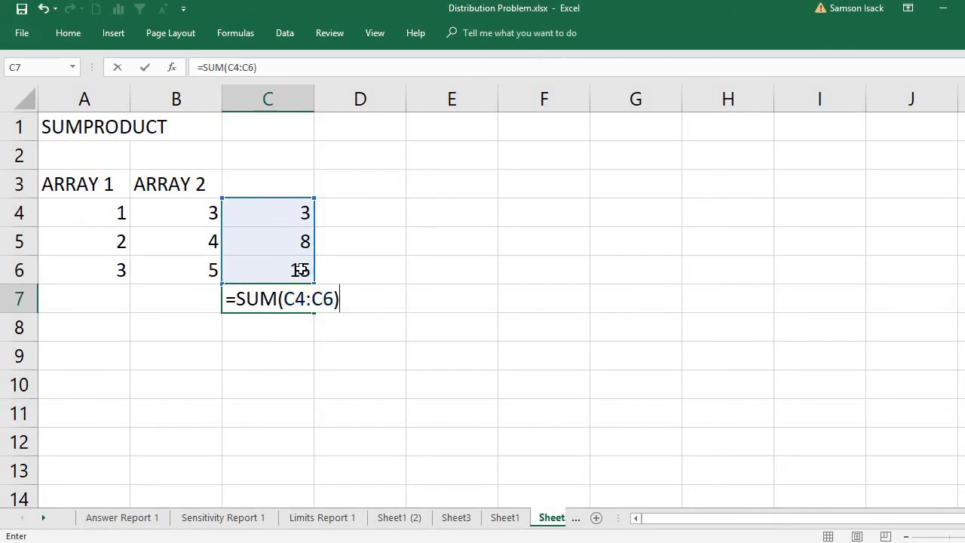
key("Return")
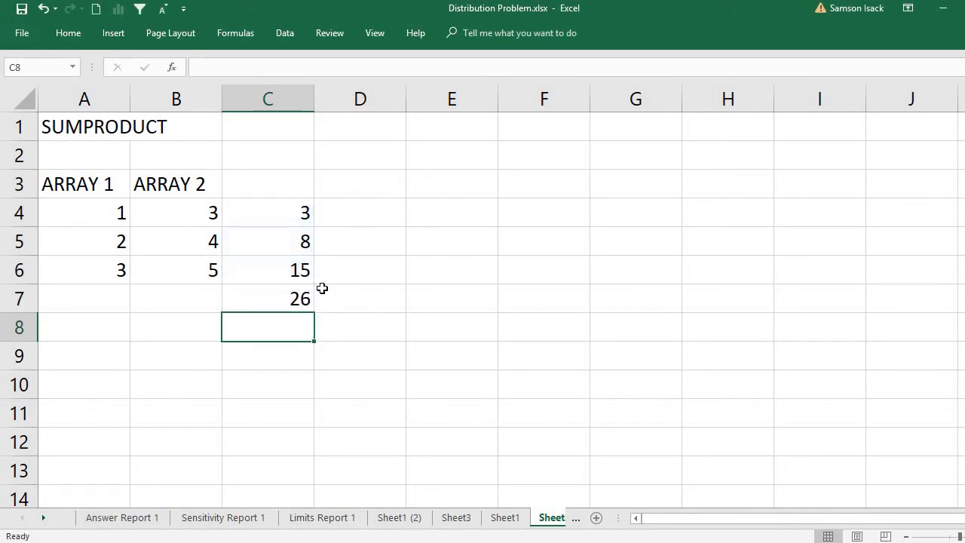
left_click(278, 304)
Calculate the sum of products of both arrays in cell A8 with the formula =SUMPRODUCT(A4:A6,B4:B6)
left_click(90, 333)
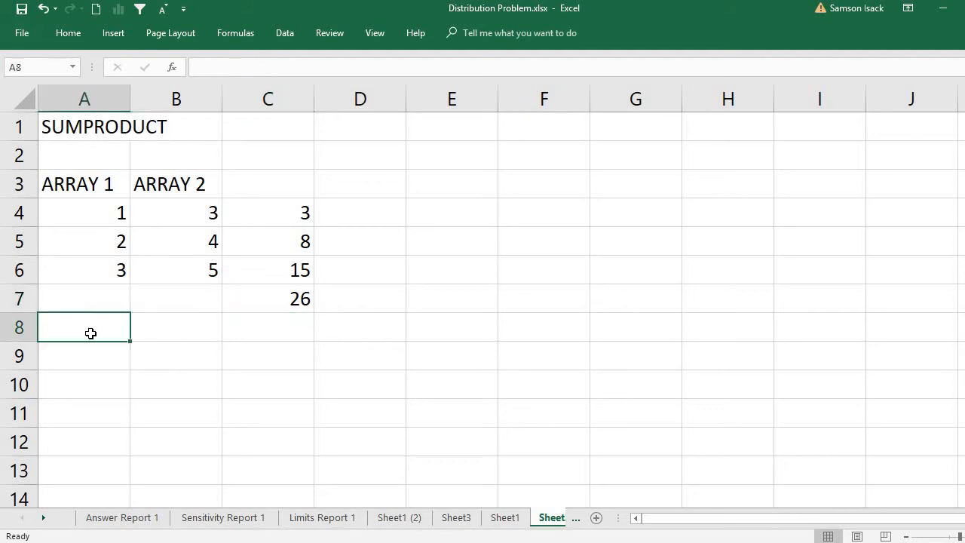
type("=")
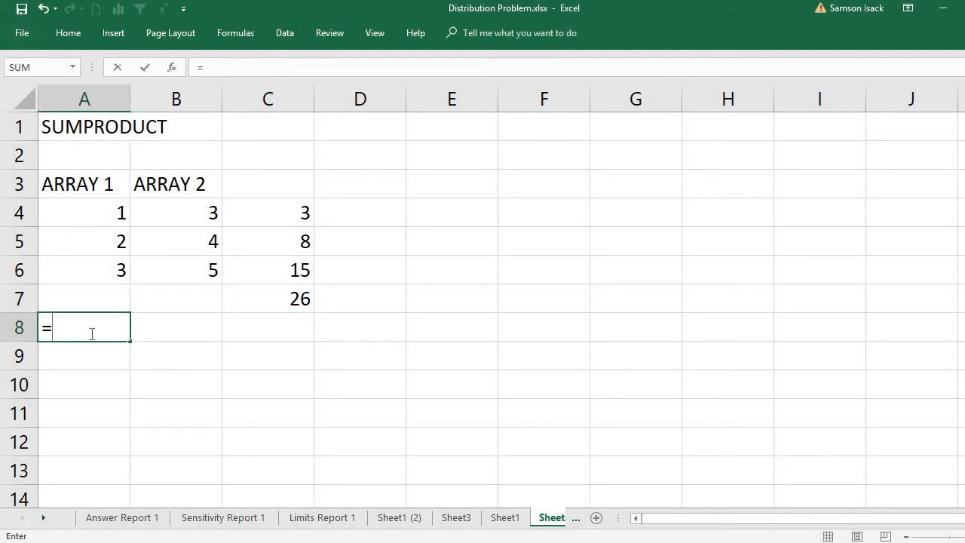
type("SUM")
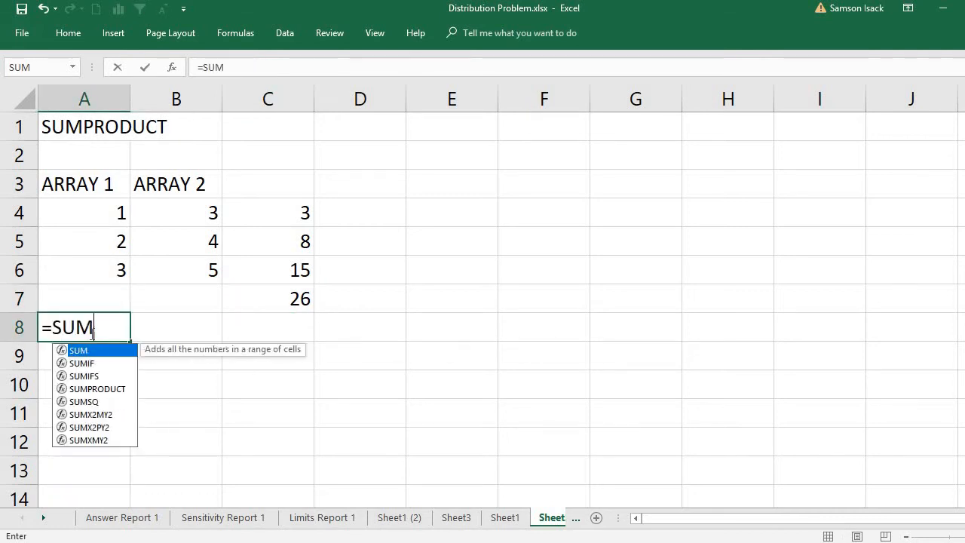
type("P")
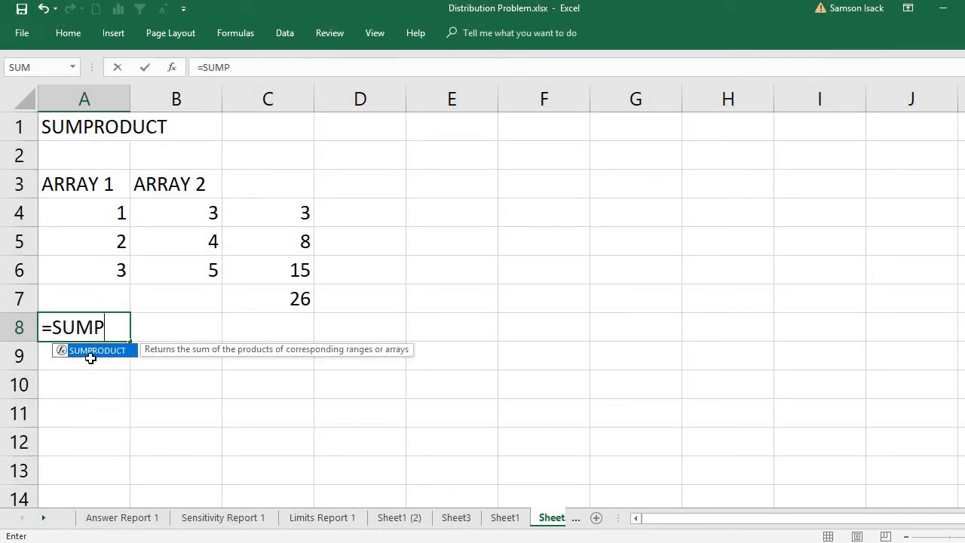
double_click(93, 351)
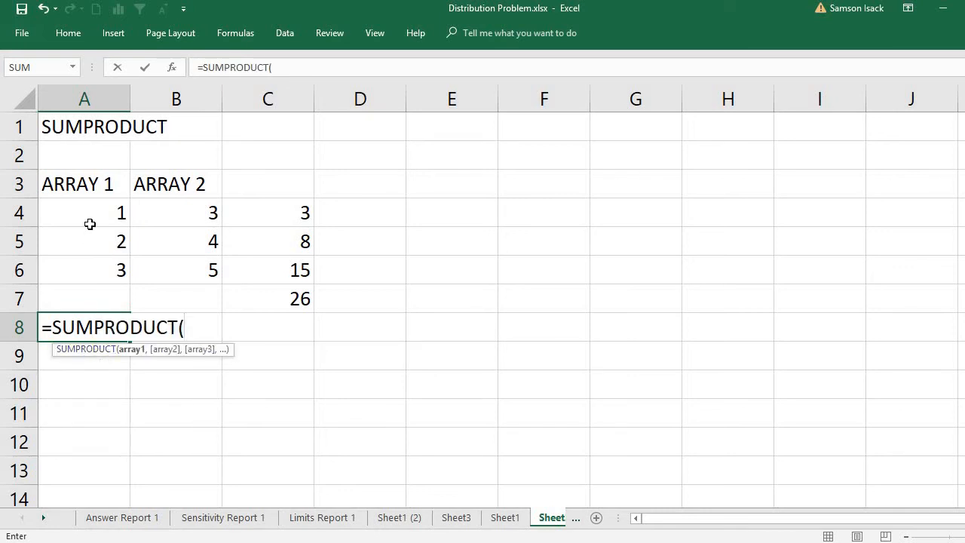
left_click_drag(94, 215, 88, 264)
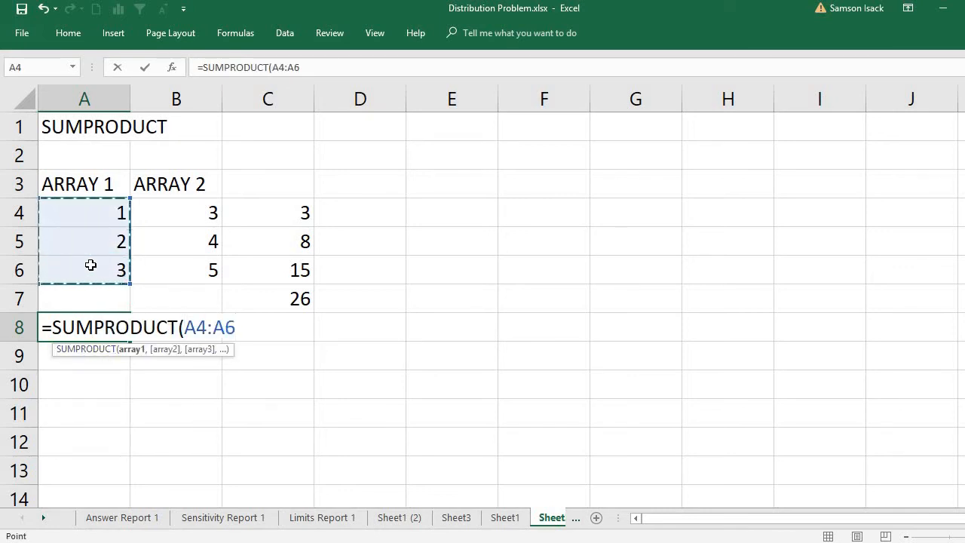
type(",")
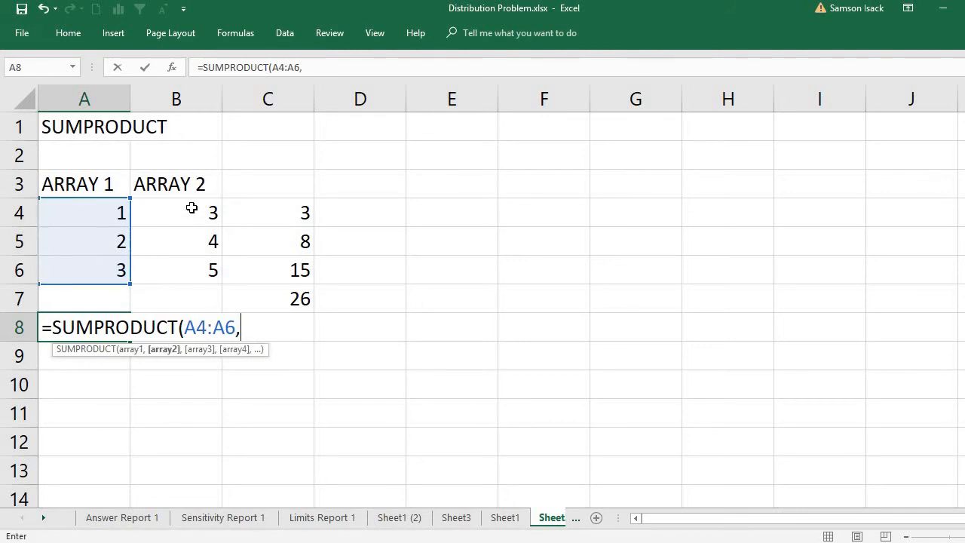
left_click_drag(191, 208, 201, 267)
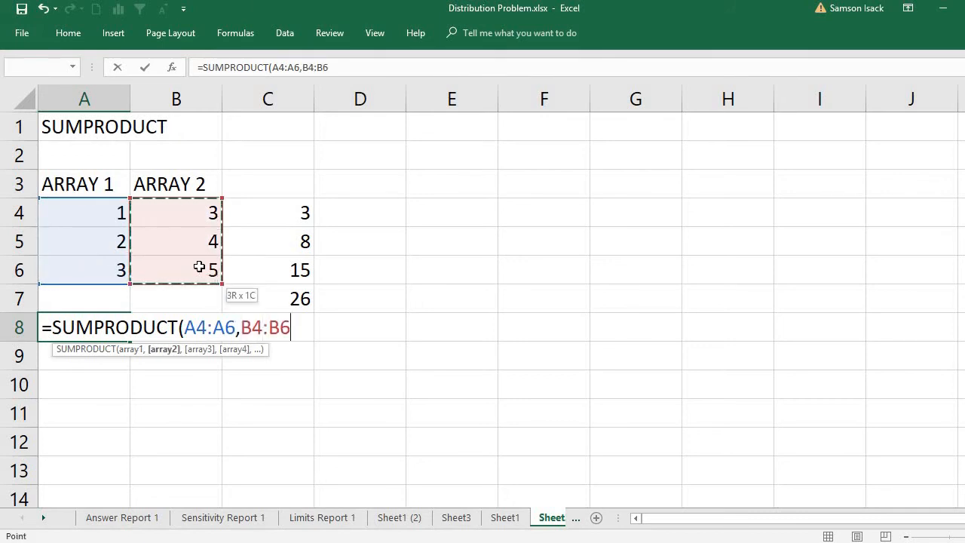
type(")")
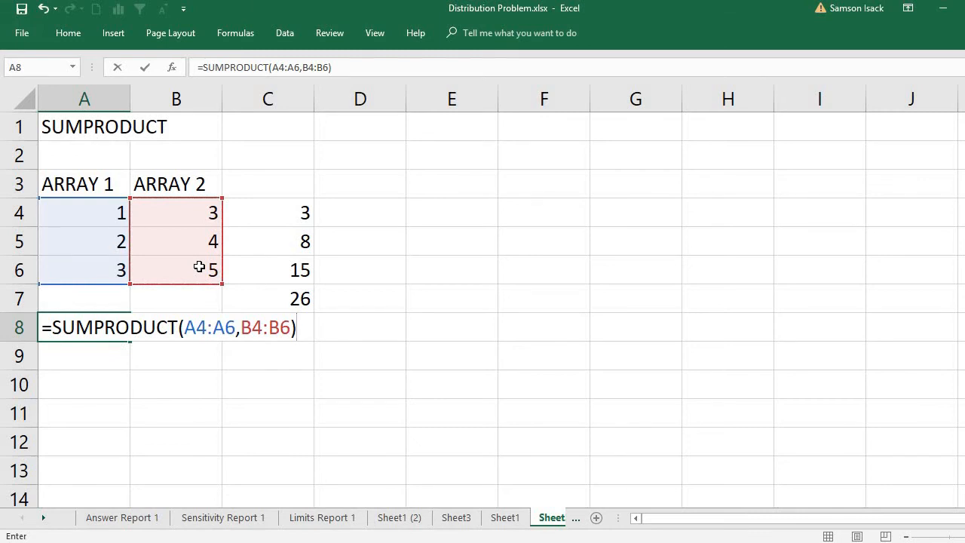
key("Return")
left_click(99, 328)
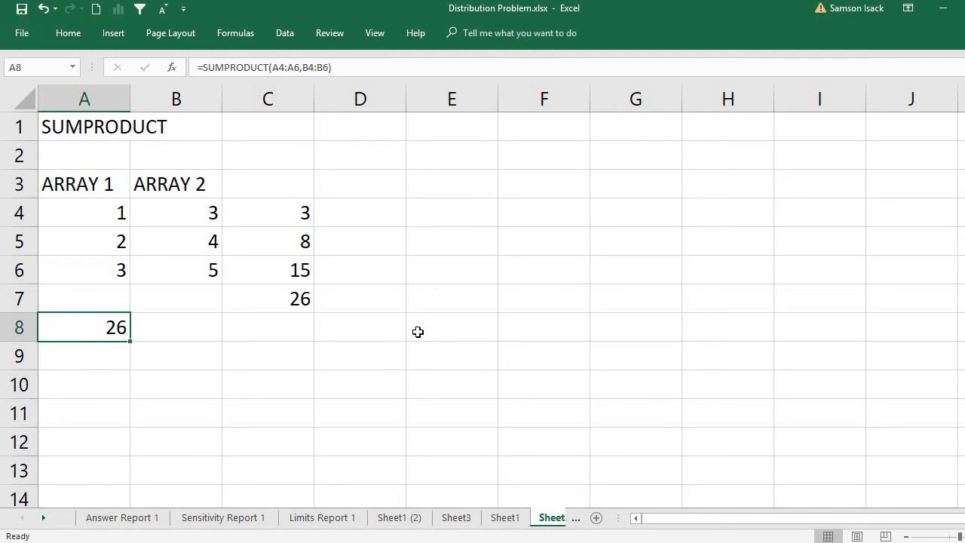
Return to Sheet1 and compare Plant A's unit costs in the cost table with its shipment cells J5 to L5
left_click(505, 518)
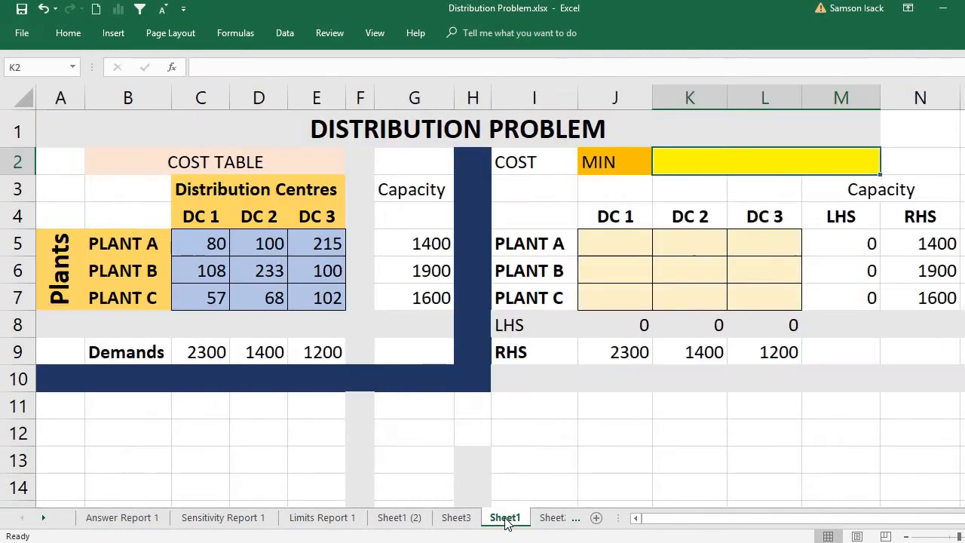
left_click(202, 240)
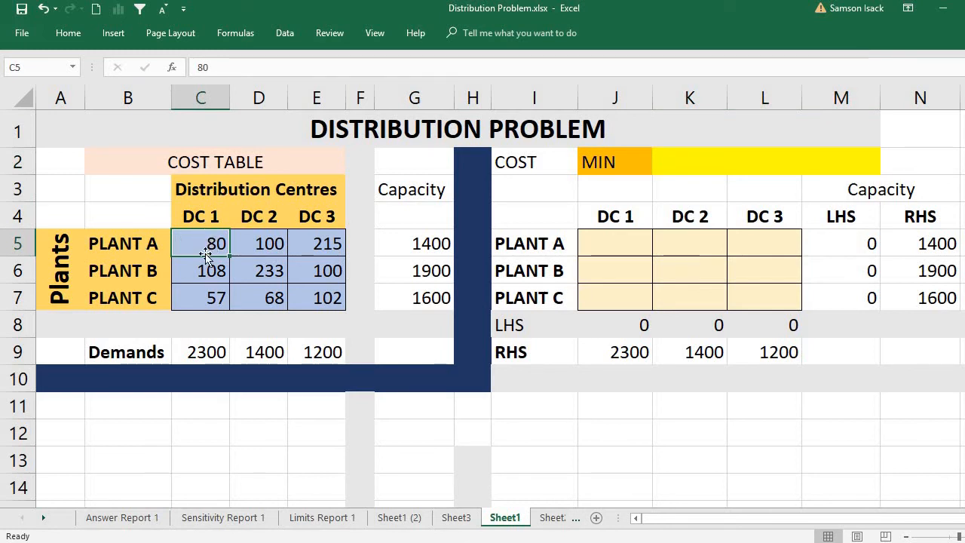
left_click(622, 239)
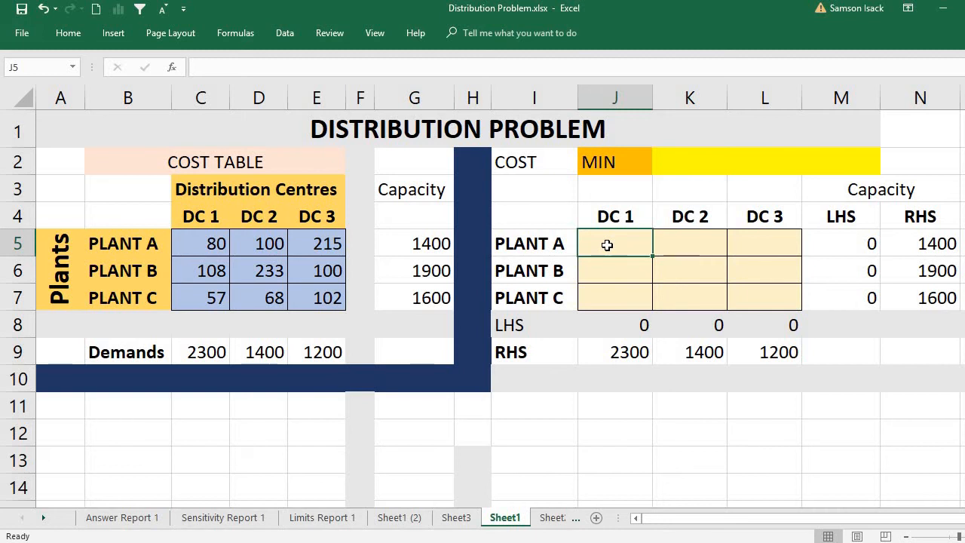
left_click(205, 242)
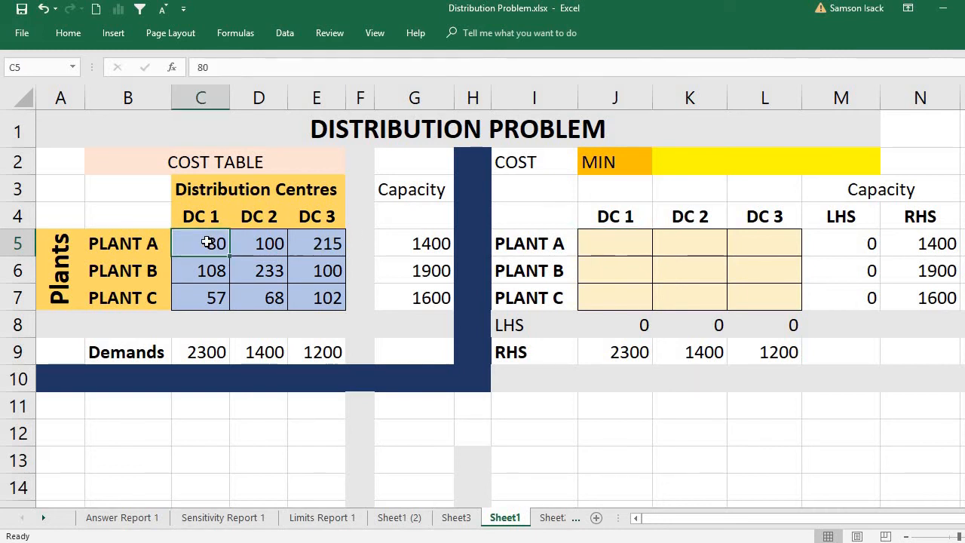
left_click(616, 243)
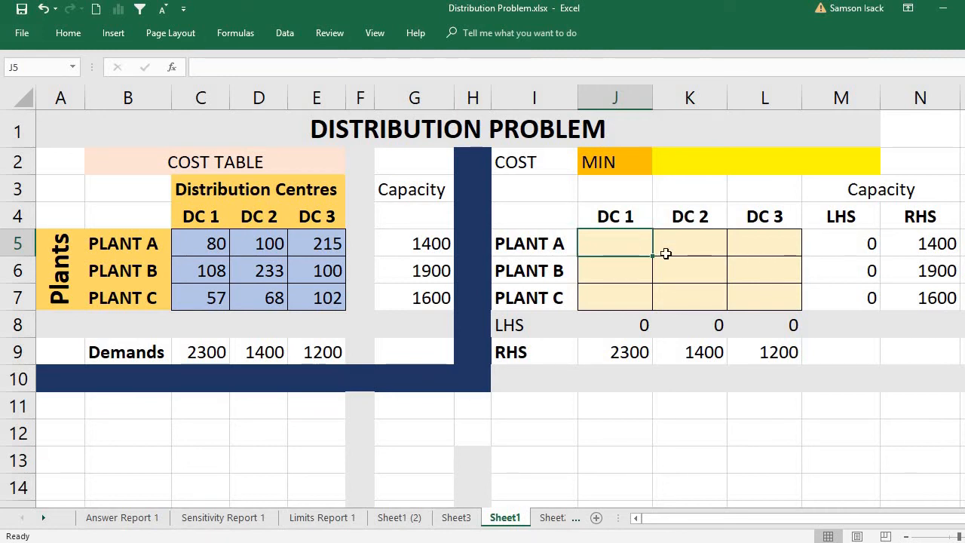
left_click(691, 245)
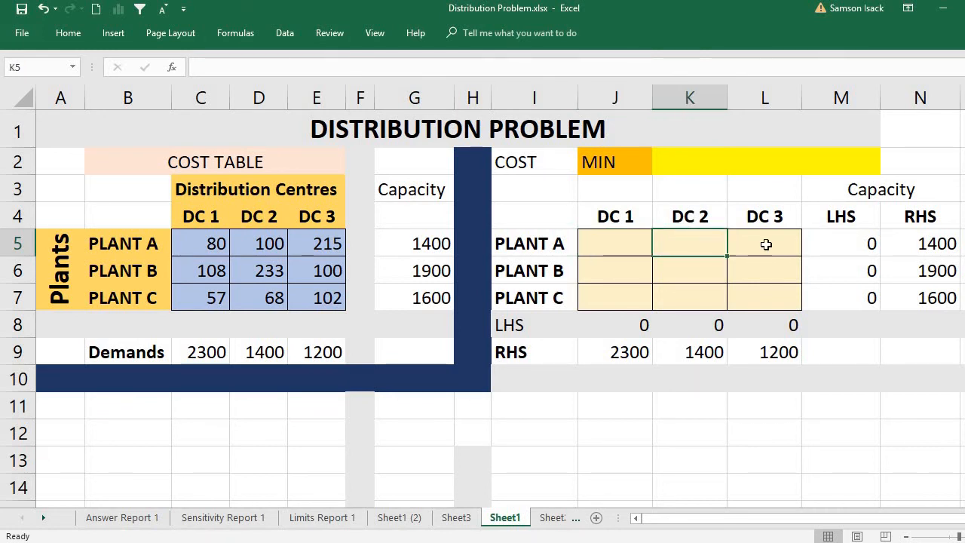
left_click(765, 244)
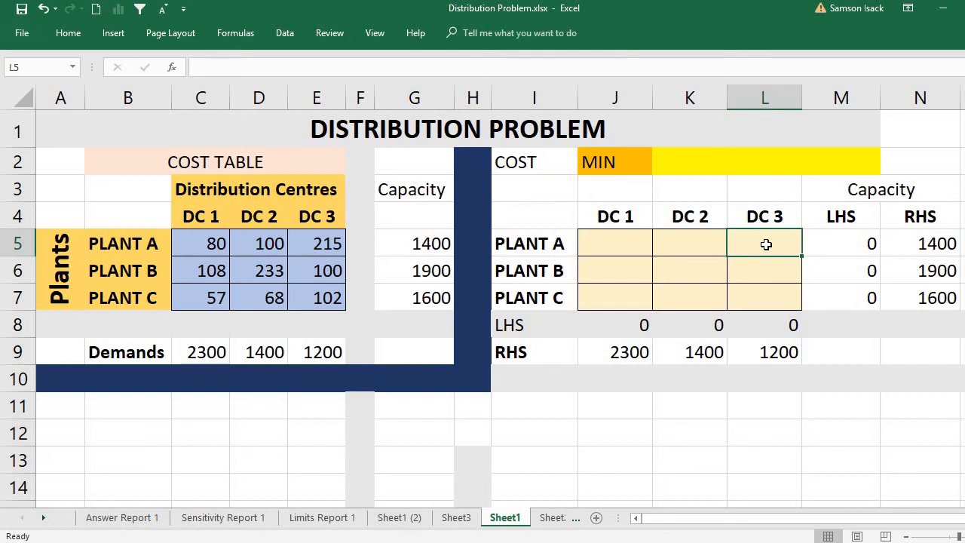
left_click(605, 246)
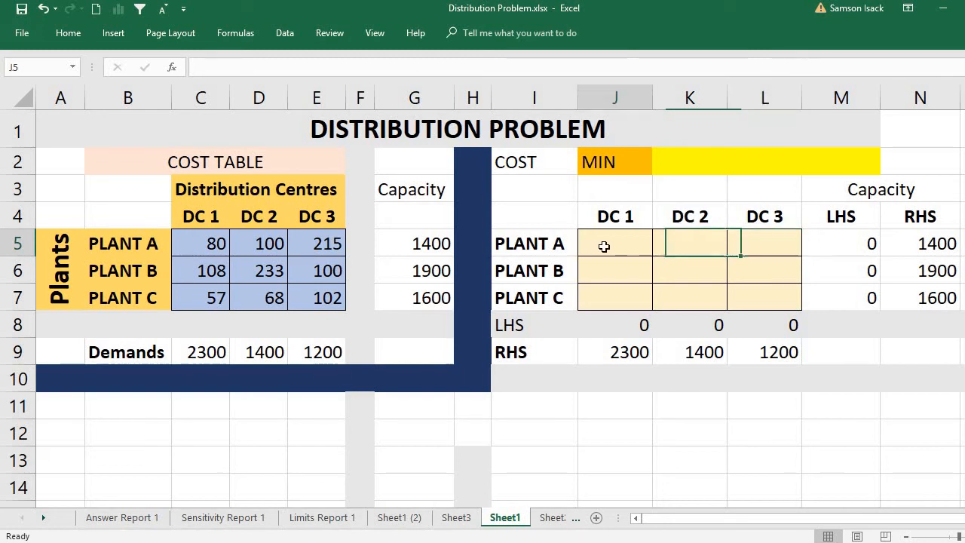
left_click(217, 244)
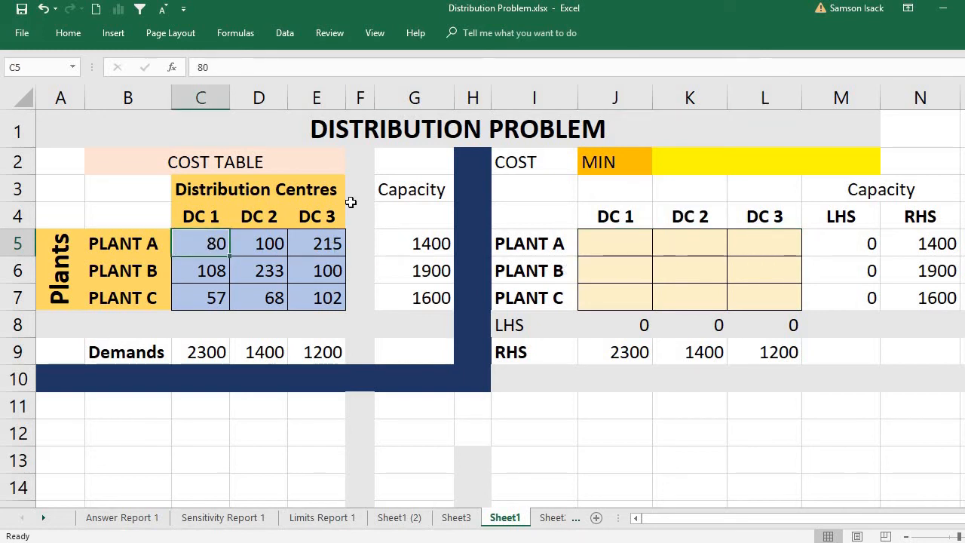
left_click(599, 248)
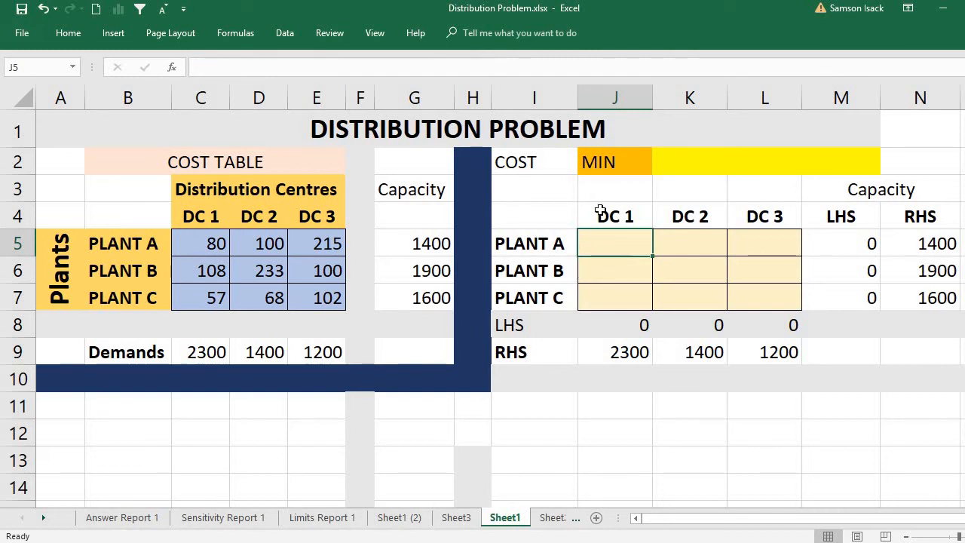
left_click(631, 166)
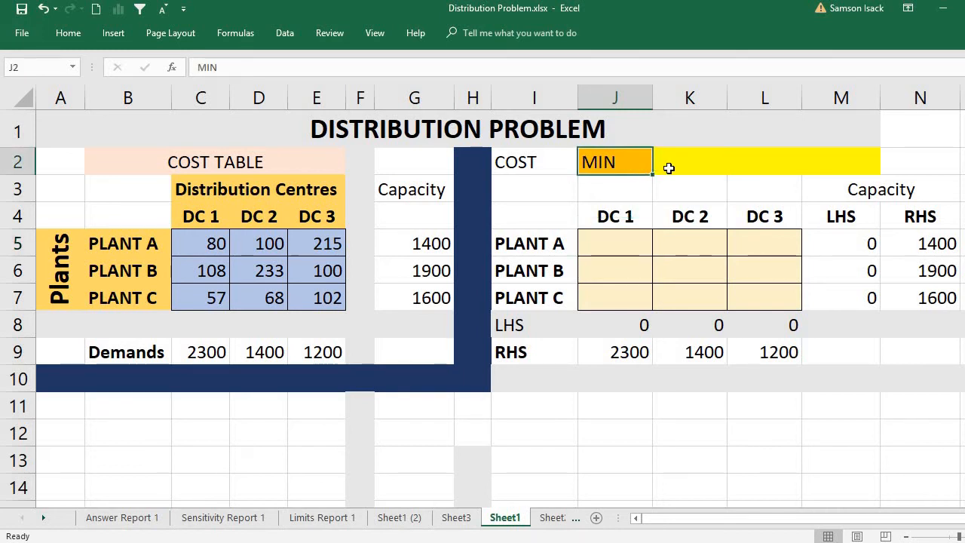
left_click(669, 167)
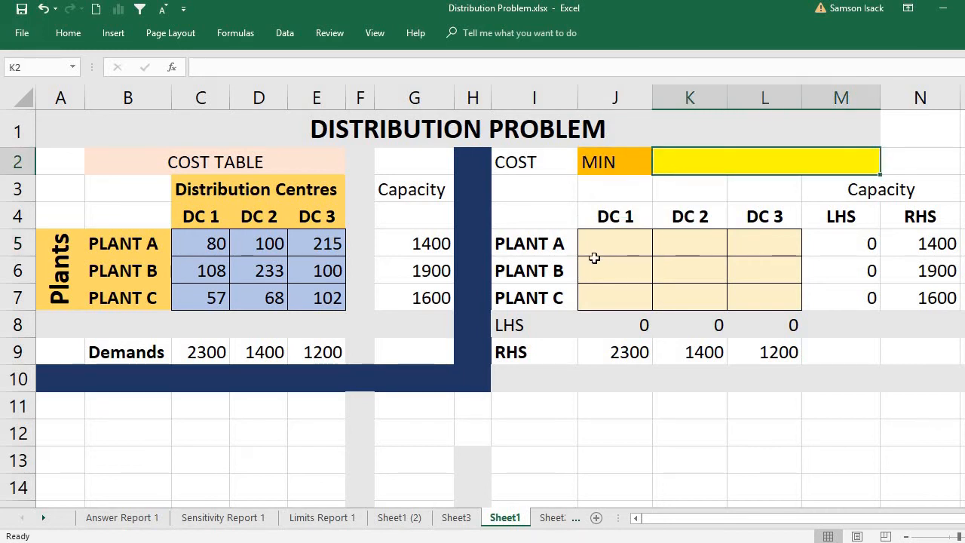
type("=")
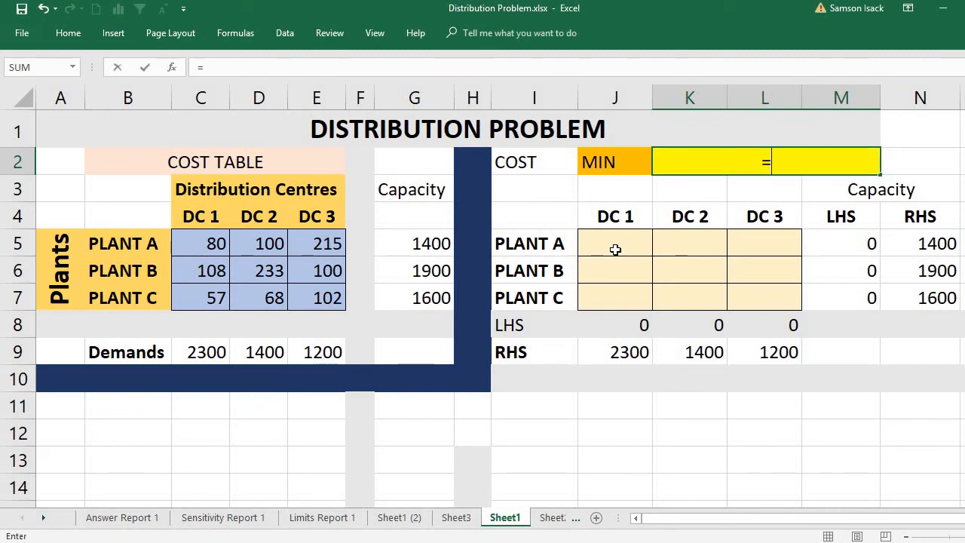
left_click(214, 238)
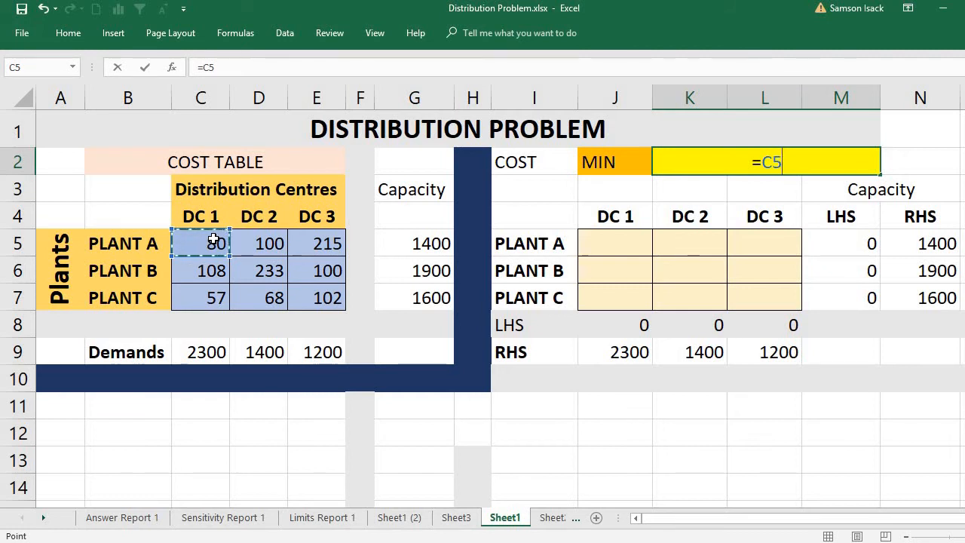
type("*")
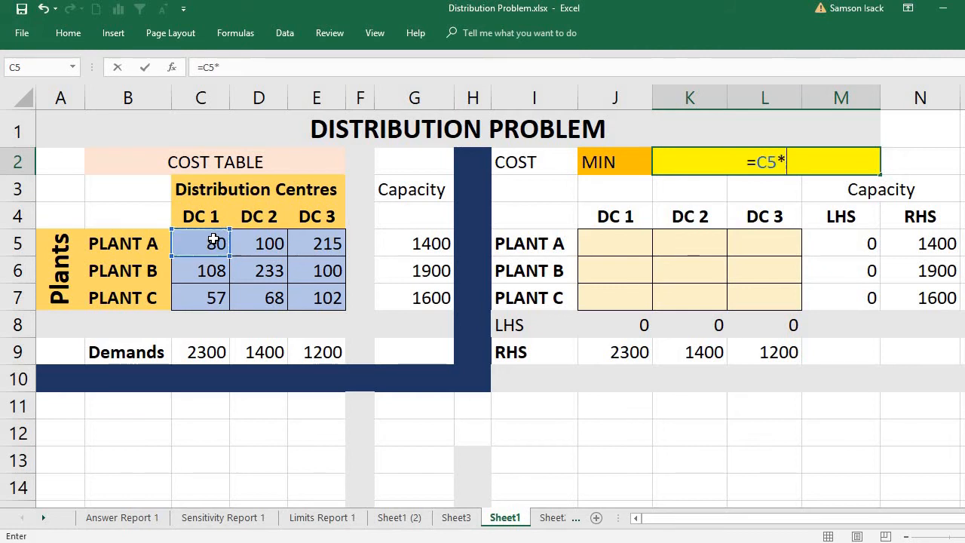
left_click(612, 247)
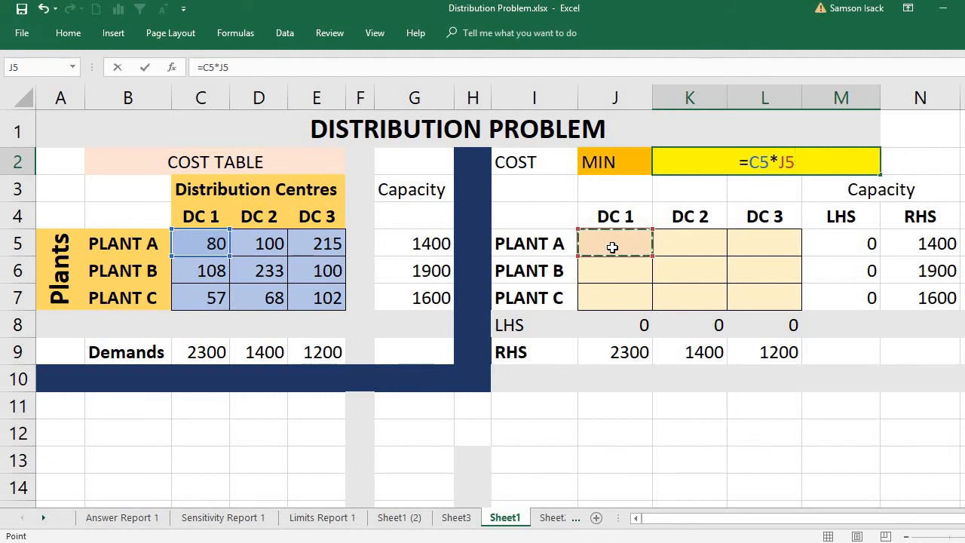
type("+")
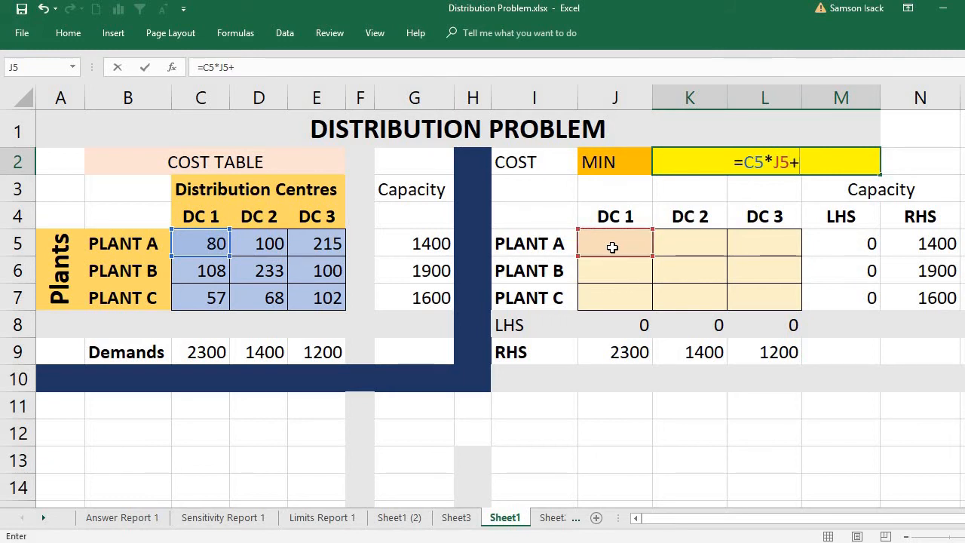
left_click(269, 245)
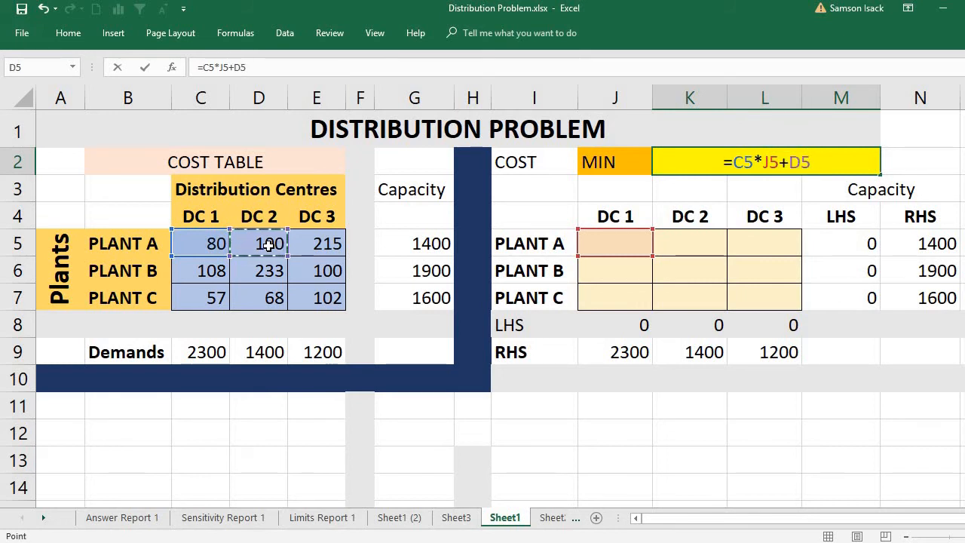
type("*")
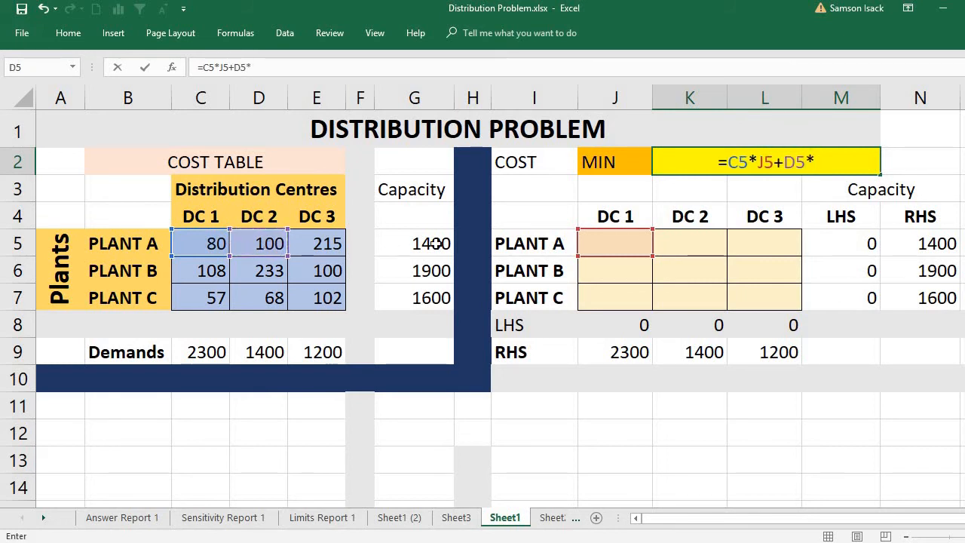
left_click(714, 242)
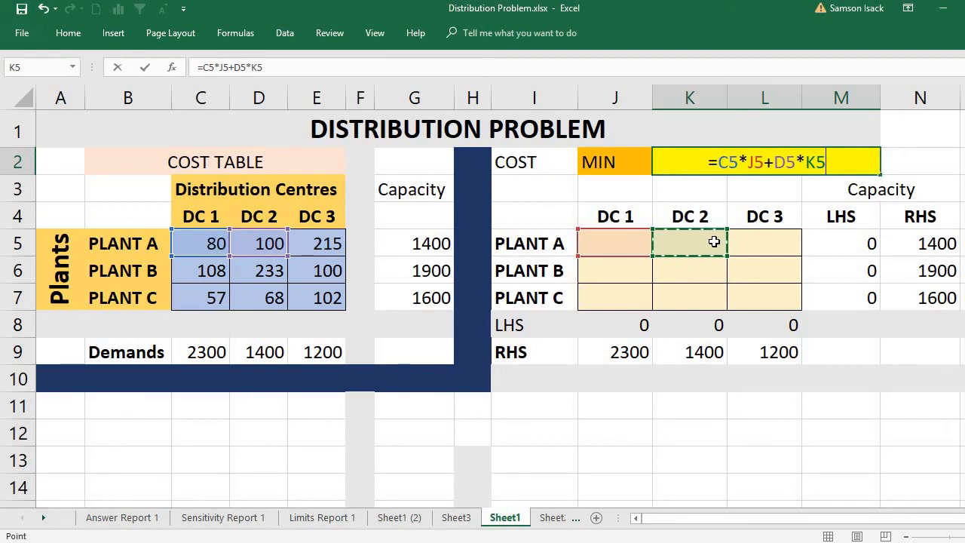
type("+")
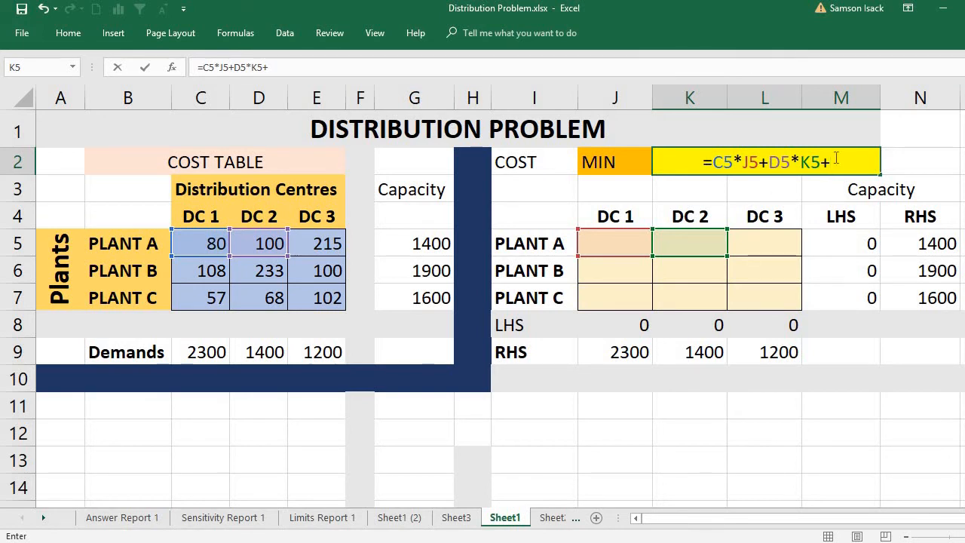
left_click_drag(740, 150, 655, 142)
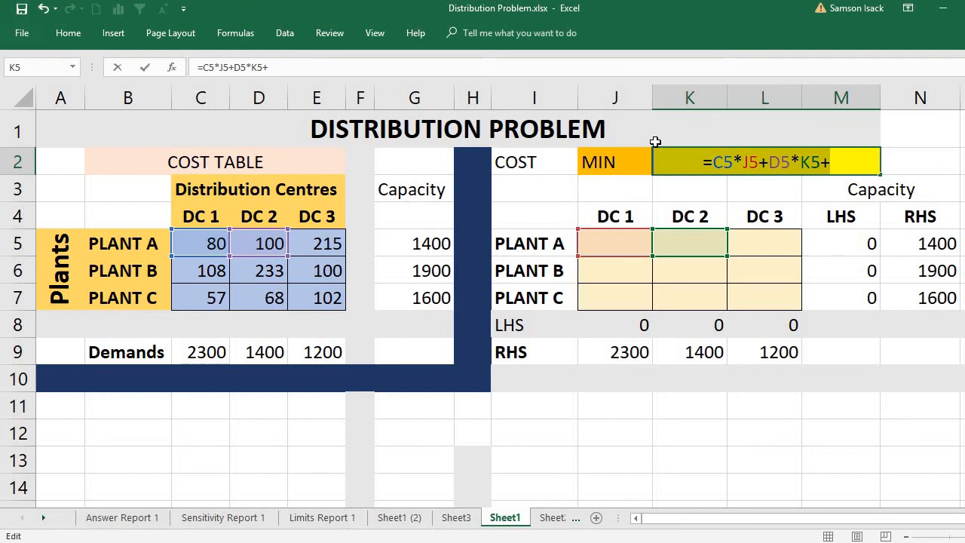
key("BackSpace")
Calculate the total cost in cell K2 from the cost table and the shipment cells with the formula =SUMPRODUCT(C5:E7,J5:L7)
type("=")
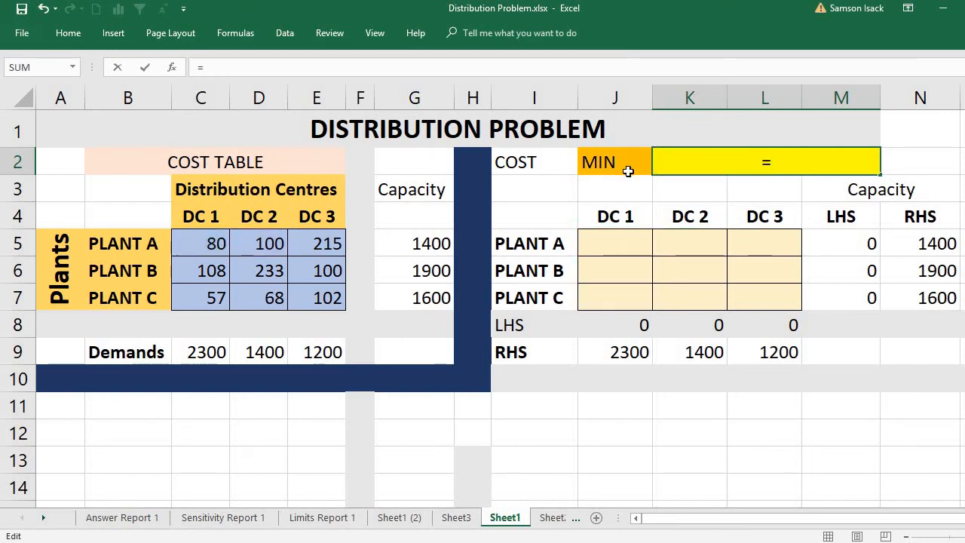
type("S")
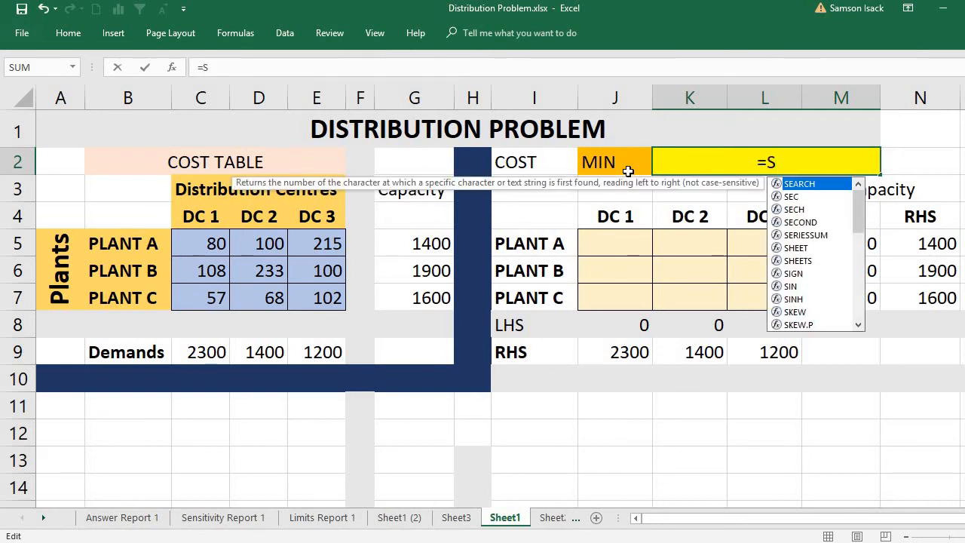
type("UMP")
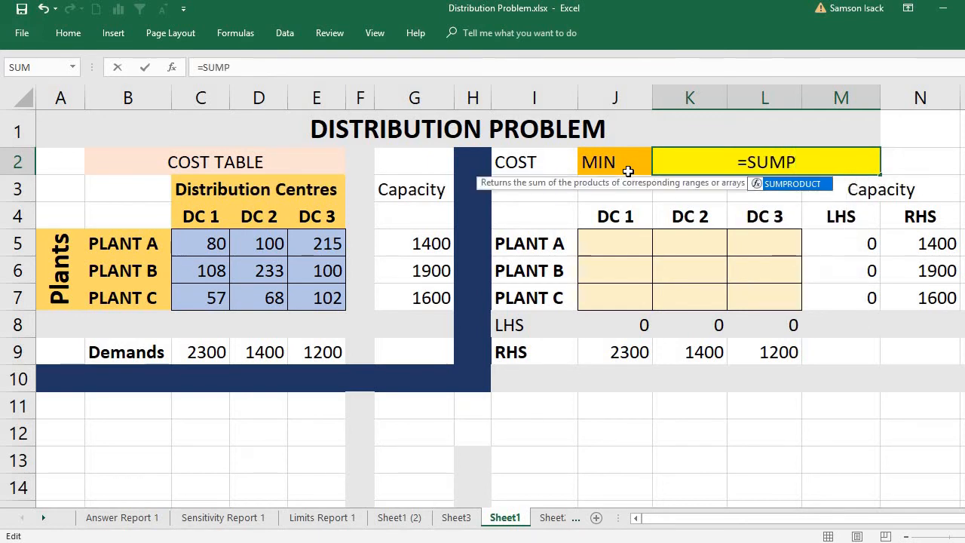
type("R")
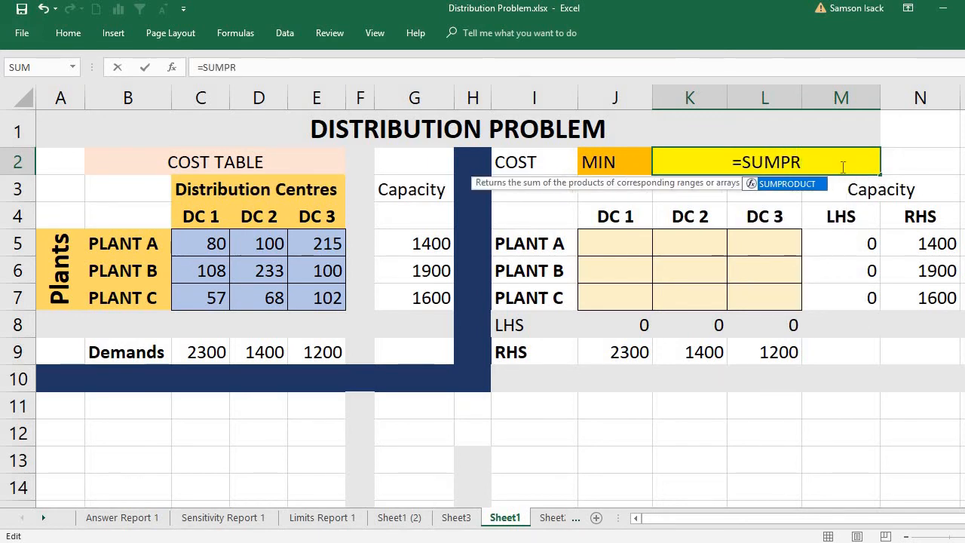
double_click(779, 184)
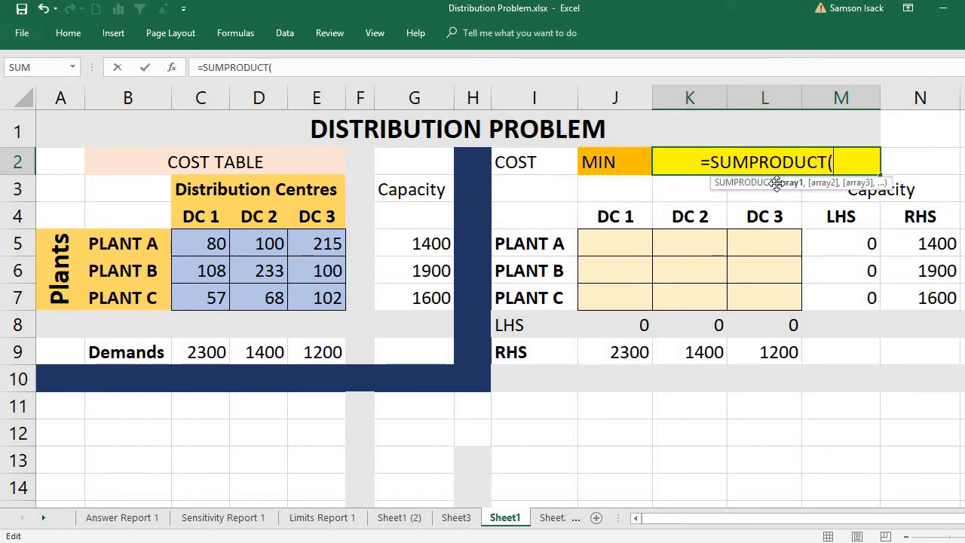
left_click(213, 243)
left_click_drag(212, 244, 313, 295)
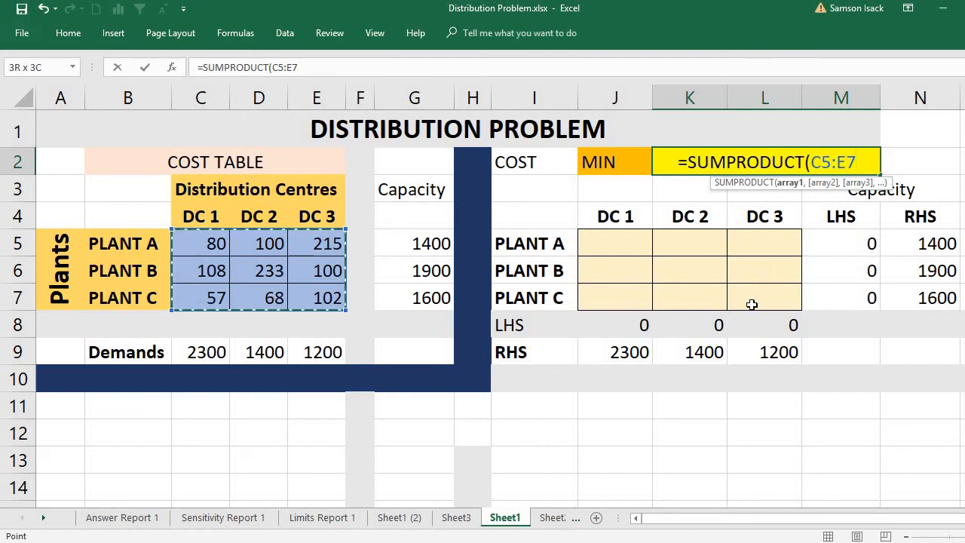
type(",")
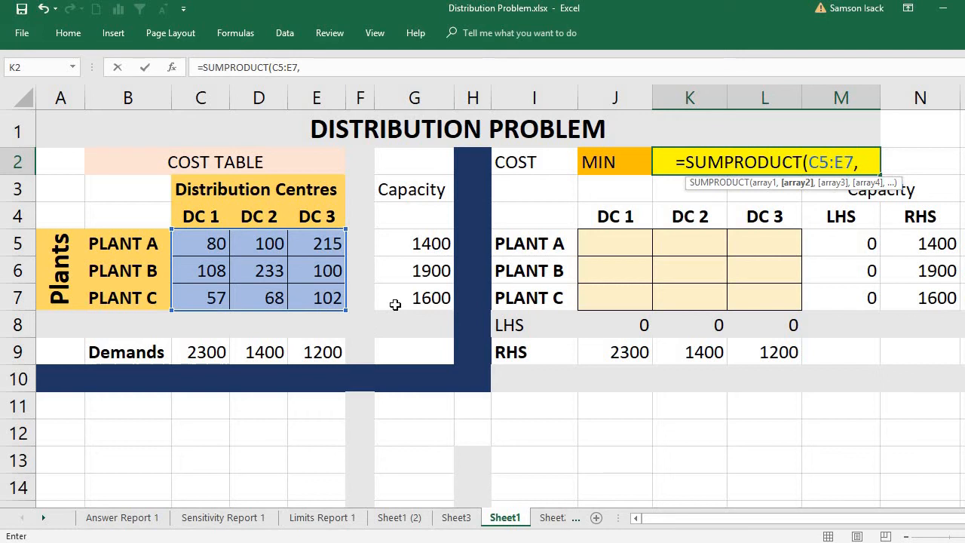
left_click_drag(596, 248, 767, 296)
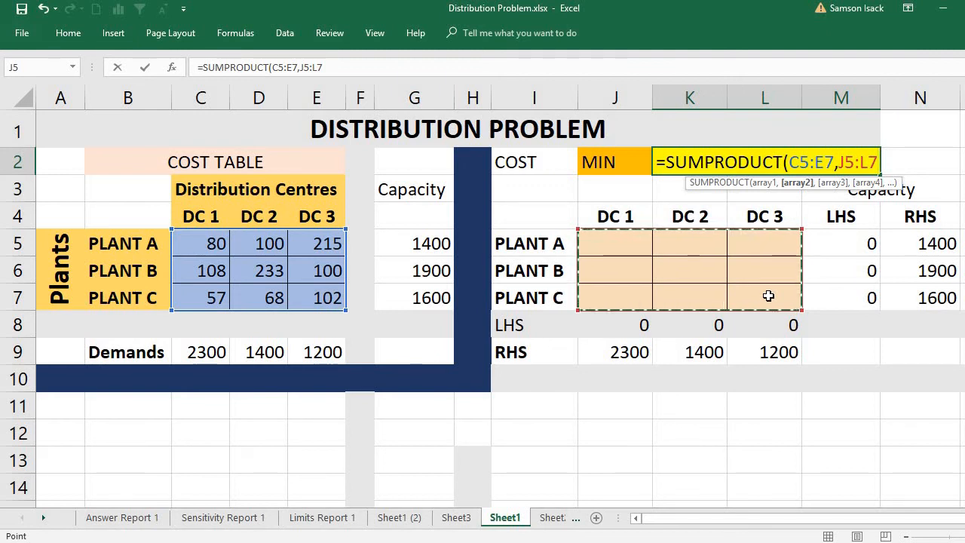
type(")")
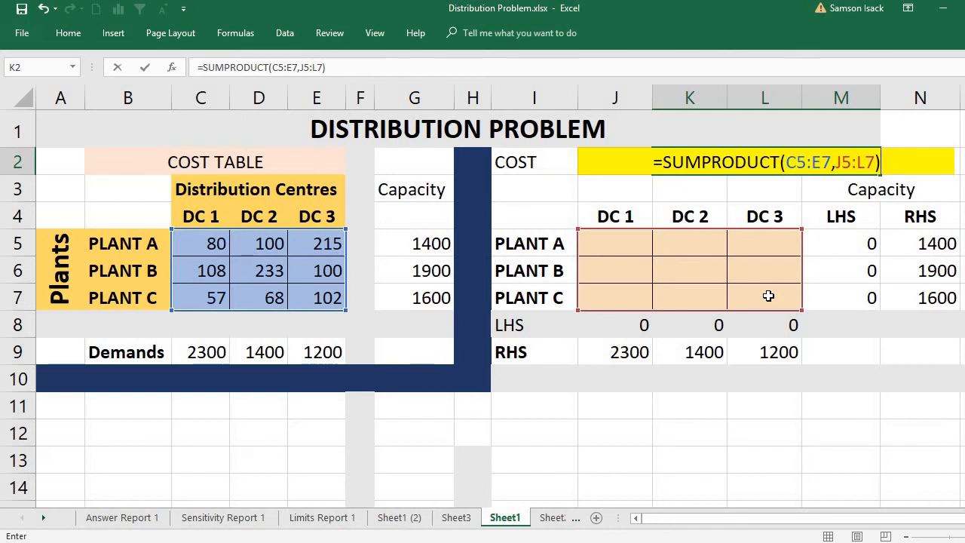
key("Return")
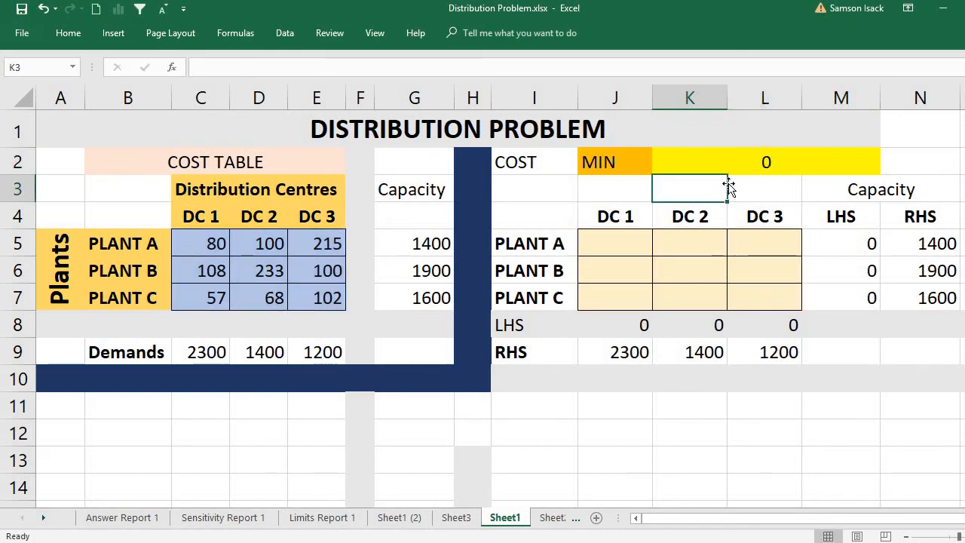
Review the minimum cost objective in cell K2 against the empty shipment cells J5 to L7
left_click(724, 160)
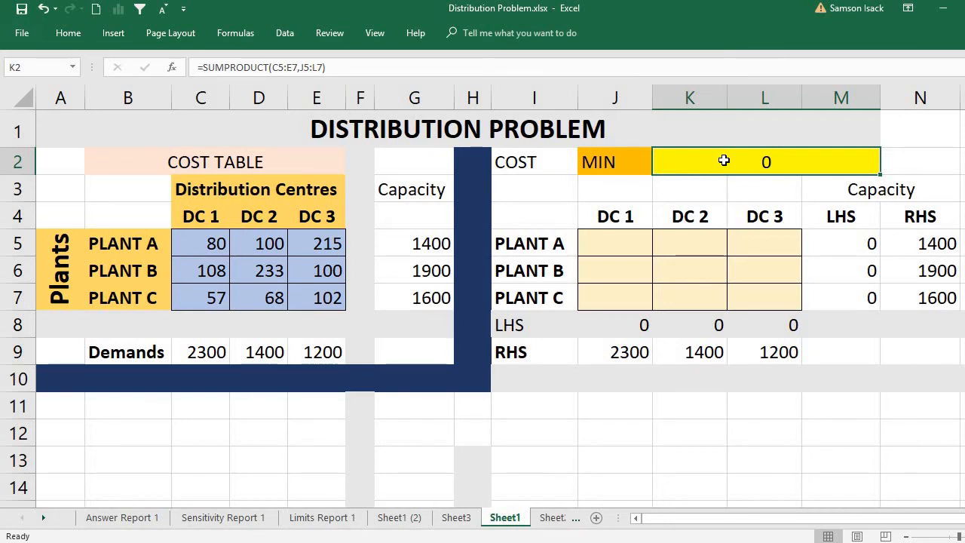
left_click(615, 245)
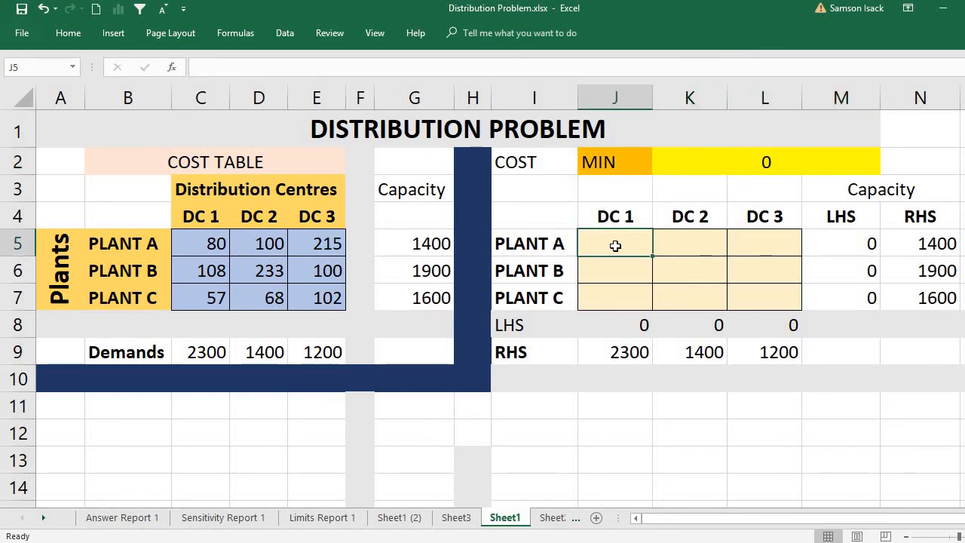
left_click(689, 159)
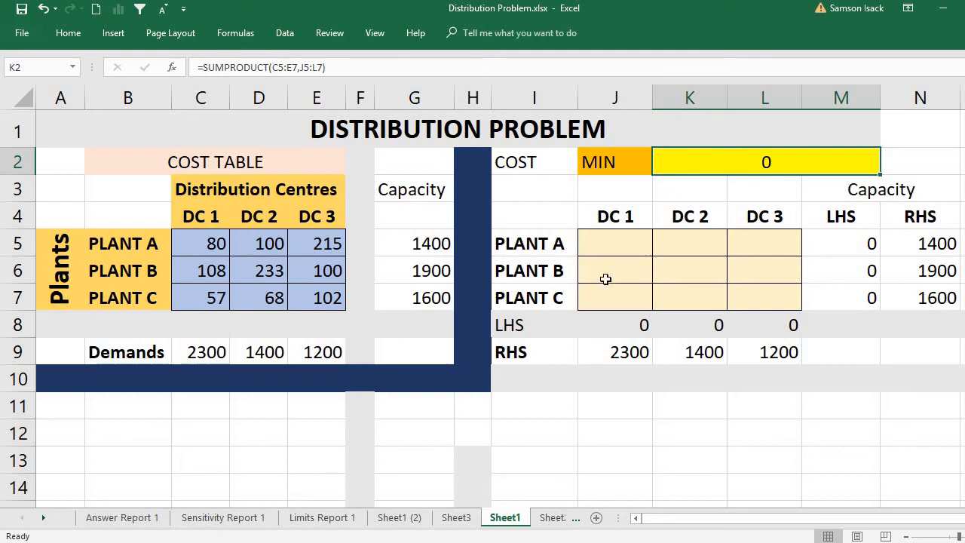
left_click_drag(618, 241, 740, 287)
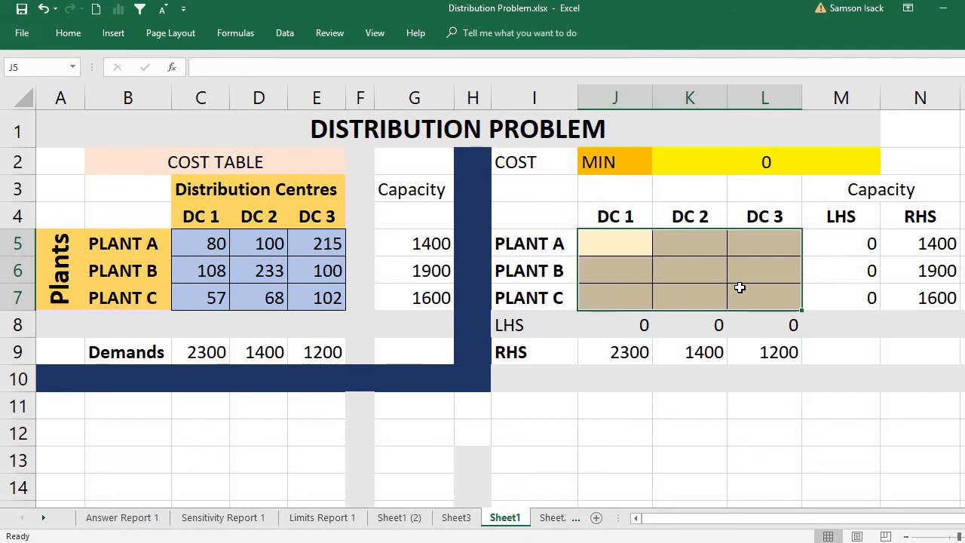
left_click(608, 239)
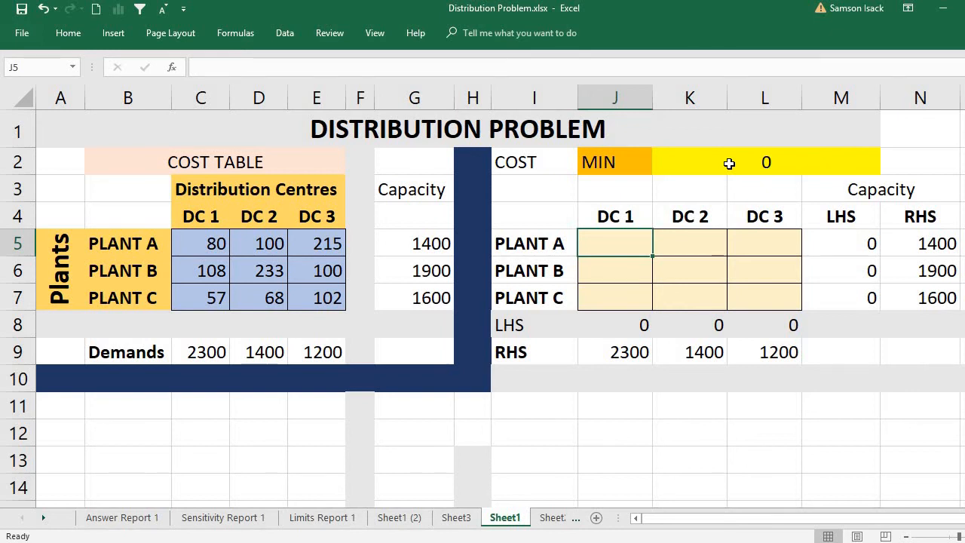
left_click(289, 33)
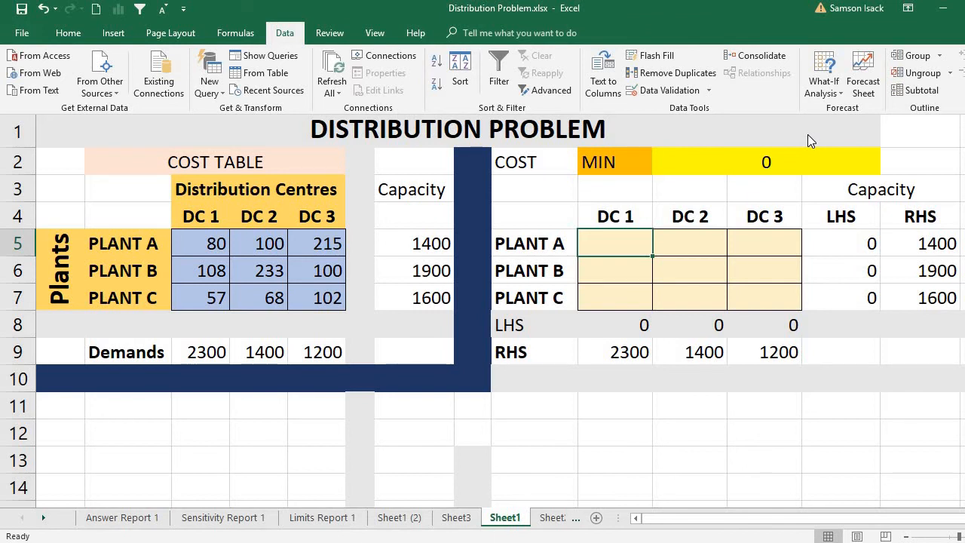
left_click(22, 33)
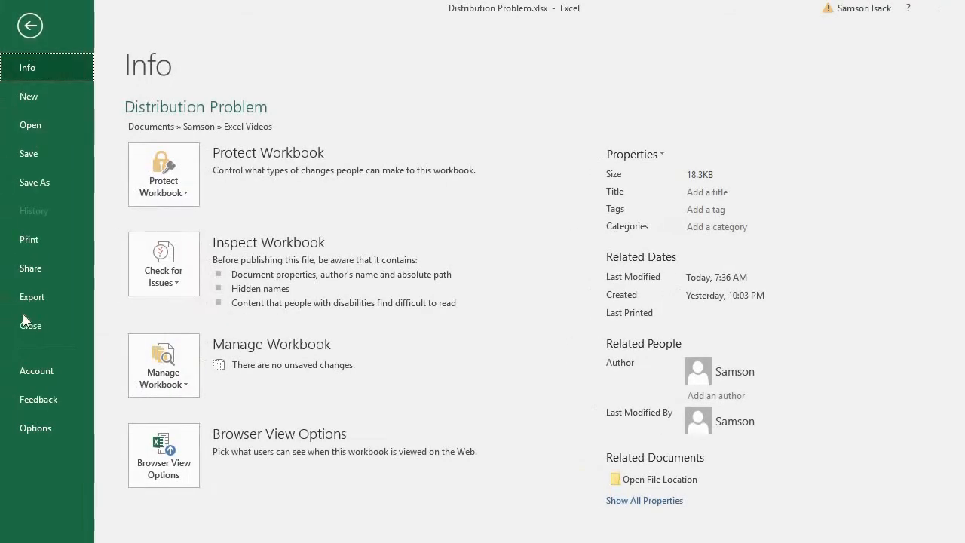
left_click(31, 27)
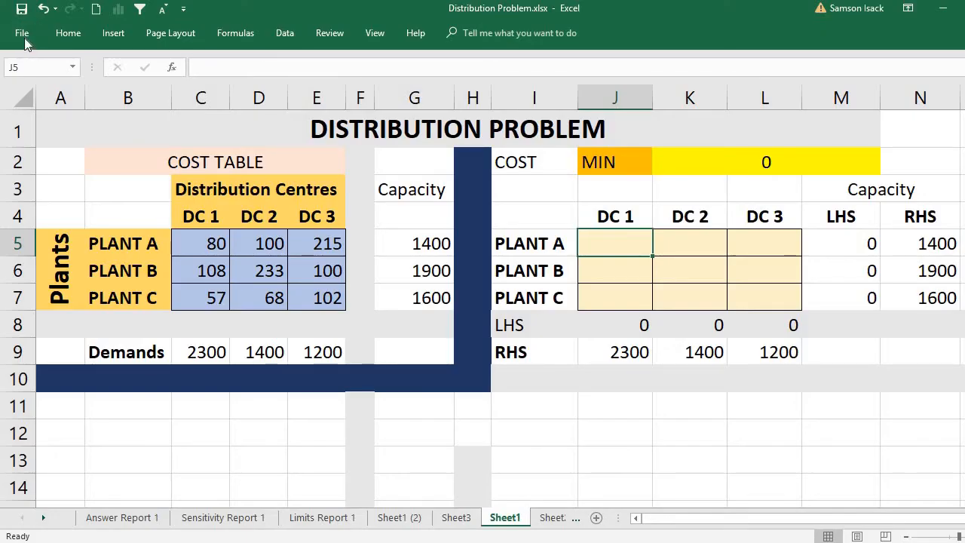
Open the list of available add-ins from the program options, managing the Excel Add-ins type
left_click(22, 33)
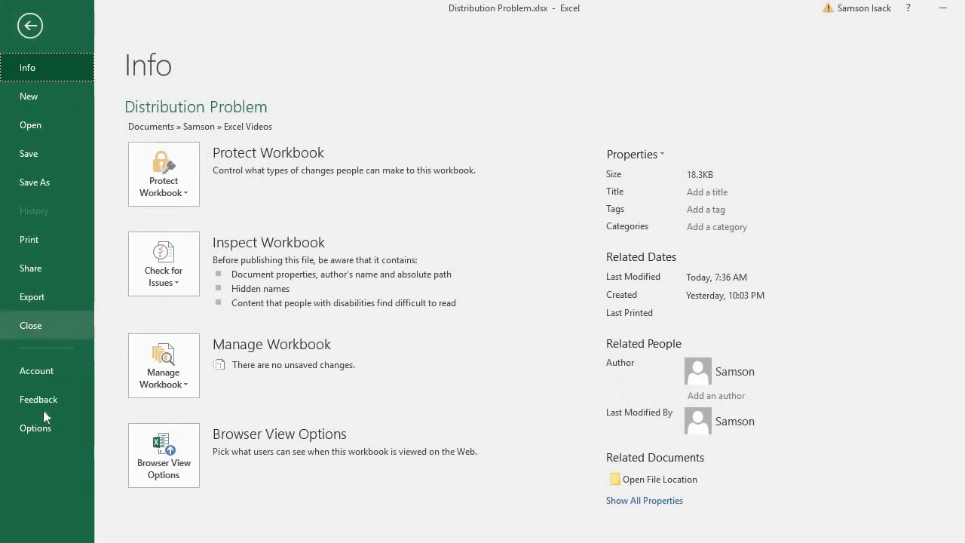
left_click(44, 422)
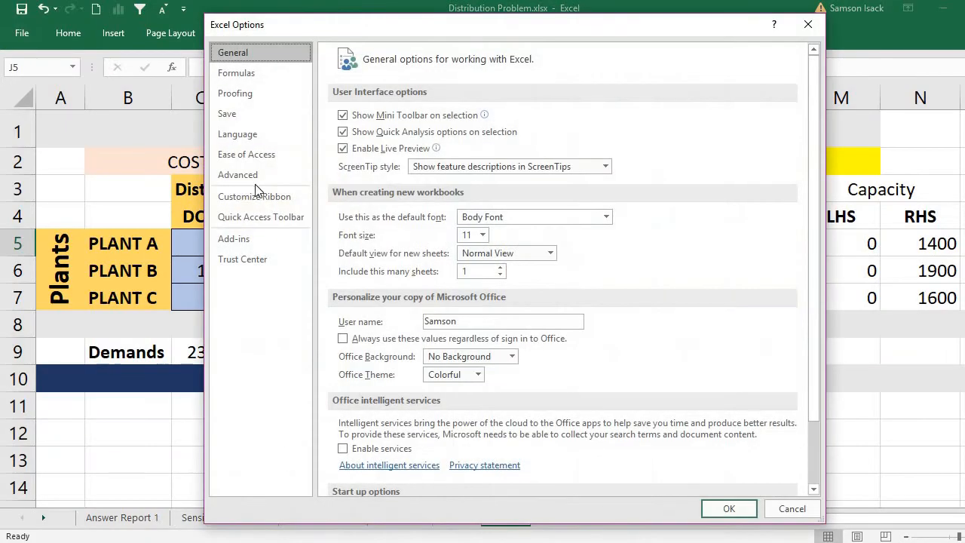
left_click(248, 238)
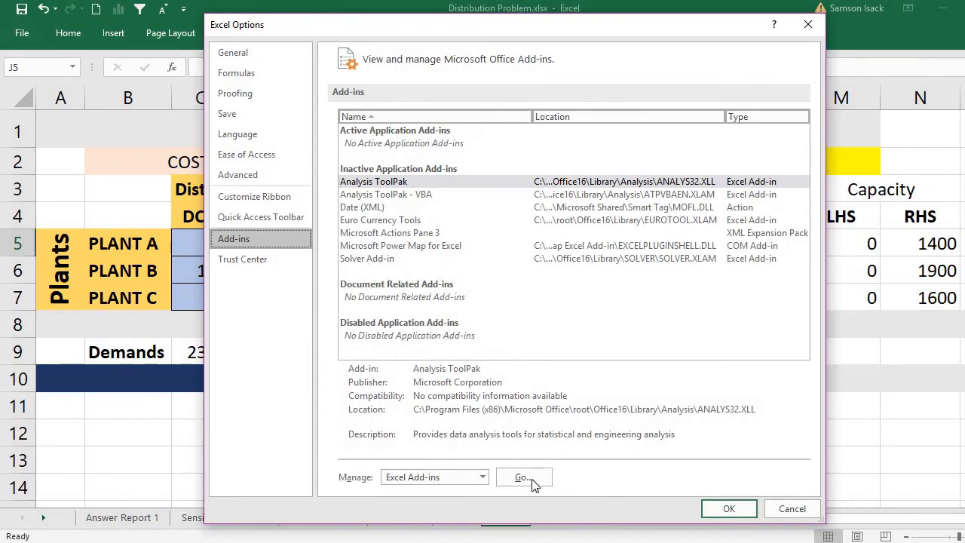
left_click(483, 480)
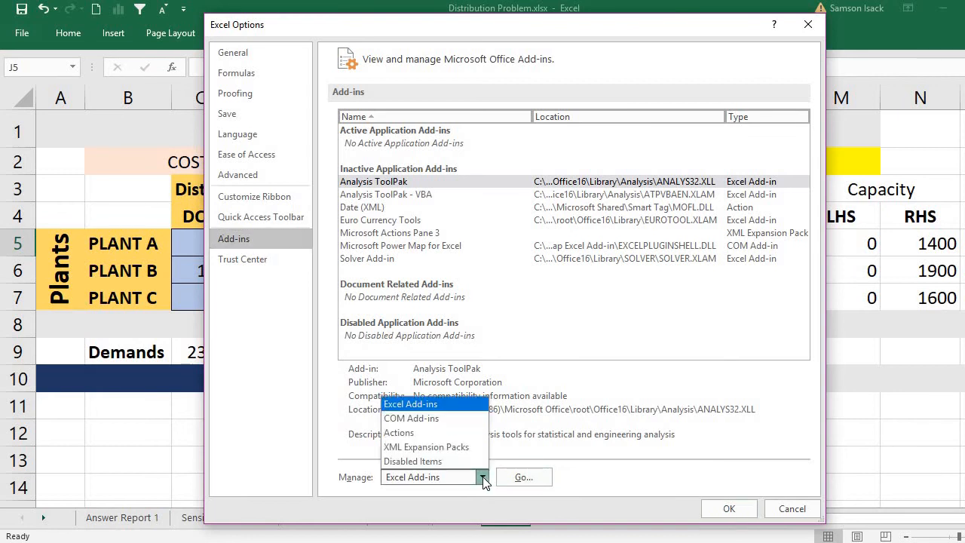
left_click(469, 404)
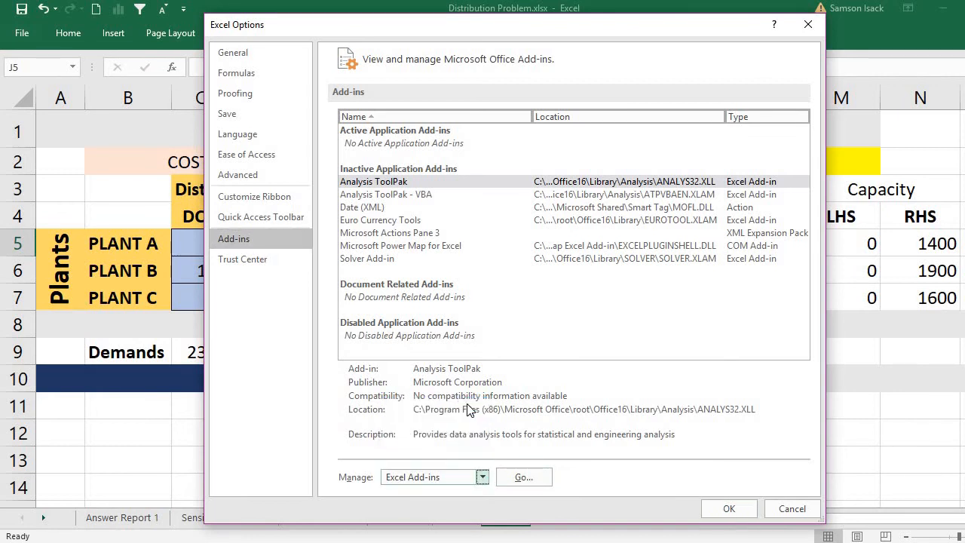
left_click(531, 475)
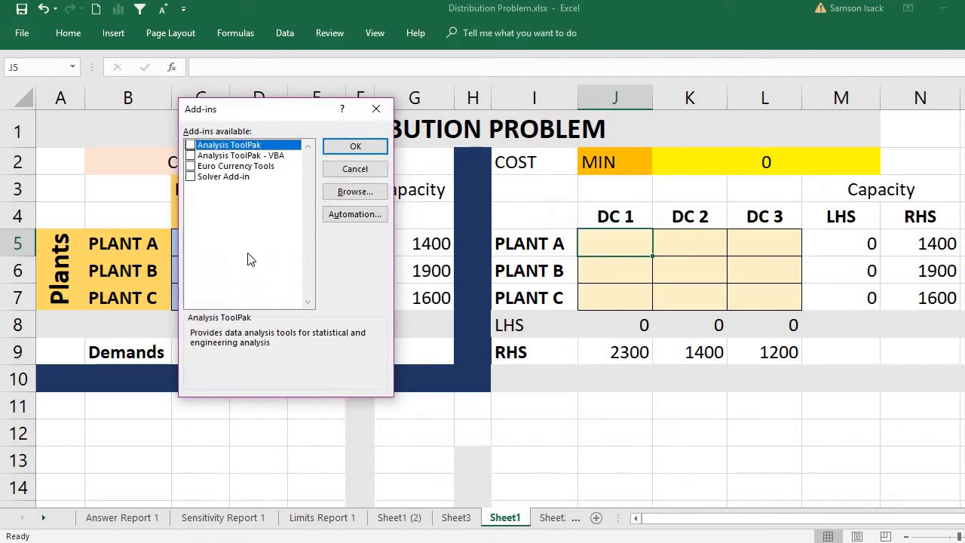
Enable the Solver Add-in from the available add-ins
left_click(190, 177)
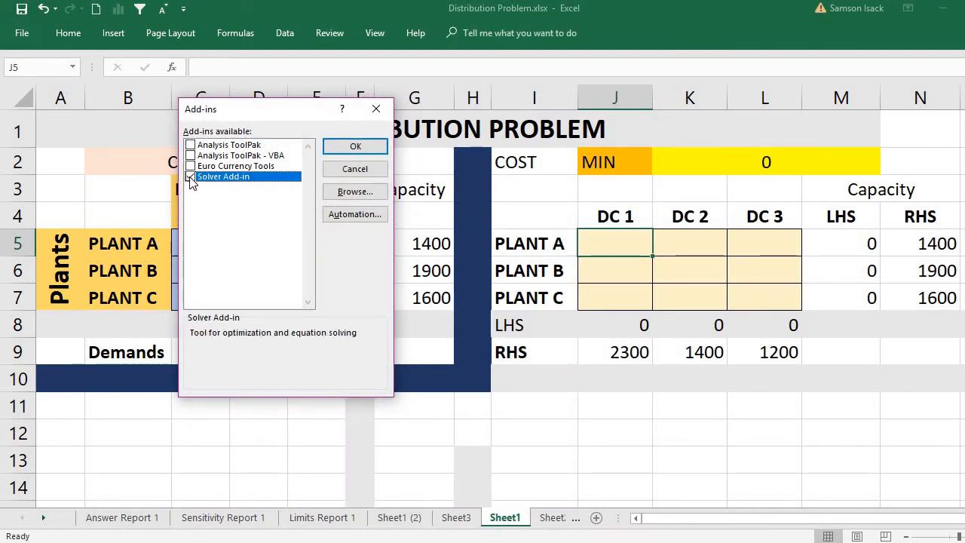
left_click(356, 146)
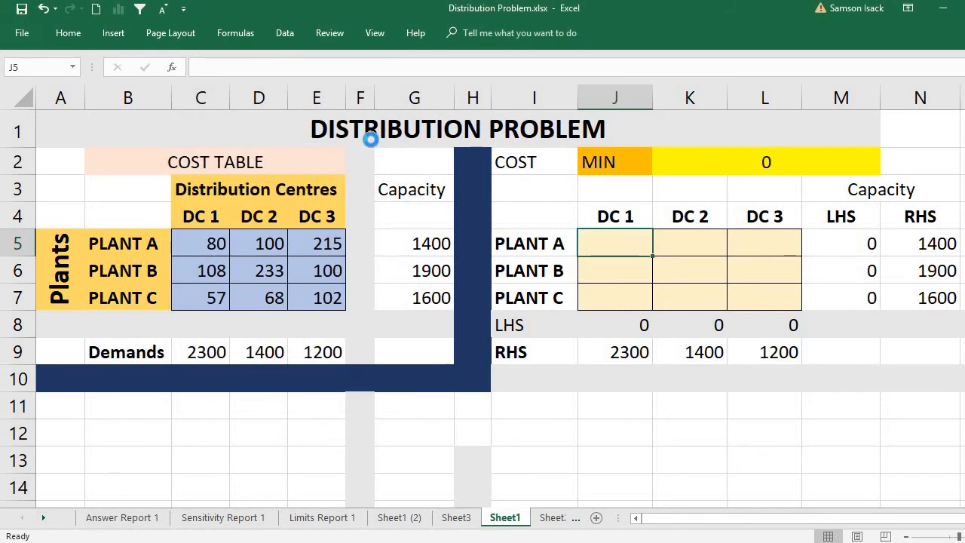
Open Solver and reset all its options and cell selections
left_click(285, 34)
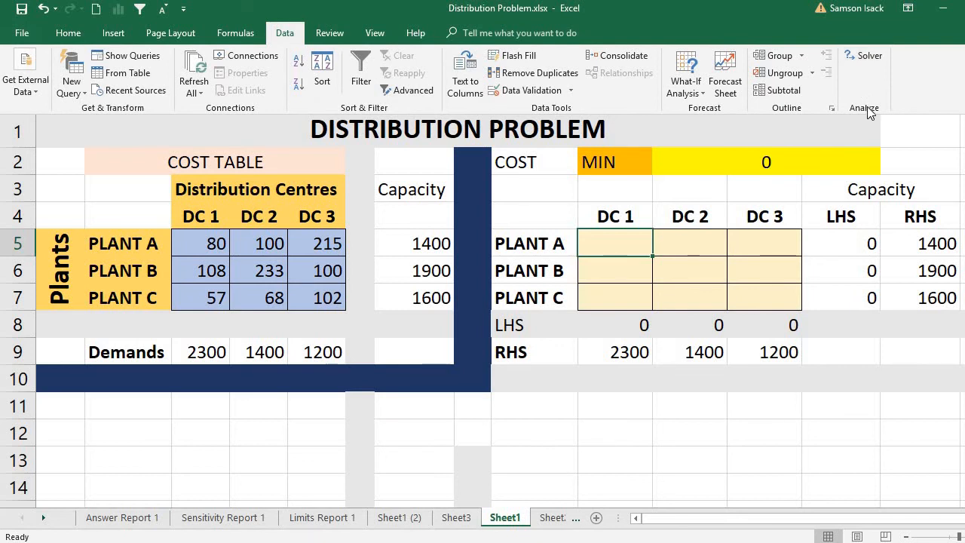
left_click(856, 58)
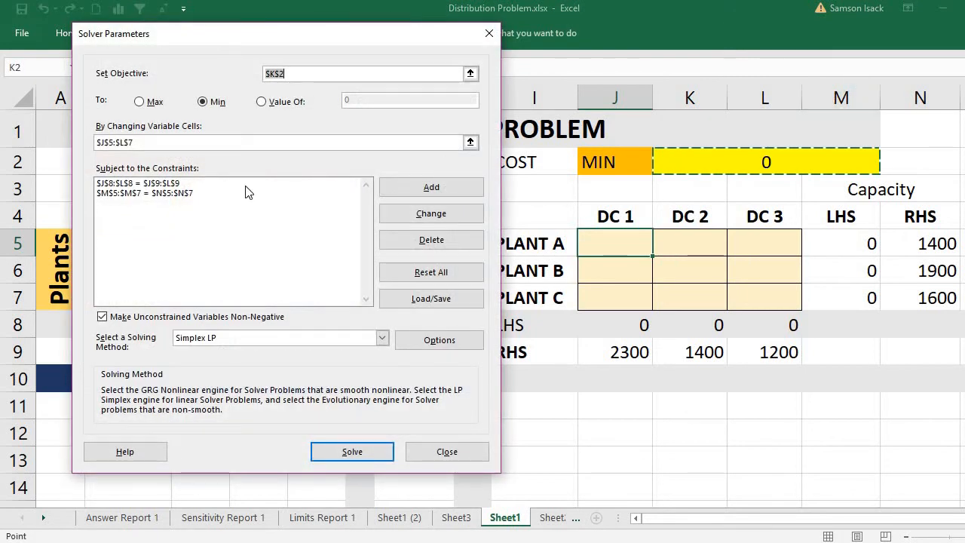
left_click(421, 275)
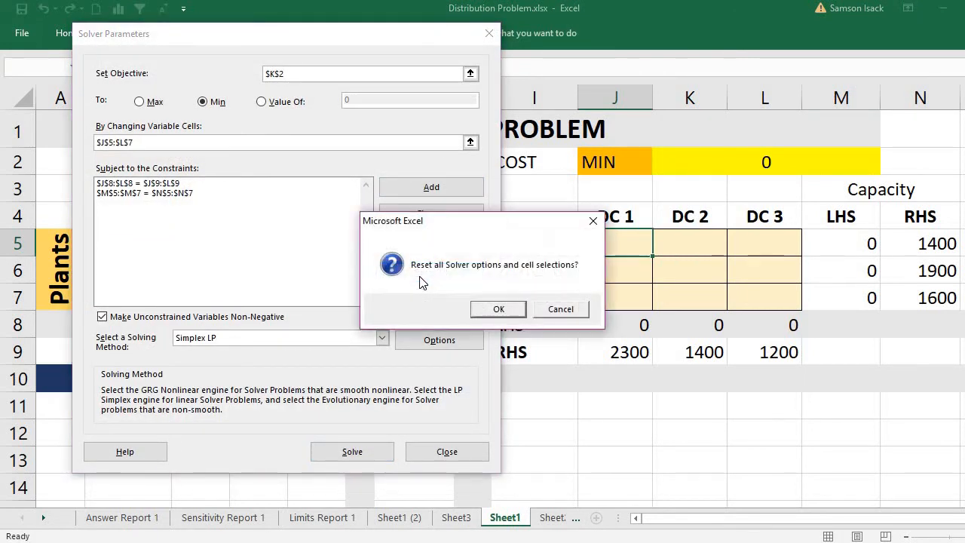
left_click(498, 309)
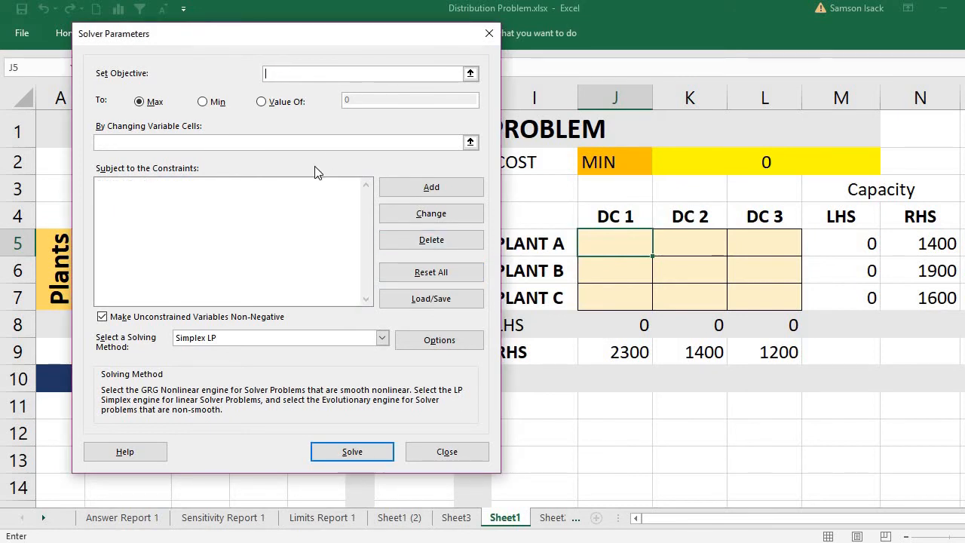
Set the Solver objective to the total cost cell K2 and choose Min as the goal
left_click_drag(315, 35, 274, 60)
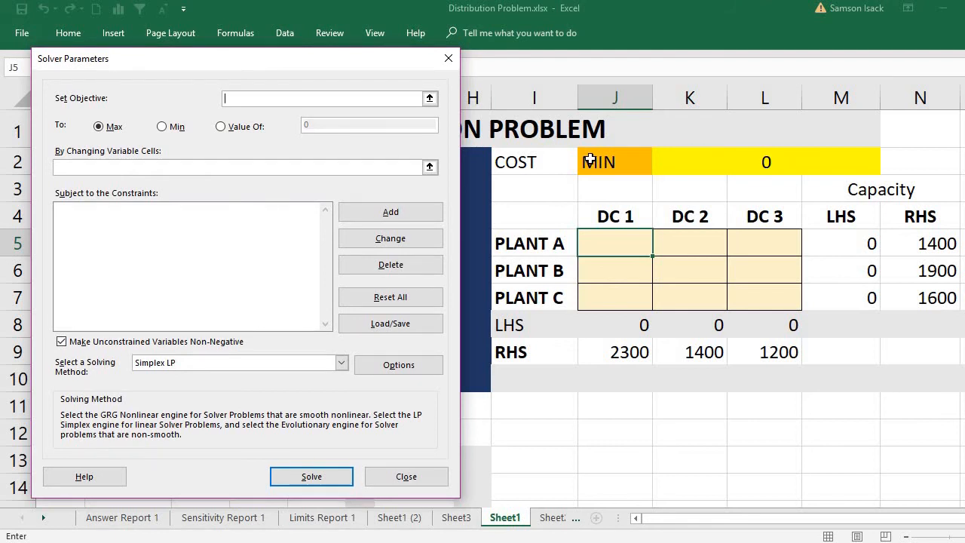
left_click(714, 161)
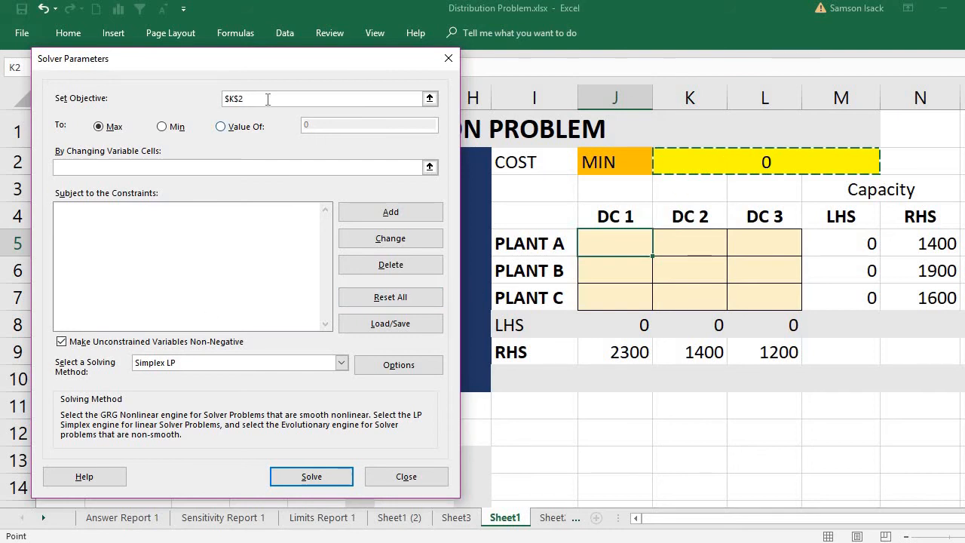
left_click_drag(294, 67, 362, 379)
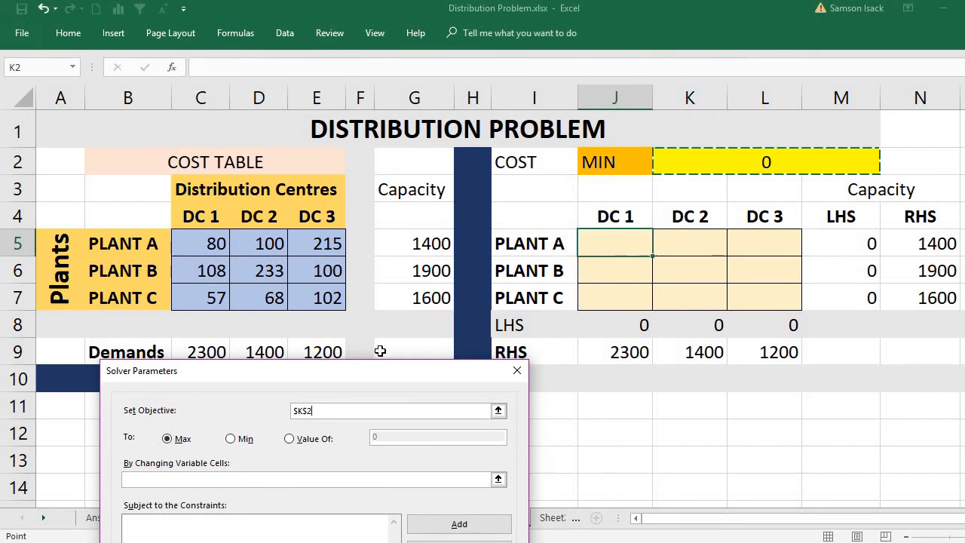
left_click_drag(379, 381, 343, 110)
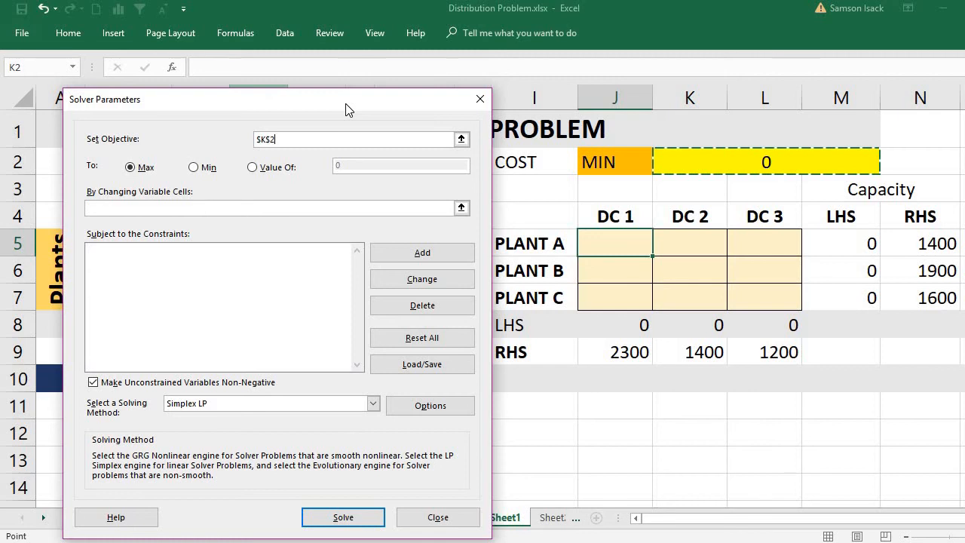
left_click_drag(347, 108, 336, 98)
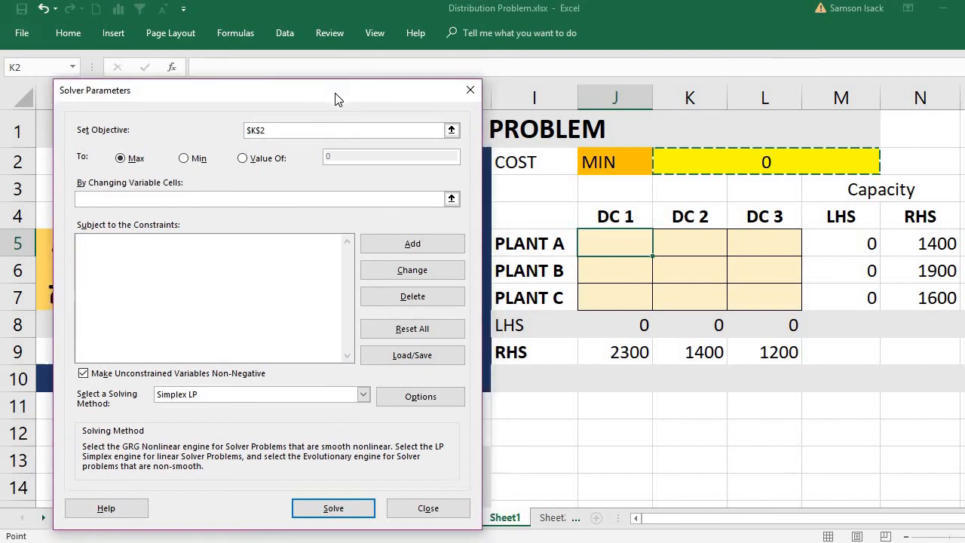
left_click(198, 157)
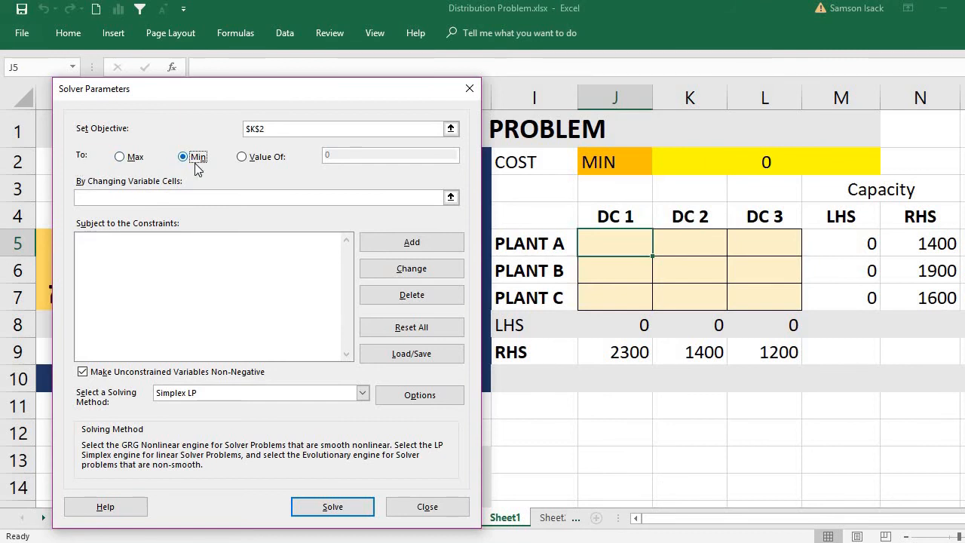
Set the Solver's changing variable cells to the shipment range J5:L7
left_click(198, 196)
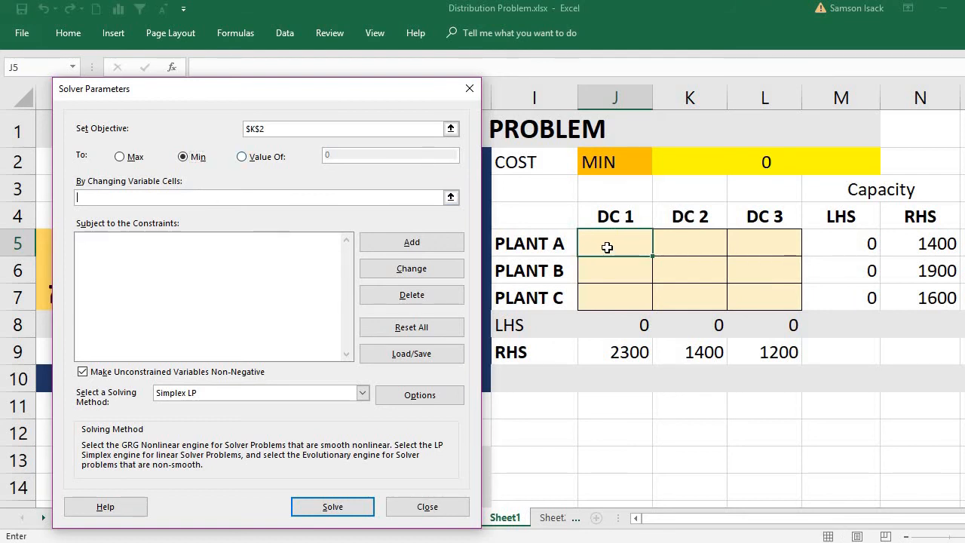
left_click_drag(606, 247, 778, 293)
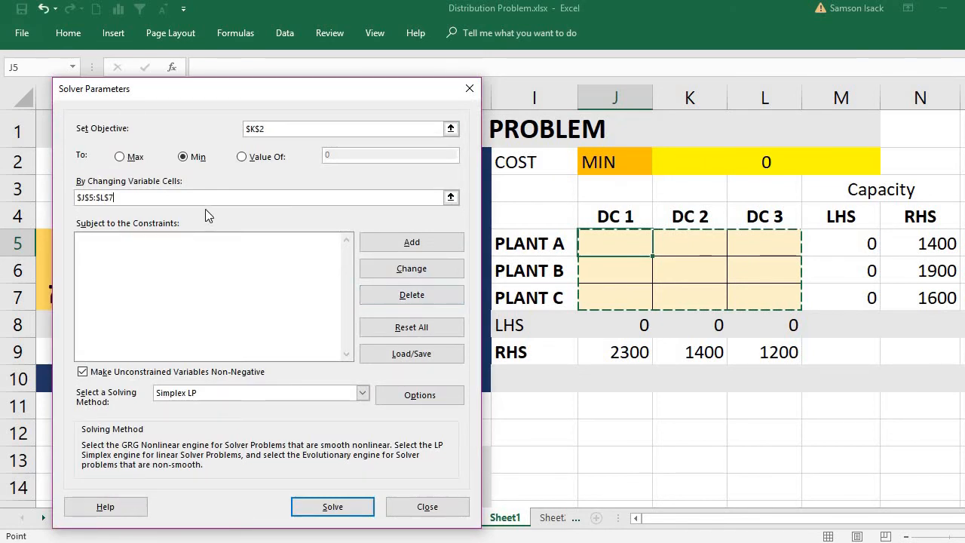
left_click(286, 197)
left_click(223, 252)
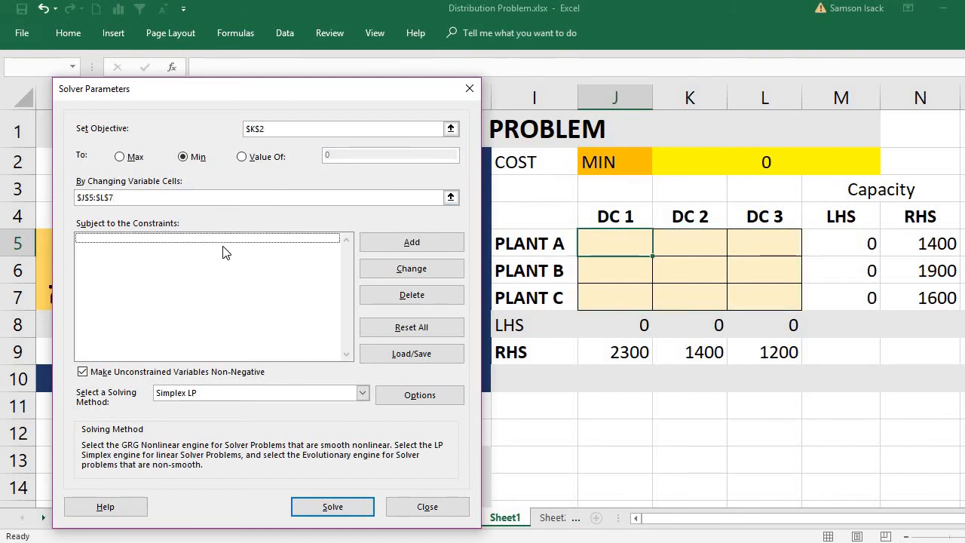
Add a Solver constraint making Plant A's capacity LHS in M5 equal (=) to its RHS in N5
left_click(409, 247)
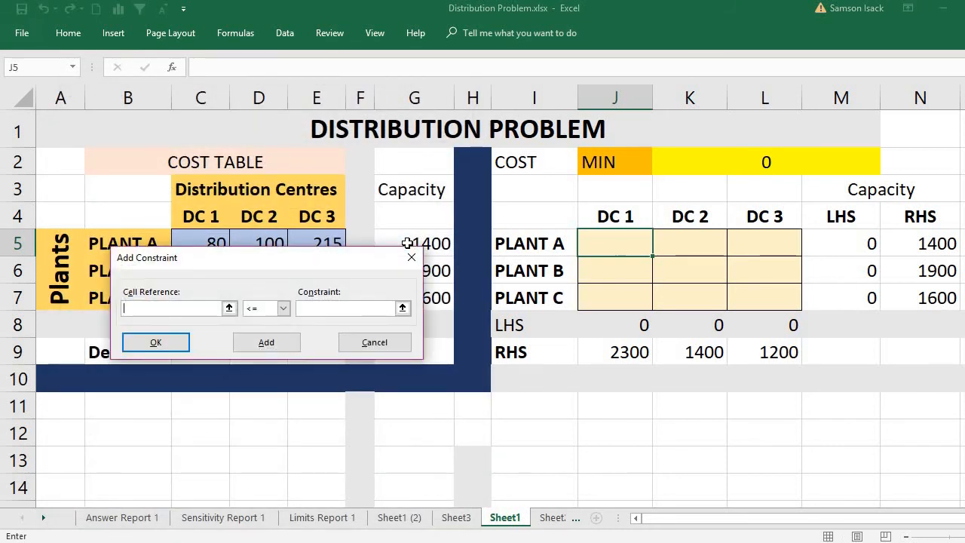
left_click(843, 236)
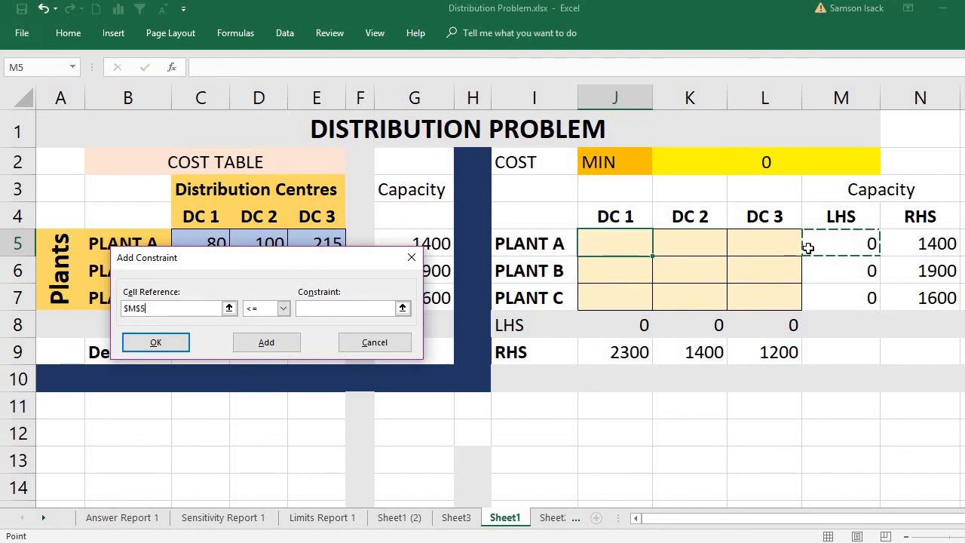
left_click(284, 308)
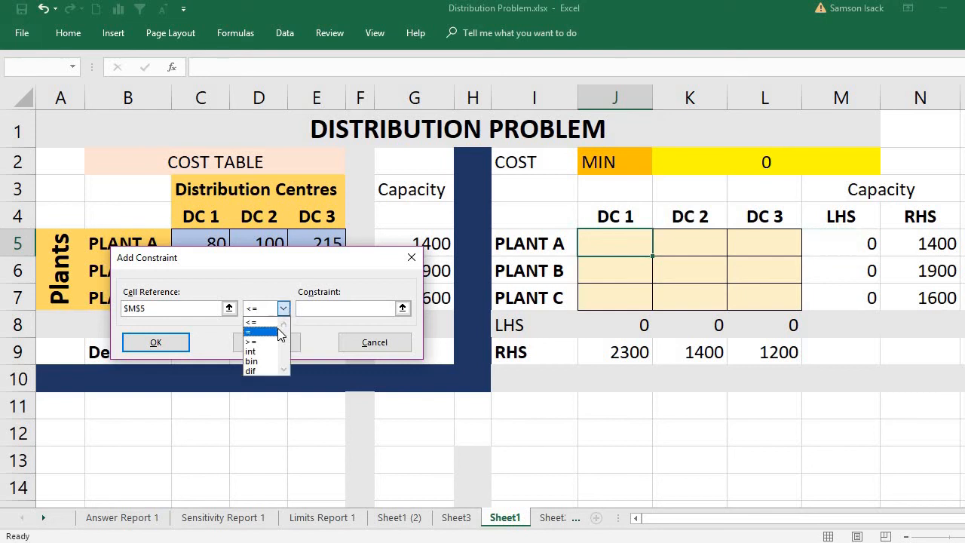
left_click(277, 333)
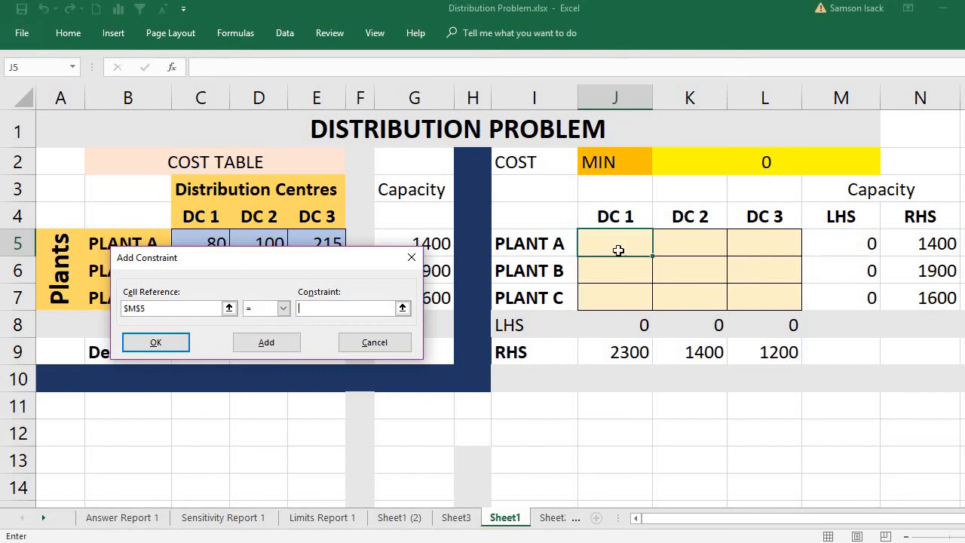
left_click(923, 249)
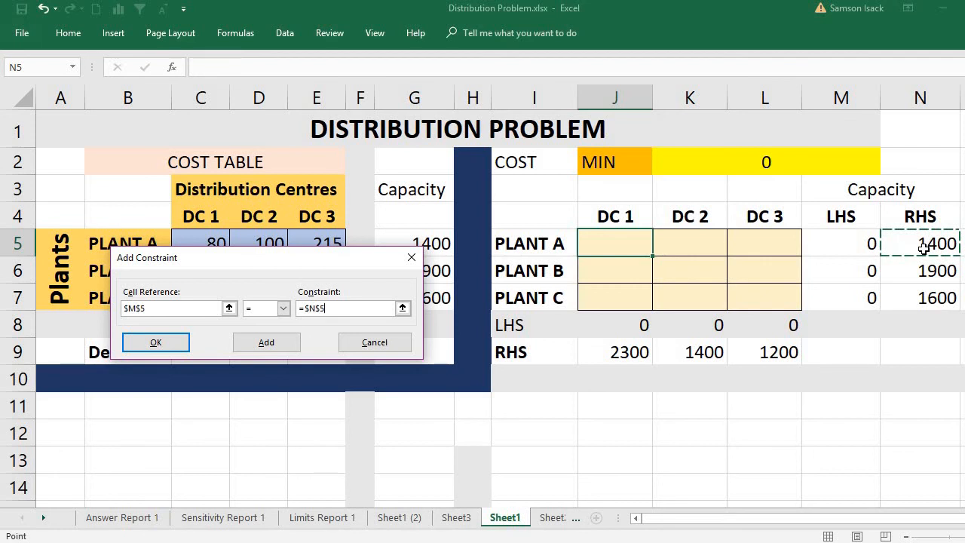
left_click(278, 350)
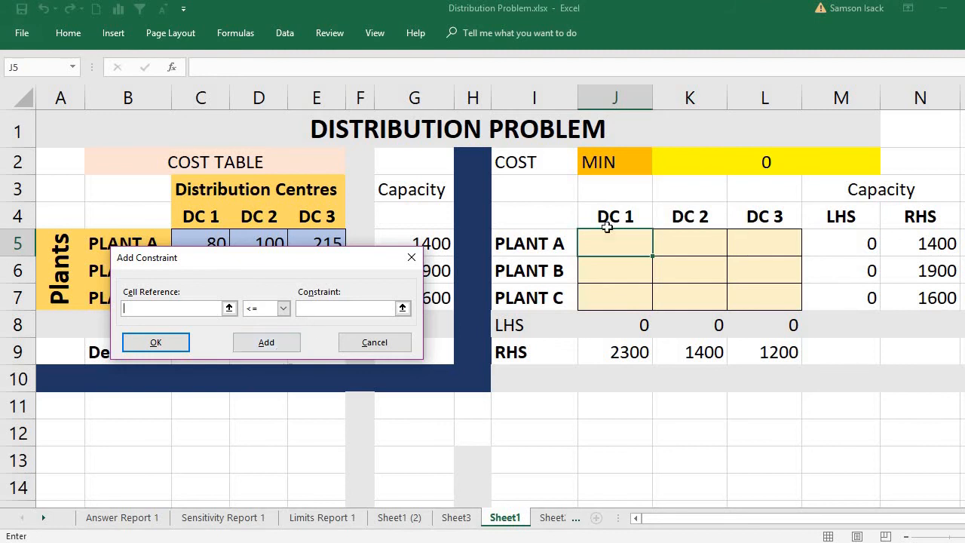
Add a Solver constraint making Plant B's capacity LHS in M6 equal (=) to its RHS in N6
left_click(834, 277)
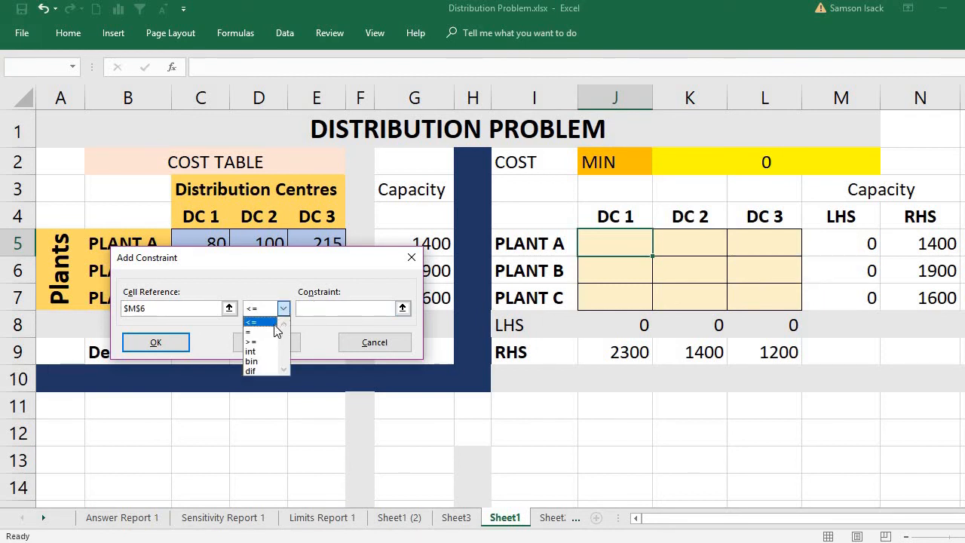
left_click(260, 332)
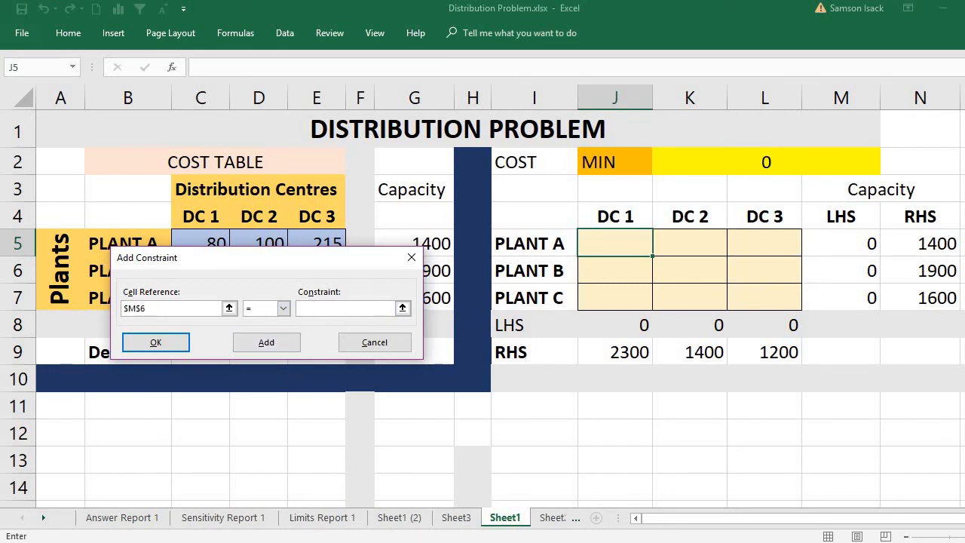
left_click(918, 271)
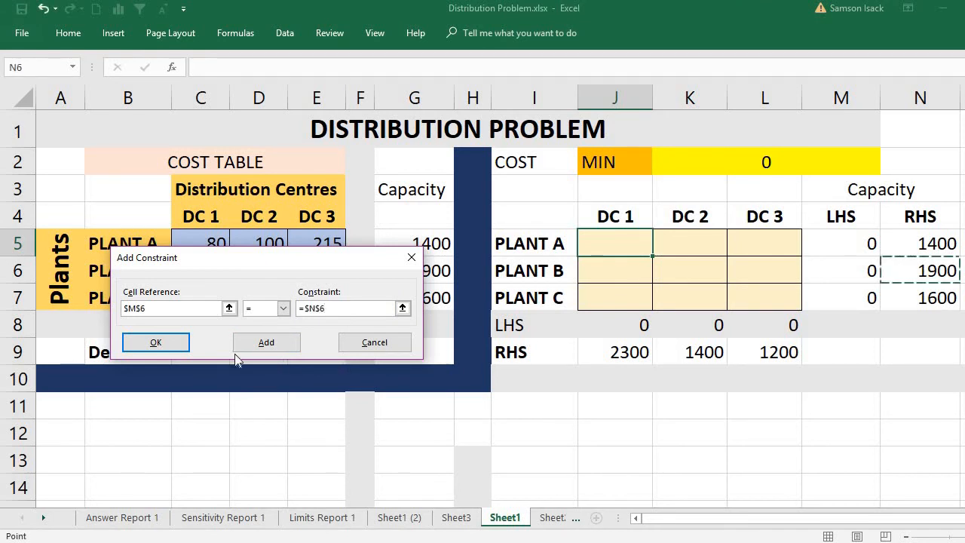
left_click(279, 342)
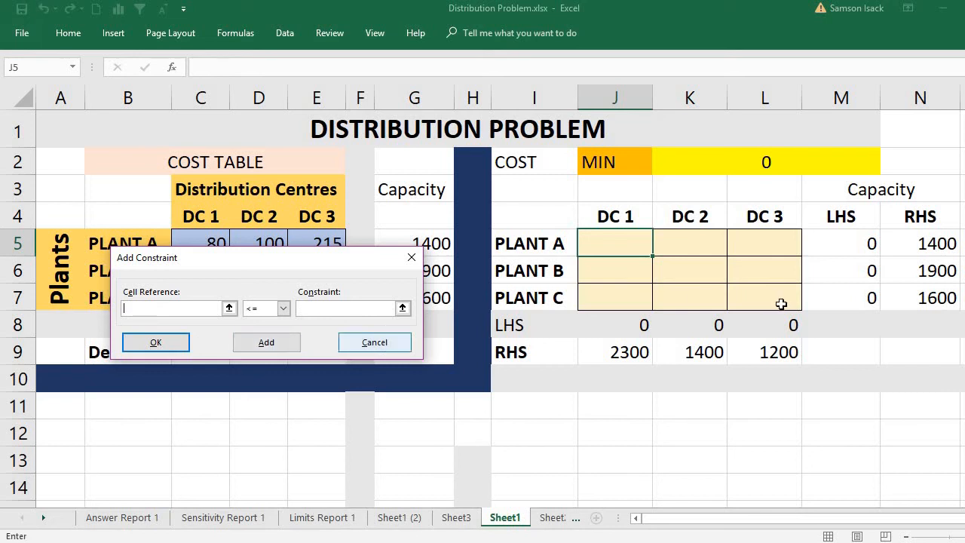
Add a Solver constraint making Plant C's capacity LHS in M7 equal (=) to its RHS in N7, and return to the Solver parameters
left_click(229, 308)
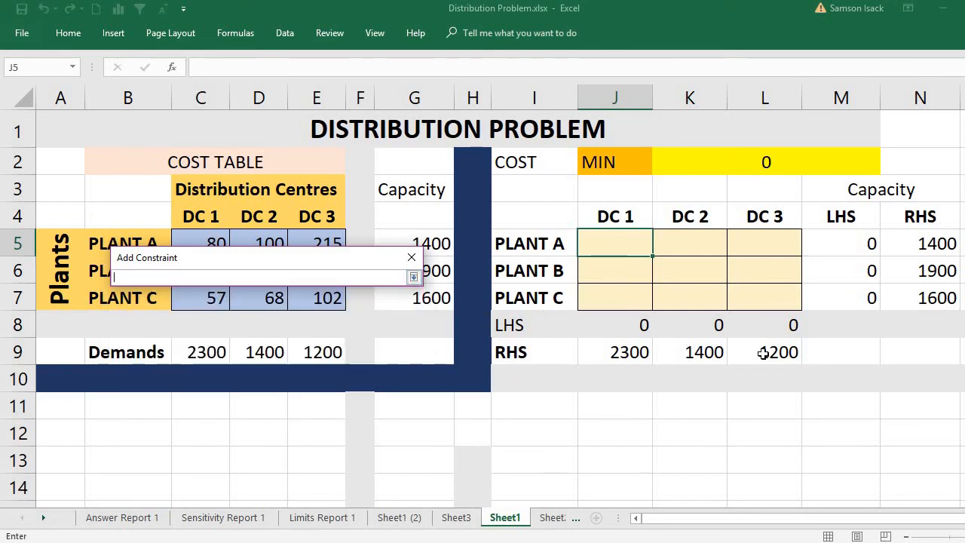
left_click(841, 304)
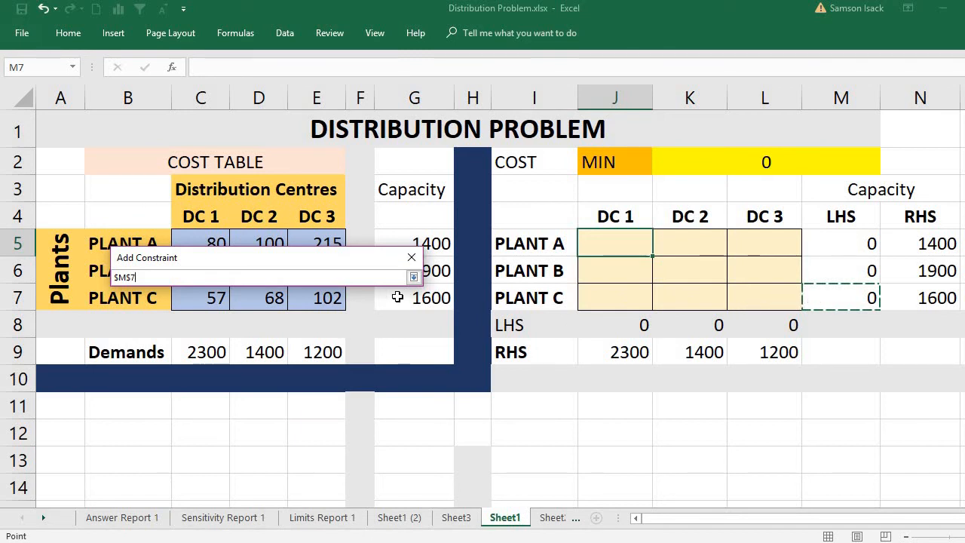
left_click(414, 276)
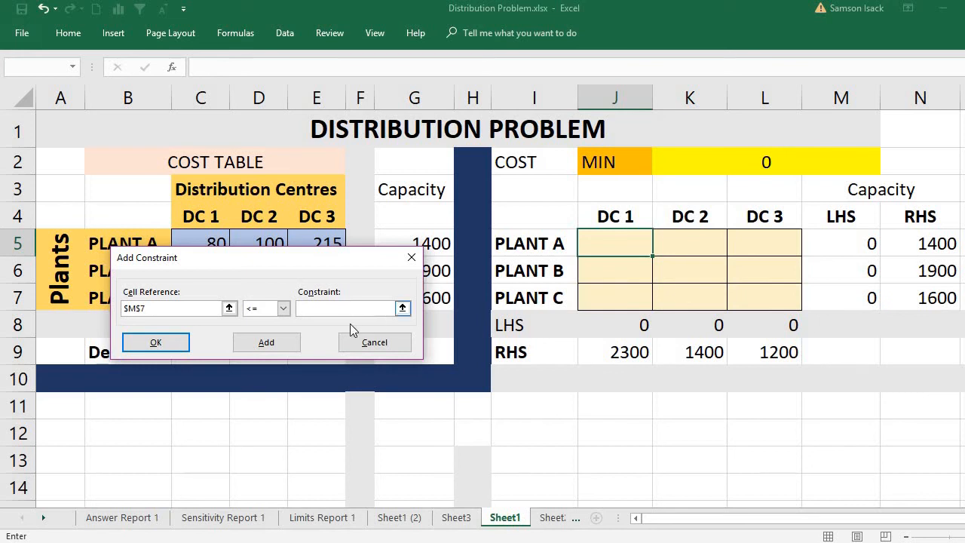
left_click(284, 309)
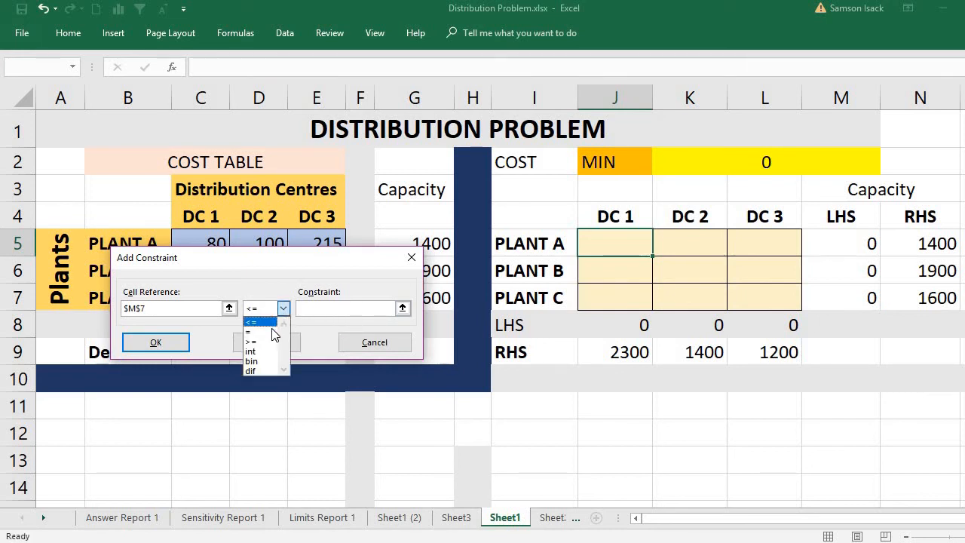
left_click(268, 330)
left_click(343, 308)
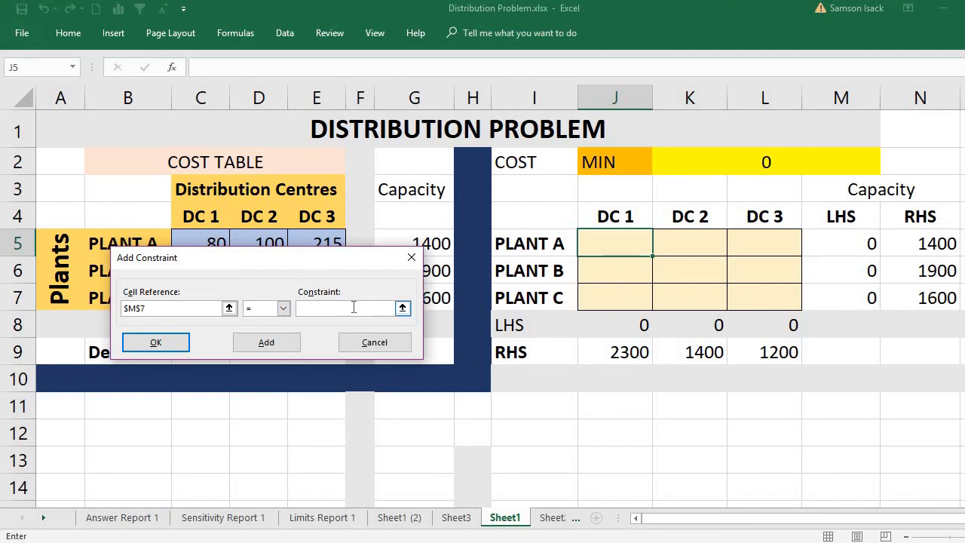
left_click(918, 297)
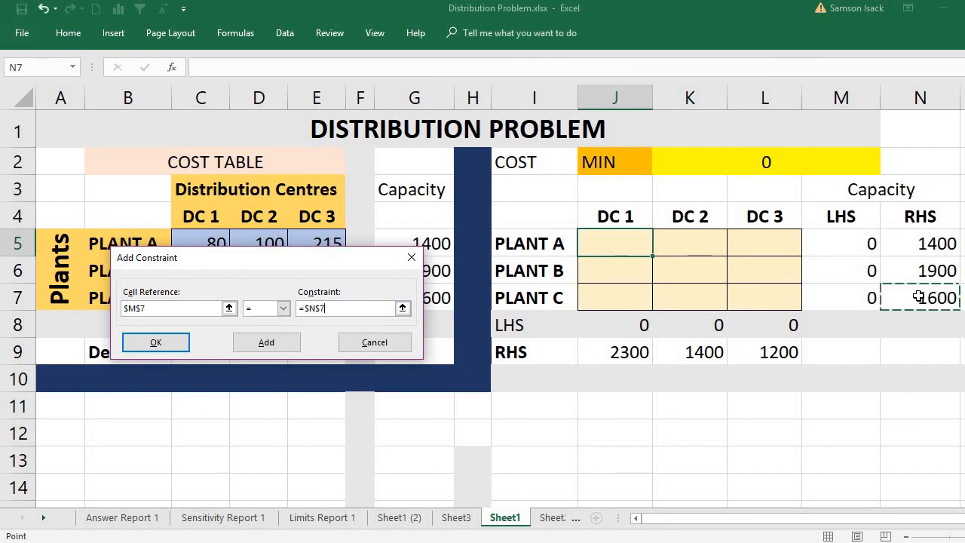
left_click(251, 343)
left_click(160, 342)
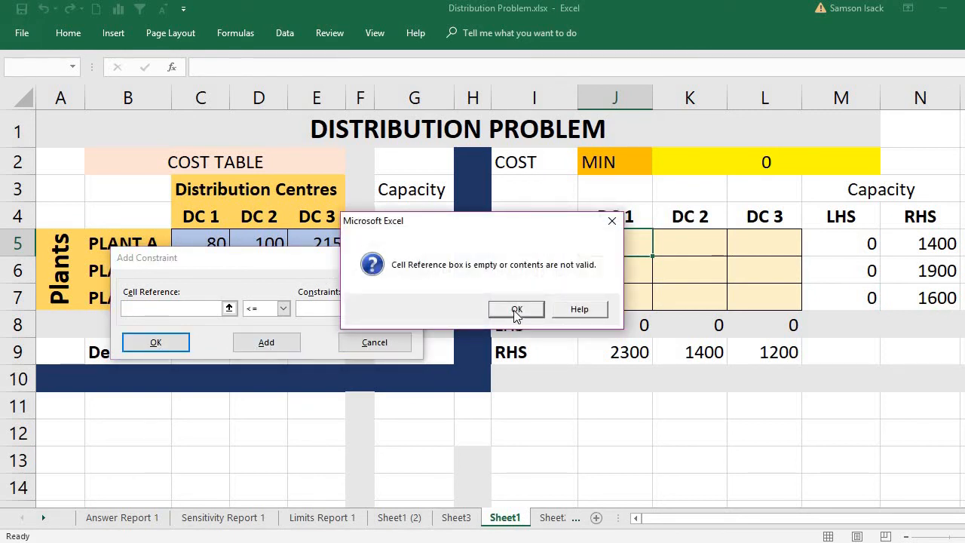
left_click(515, 309)
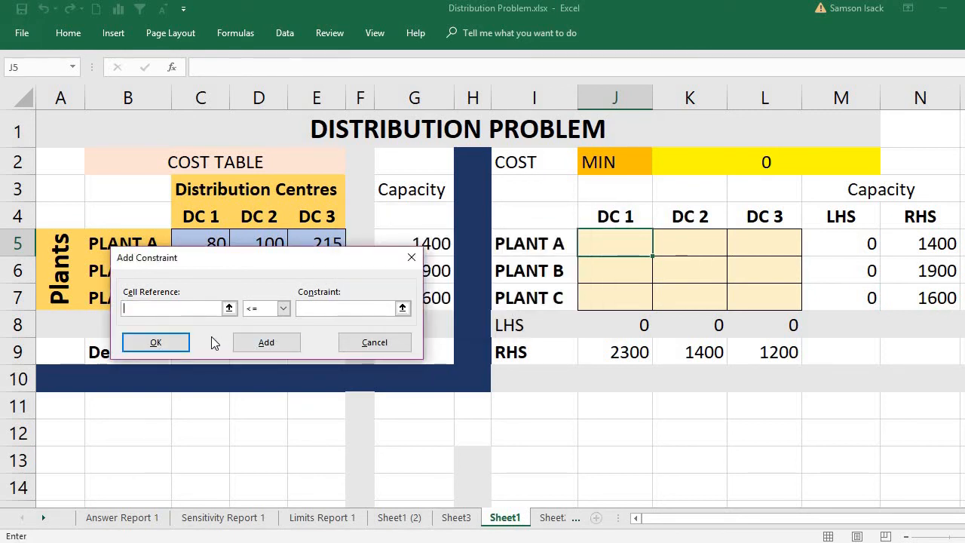
left_click(371, 341)
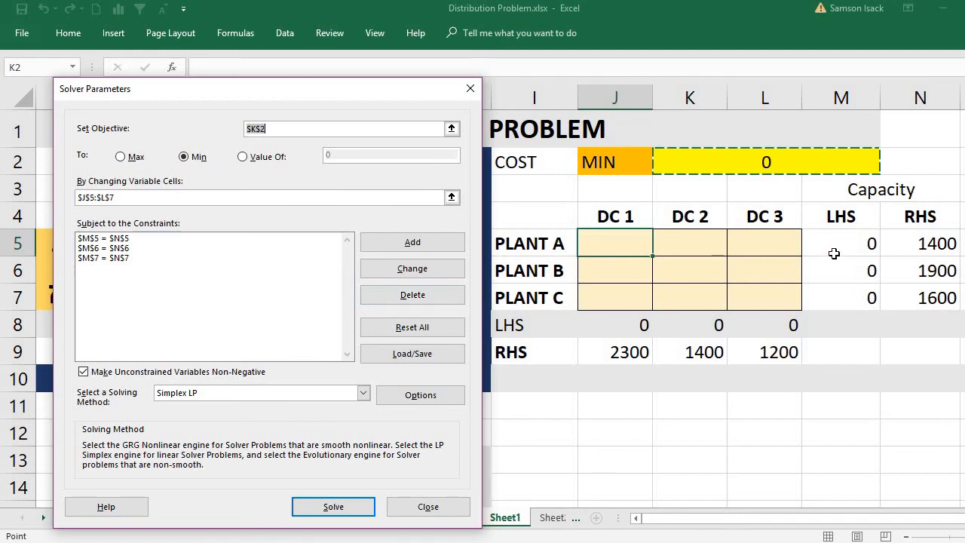
Delete the three individual plant capacity constraints for M5, M6 and M7 from the Solver's constraint list
left_click(211, 248)
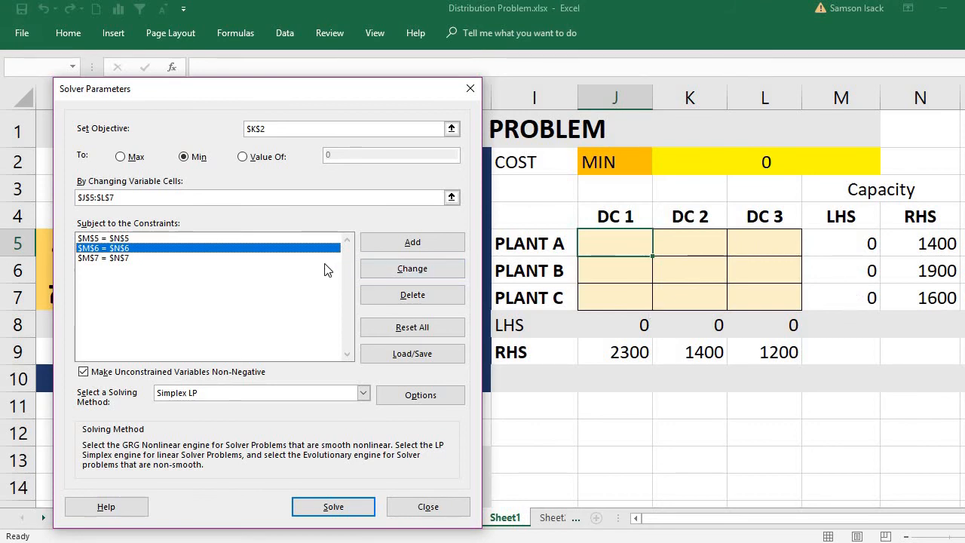
left_click(317, 239)
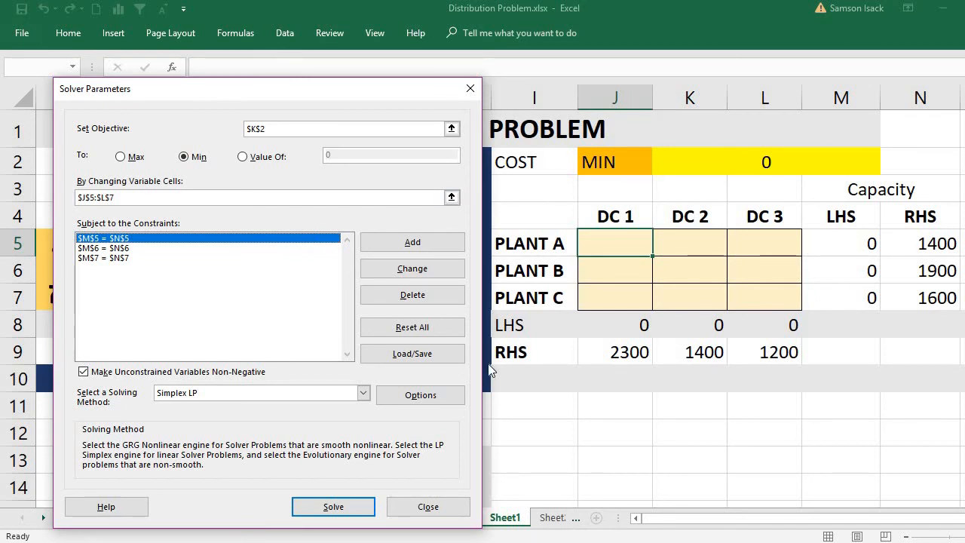
left_click(419, 297)
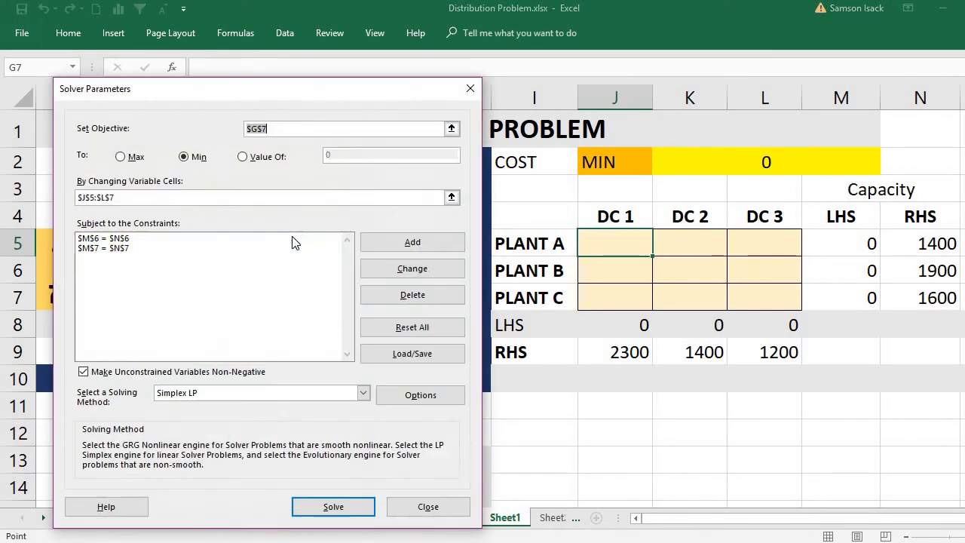
left_click(294, 238)
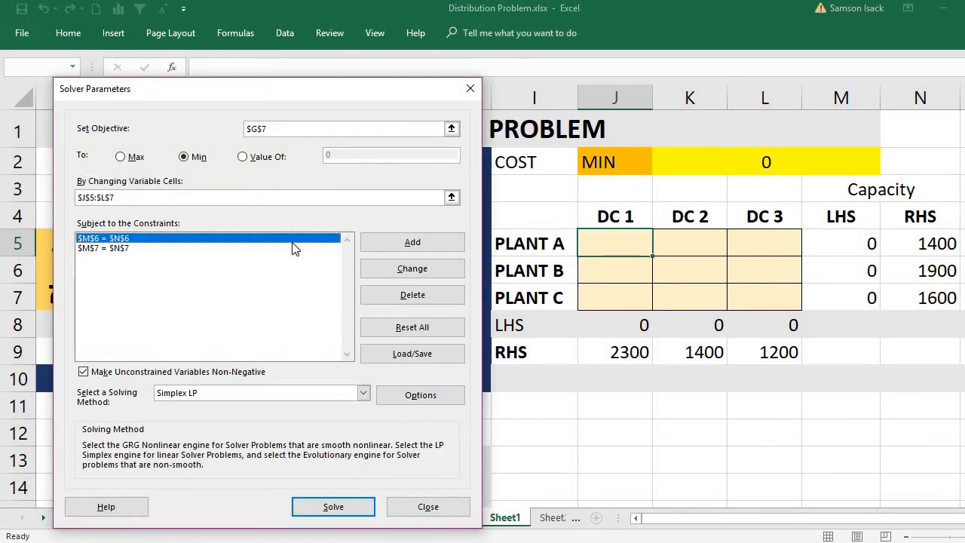
left_click(405, 297)
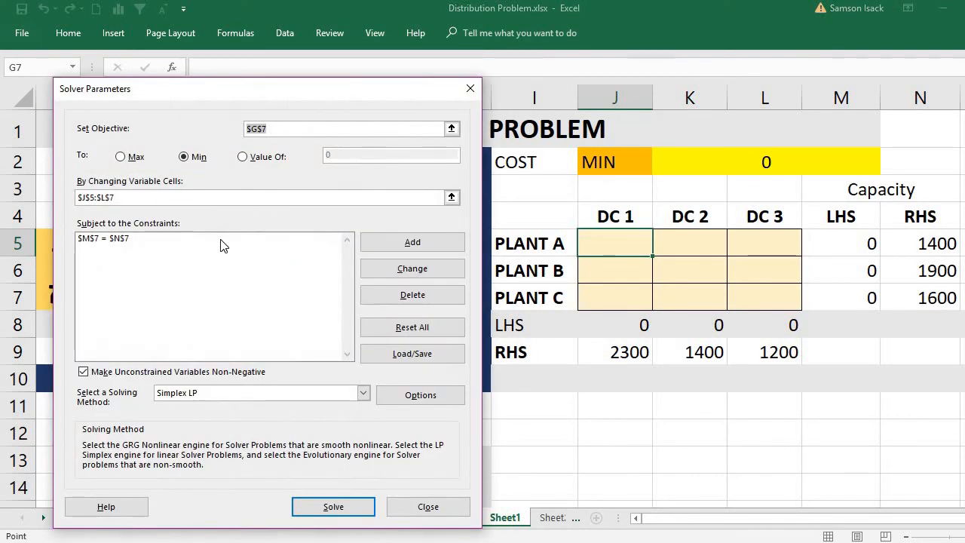
left_click(221, 239)
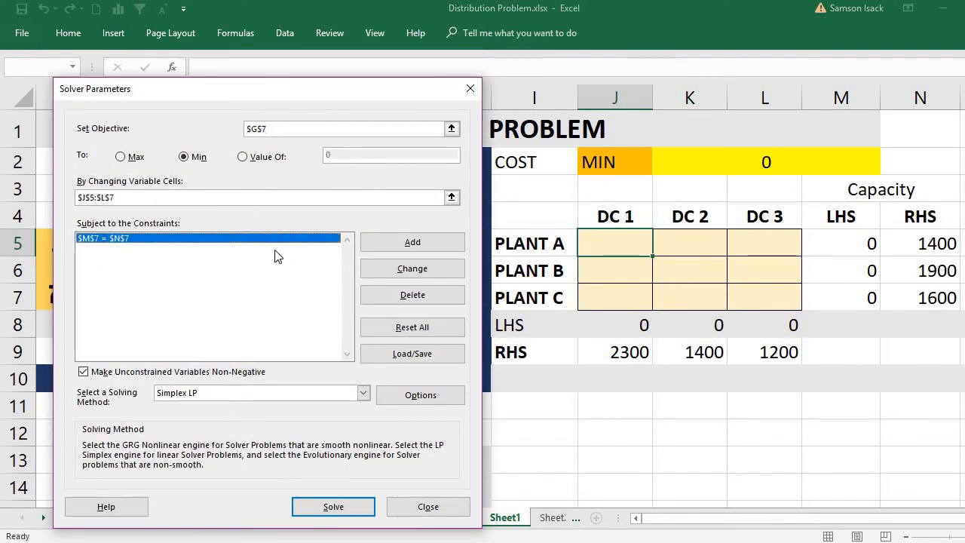
left_click(381, 299)
Set the Solver's objective cell back to the minimum cost cell K2
left_click(308, 128)
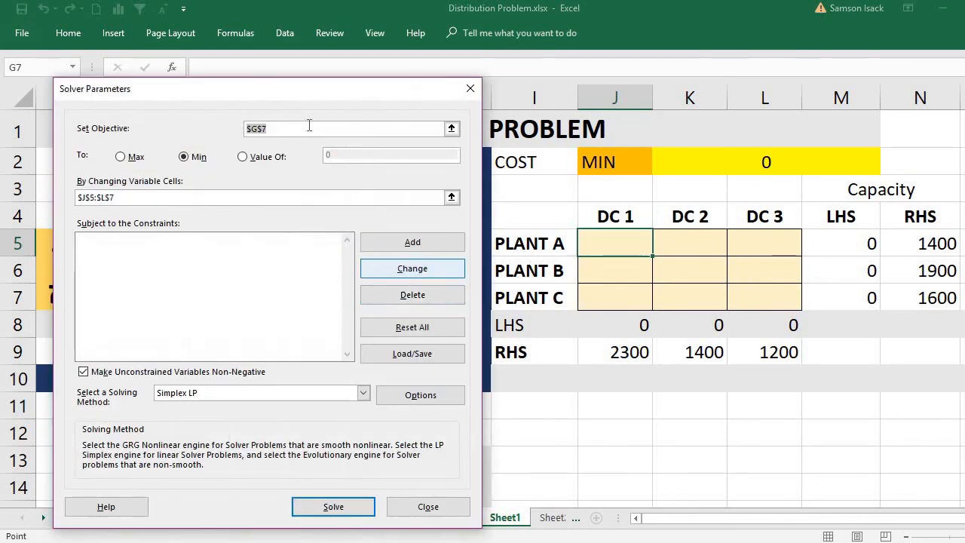
left_click(748, 172)
left_click(179, 294)
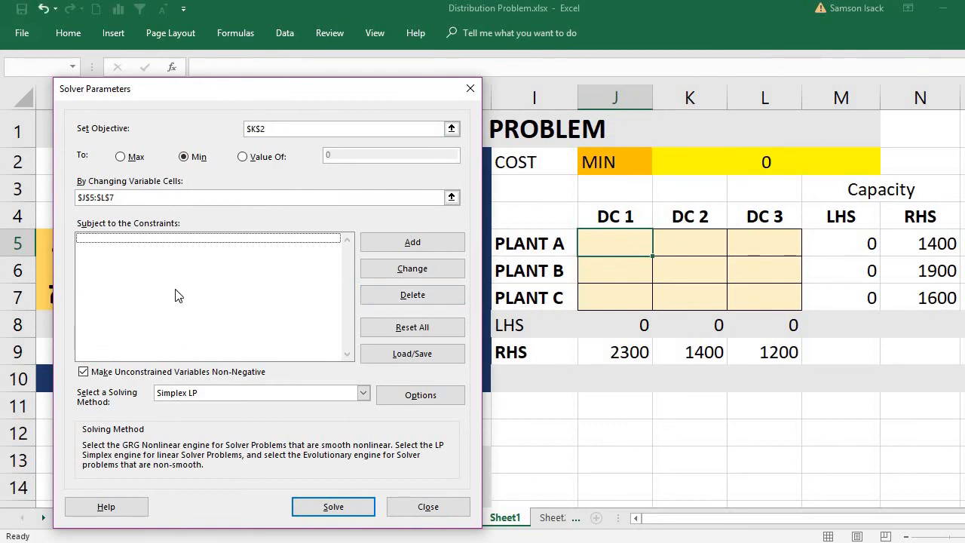
Add one Solver constraint making the capacity LHS range M5:M7 equal (=) to the RHS range N5:N7
left_click(426, 243)
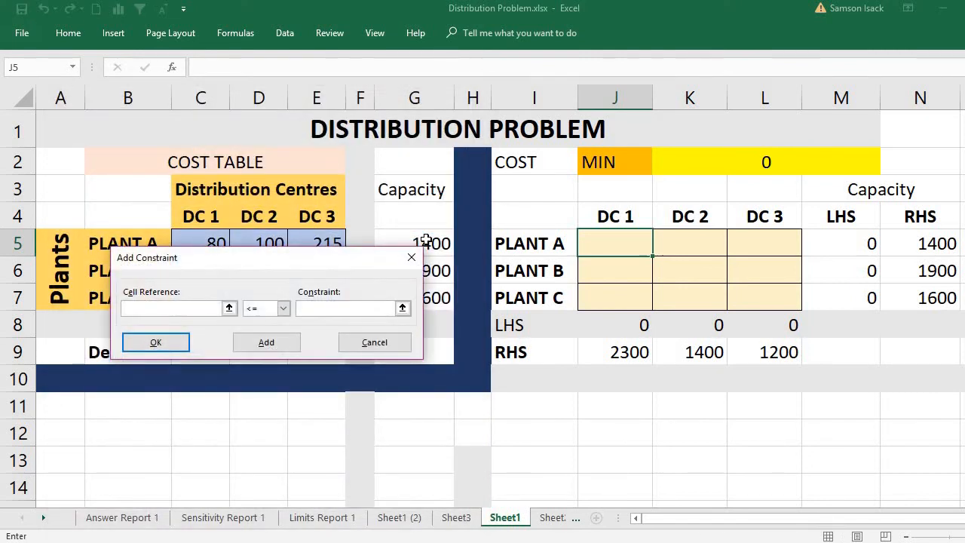
left_click_drag(845, 244, 850, 291)
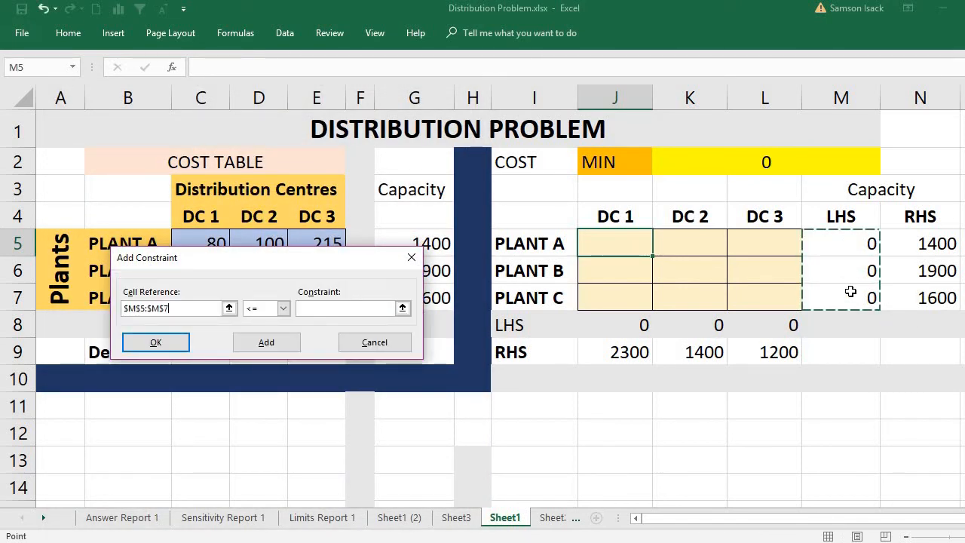
left_click(285, 310)
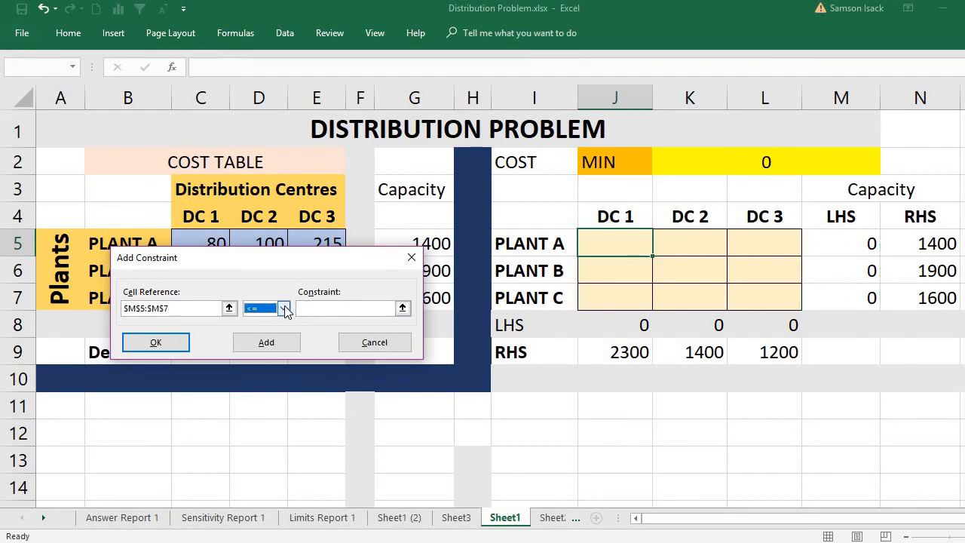
left_click(286, 310)
left_click(270, 330)
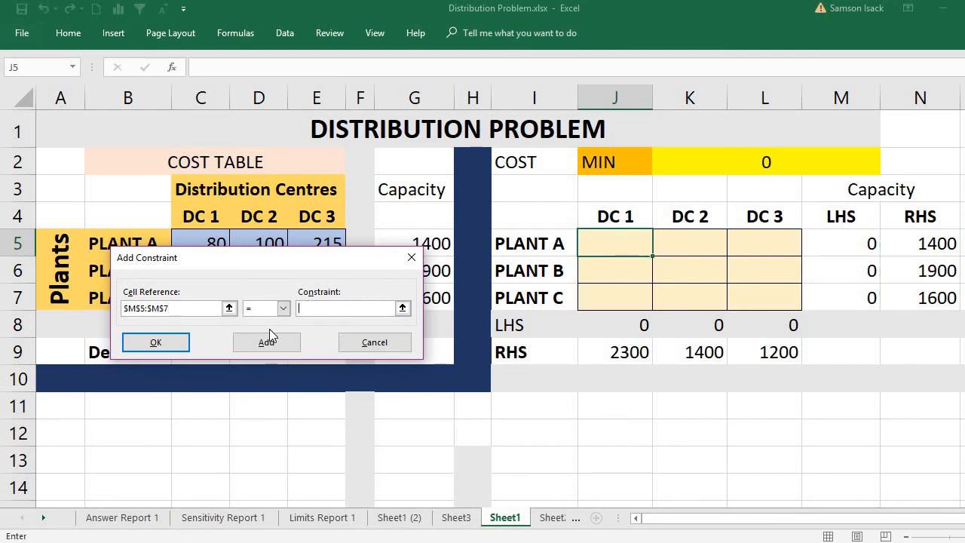
left_click_drag(921, 241, 924, 300)
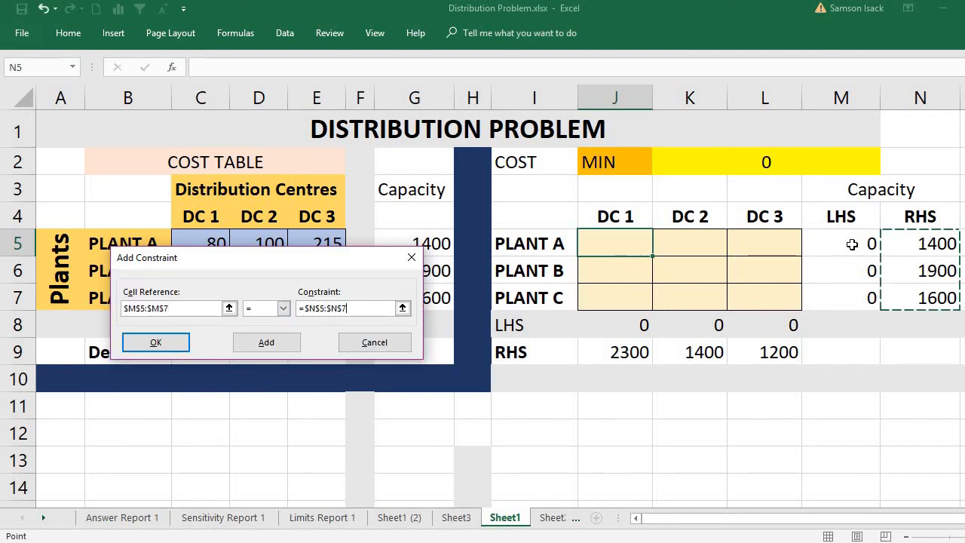
left_click(276, 345)
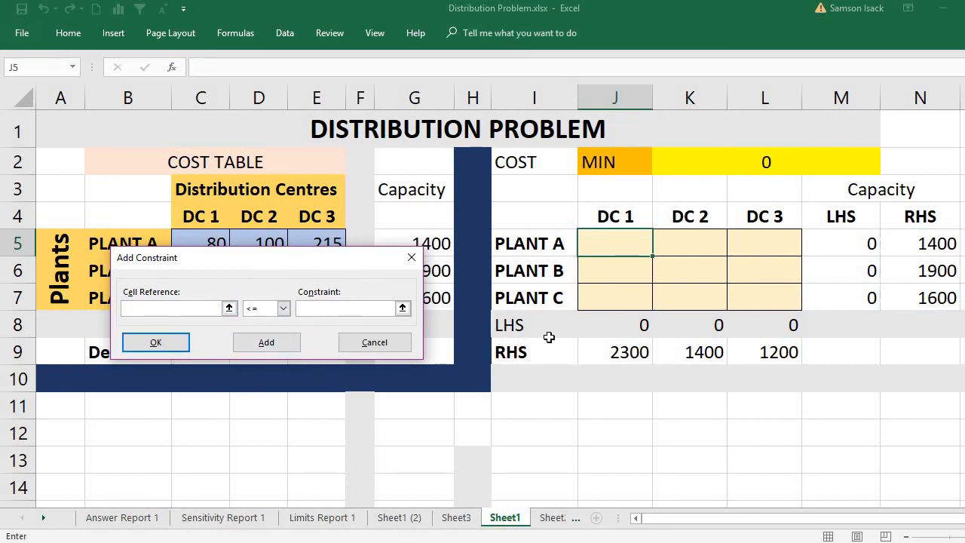
Add a Solver constraint making the demand LHS range J8:L8 equal (=) to the RHS range J9:L9, and return to the Solver parameters
left_click_drag(251, 269, 262, 163)
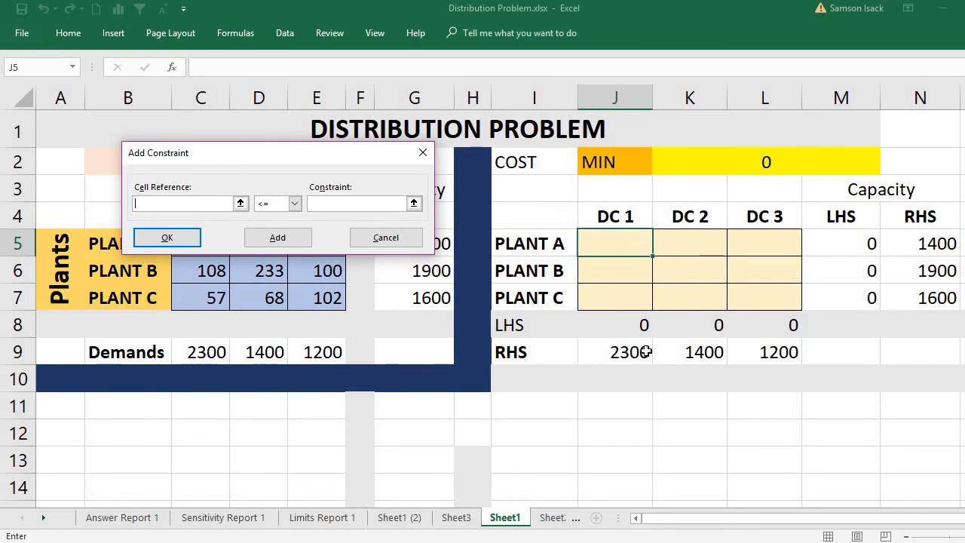
left_click(241, 203)
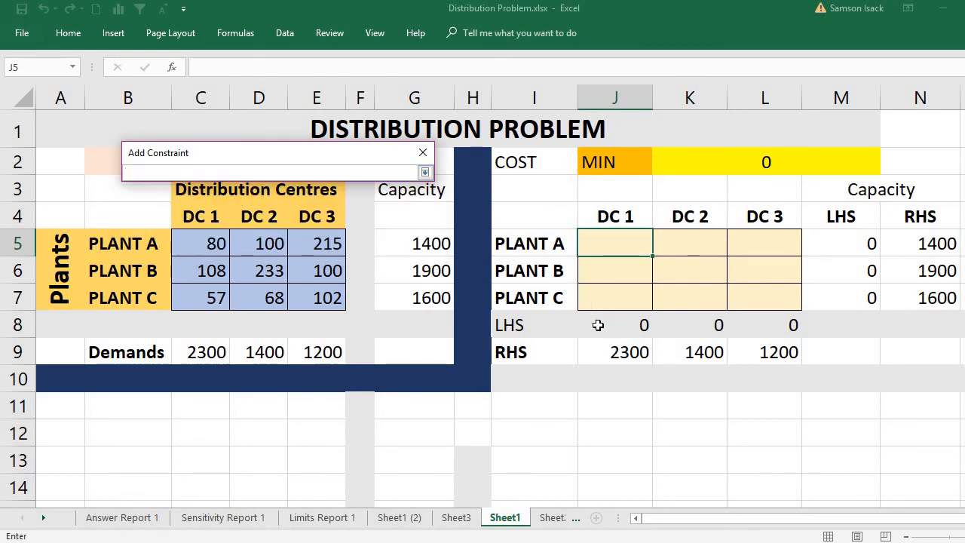
left_click_drag(597, 325, 771, 336)
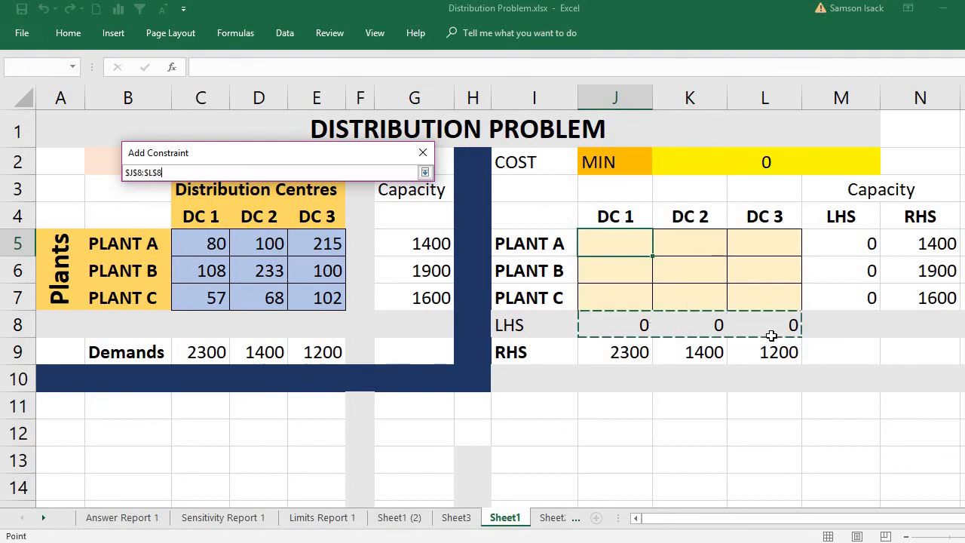
left_click(424, 174)
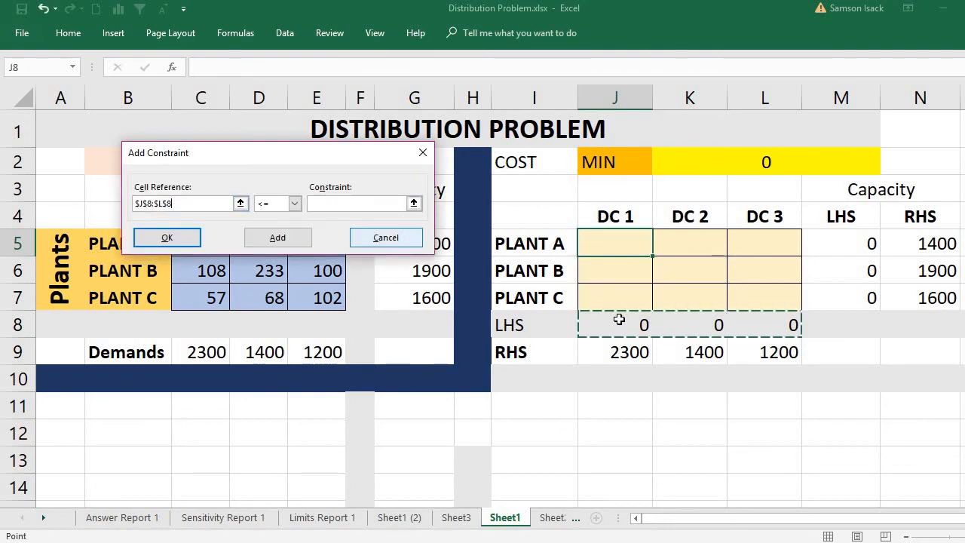
left_click(295, 203)
left_click(279, 228)
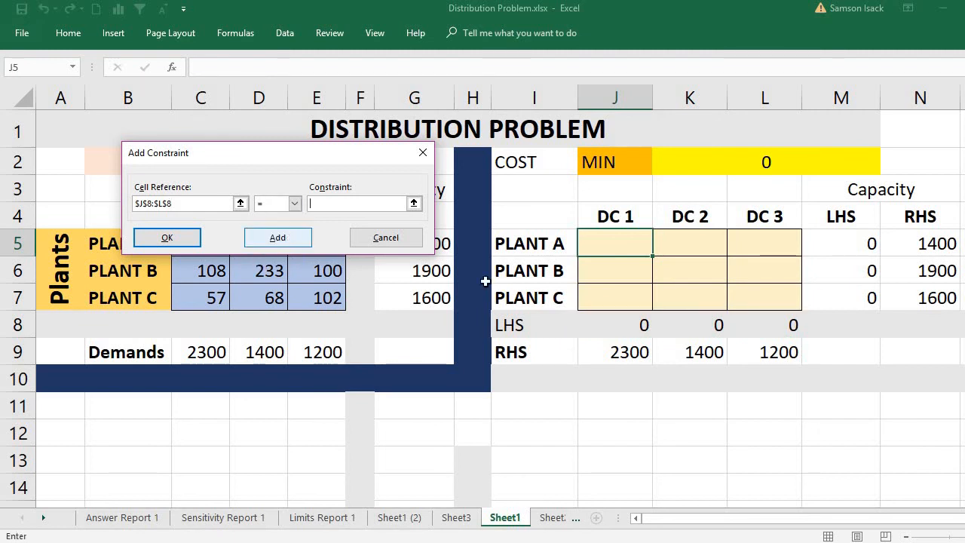
left_click_drag(613, 353, 747, 351)
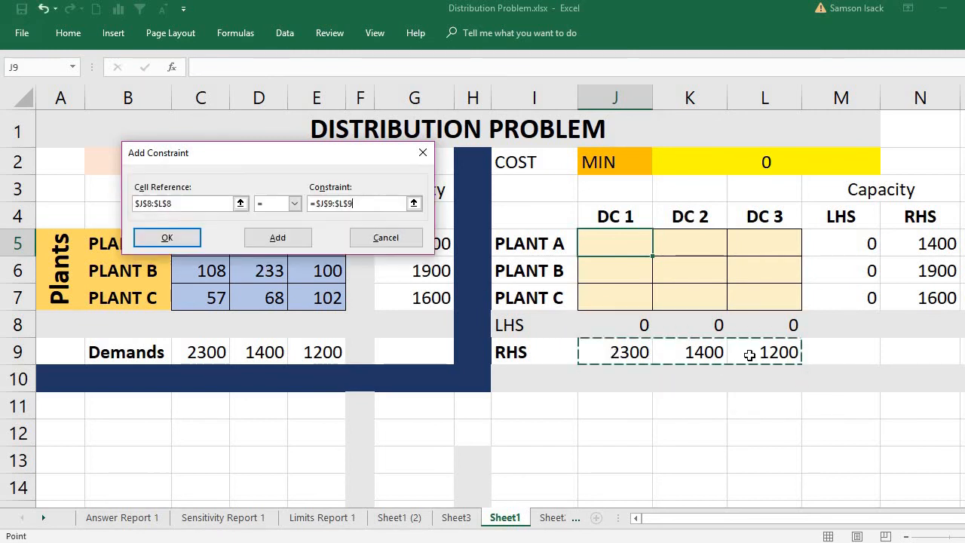
left_click(196, 242)
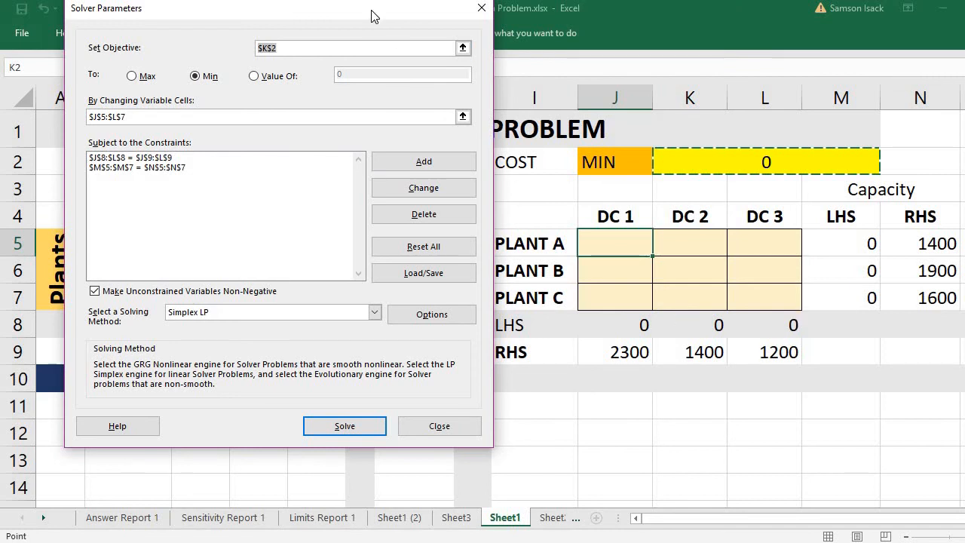
Review the available solving methods and choose Simplex LP for the Solver model
left_click_drag(371, 11, 350, 74)
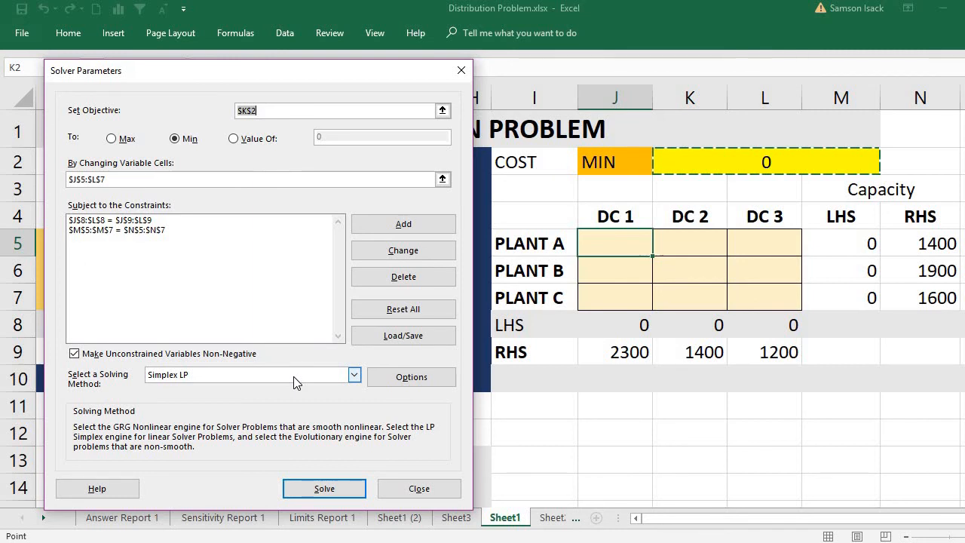
left_click(353, 376)
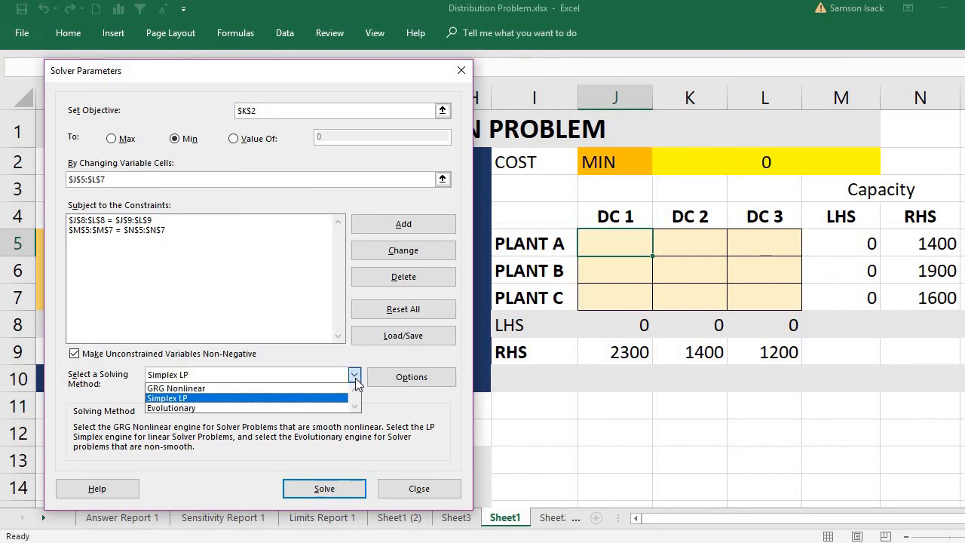
left_click(355, 378)
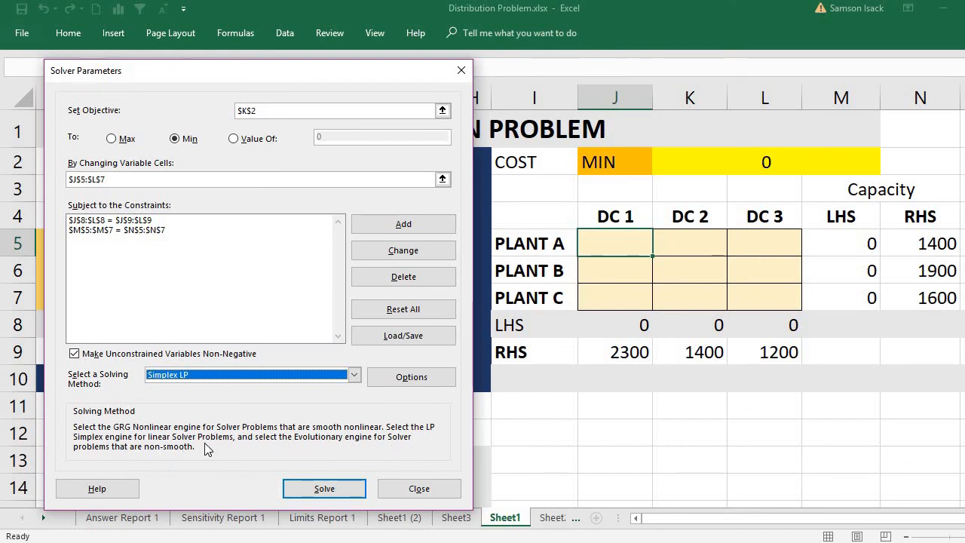
left_click(354, 374)
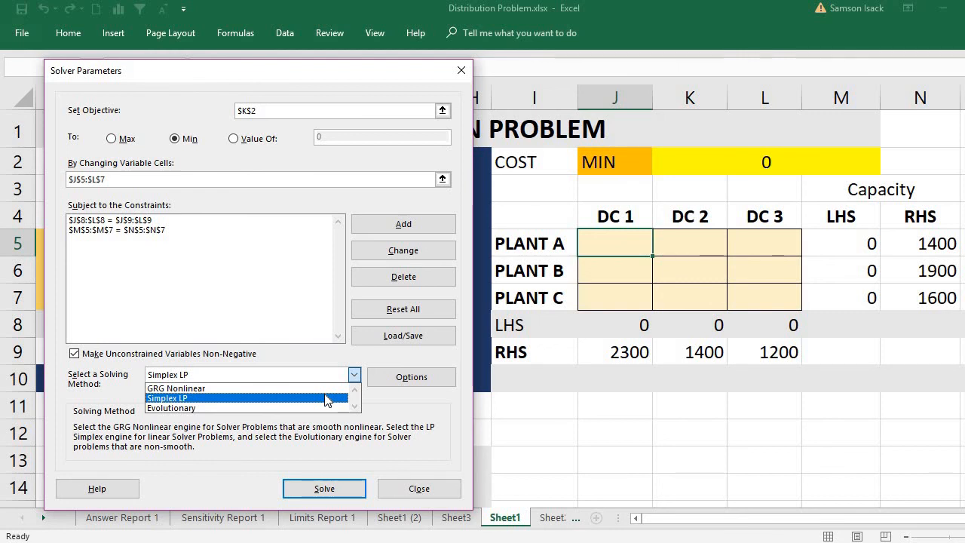
left_click(326, 397)
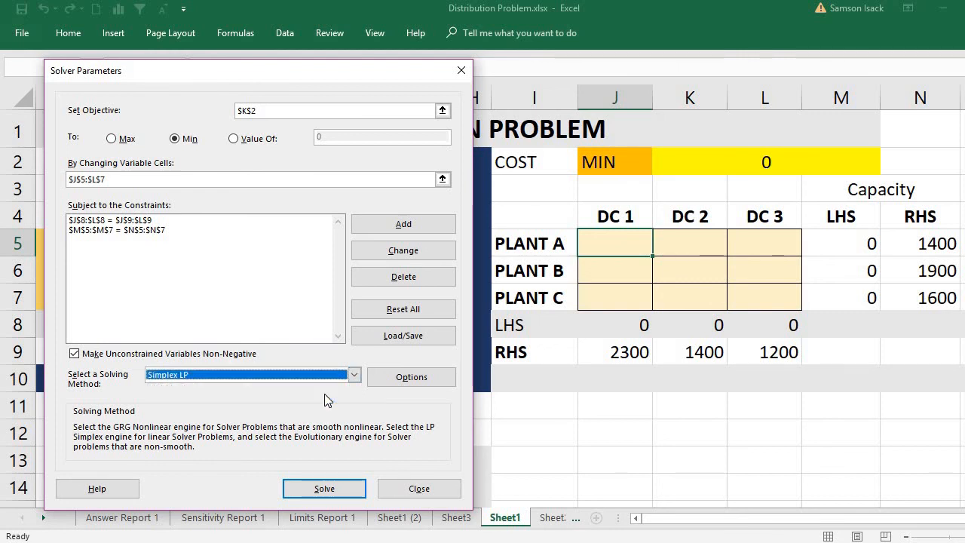
Review the Solver options for all methods, including the solving limits, and accept them
left_click(412, 377)
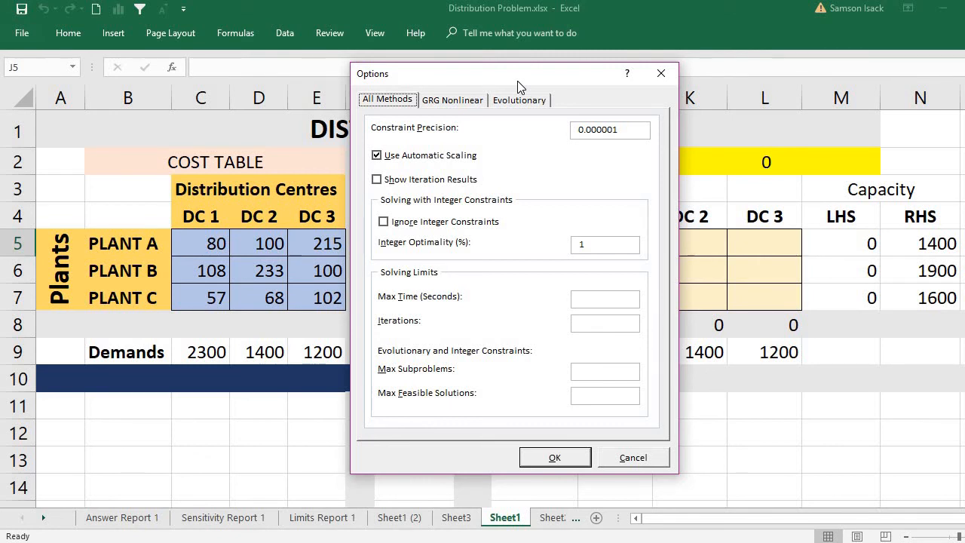
left_click(595, 301)
left_click(555, 457)
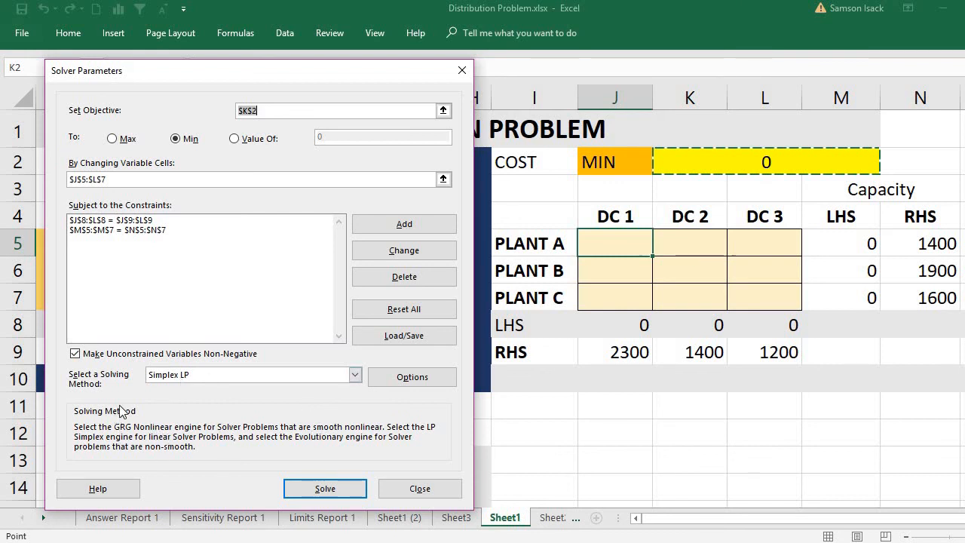
Solve the model and keep the Solver solution, generating the Answer, Sensitivity and Limits reports
left_click(337, 495)
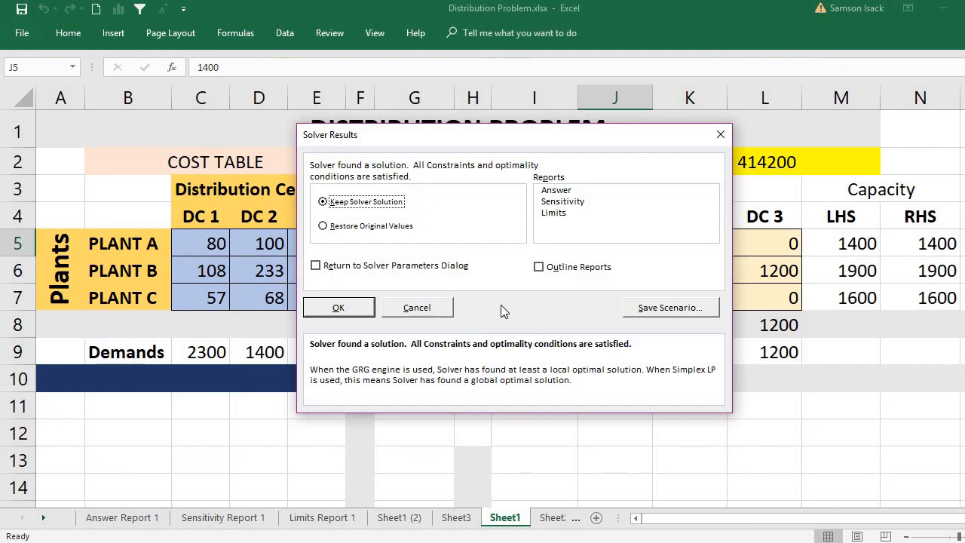
left_click(545, 193)
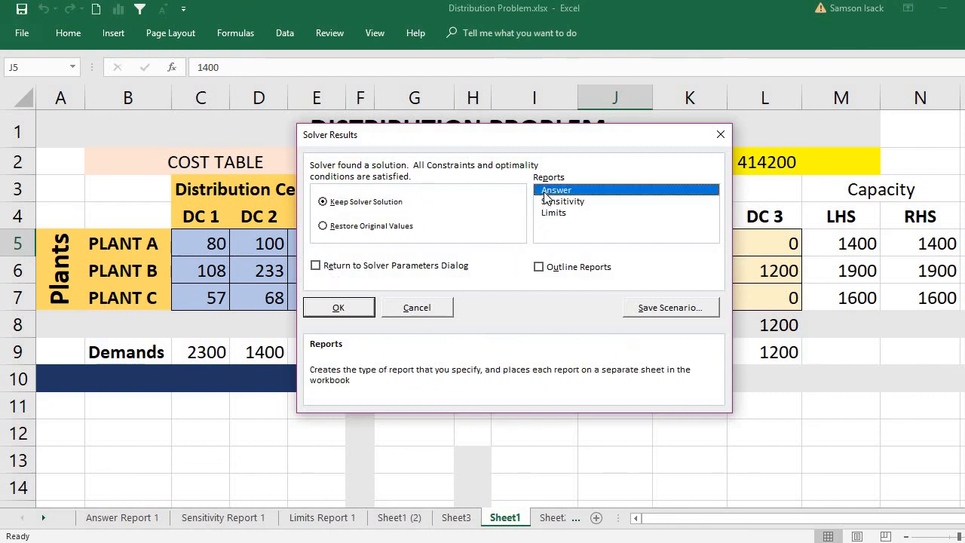
left_click(556, 214)
left_click(556, 201)
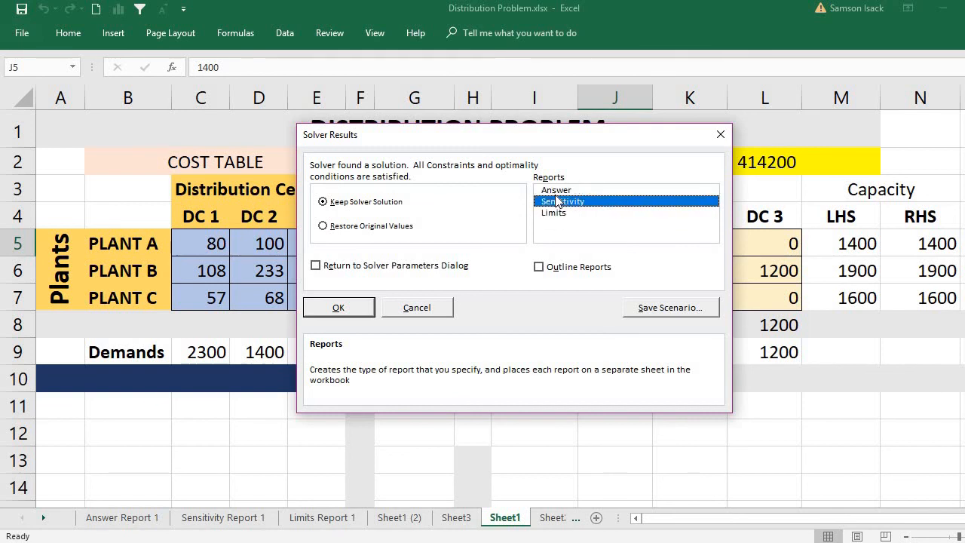
left_click(556, 193)
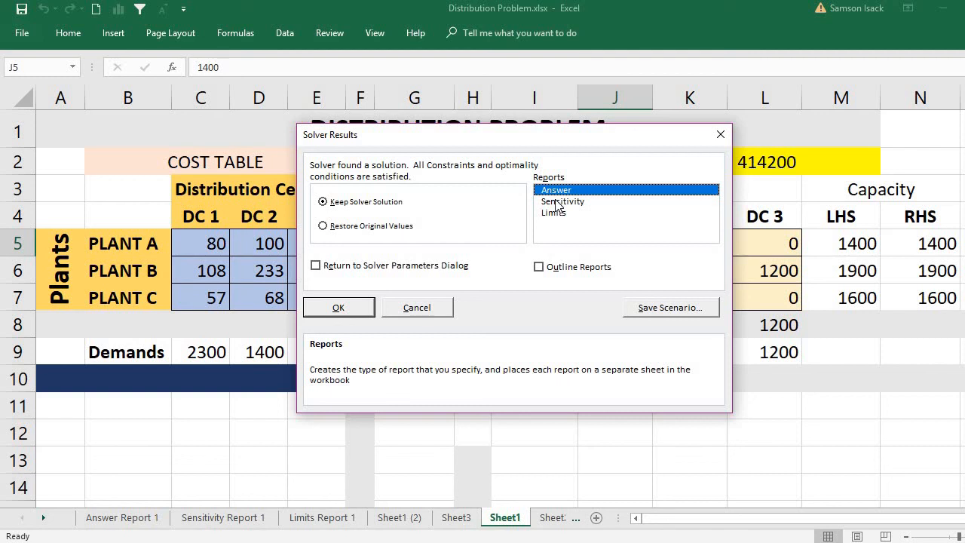
left_click(558, 201, "ctrl")
left_click(555, 213, "ctrl")
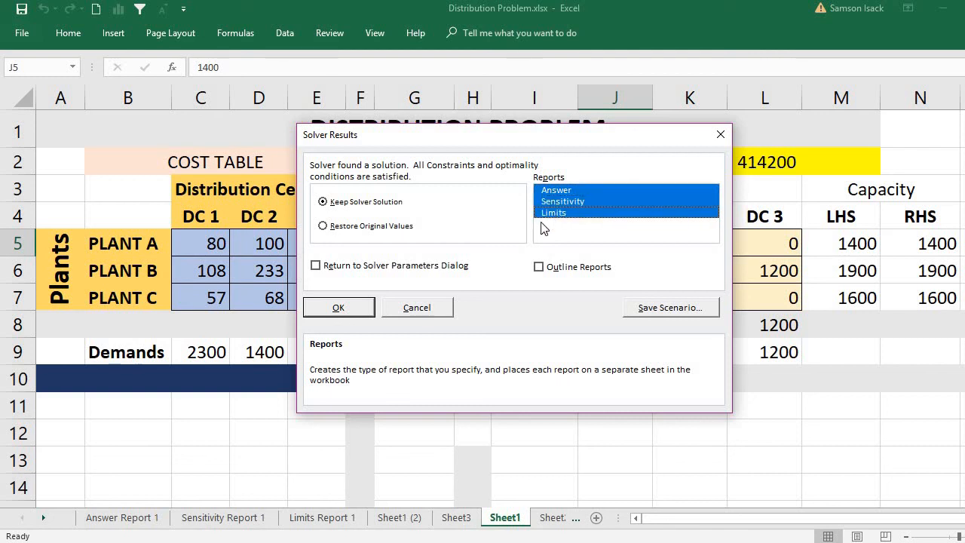
left_click(360, 315)
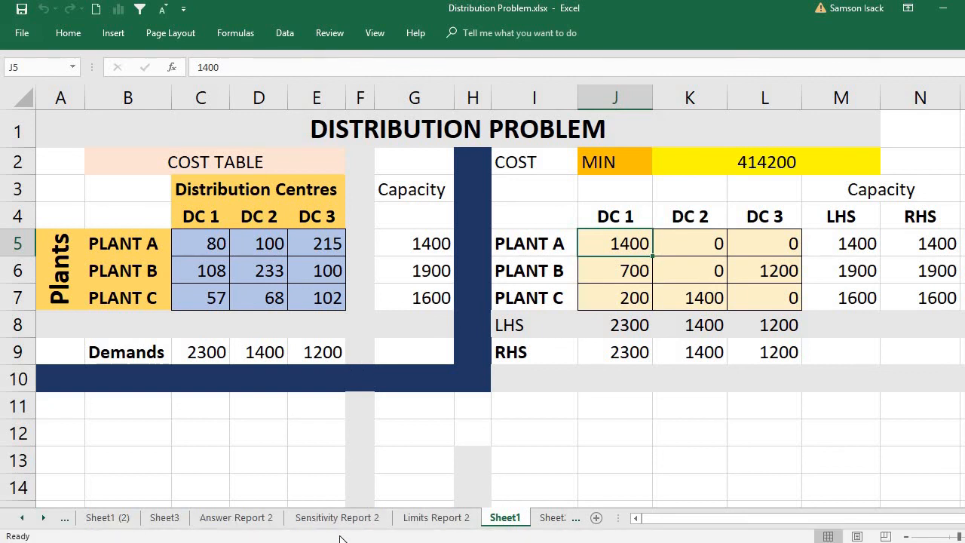
Open the Answer Report 2 sheet to examine the objective and variable cell results
left_click(233, 517)
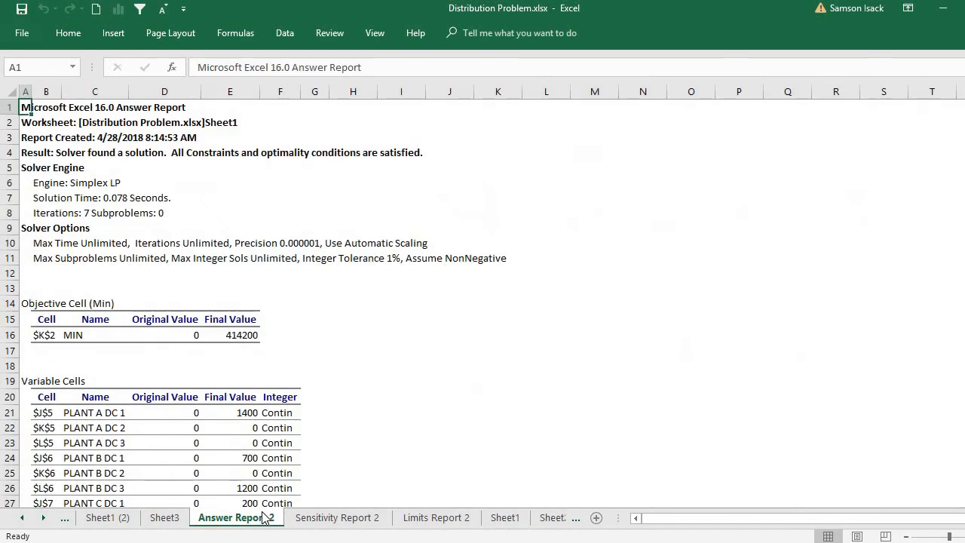
Examine the engine details, objective and variable cells in Answer Report 2, plus the Sensitivity Report 2 and Limits Report 2 sheets
left_click(213, 193)
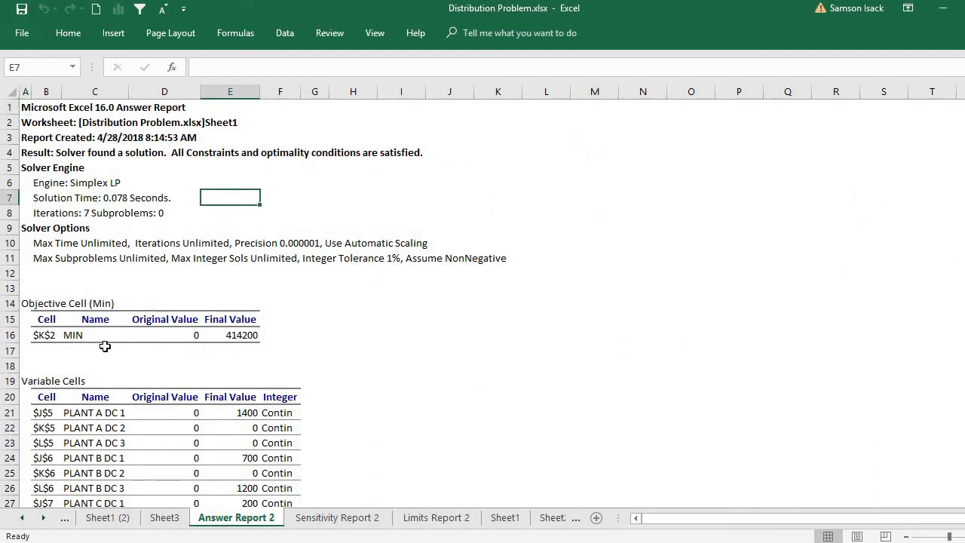
left_click(69, 335)
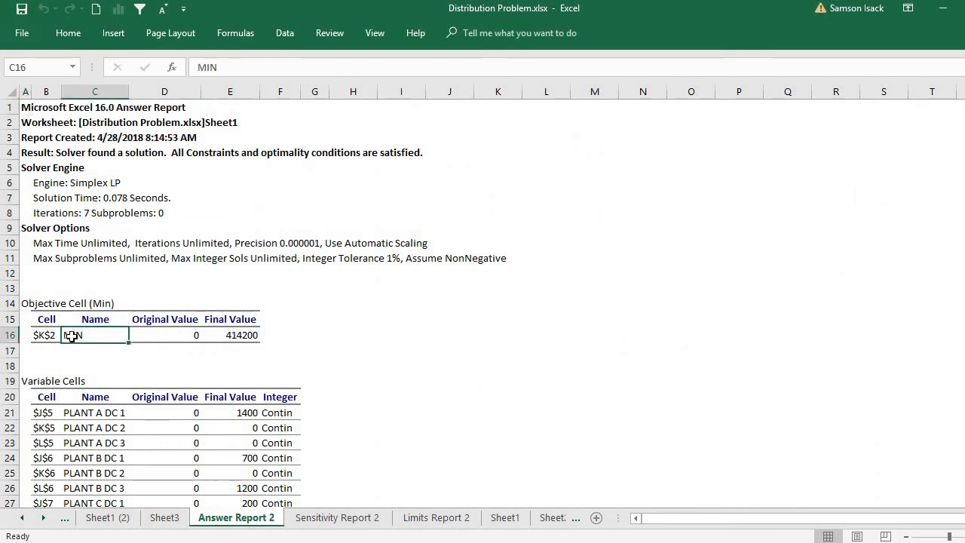
left_click(53, 431)
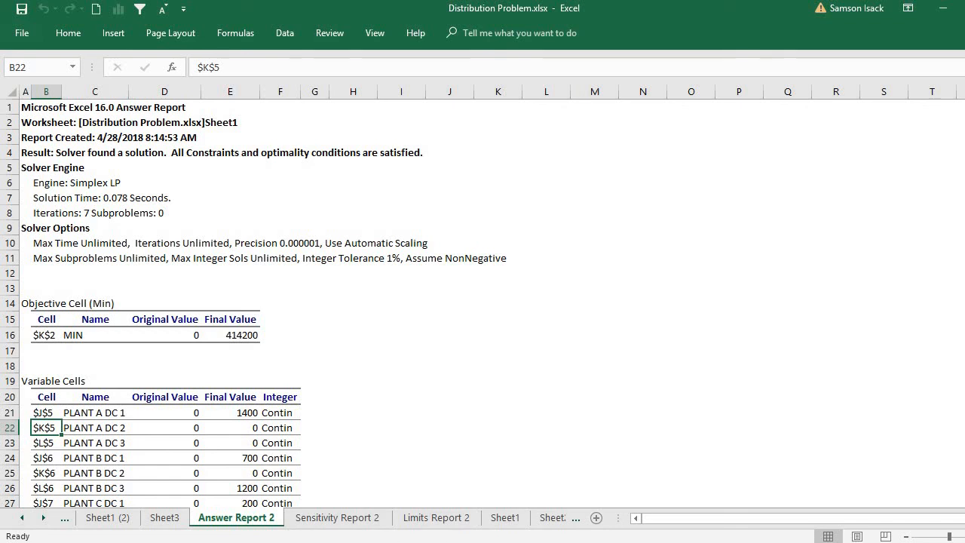
left_click(361, 520)
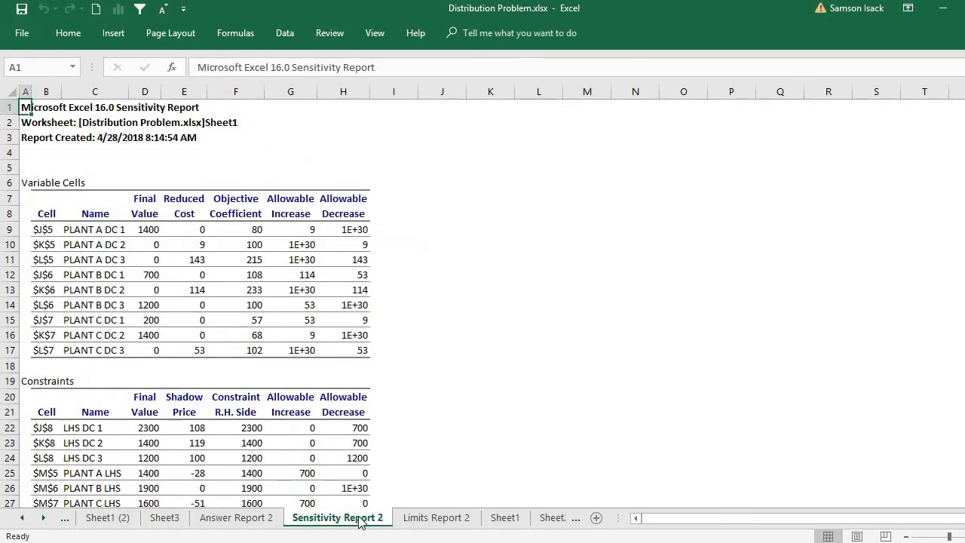
left_click(419, 524)
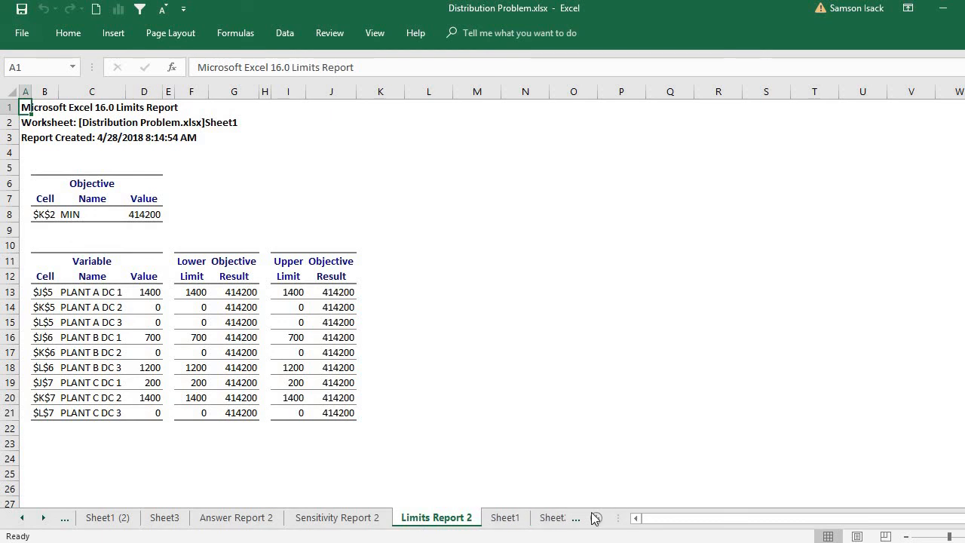
Return to Sheet1 and examine the shipments from each plant to each distribution centre and the total cost in K2
left_click(43, 517)
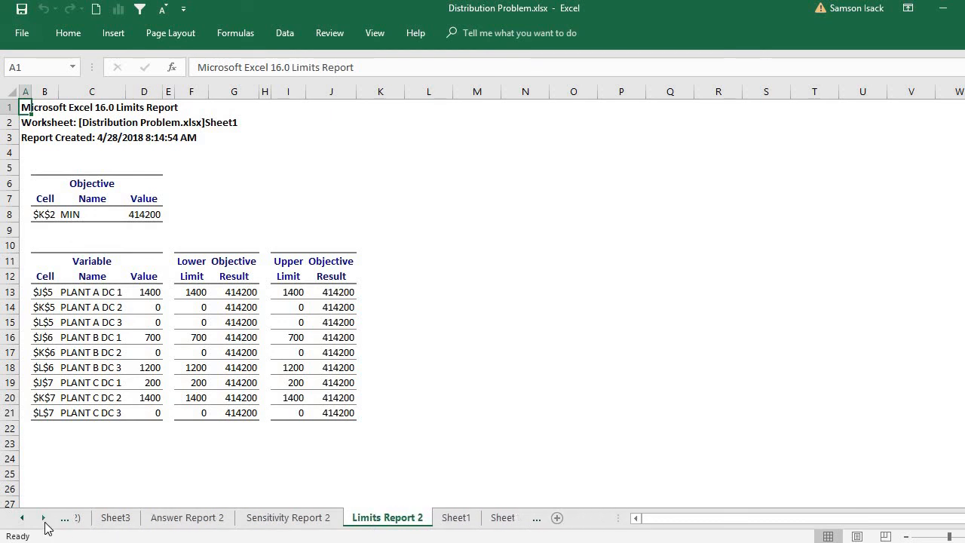
left_click(490, 518)
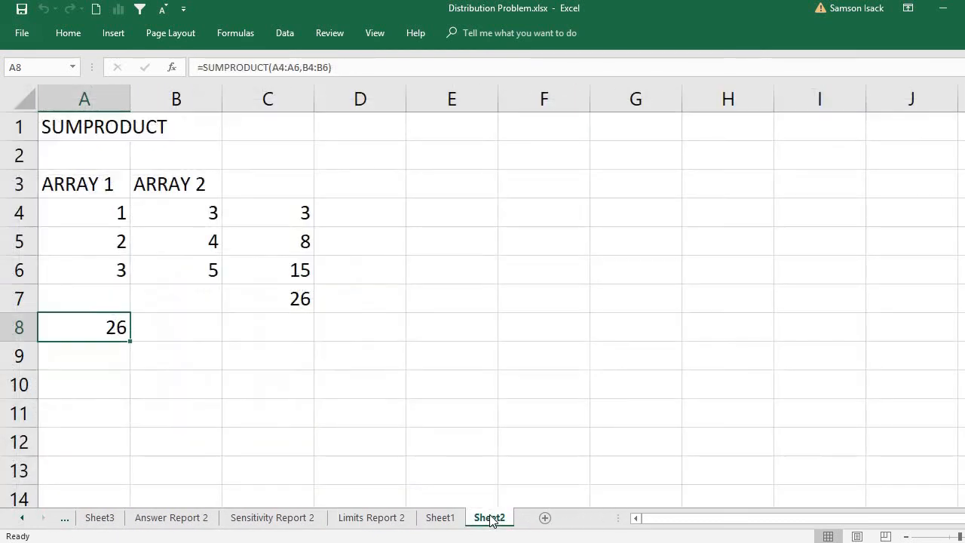
left_click(460, 518)
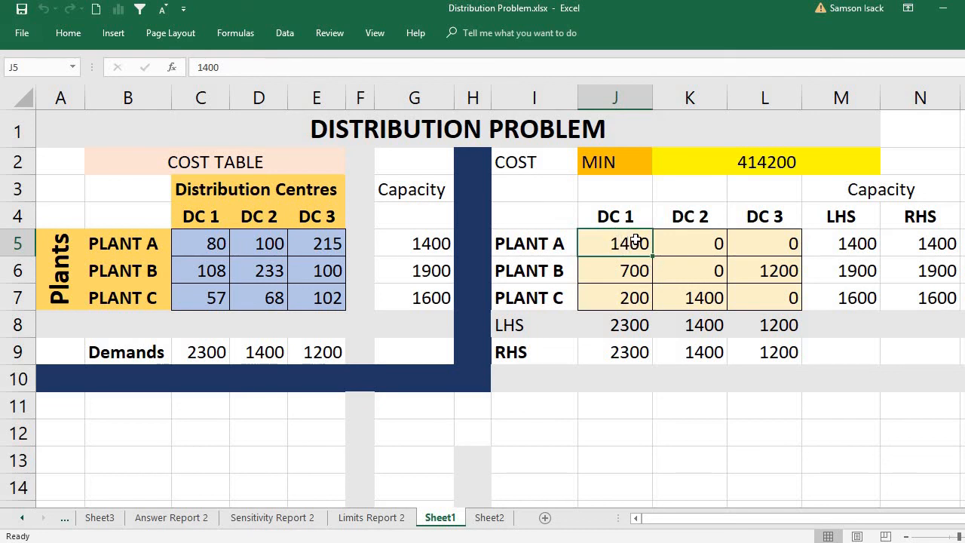
left_click(705, 249)
left_click(791, 241)
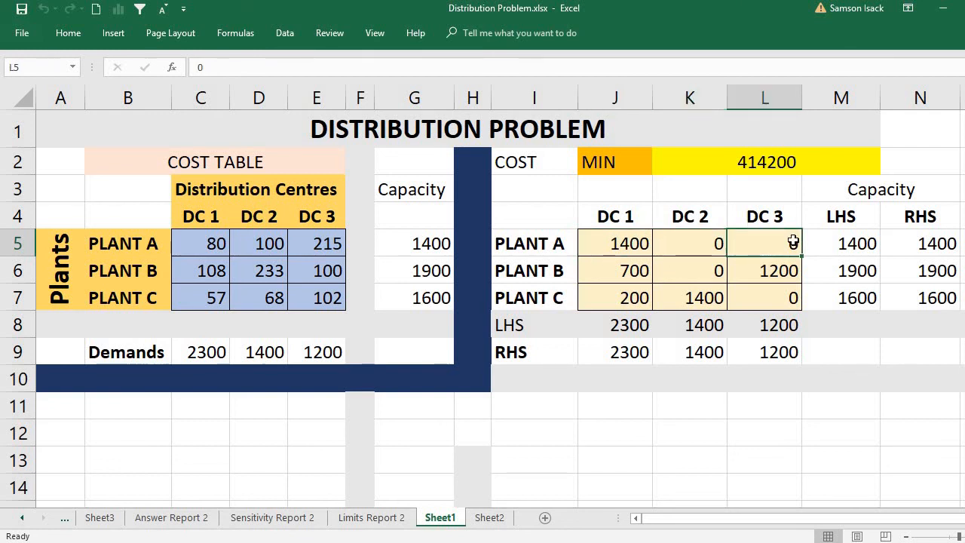
left_click(619, 243)
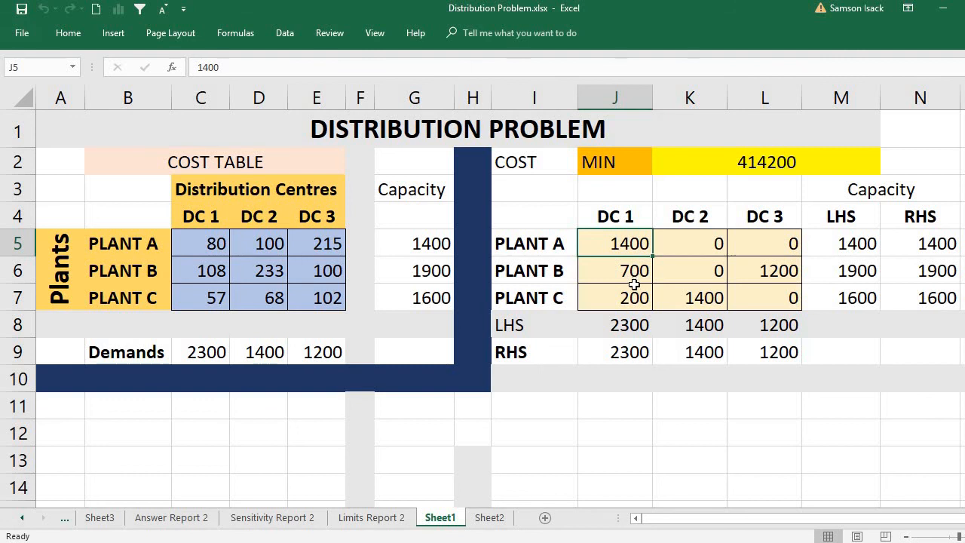
left_click(637, 273)
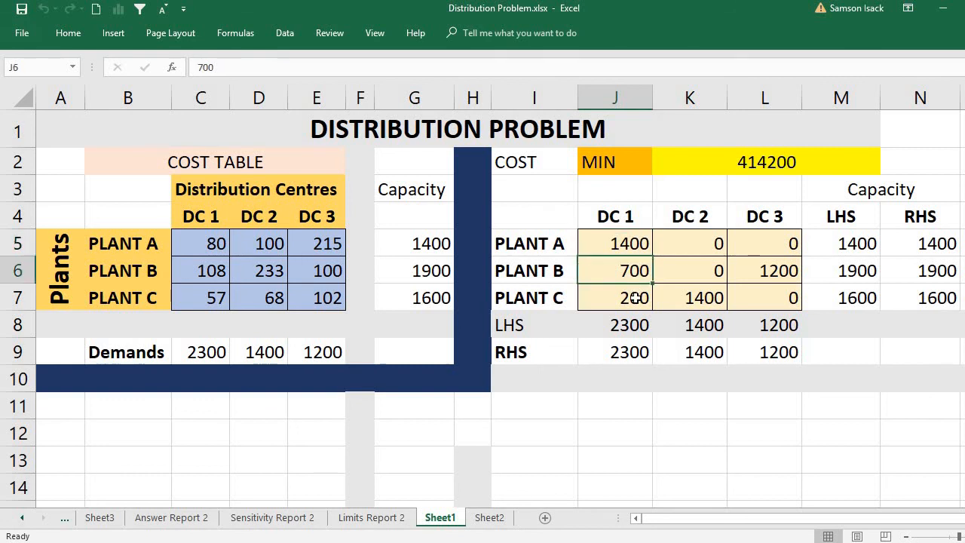
left_click(635, 298)
left_click(633, 272)
left_click(637, 300)
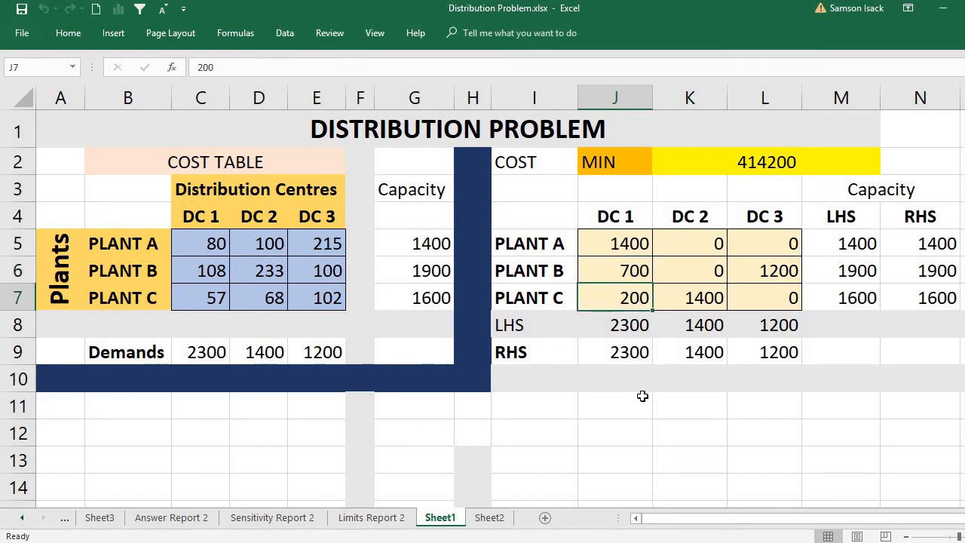
left_click(691, 303)
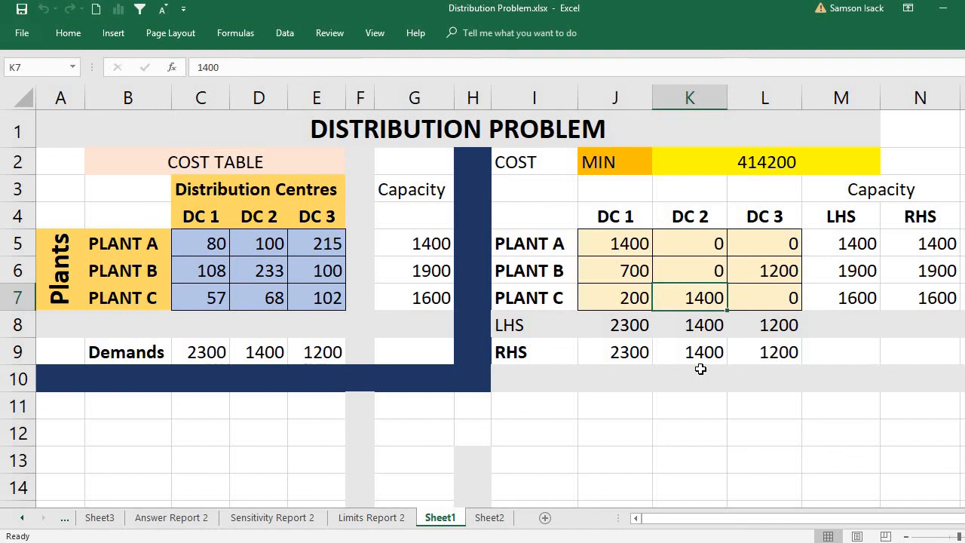
left_click(788, 267)
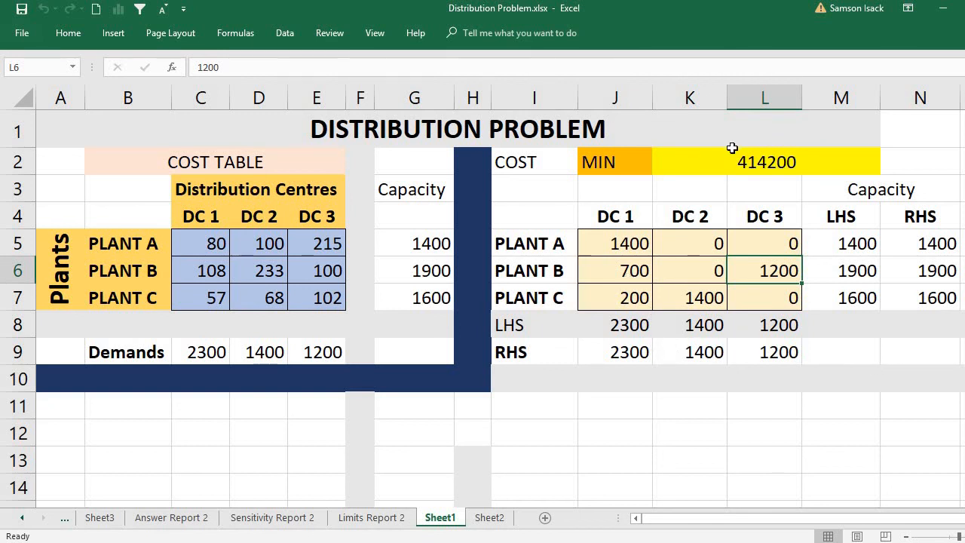
left_click(723, 155)
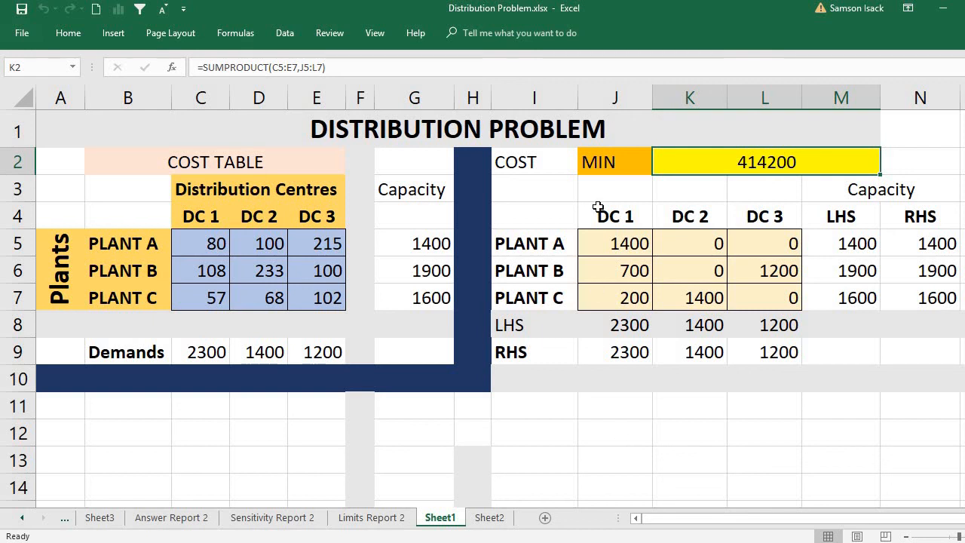
Re-solve the Solver model with objective K2 set to Max and keep the Solver solution
left_click(527, 162)
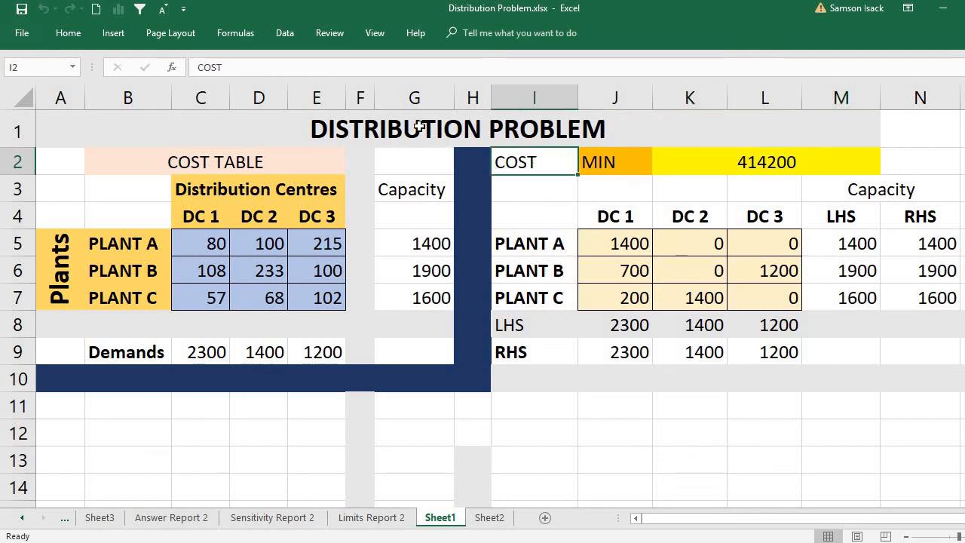
left_click(281, 37)
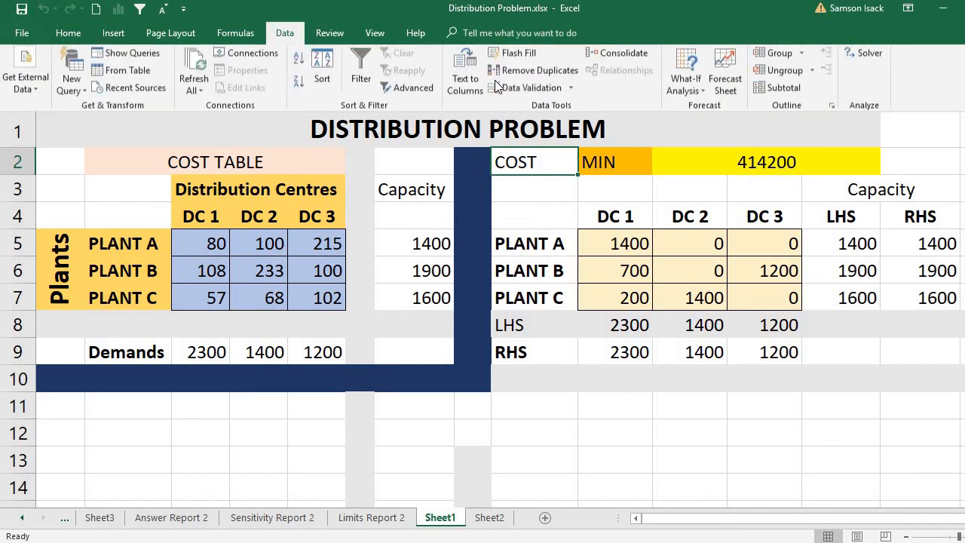
left_click(865, 58)
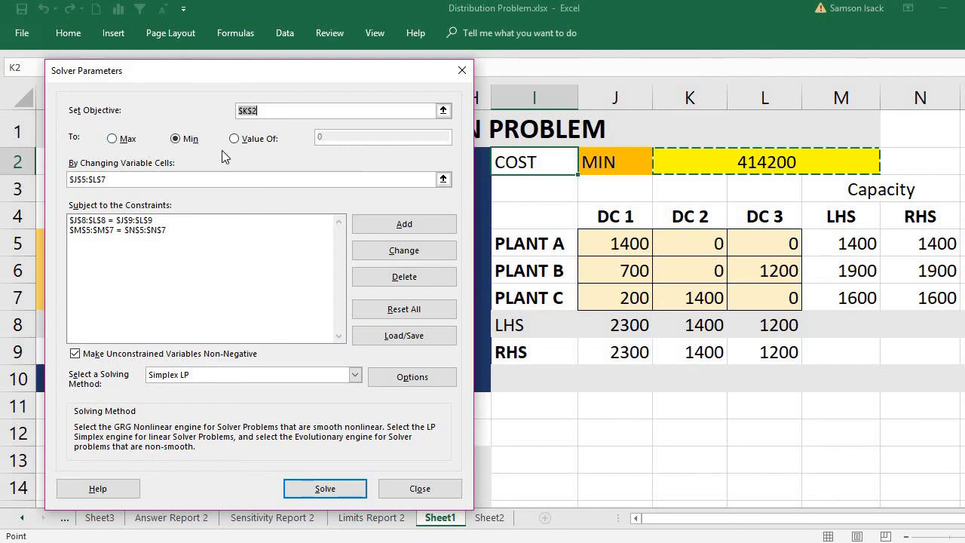
left_click(121, 145)
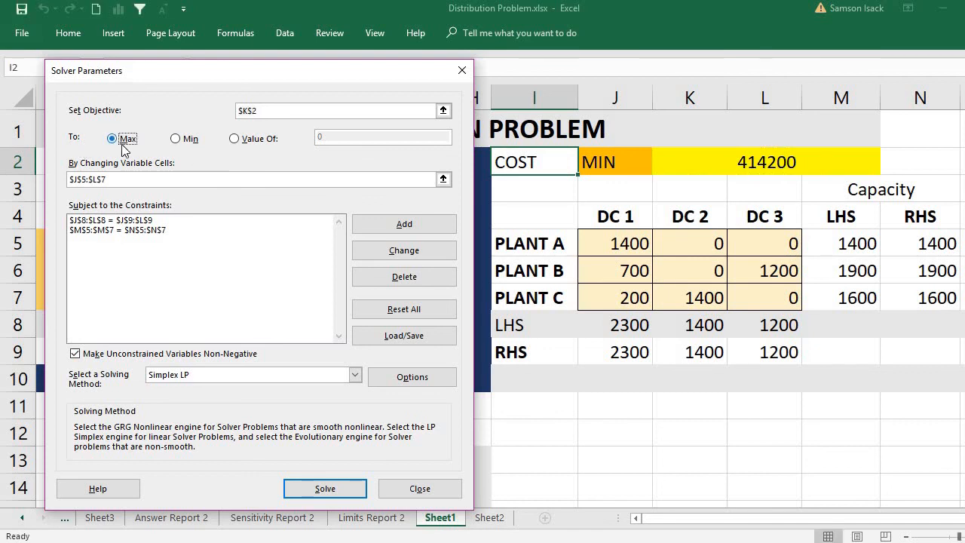
left_click(322, 489)
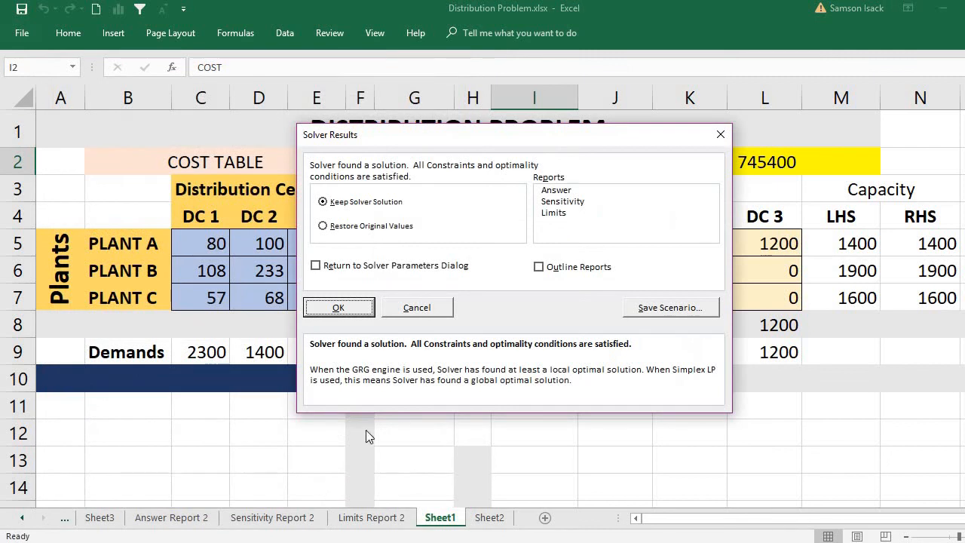
left_click(364, 312)
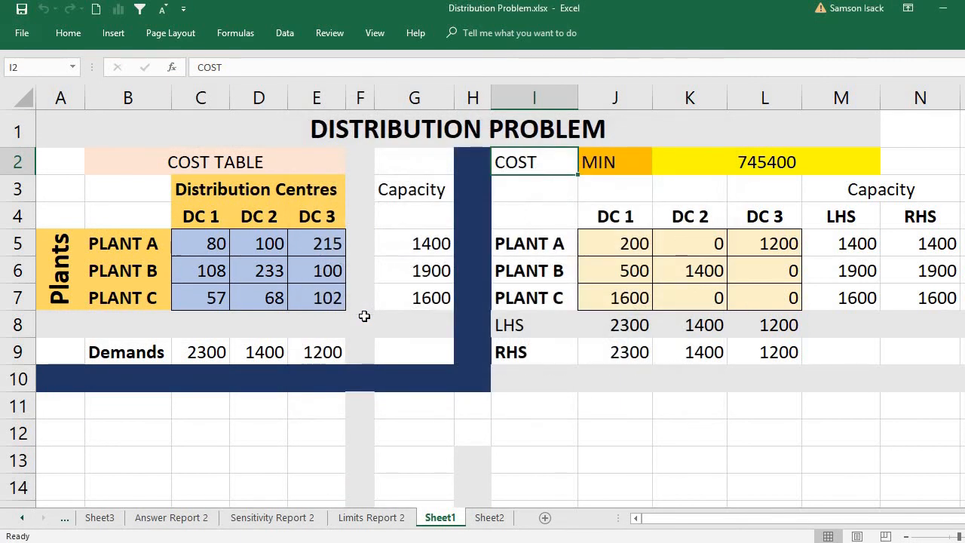
Examine the maximized cost in K2, the capacity LHS cells M5:M7 and the Plant A to DC 3 shipment
left_click(732, 164)
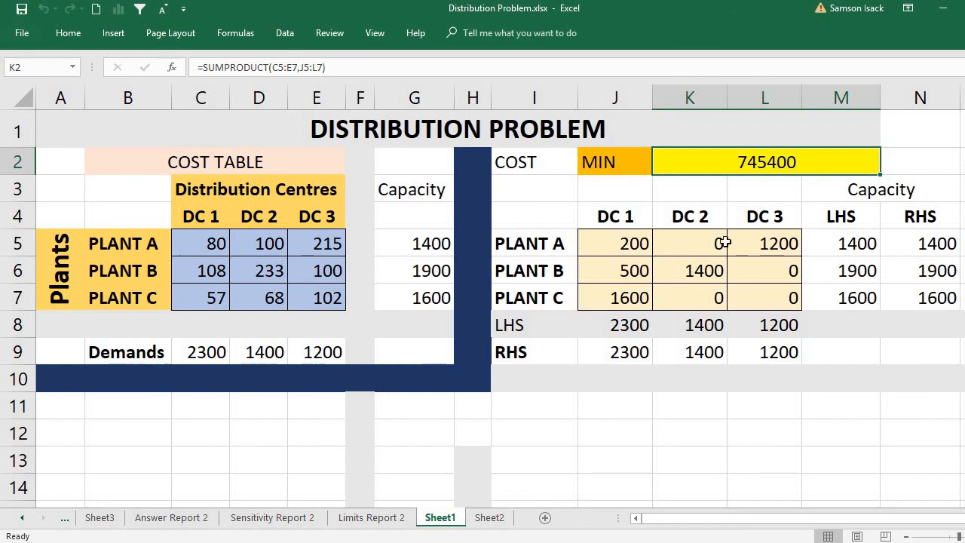
left_click_drag(871, 244, 870, 295)
left_click(870, 289)
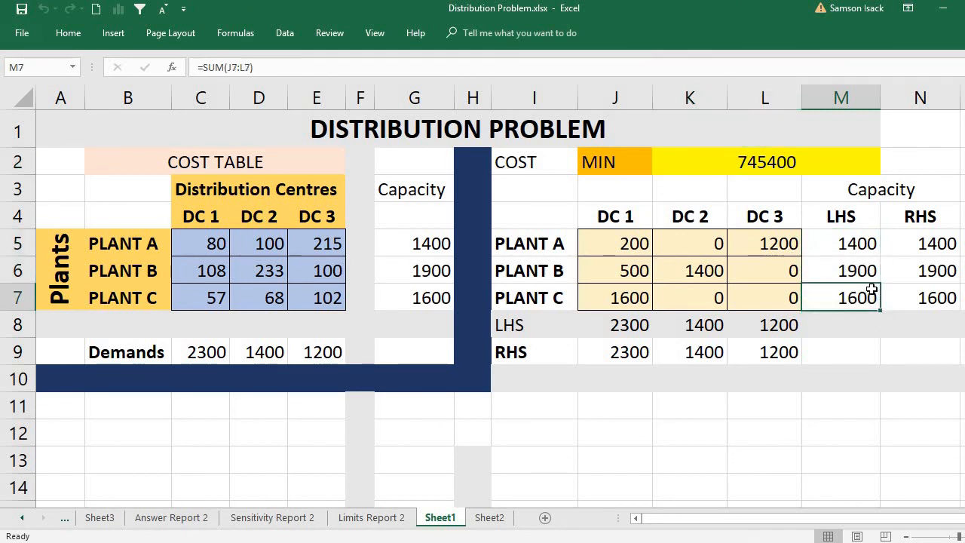
left_click(757, 245)
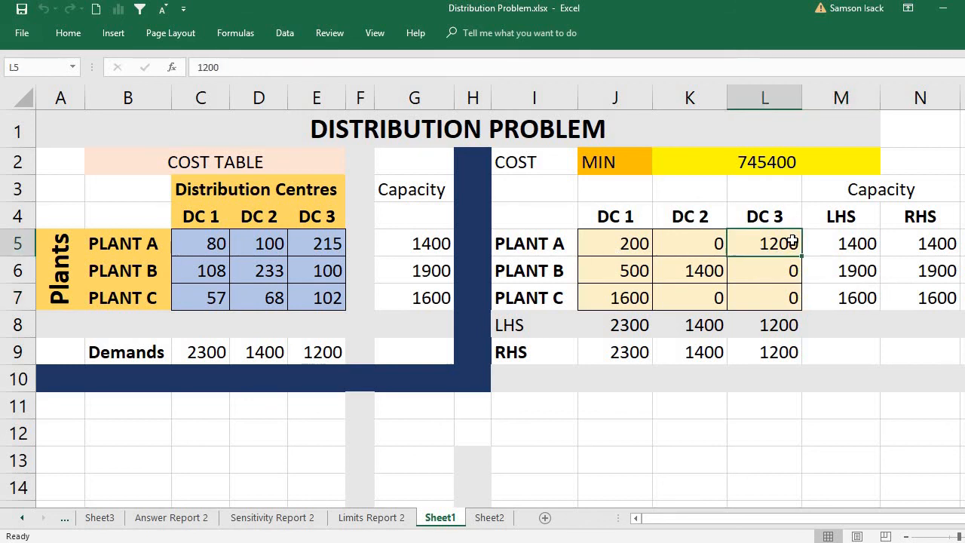
left_click(775, 156)
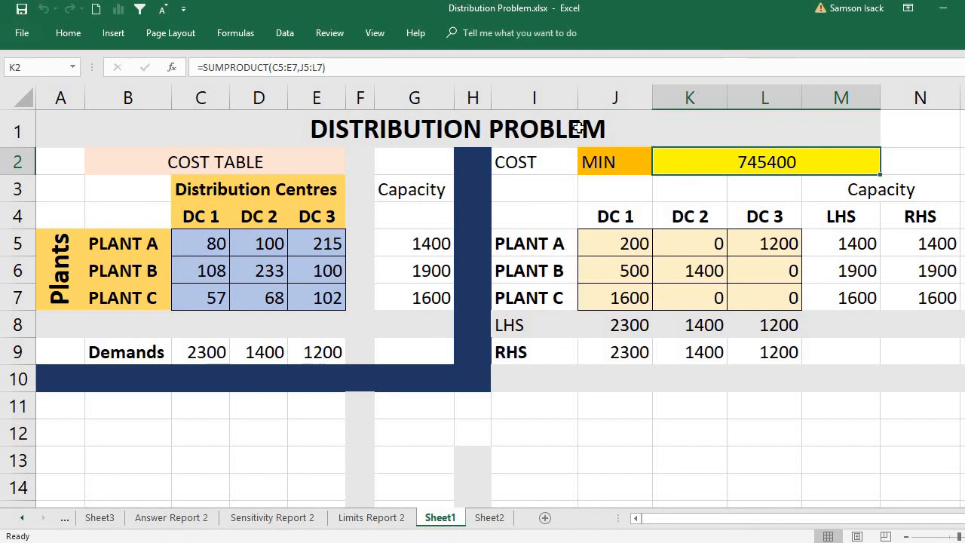
Set the Solver objective K2 back to Min, solve the model and close the results without accepting them
double_click(291, 33)
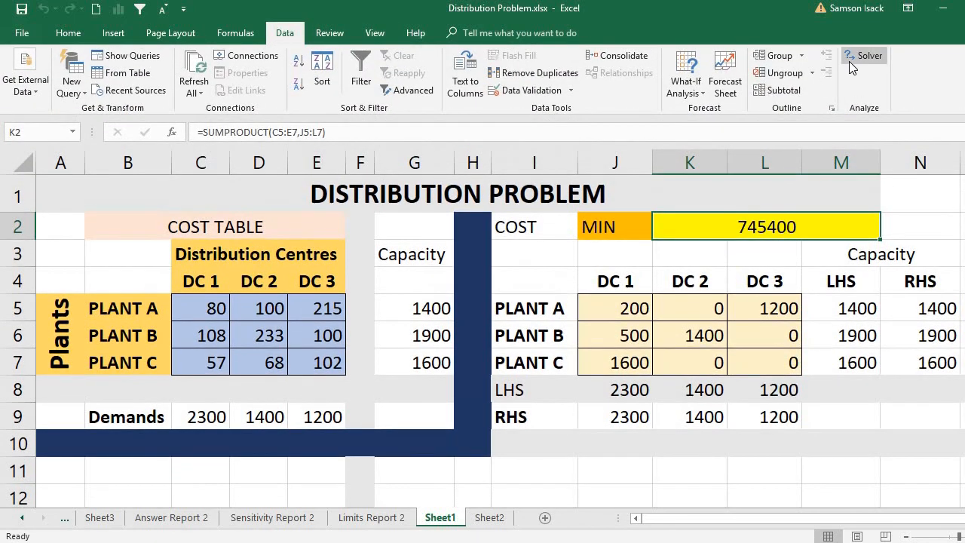
left_click(849, 61)
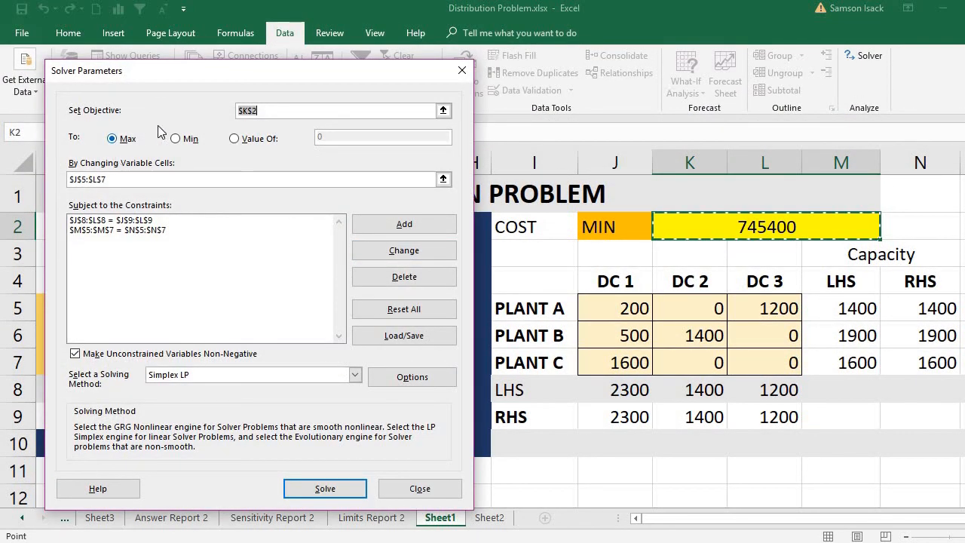
left_click(172, 138)
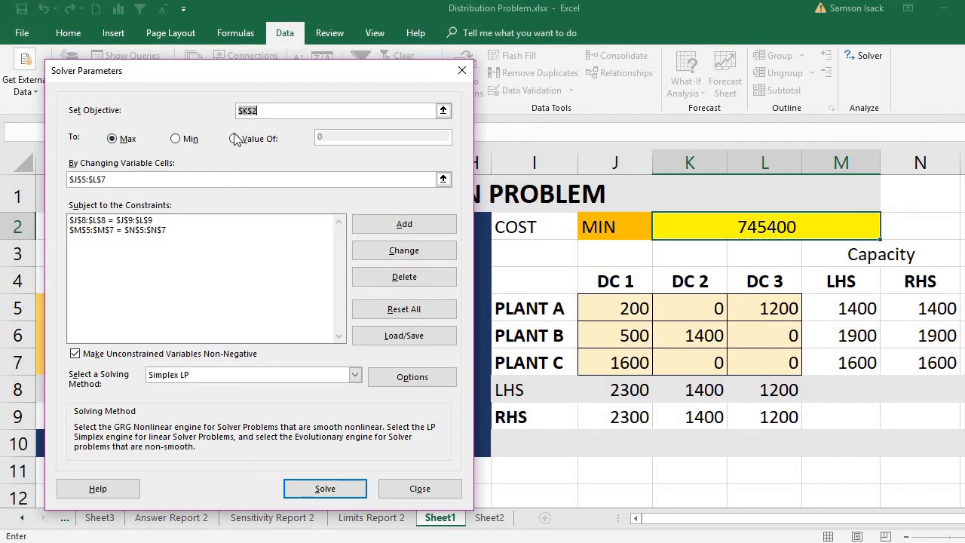
left_click(175, 138)
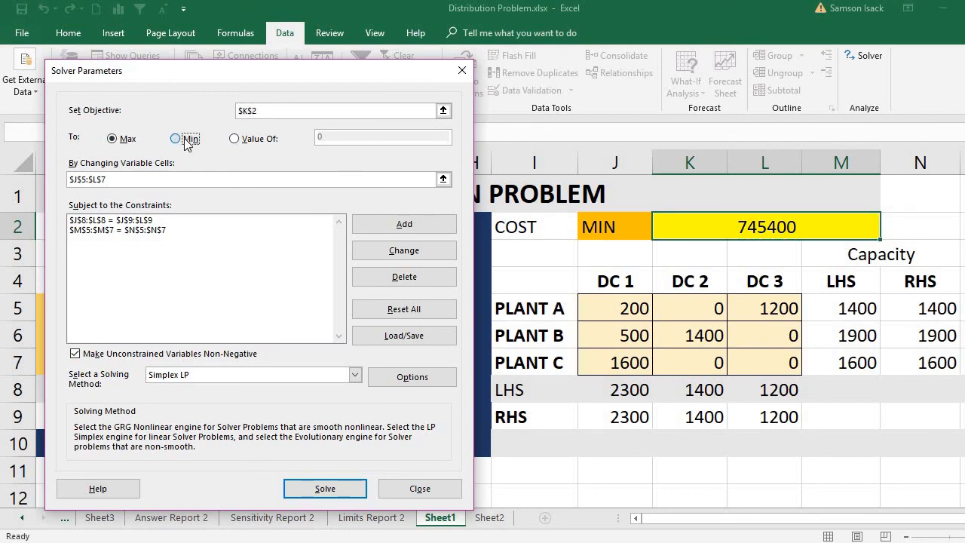
left_click(319, 489)
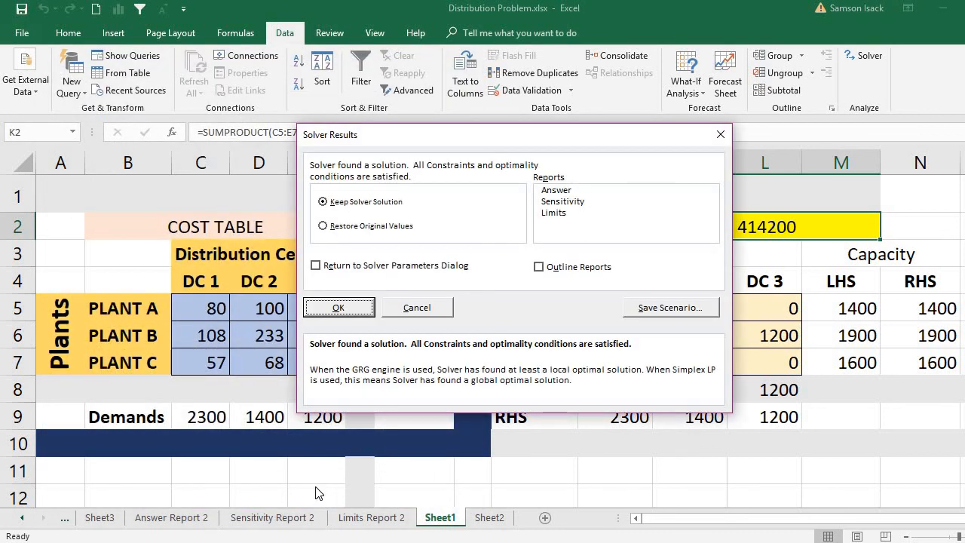
left_click(721, 134)
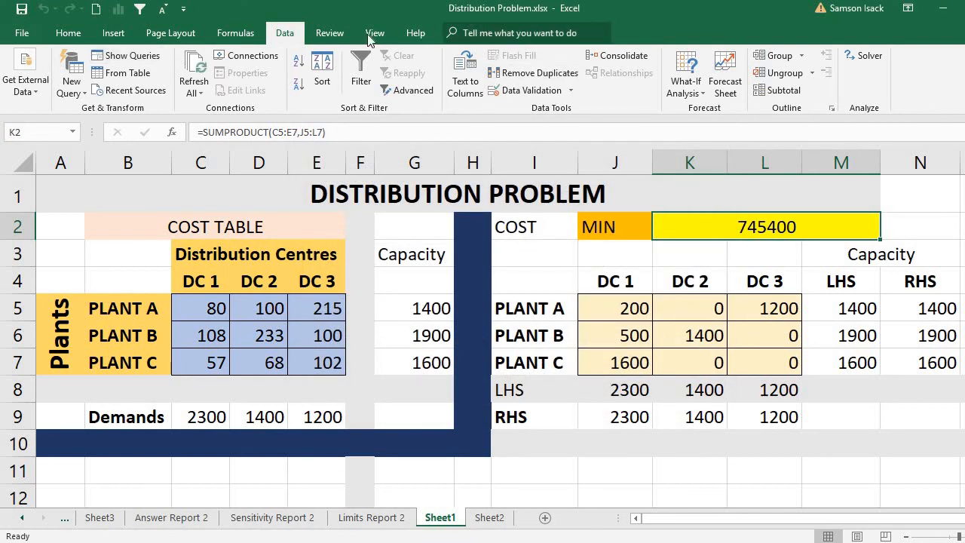
Run Solver again on the cost minimization model and keep the Solver solution
left_click(850, 60)
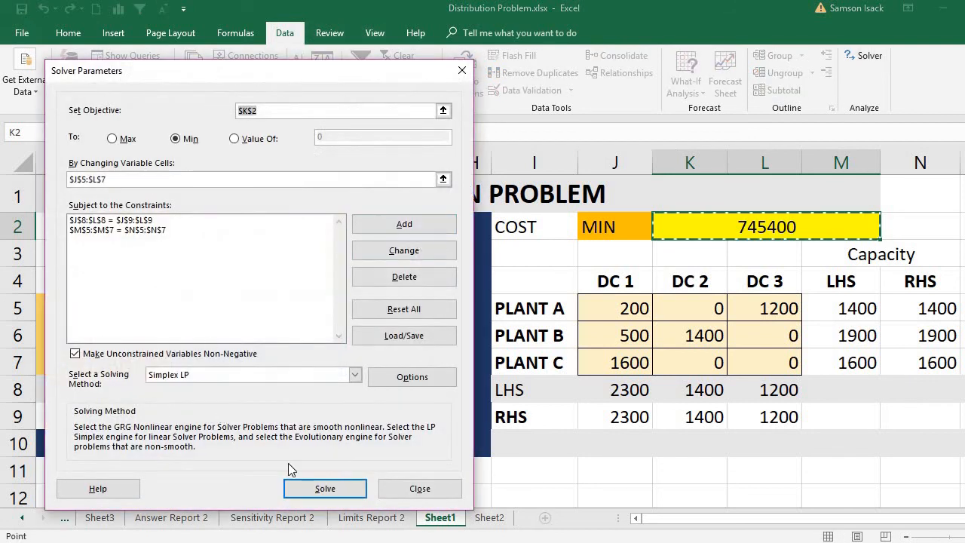
left_click(325, 487)
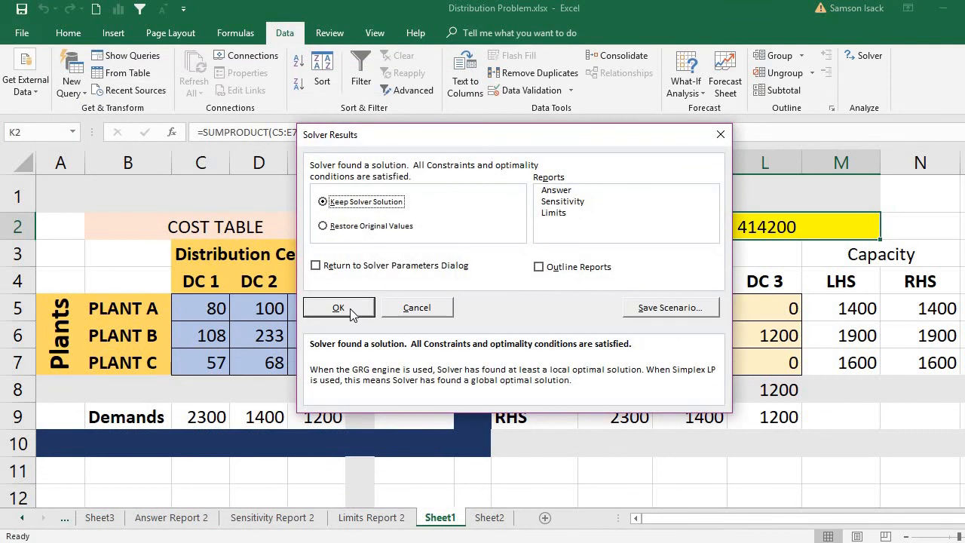
left_click(344, 308)
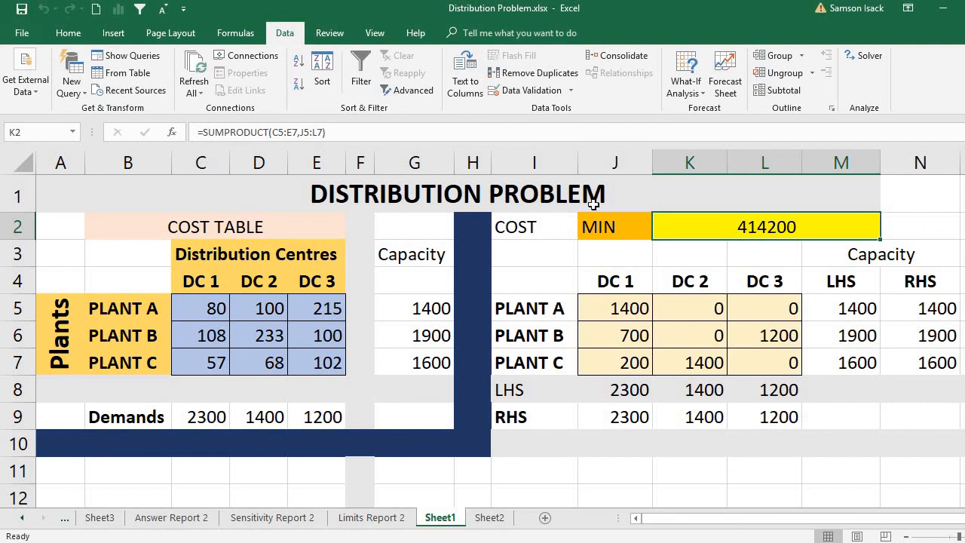
left_click(532, 240)
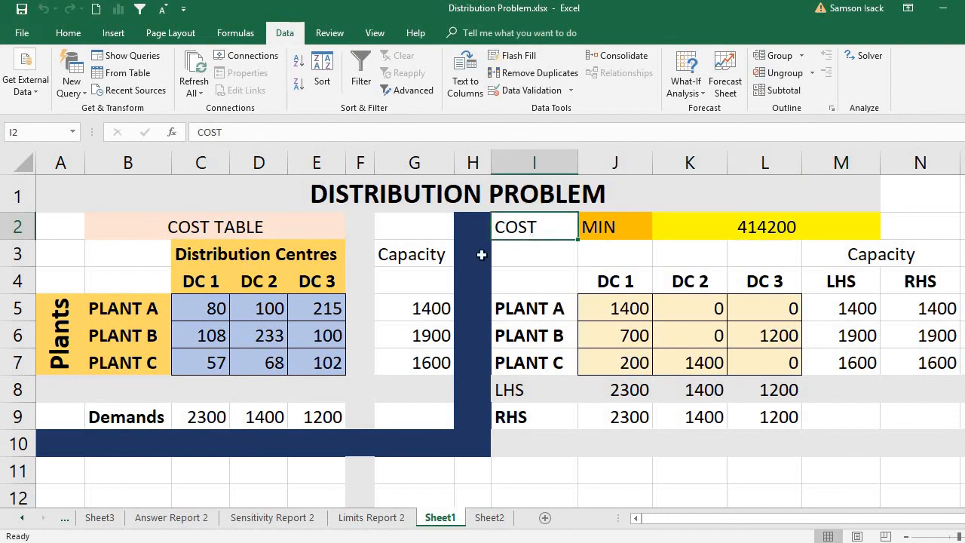
Disable the Solver Add-in in the list of available Excel add-ins
left_click(30, 29)
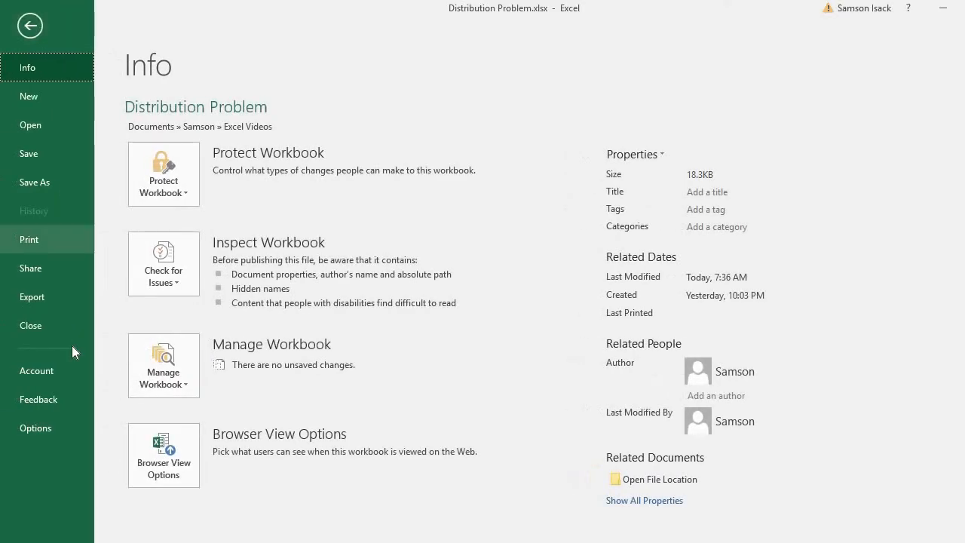
left_click(57, 425)
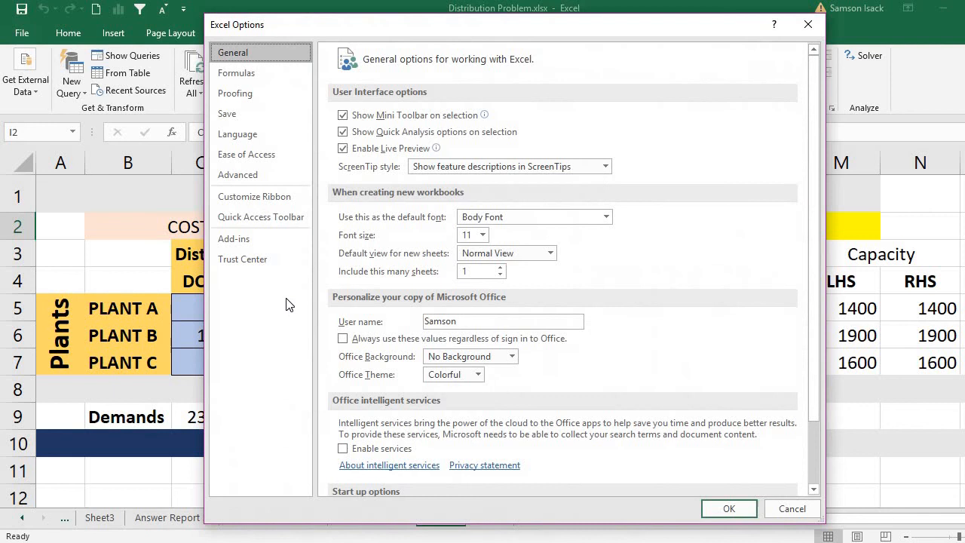
left_click(257, 244)
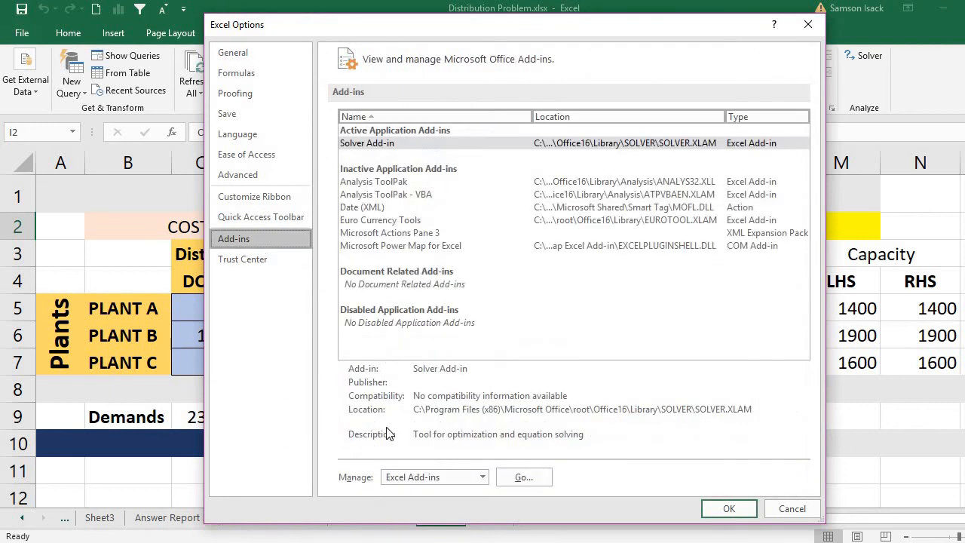
left_click(524, 477)
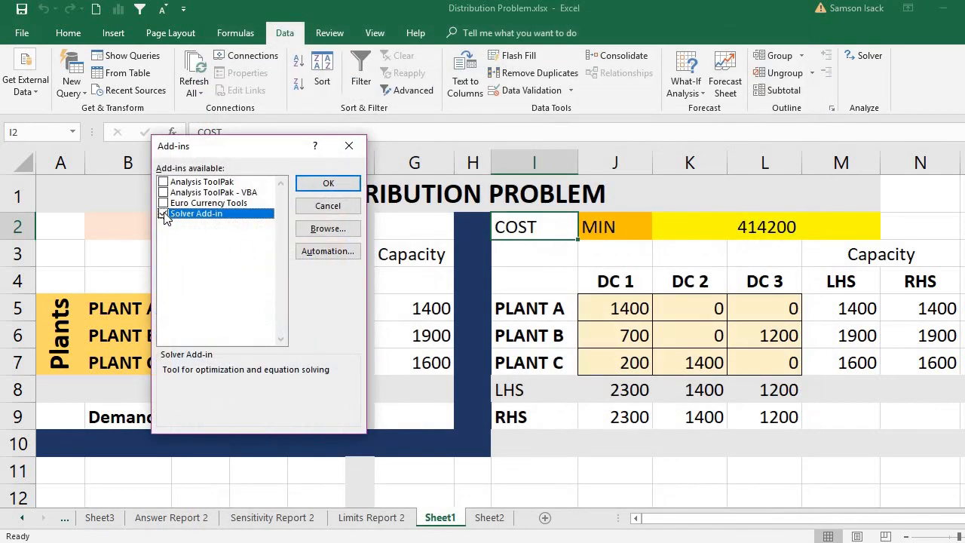
left_click(174, 215)
left_click(324, 189)
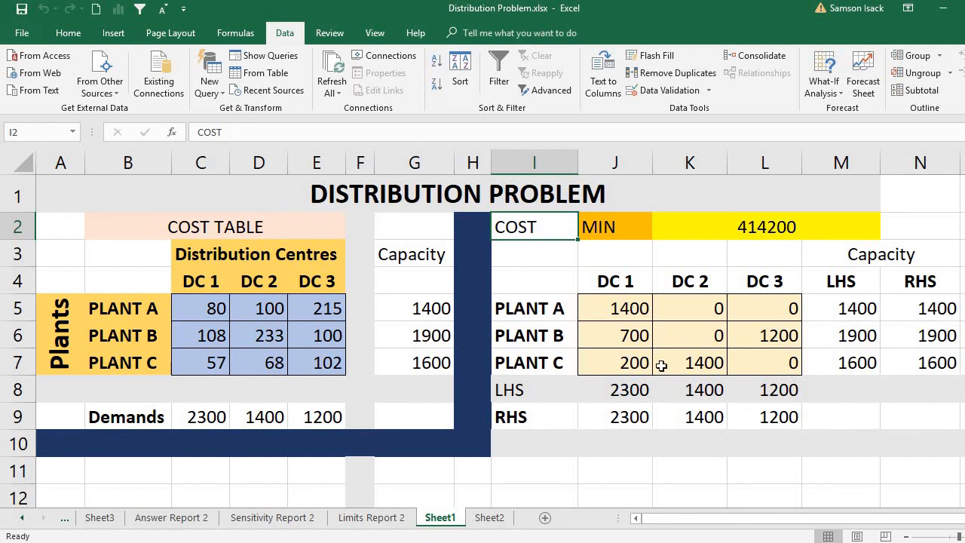
Collapse the ribbon to show more of Sheet1 and select cell F11 below the tables
left_click(216, 191)
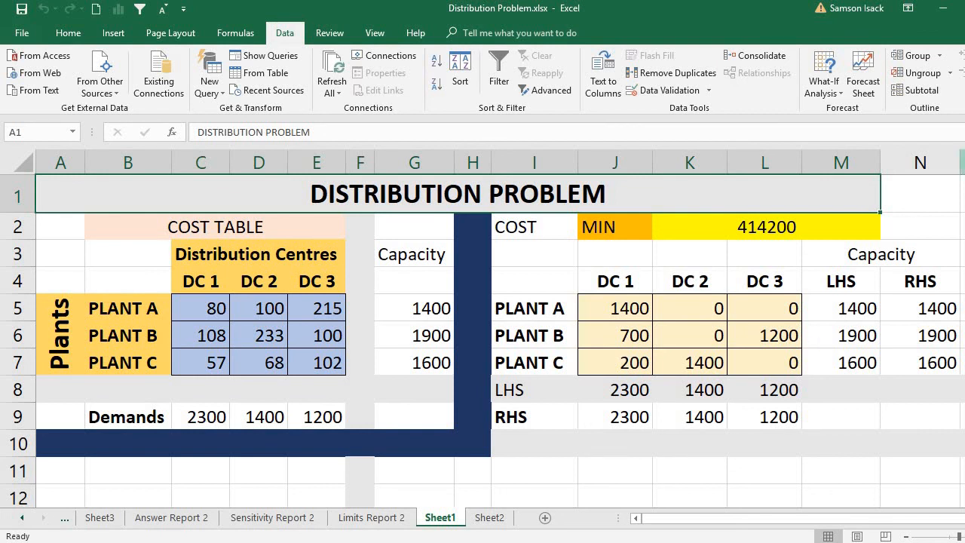
key("ctrl+F1")
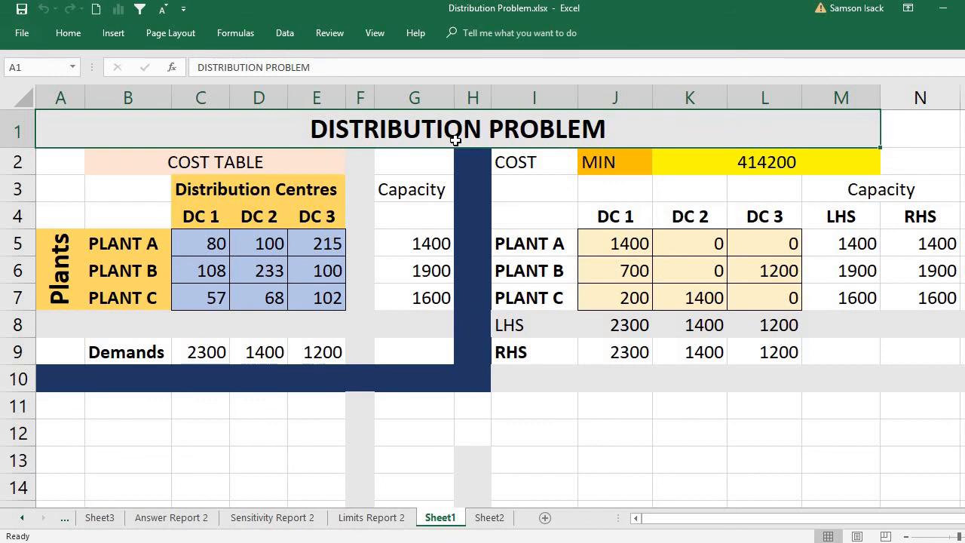
left_click(372, 409)
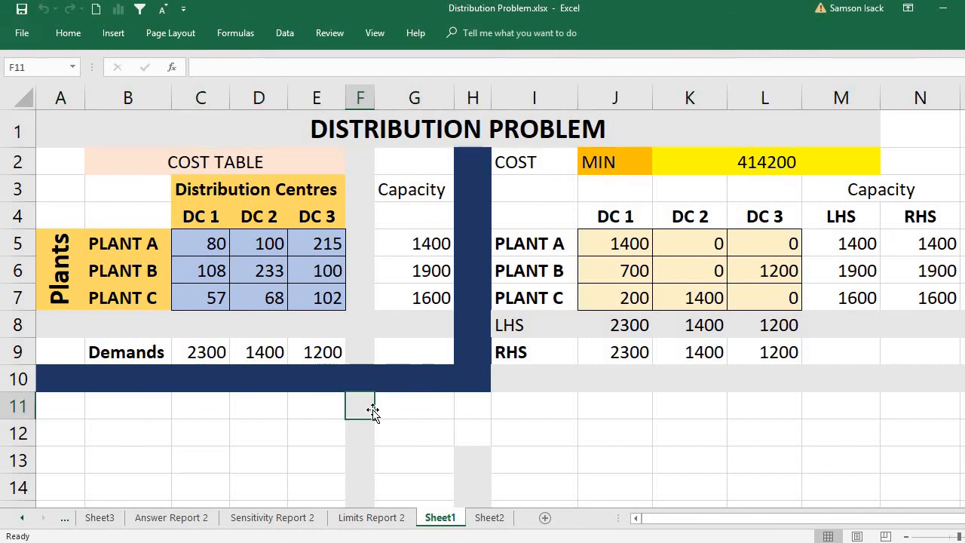